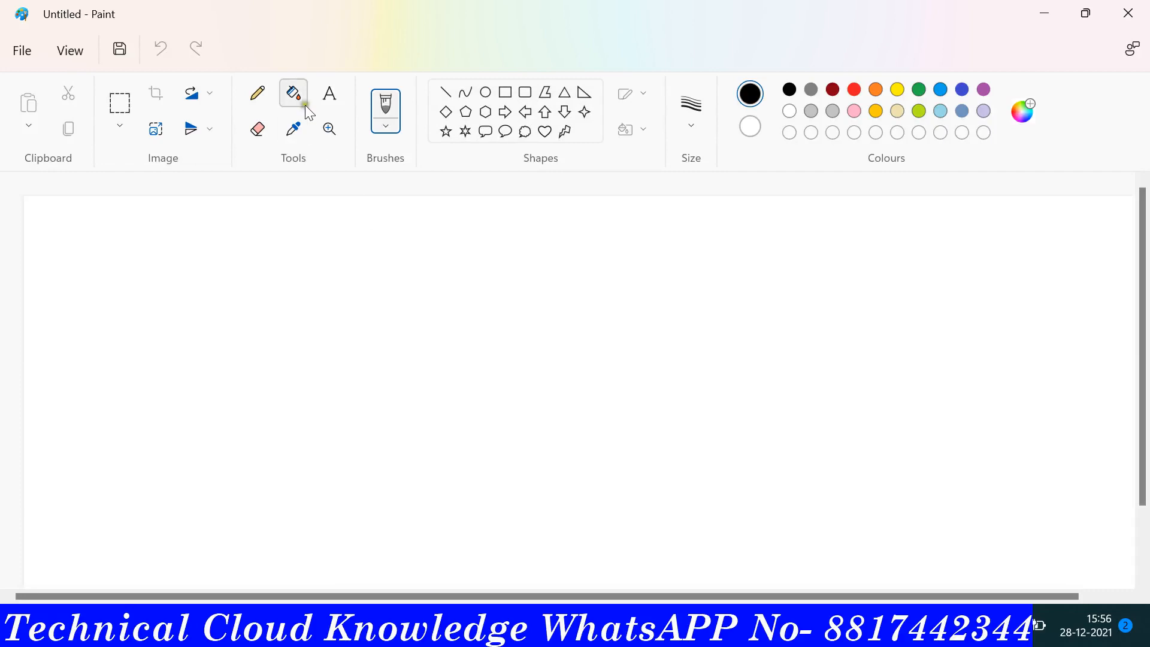
Add the text "Google Cloud Snapshot" as a title near the upper-left corner of the canvas.
left_click(329, 87)
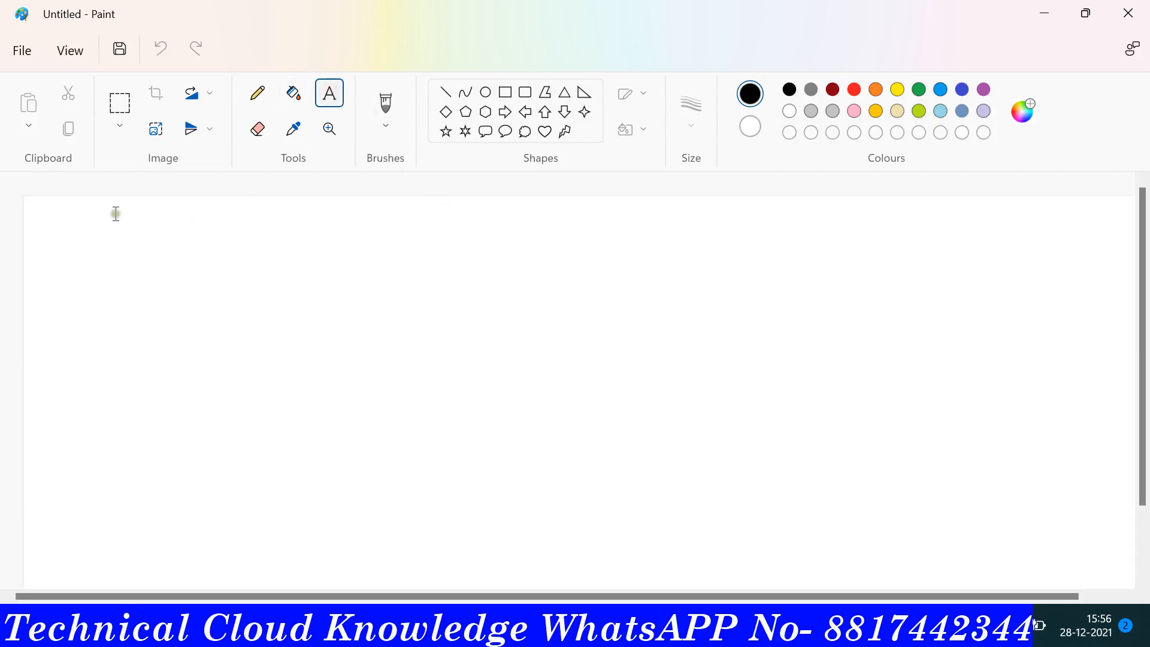
left_click_drag(114, 213, 370, 266)
type("G")
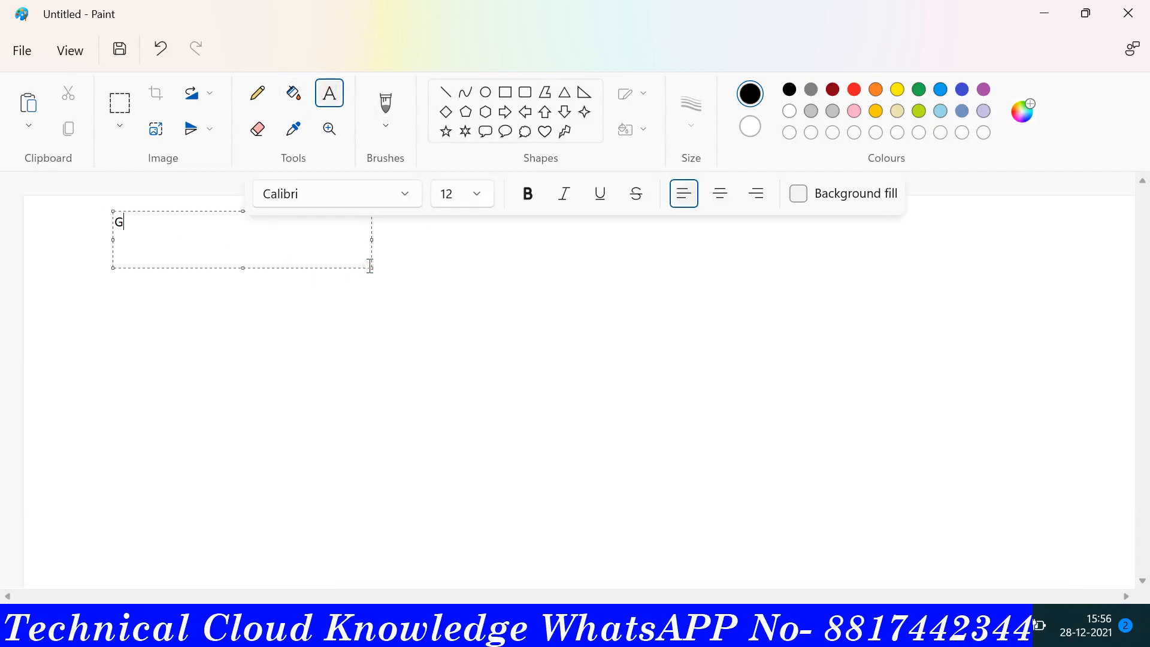
type("oogle Cloud Snapshot")
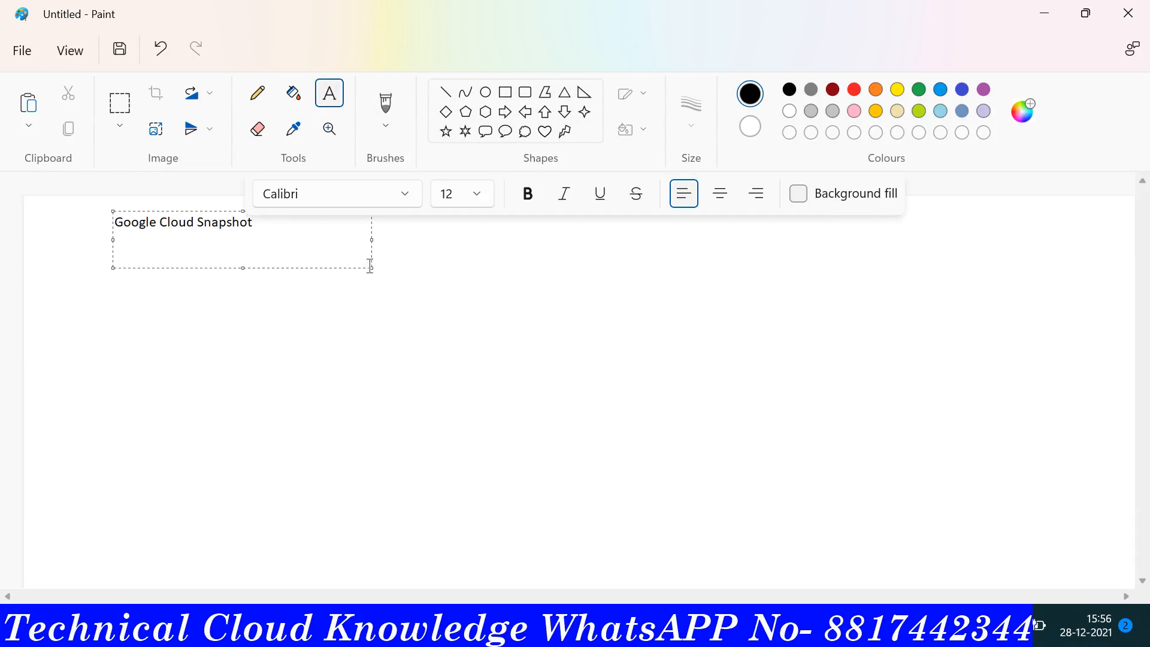
left_click(363, 418)
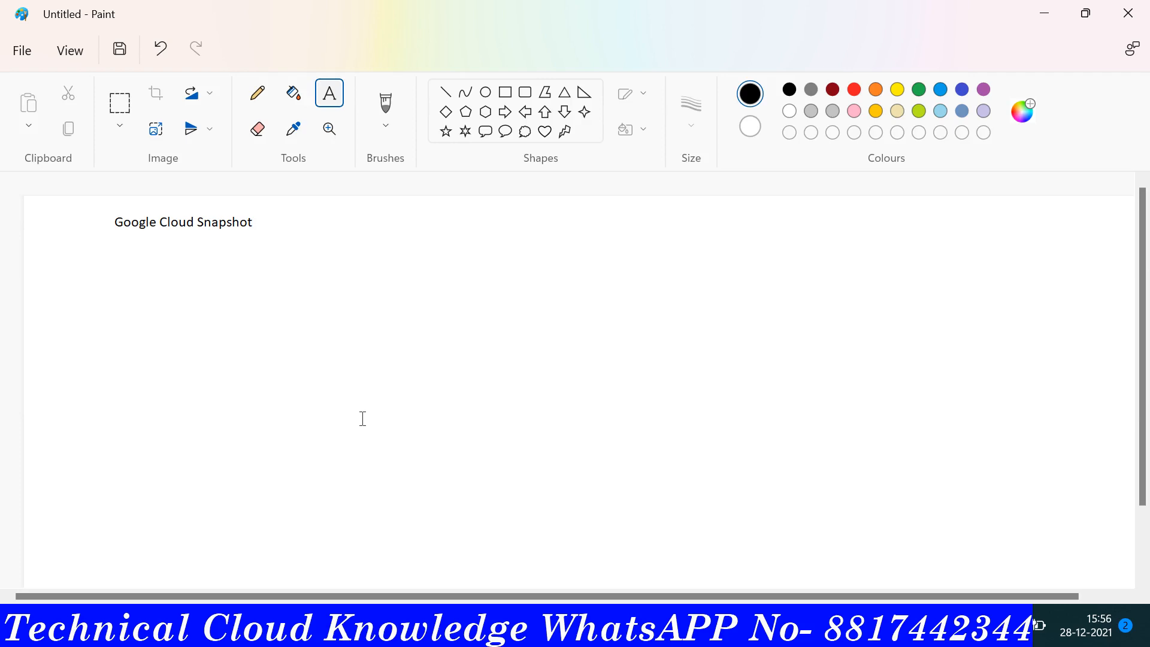
Draw a rectangle just below the end of the title and label it "Server" inside its upper-left corner.
left_click(505, 91)
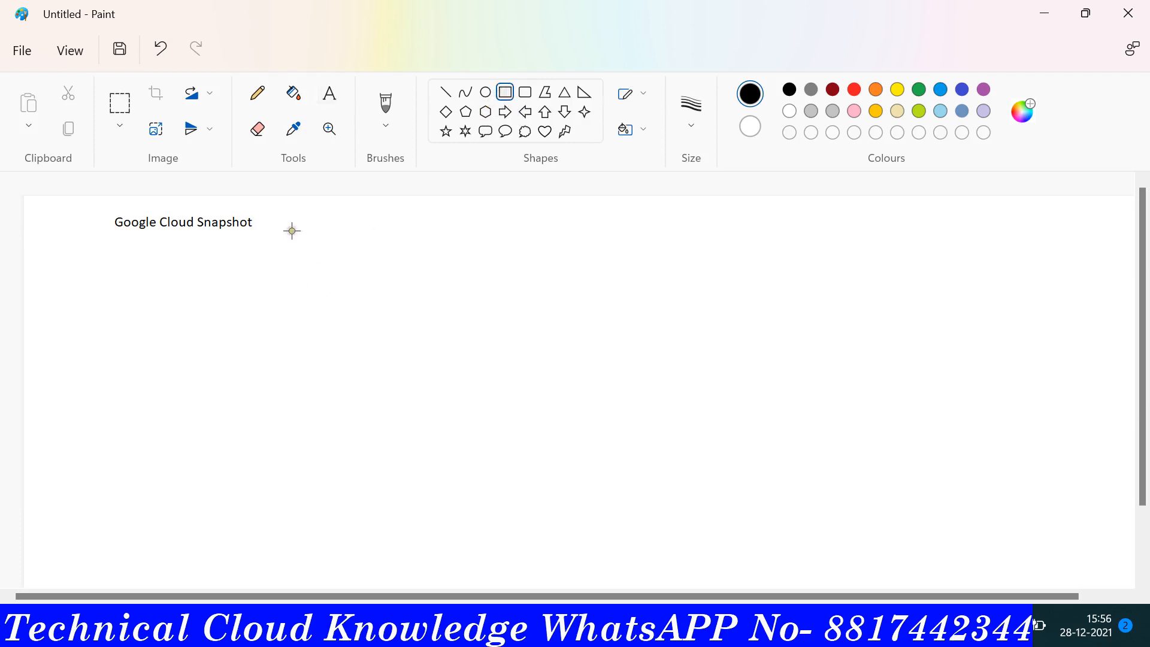
mouse_move(269, 234)
left_mouse_down()
mouse_move(311, 308)
mouse_move(398, 362)
mouse_move(413, 330)
left_mouse_up()
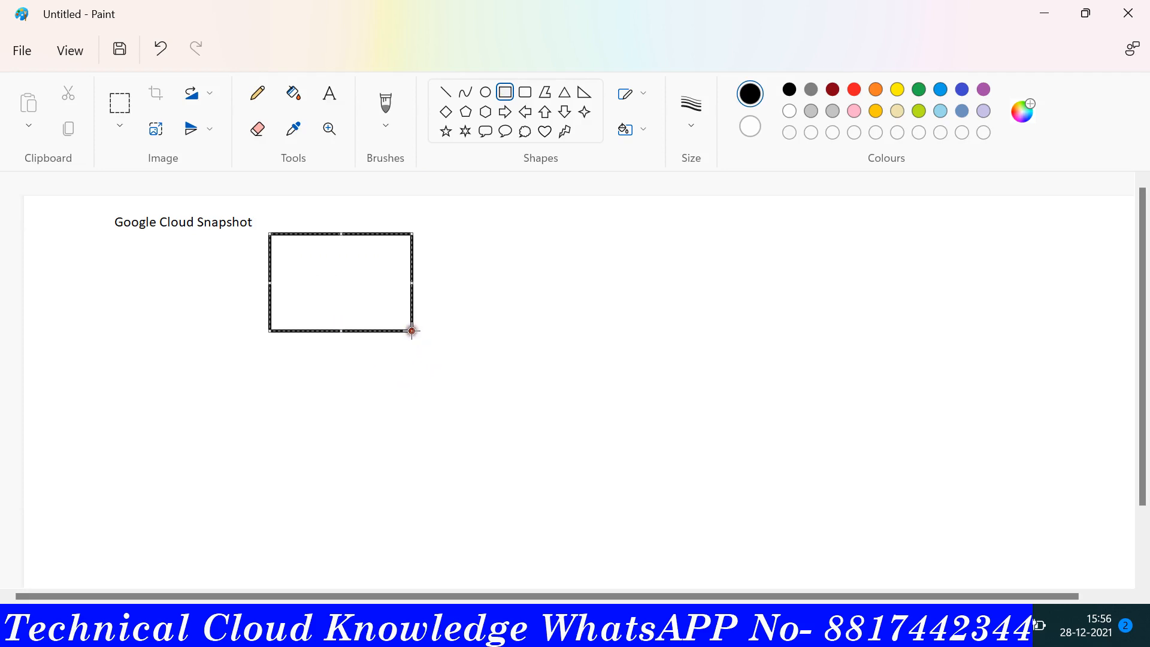
left_click(329, 95)
left_click_drag(307, 202, 395, 226)
type("Ser")
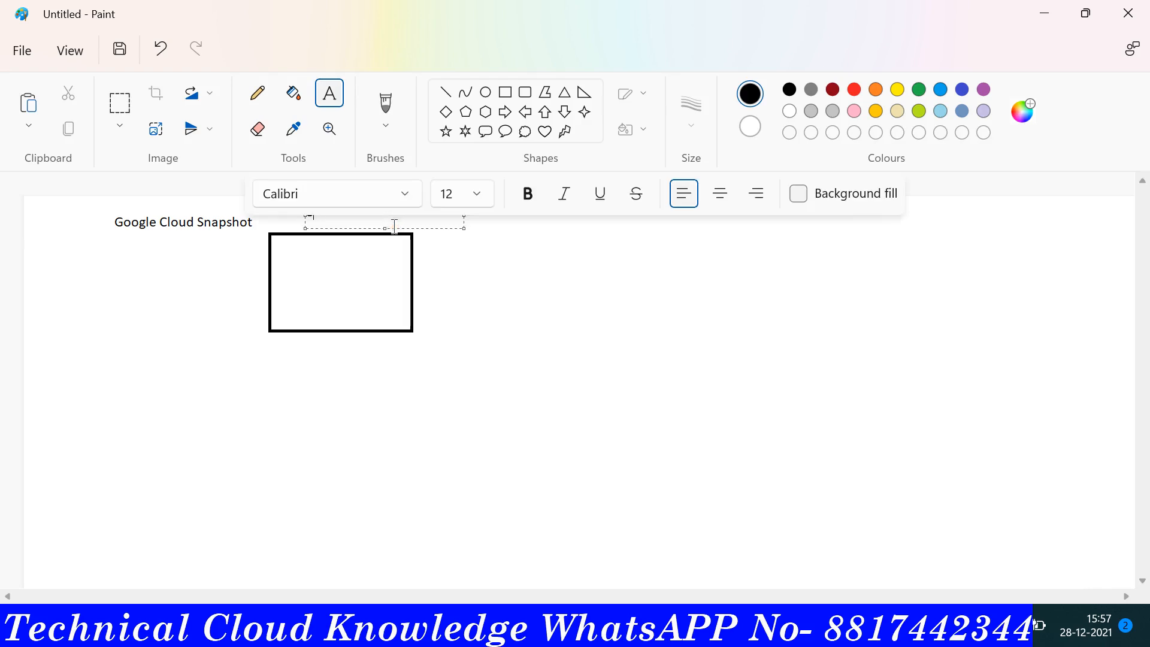
key("BackSpace")
left_click_drag(281, 242, 376, 284)
type("Server")
left_click(239, 369)
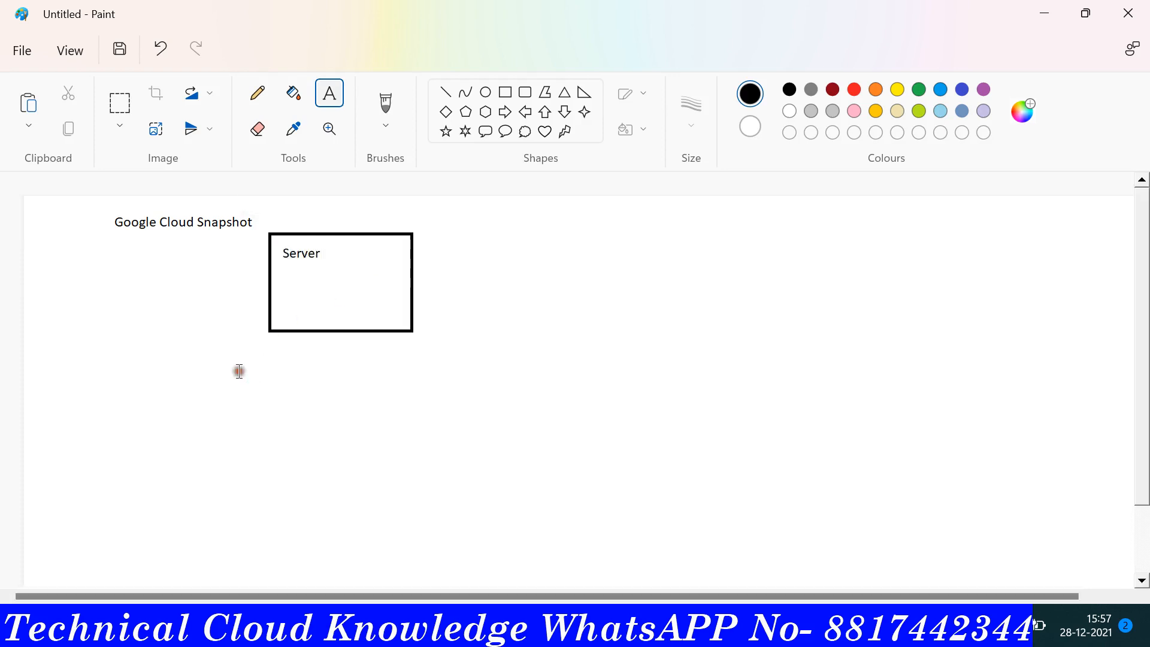
Draw a smaller rectangle inside the lower part of the Server box and label it "100 GB".
left_click(505, 94)
left_click_drag(279, 292, 363, 326)
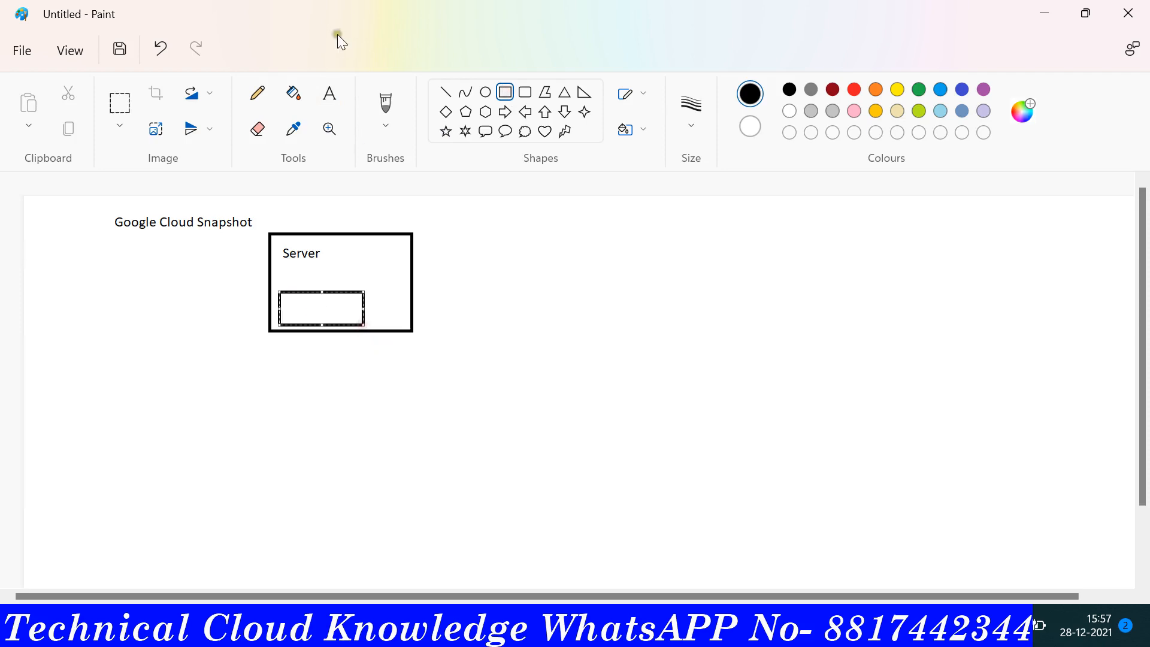
left_click(329, 92)
left_click(287, 301)
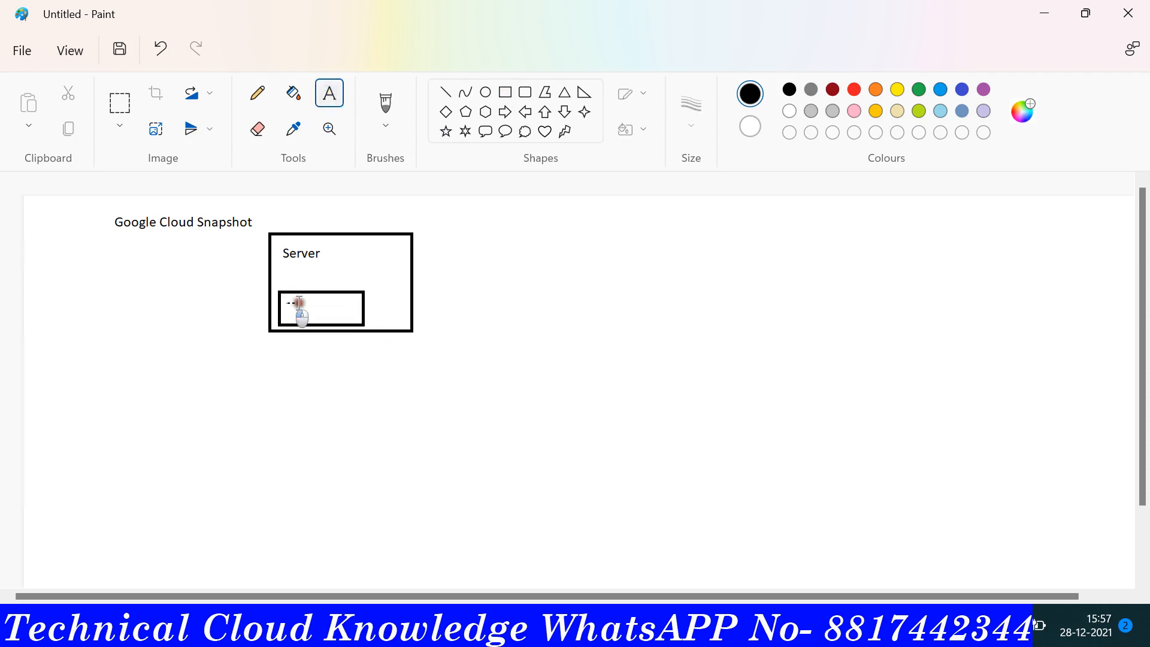
type("100")
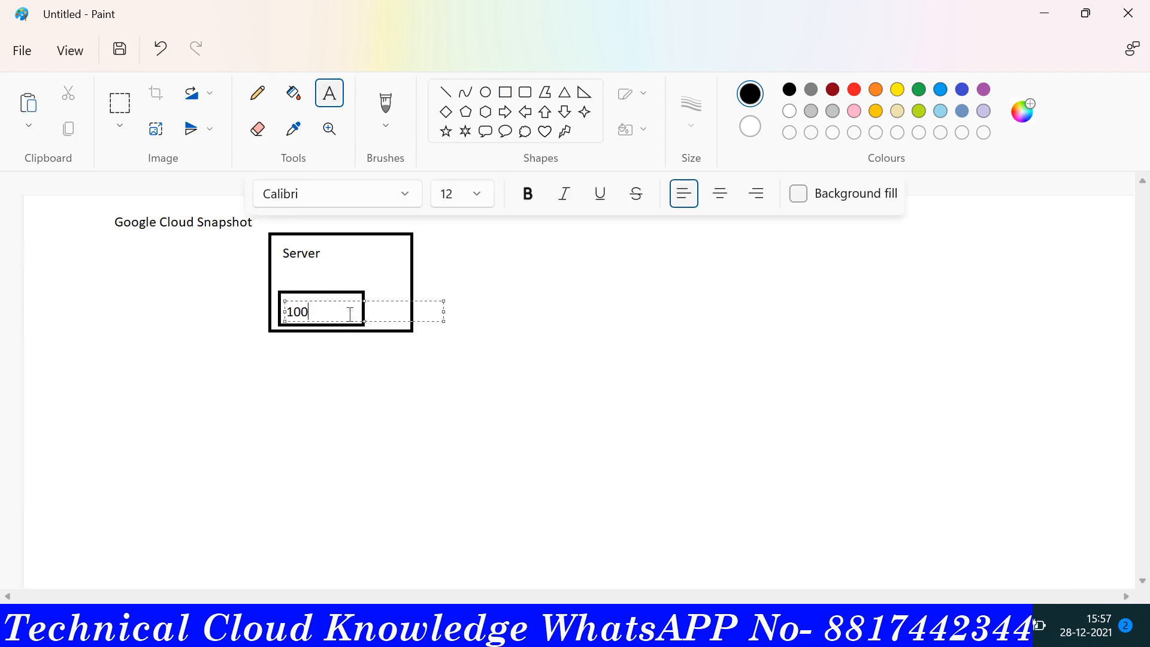
type(" GB")
Undo the "100 GB" label and the inner rectangle around it.
key("ctrl+z")
left_click(388, 368)
key("ctrl+z")
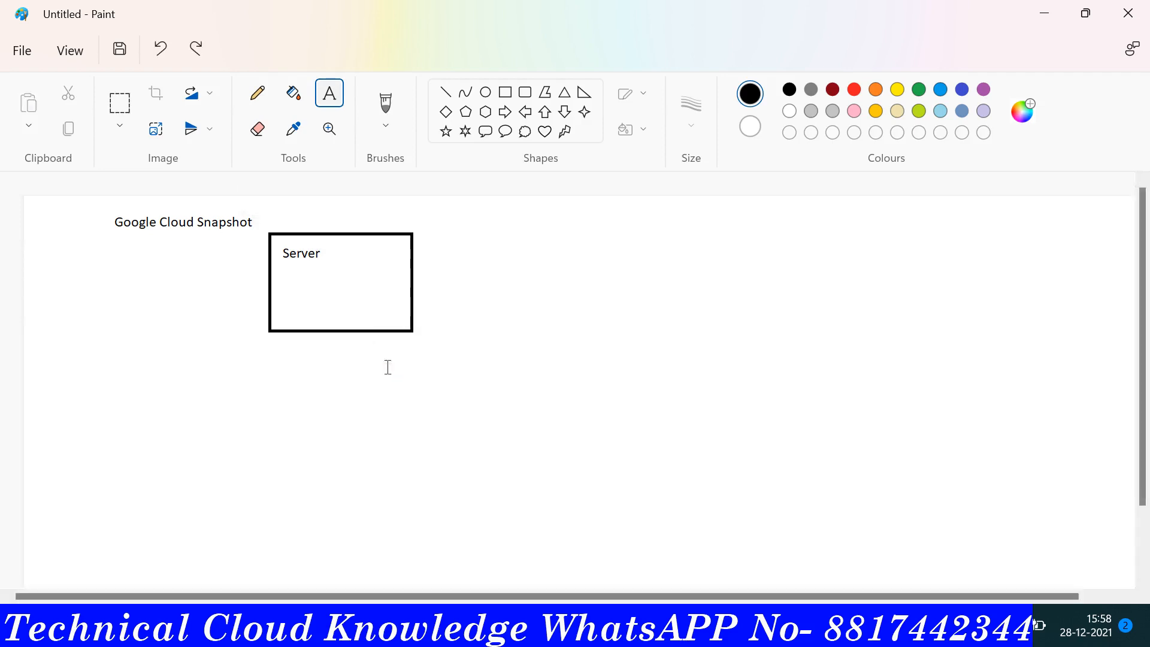
Draw two small rectangles side by side along the lower edge inside the Server box.
left_click(506, 92)
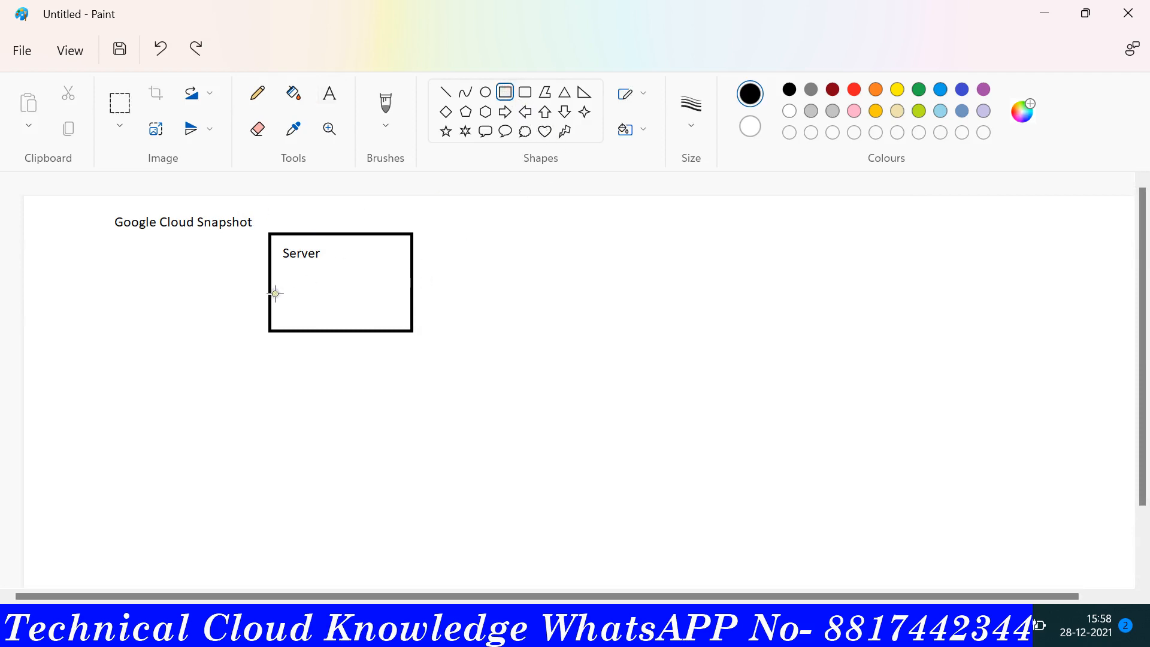
left_click_drag(275, 293, 400, 324)
left_click(366, 315)
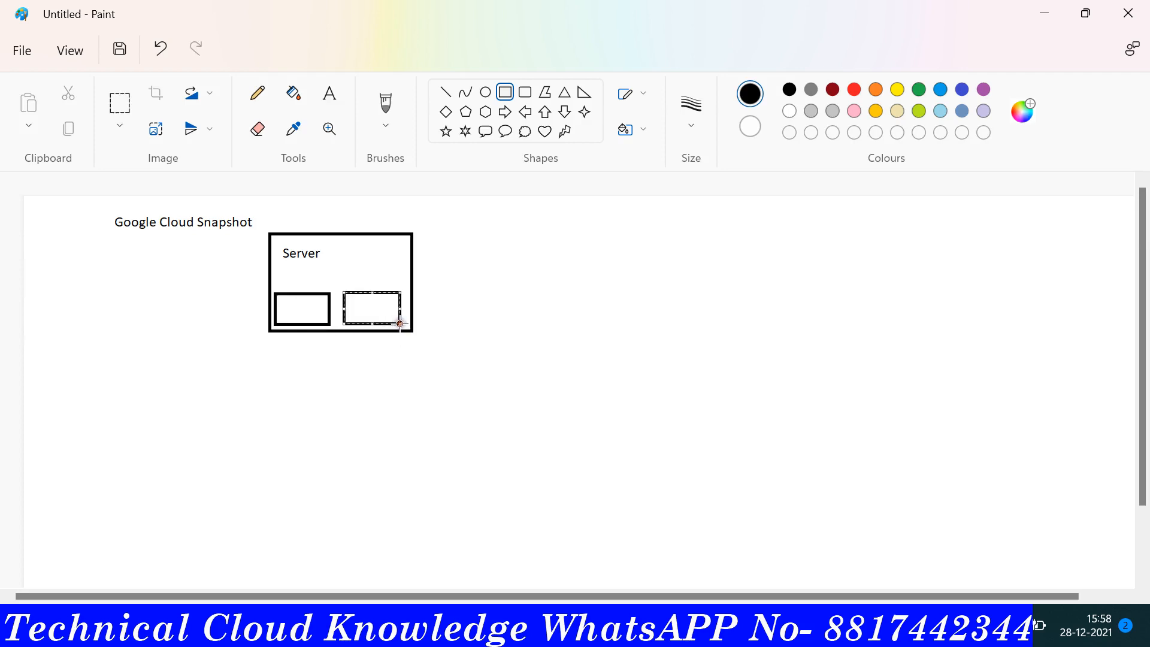
left_click(403, 392)
Add the label "boot" above the left inner rectangle of the Server box.
left_click(328, 103)
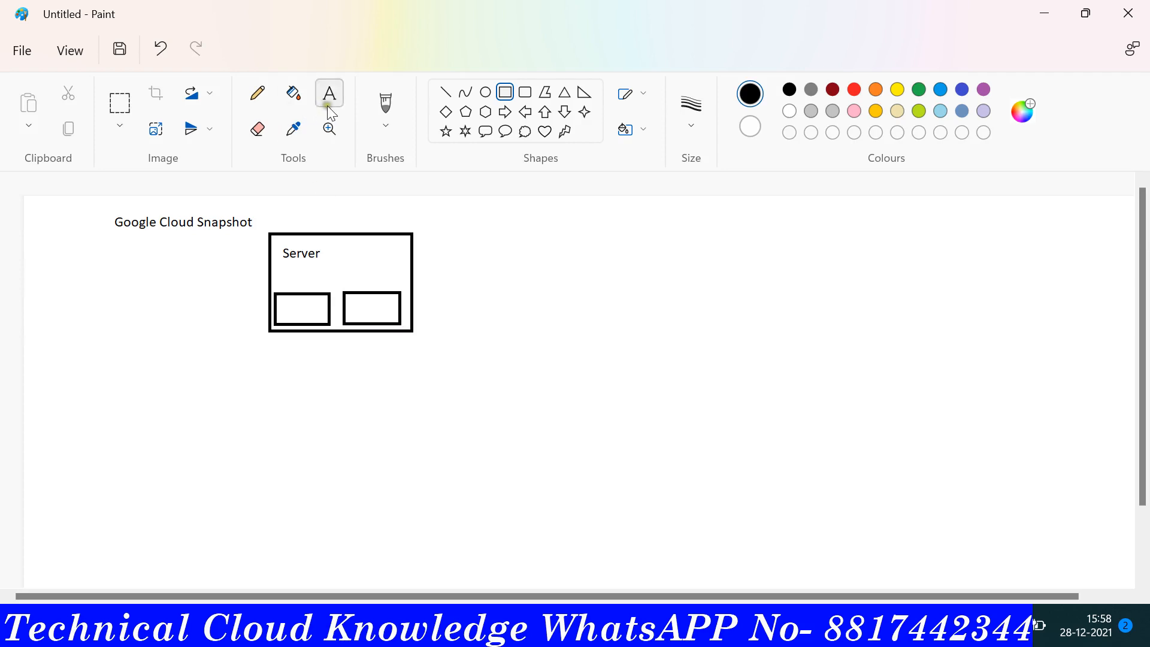
left_click(330, 100)
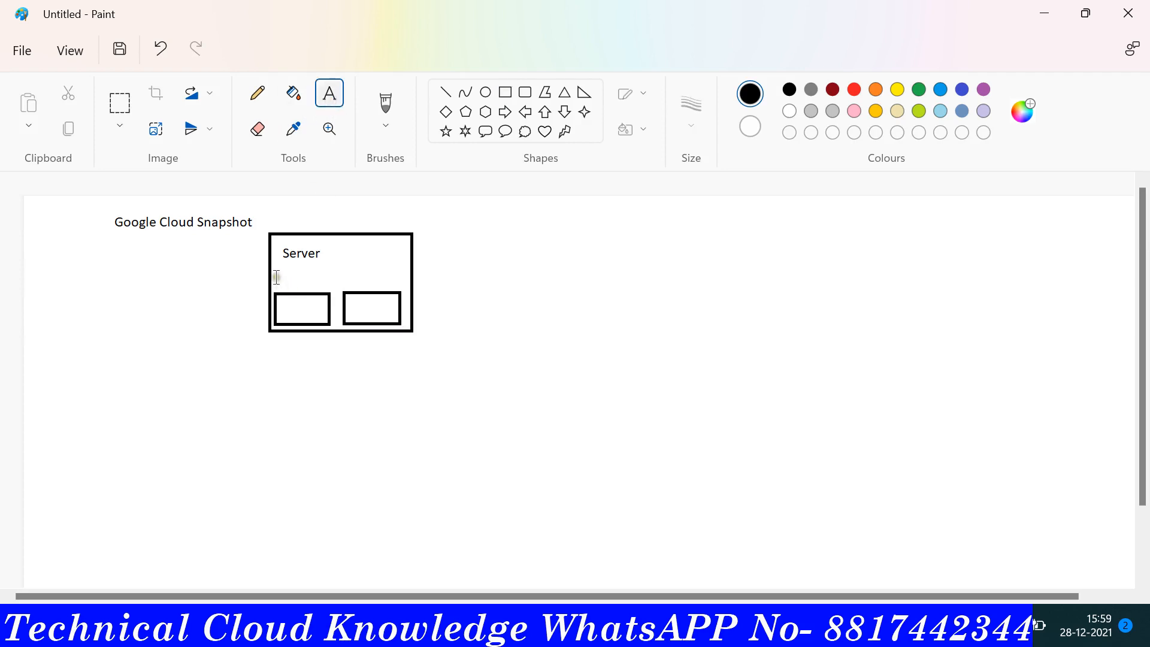
left_click_drag(277, 277, 316, 284)
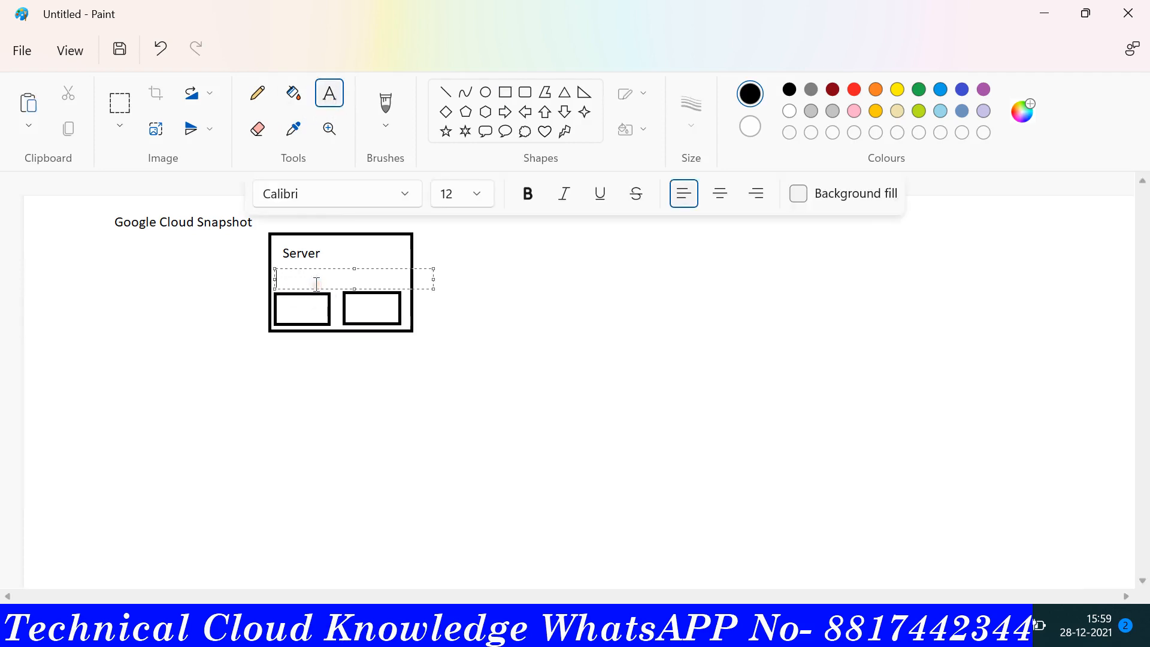
type("boot")
Label the left inner rectangle "20 GB" and the right inner rectangle "10 GB".
left_click(284, 304)
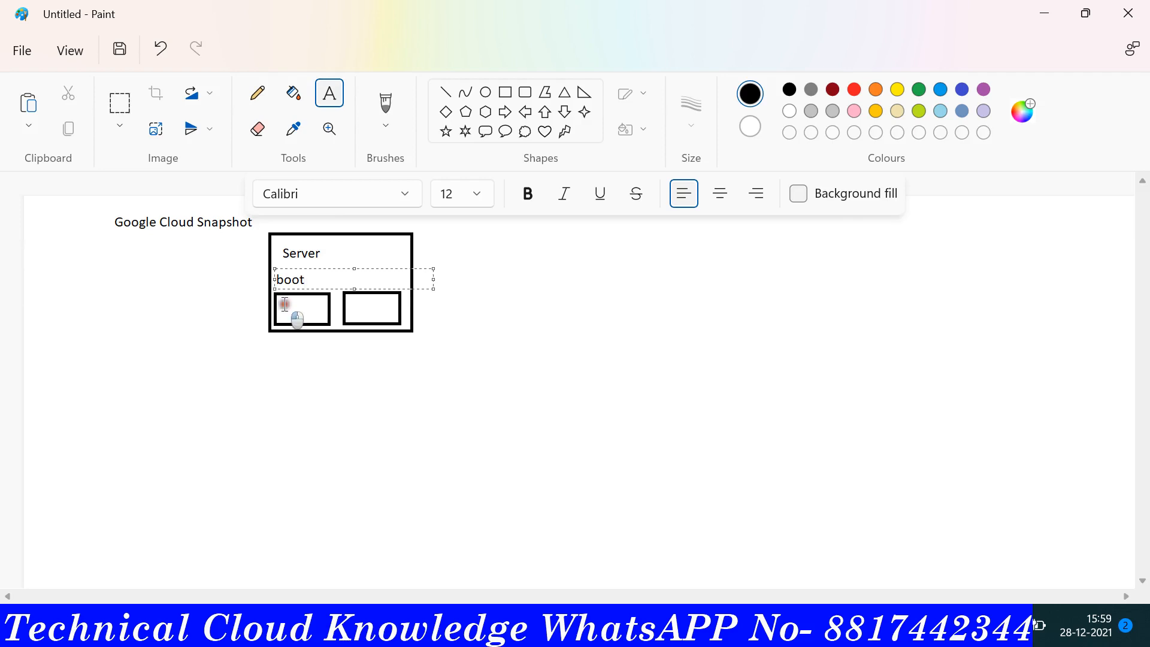
type("20")
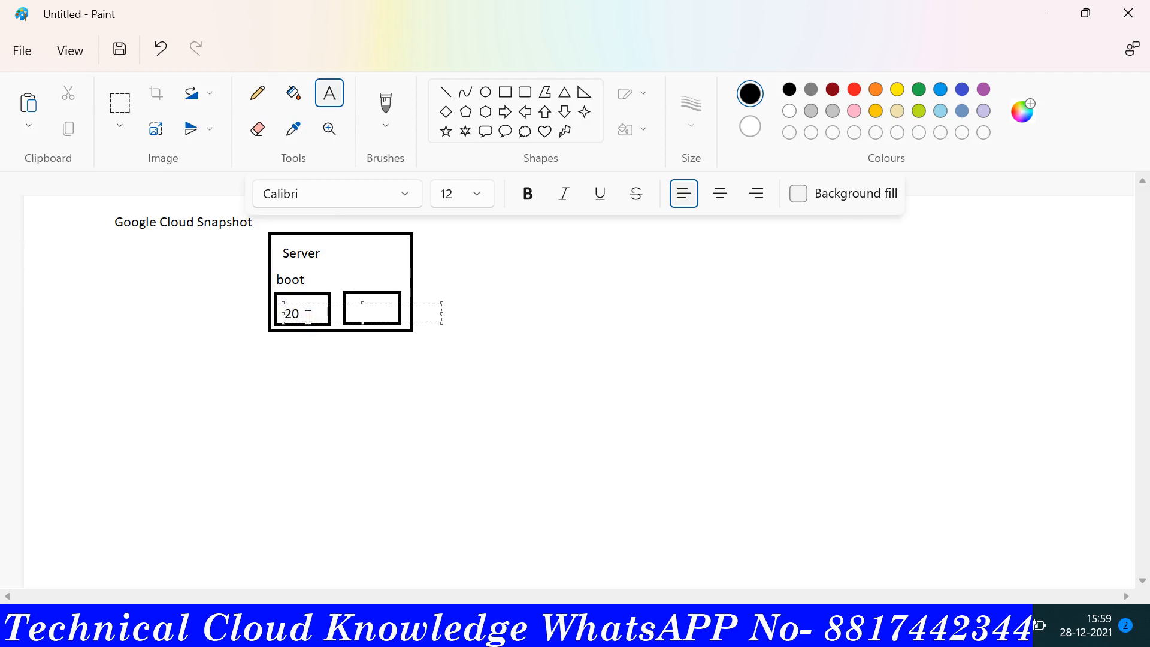
type(" GB")
left_click(344, 381)
left_click_drag(349, 297, 378, 312)
type("GB")
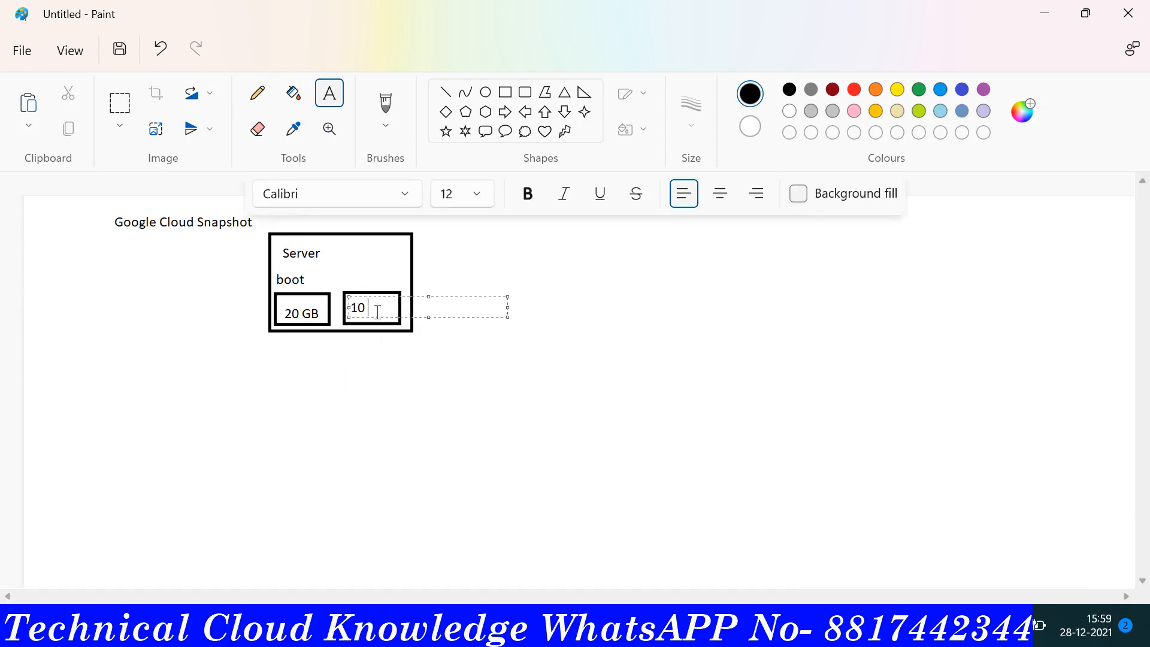
left_click(384, 396)
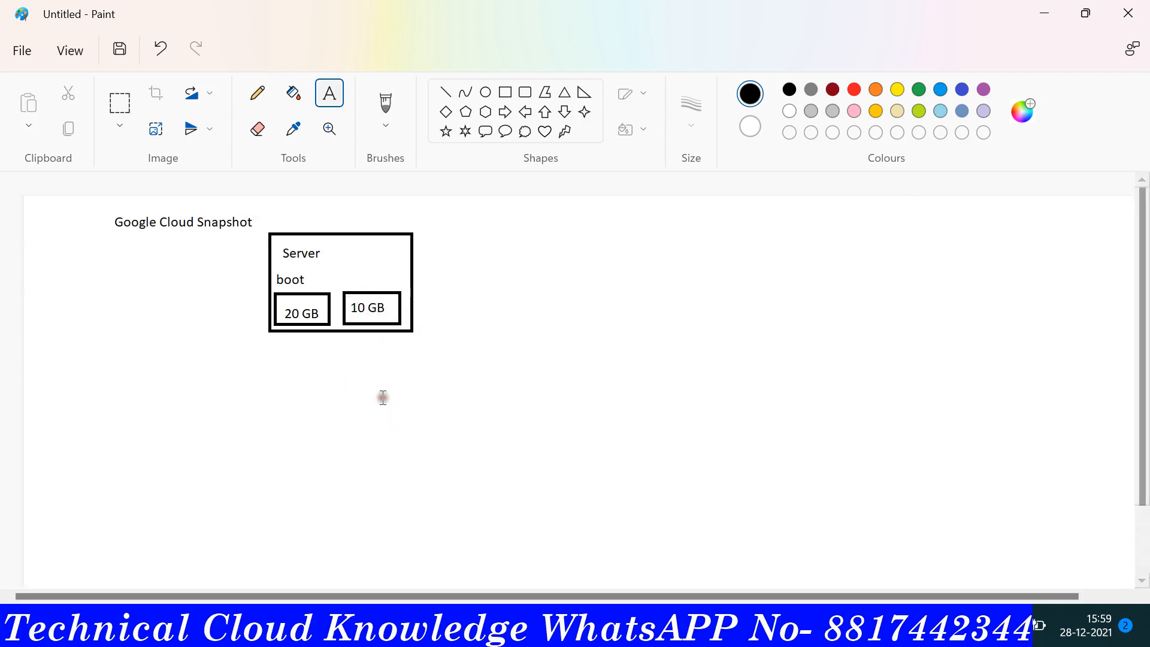
Draw a line rightward from the Server box's upper-right corner and label its far end "Image".
left_click(446, 93)
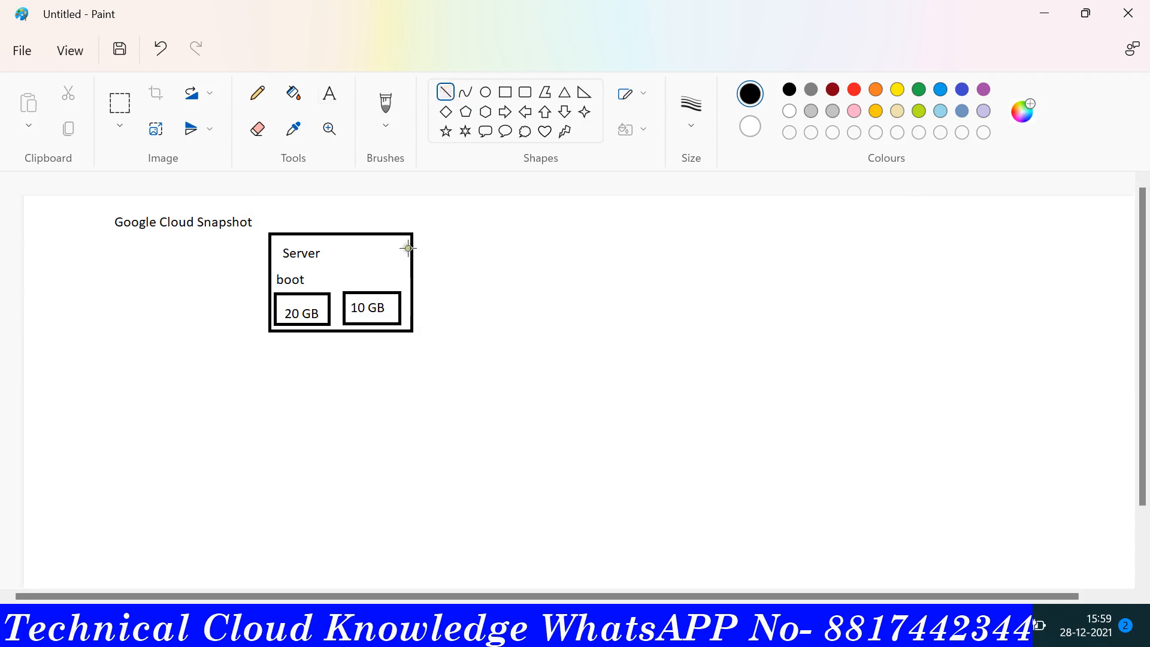
left_click_drag(407, 233, 492, 225)
left_click(329, 95)
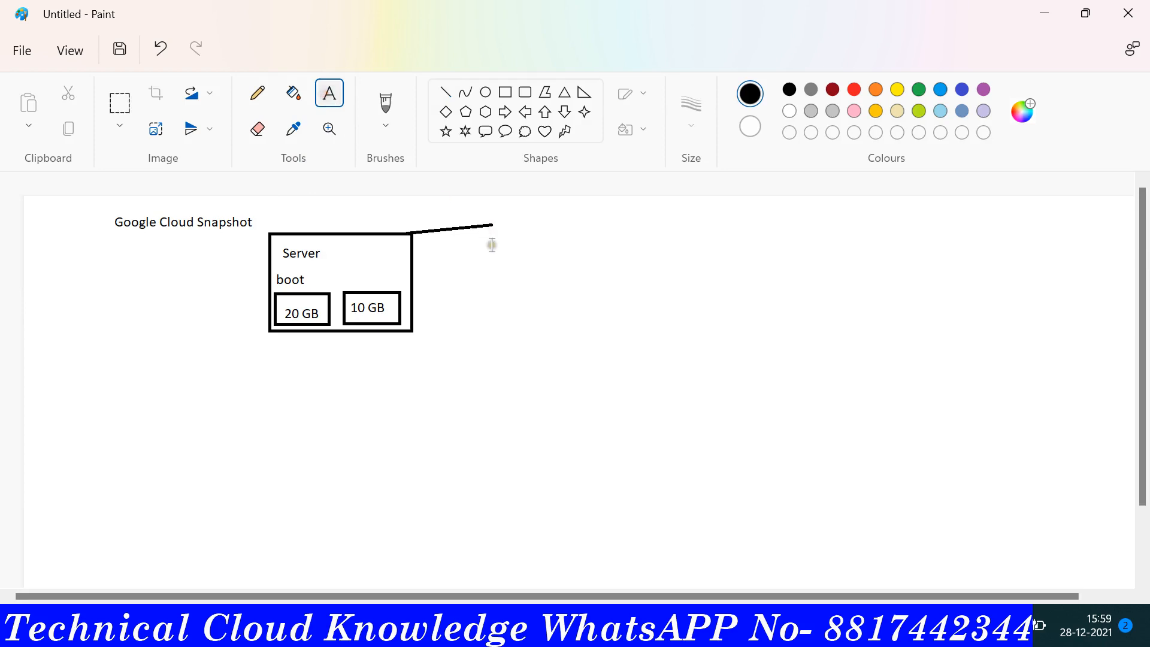
left_click_drag(493, 211, 563, 256)
type("IMage")
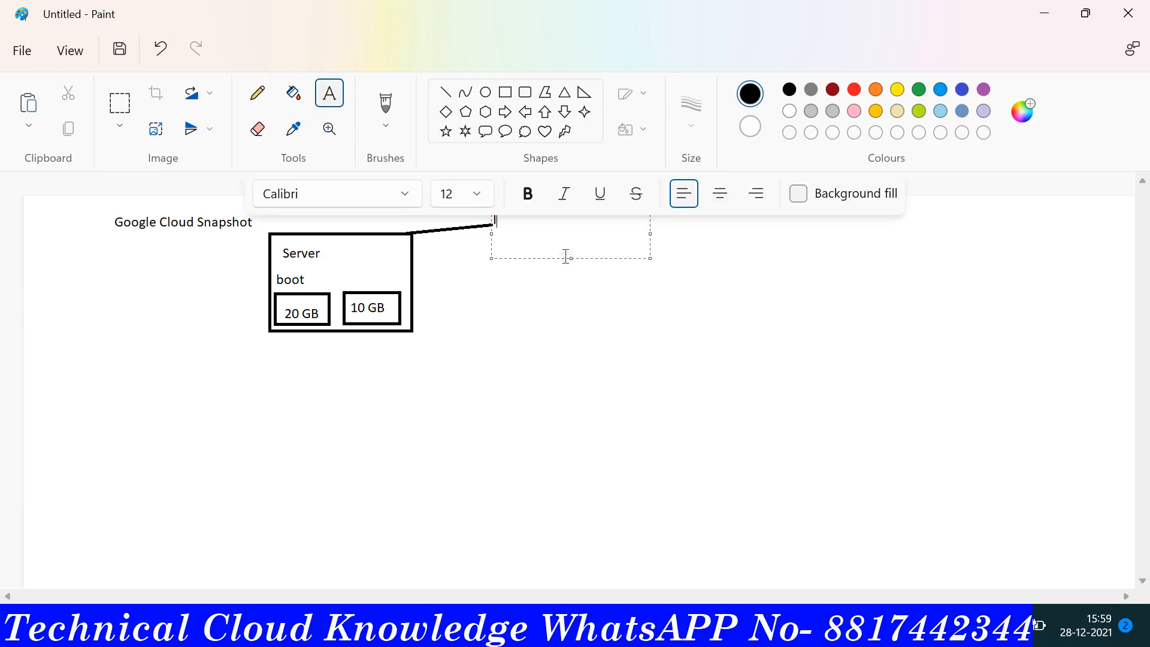
key("BackSpace")
key("BackSpace")
key("BackSpace")
key("BackSpace")
key("BackSpace")
key("BackSpace")
type("Image")
left_click(534, 350)
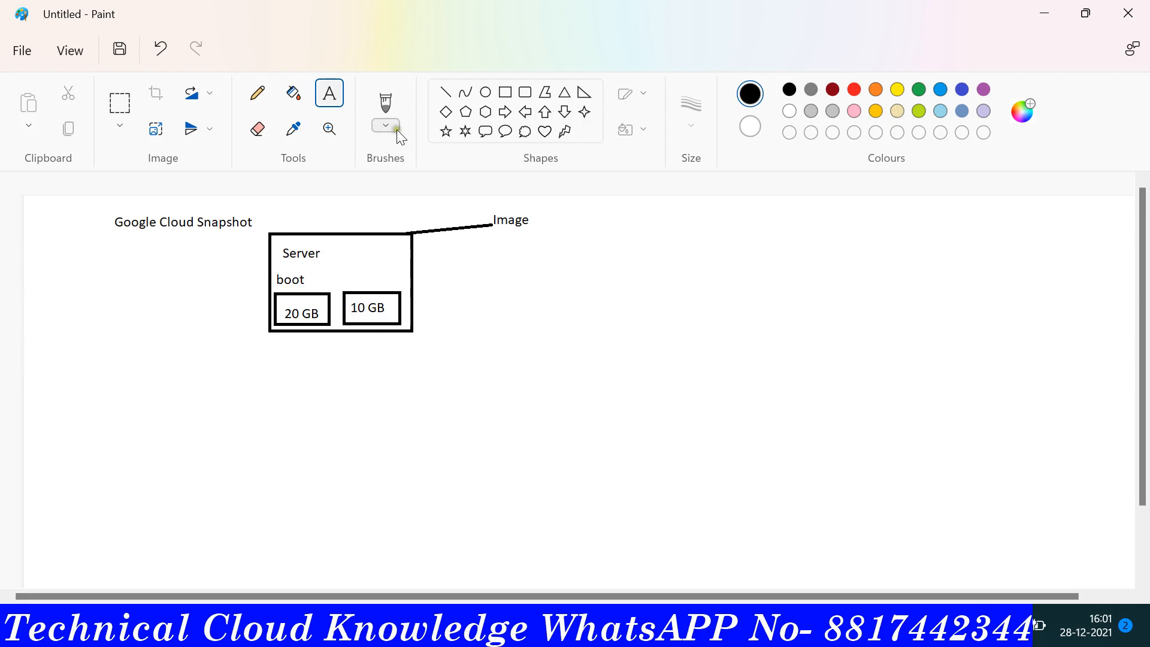
Add the text "snap" just below the "Image" label.
left_click(484, 235)
type("snap")
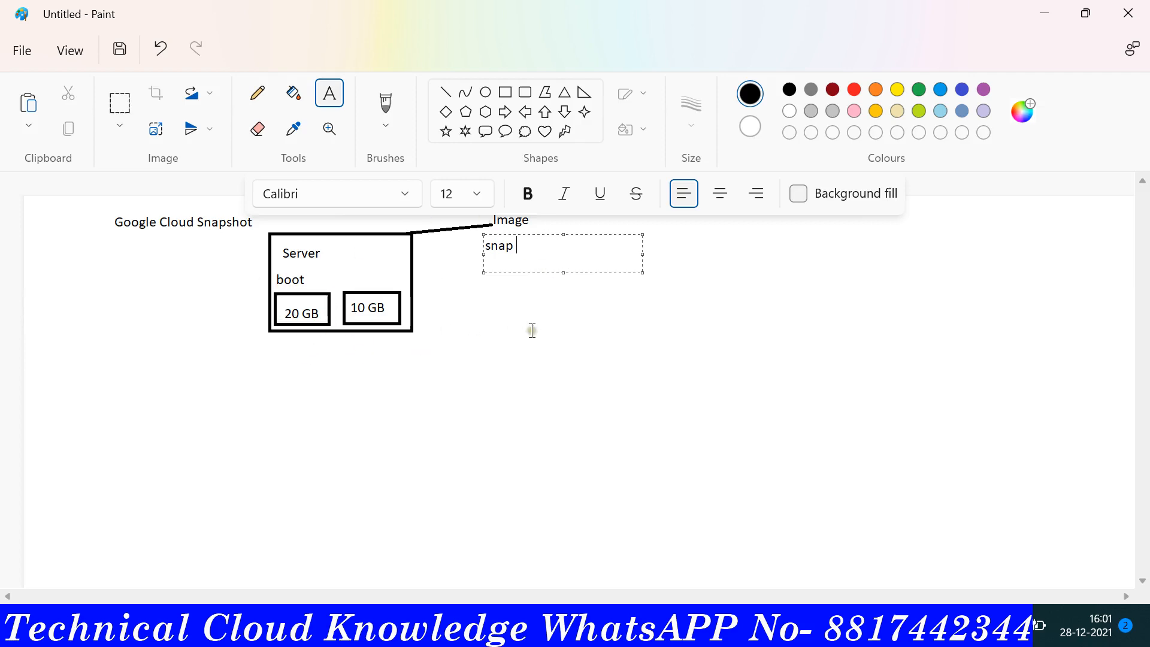
left_click(488, 363)
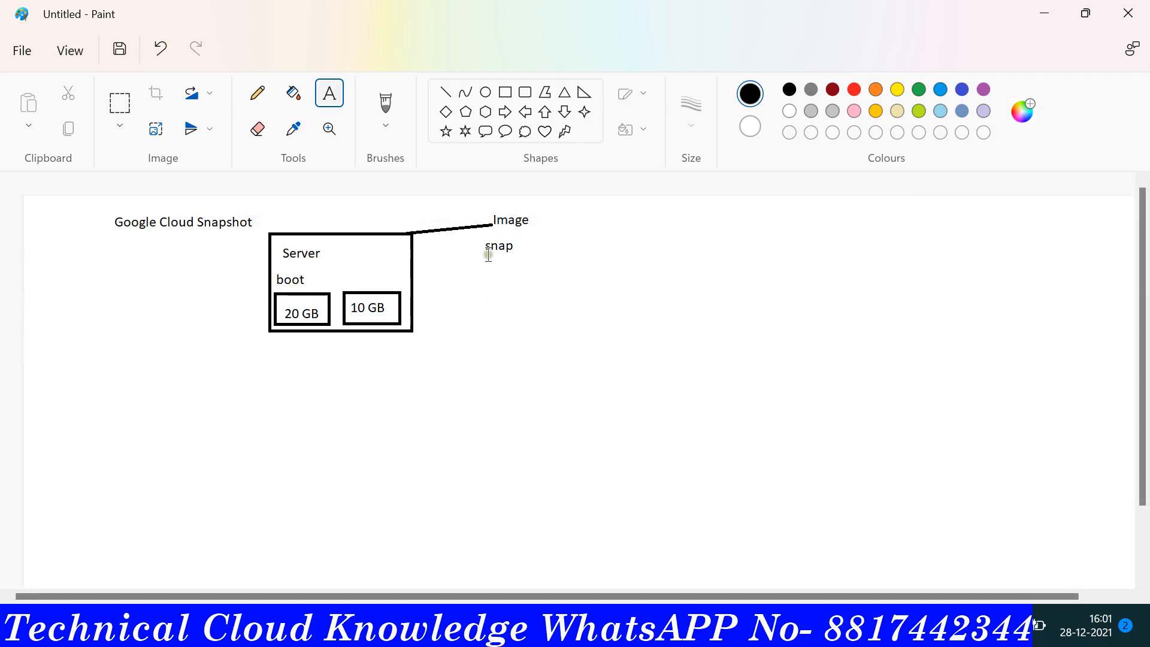
left_click_drag(478, 241, 546, 287)
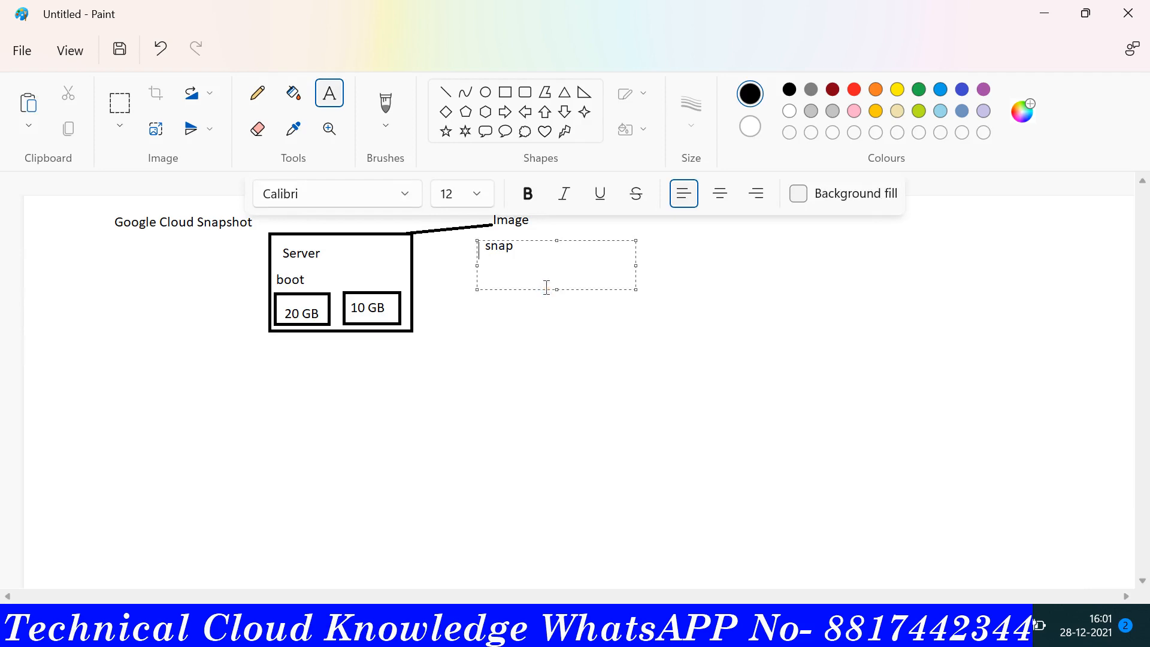
left_click(503, 381)
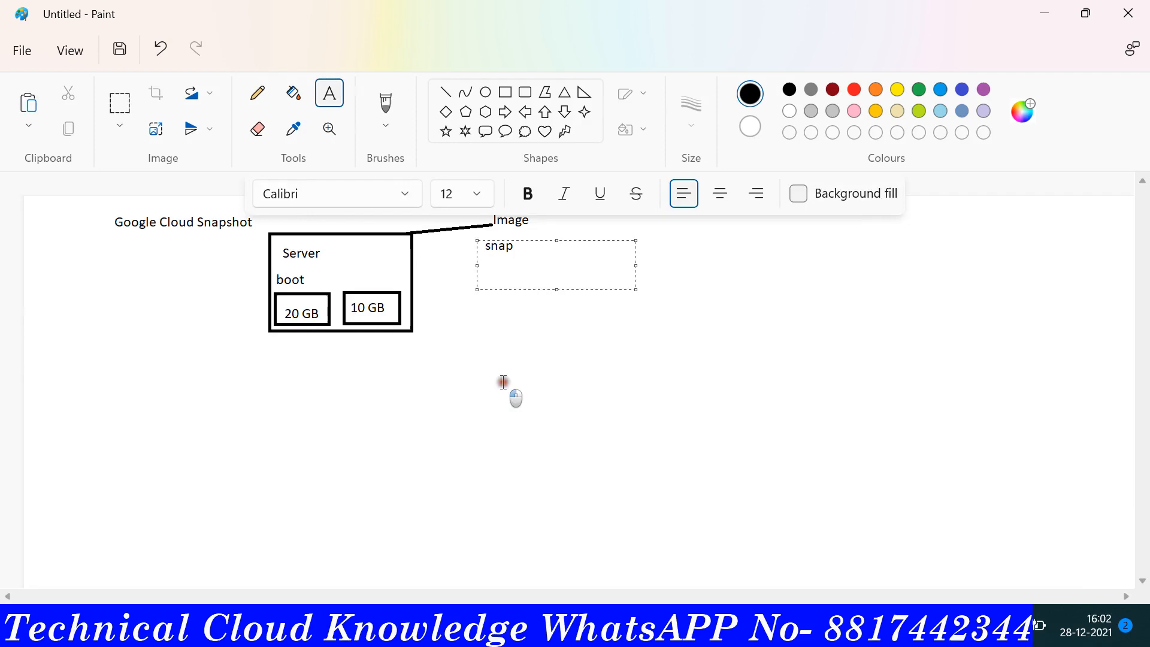
Draw a separate rectangle to the right of the "Image" and "snap" labels and label it "20 GB".
left_click(505, 94)
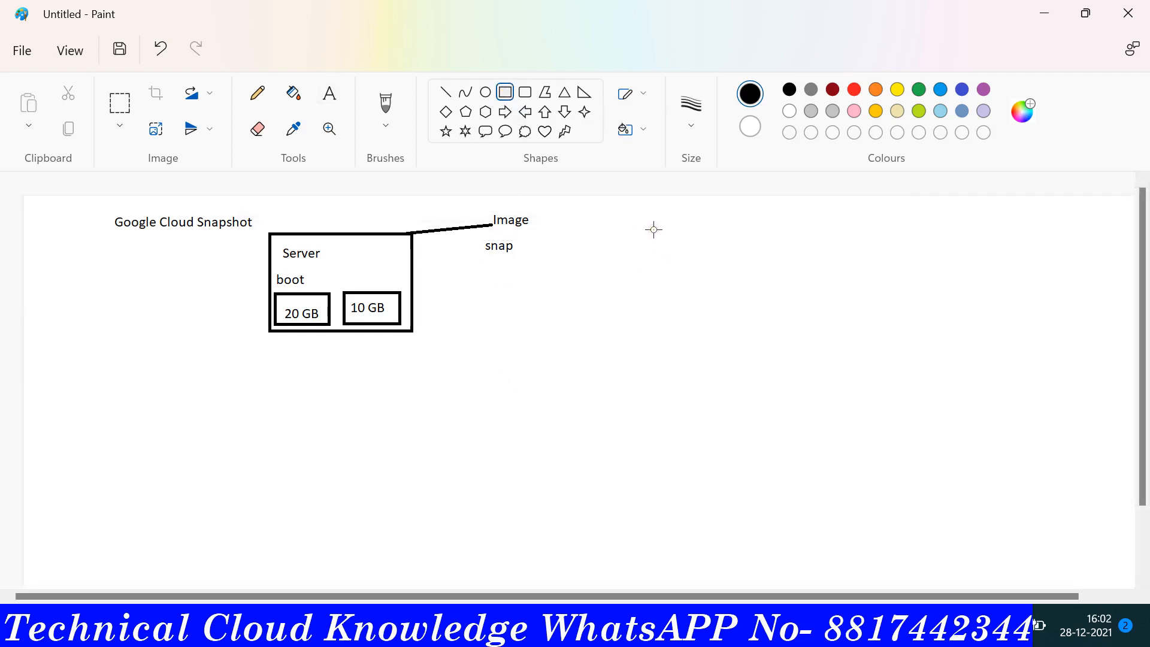
mouse_move(653, 229)
left_mouse_down()
mouse_move(741, 300)
mouse_move(760, 300)
mouse_move(736, 278)
left_mouse_up()
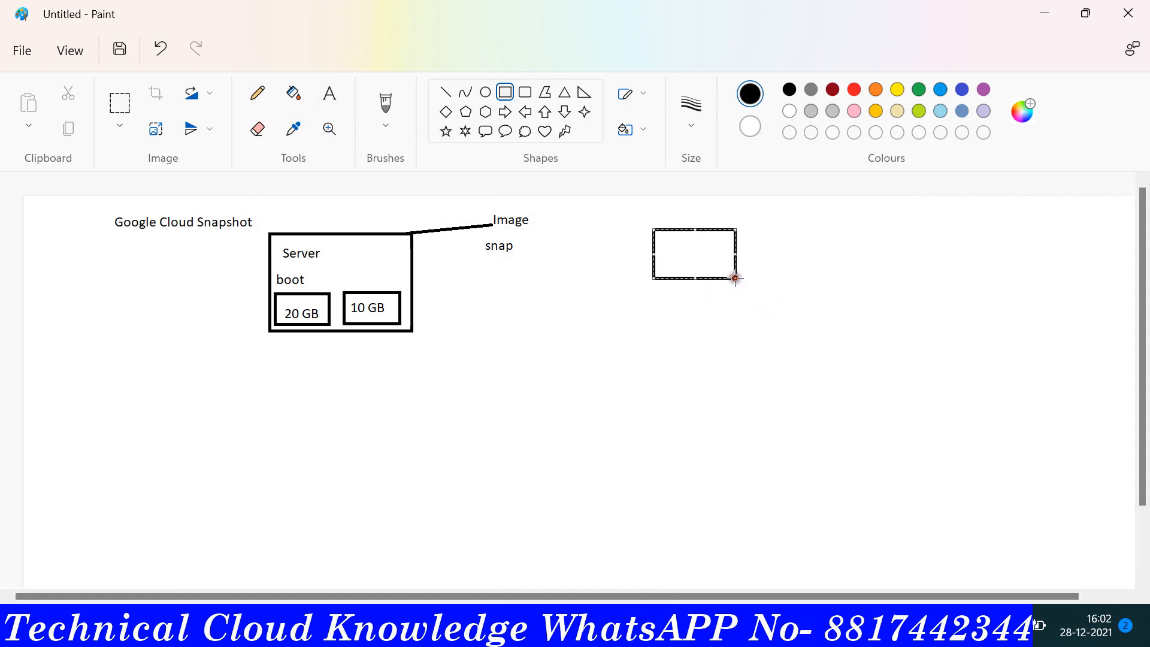
left_click(329, 93)
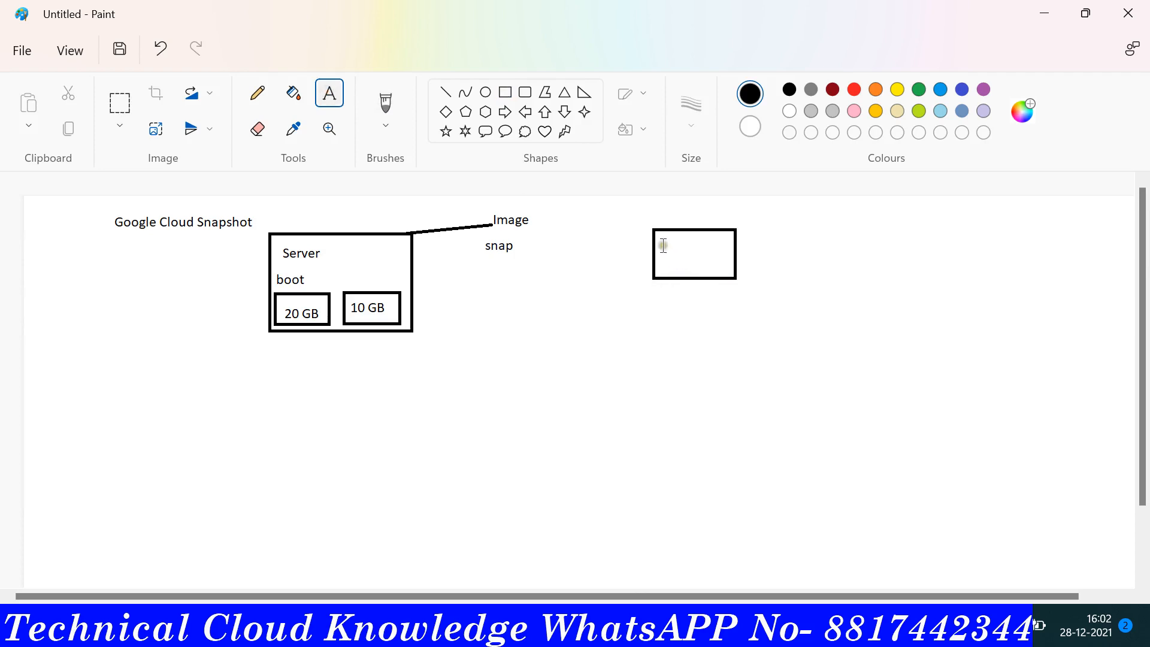
left_click_drag(662, 244, 704, 266)
type("2")
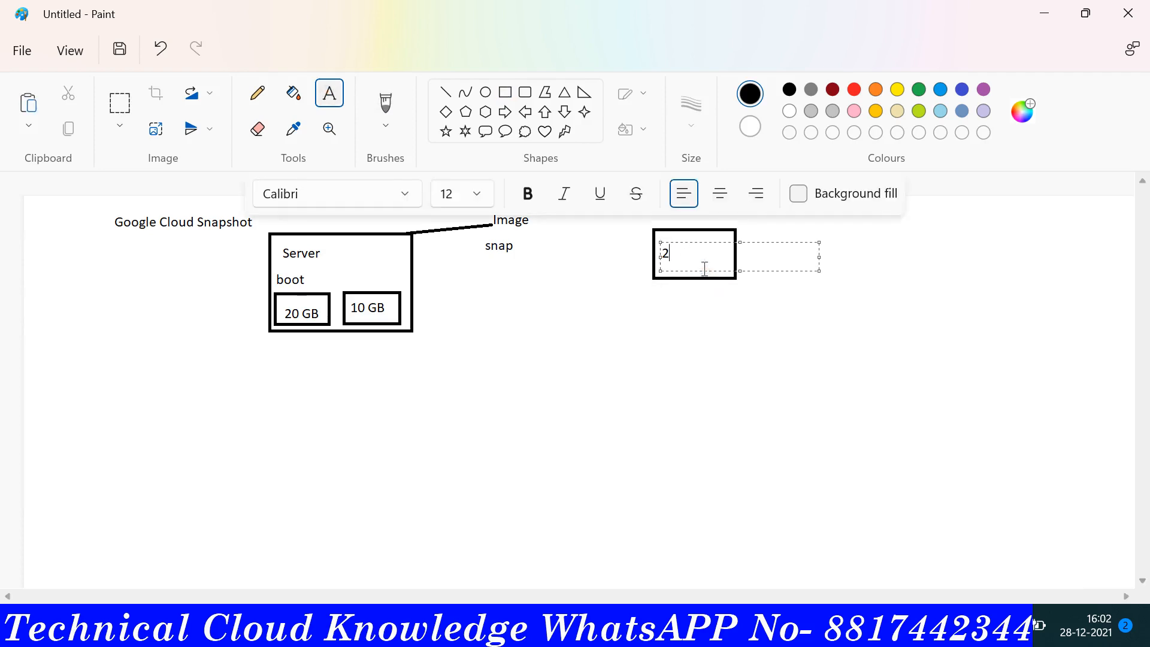
type("0 GB")
left_click(652, 325)
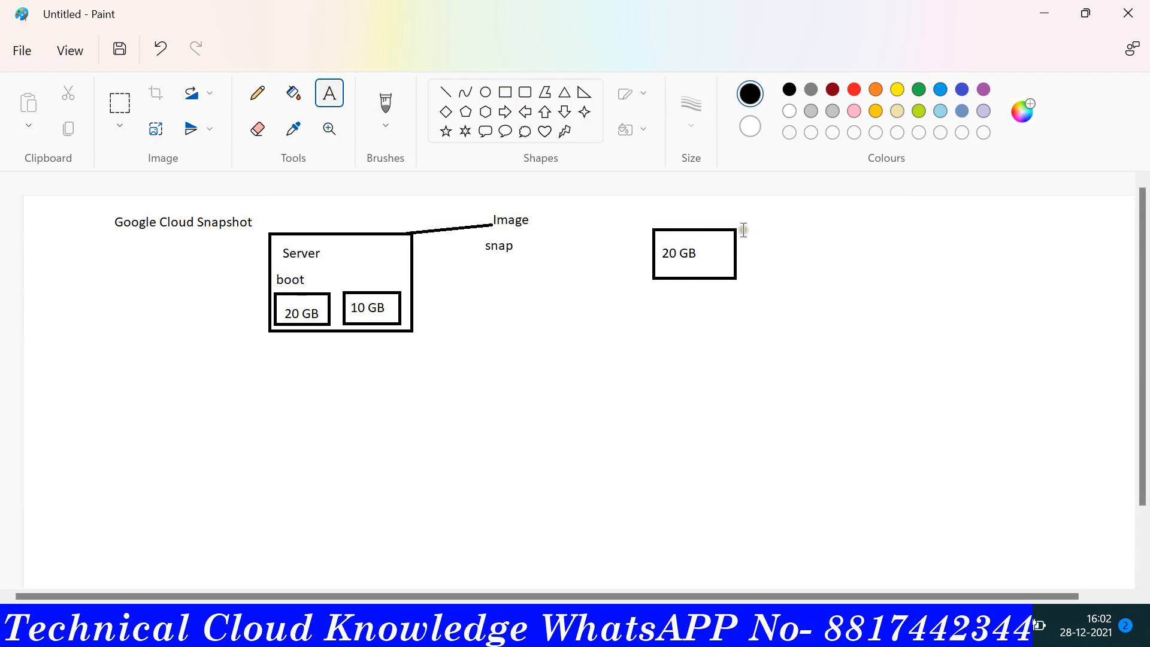
Add the text "15 GB" just outside the upper-right corner of the separate 20 GB rectangle.
left_click_drag(743, 229, 780, 278)
type("1")
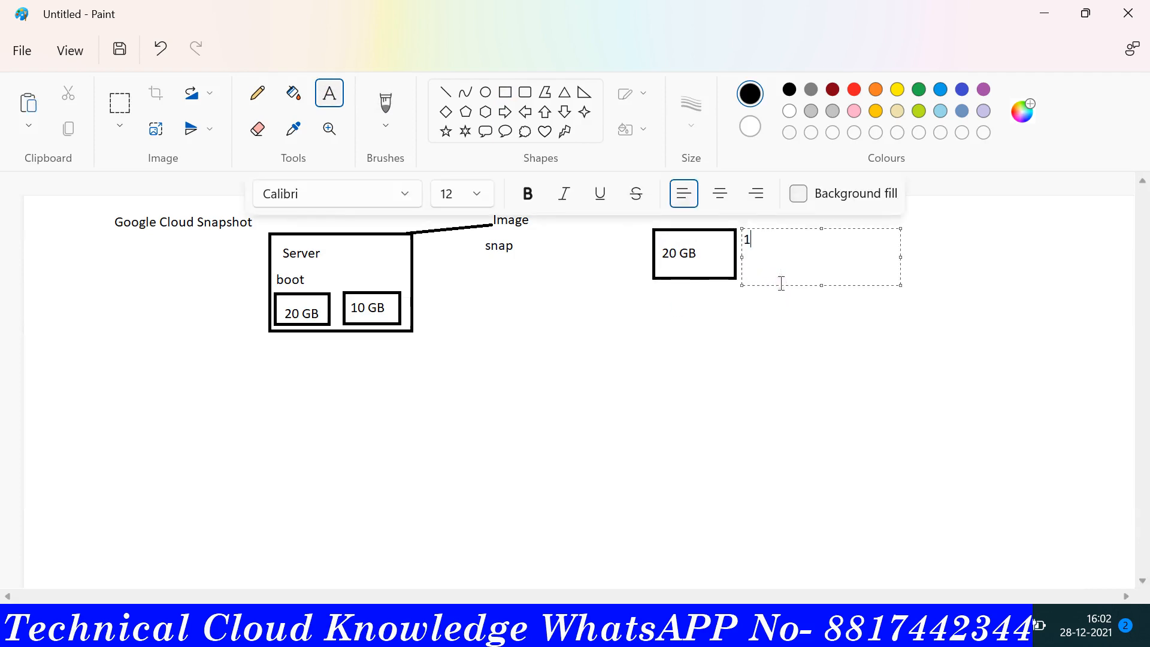
type("5 GB")
left_click(656, 362)
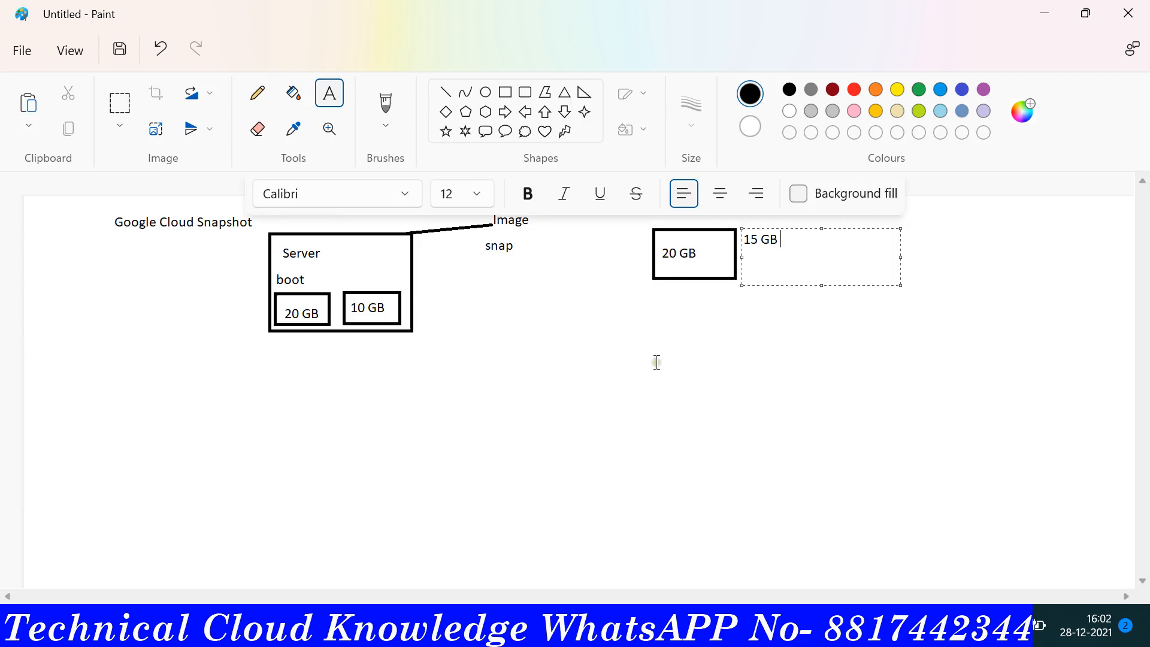
Draw two diagonal lines branching down-left and down-right from the bottom edge of the separate 20 GB rectangle.
left_click(443, 93)
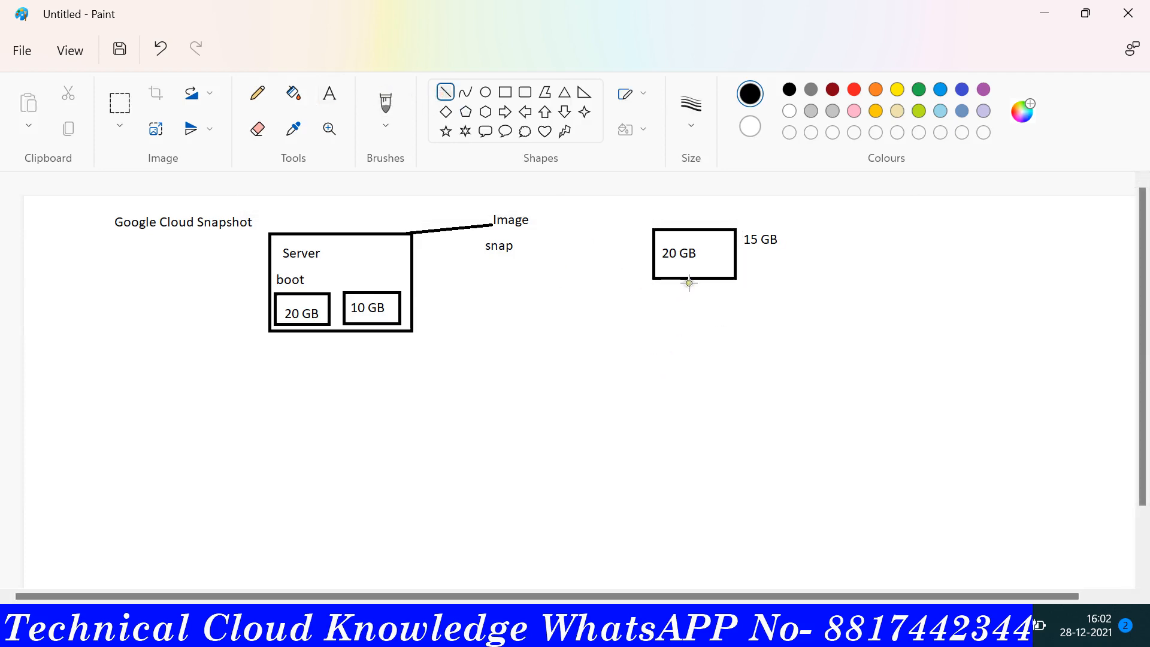
left_click_drag(690, 283, 605, 332)
left_click(714, 359)
left_click_drag(690, 281, 766, 338)
Label the lower end of the left branch line "Full Snapshot".
left_click(327, 98)
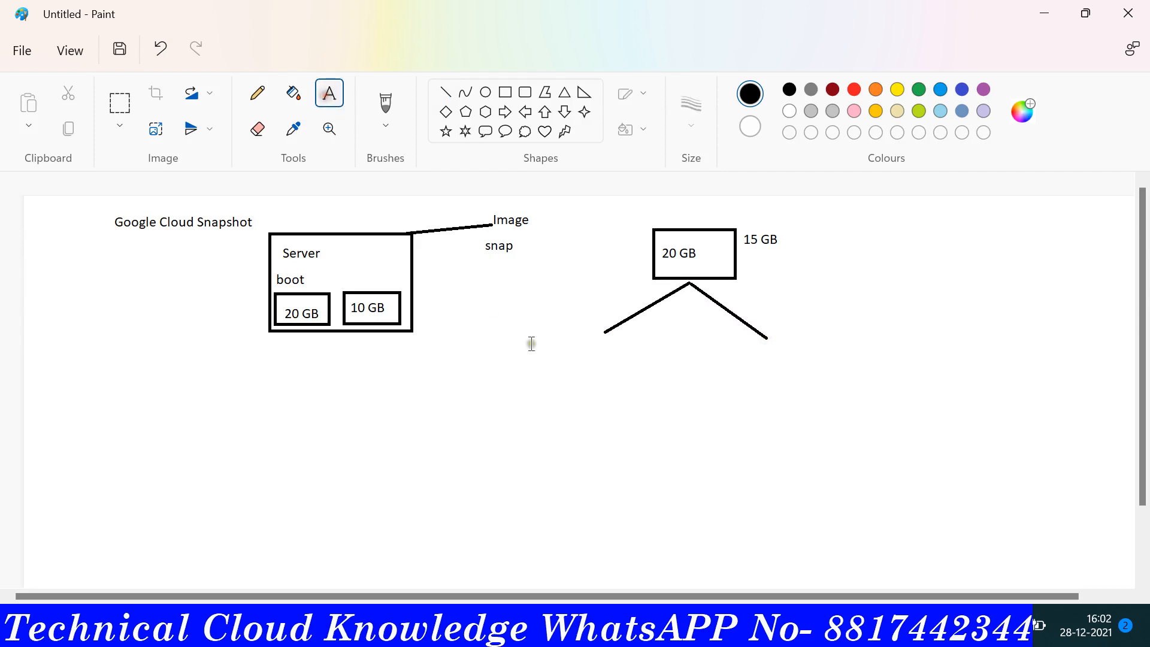
left_click_drag(530, 348, 662, 403)
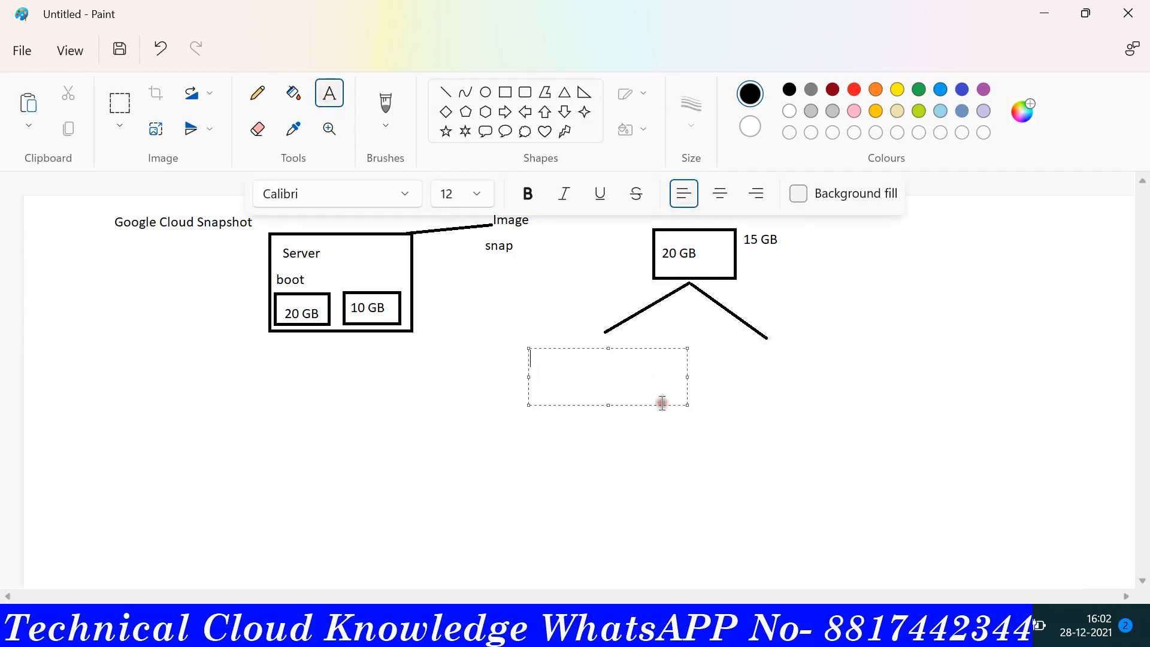
left_click(526, 477)
left_click_drag(537, 342, 650, 384)
type("Full Snap")
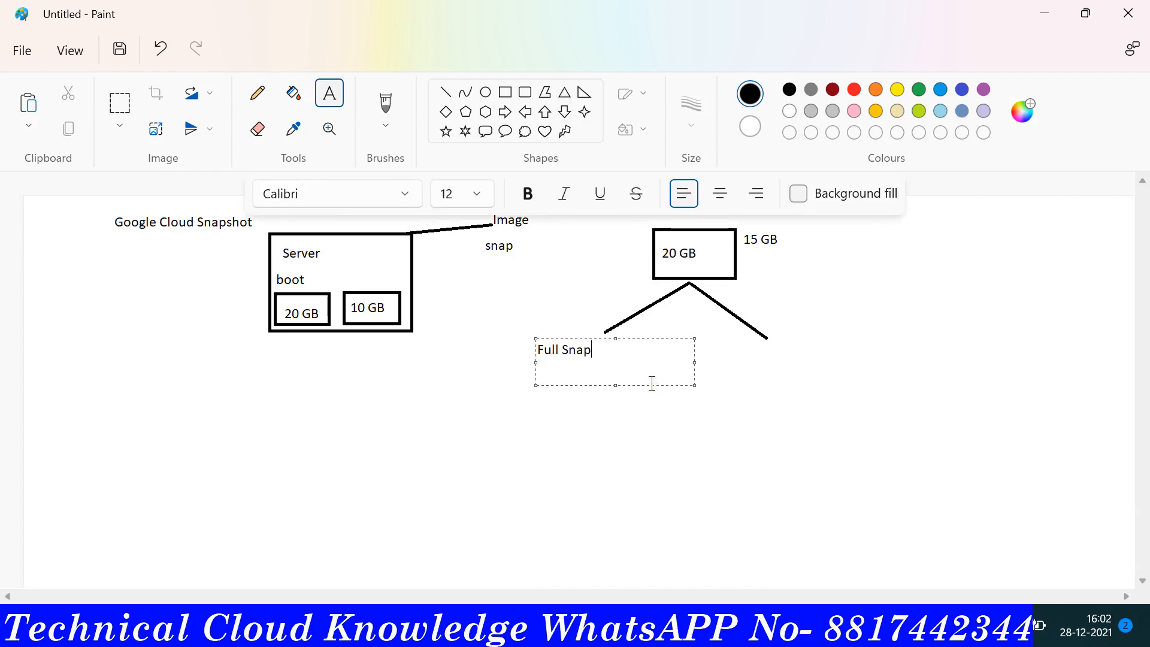
type("shot")
Label the lower end of the right branch line "Incremental Snapshot".
left_click_drag(736, 344, 841, 402)
type("Increm")
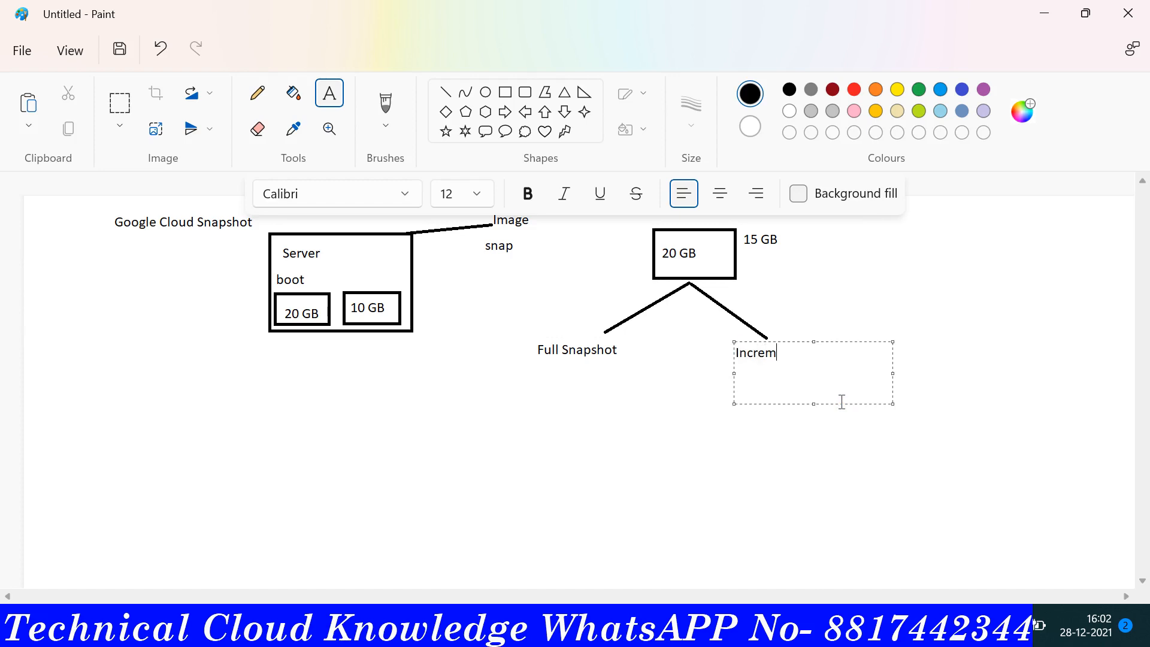
type("ental Snapsho")
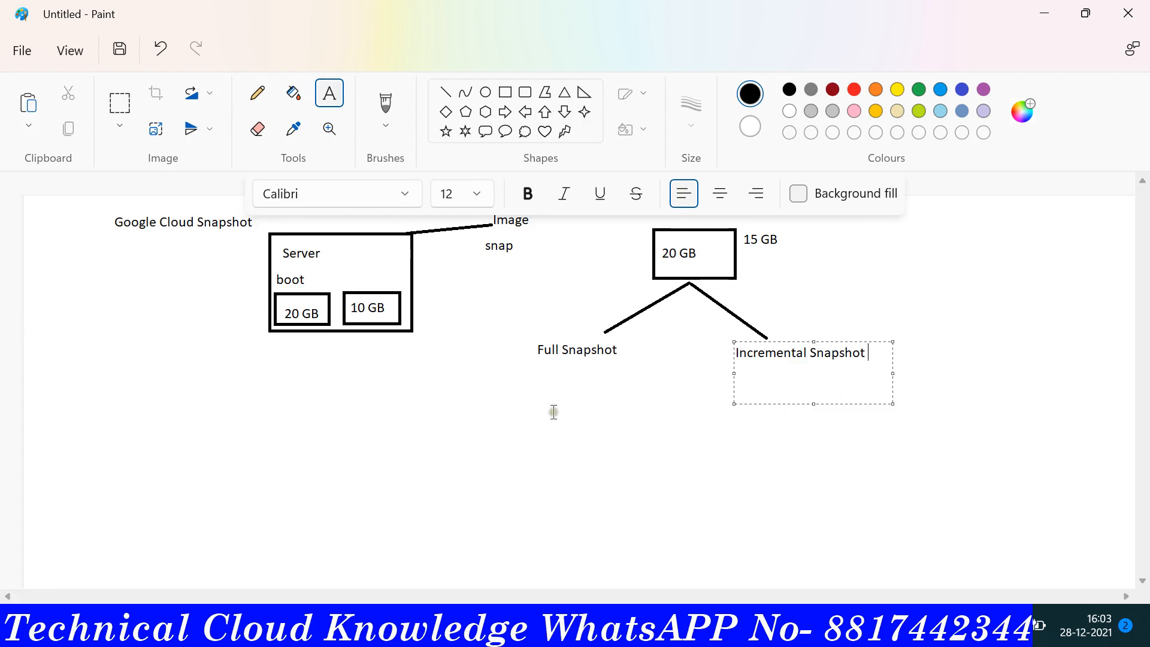
left_click_drag(519, 337, 677, 404)
left_click(447, 398)
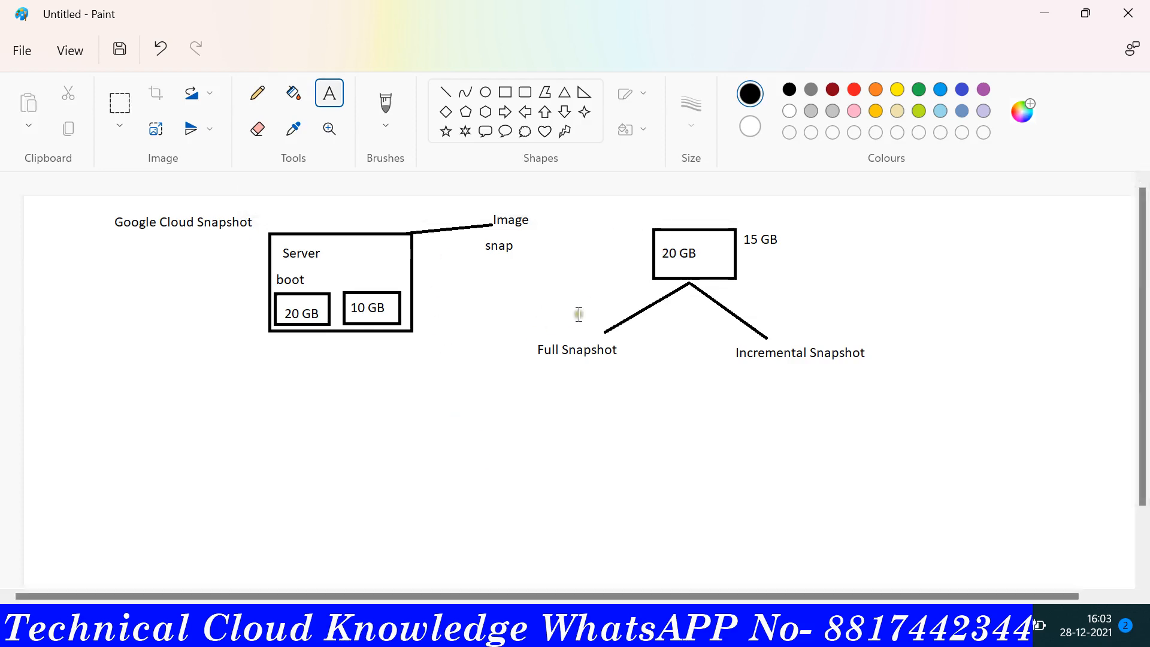
left_click_drag(635, 232, 794, 296)
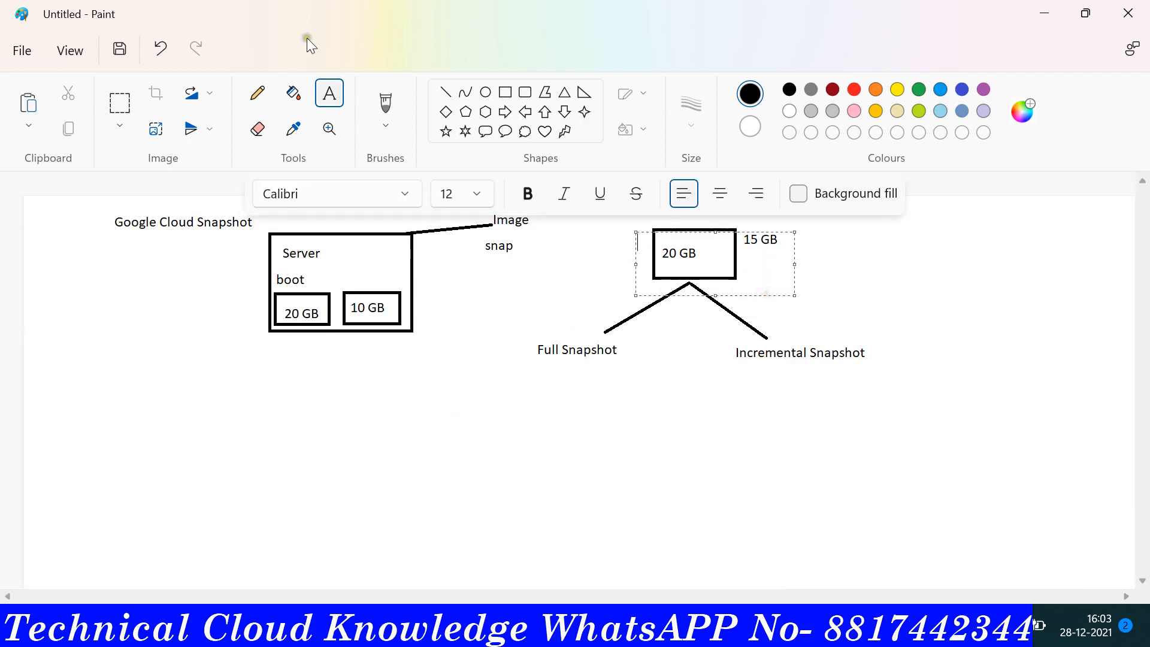
Draw a rectangle below "Full Snapshot" and label it "snap-1 15GB".
left_click(505, 93)
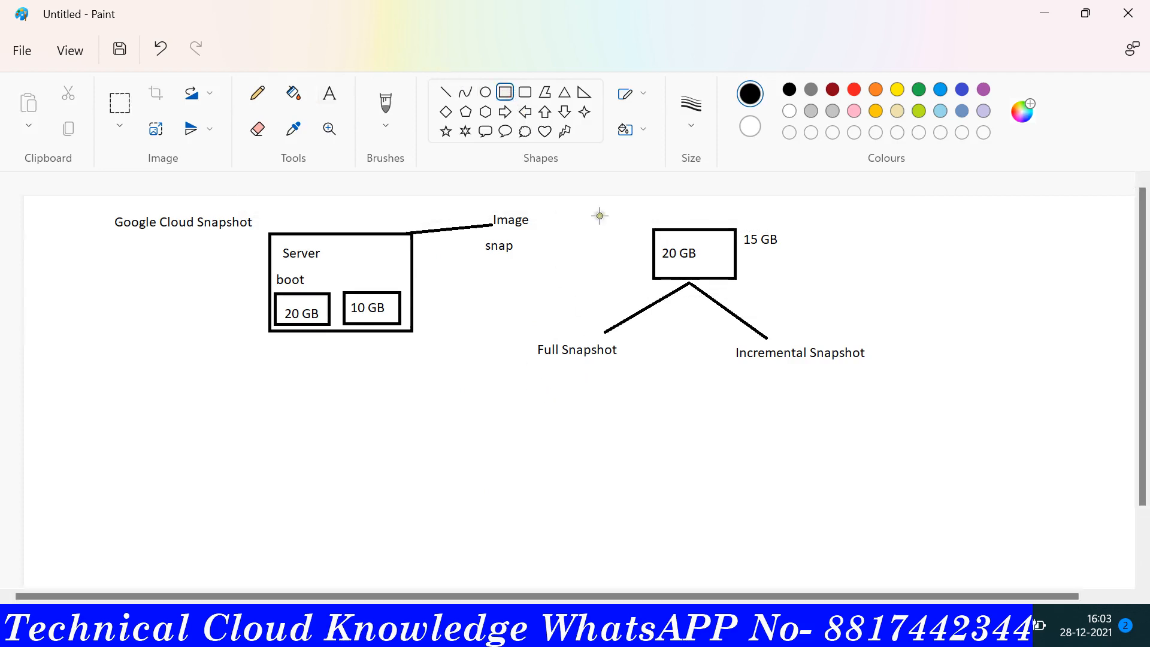
left_click_drag(518, 379, 638, 427)
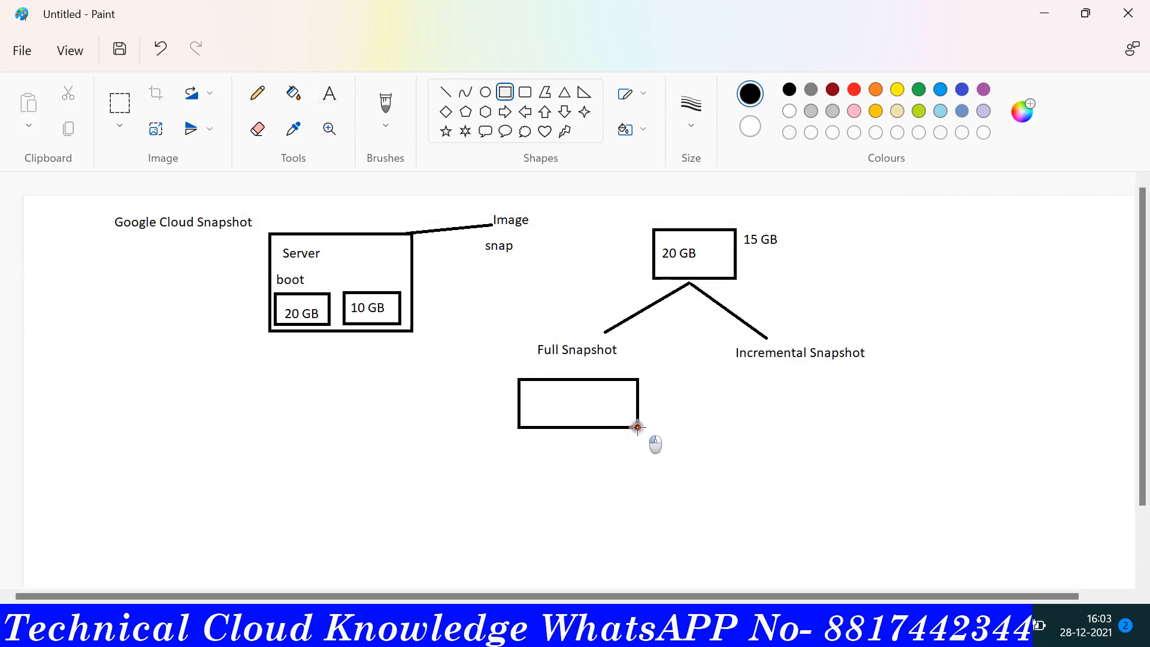
left_click(329, 94)
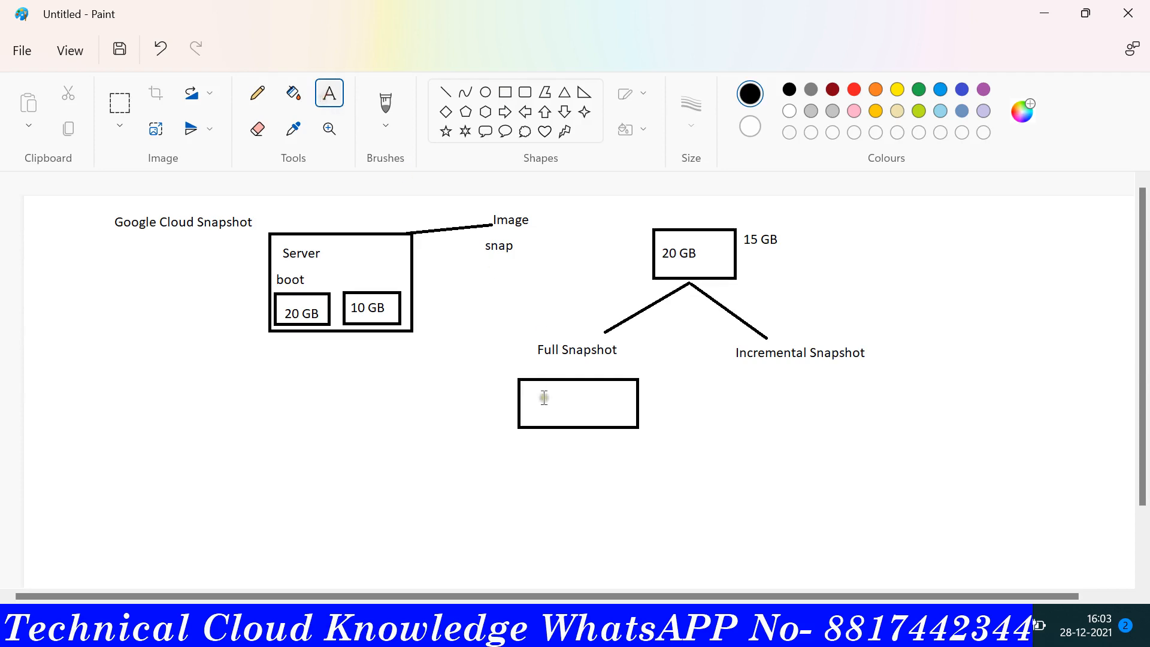
left_click_drag(526, 393, 623, 421)
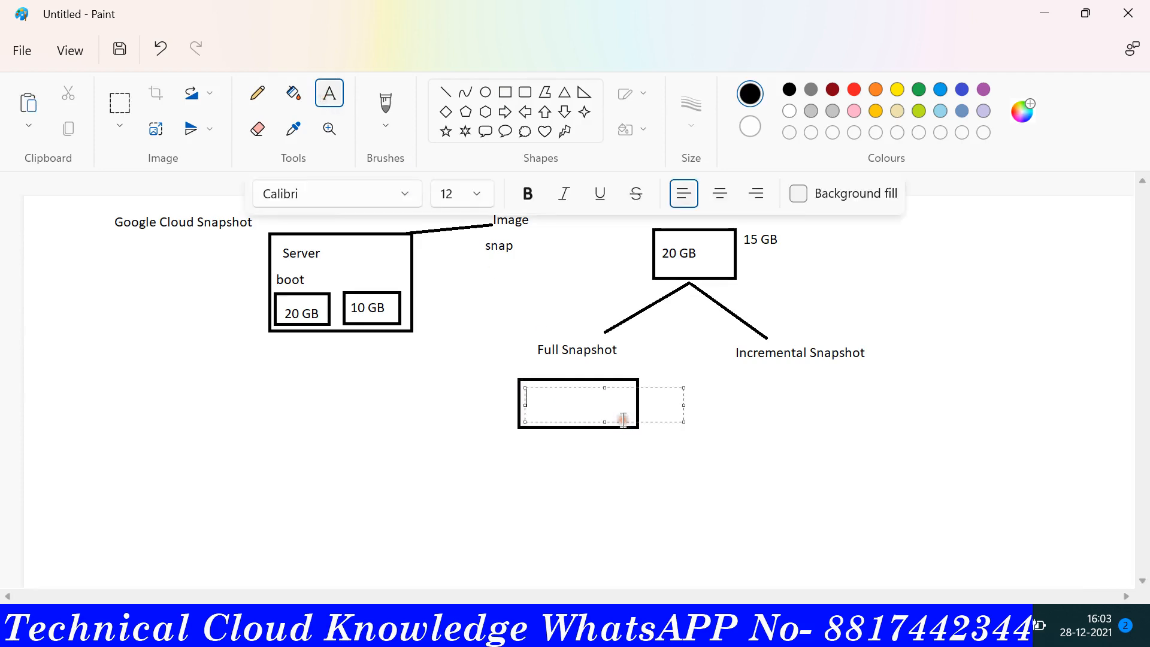
type("snap-1")
type("1")
key("BackSpace")
type("15GB")
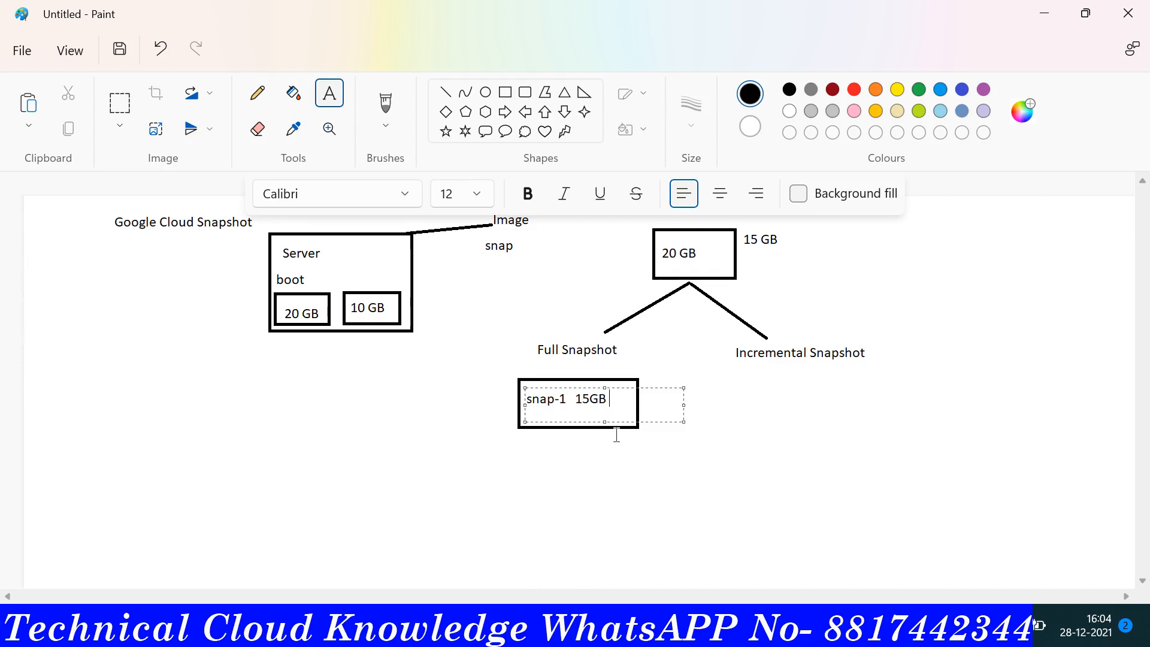
left_click(570, 482)
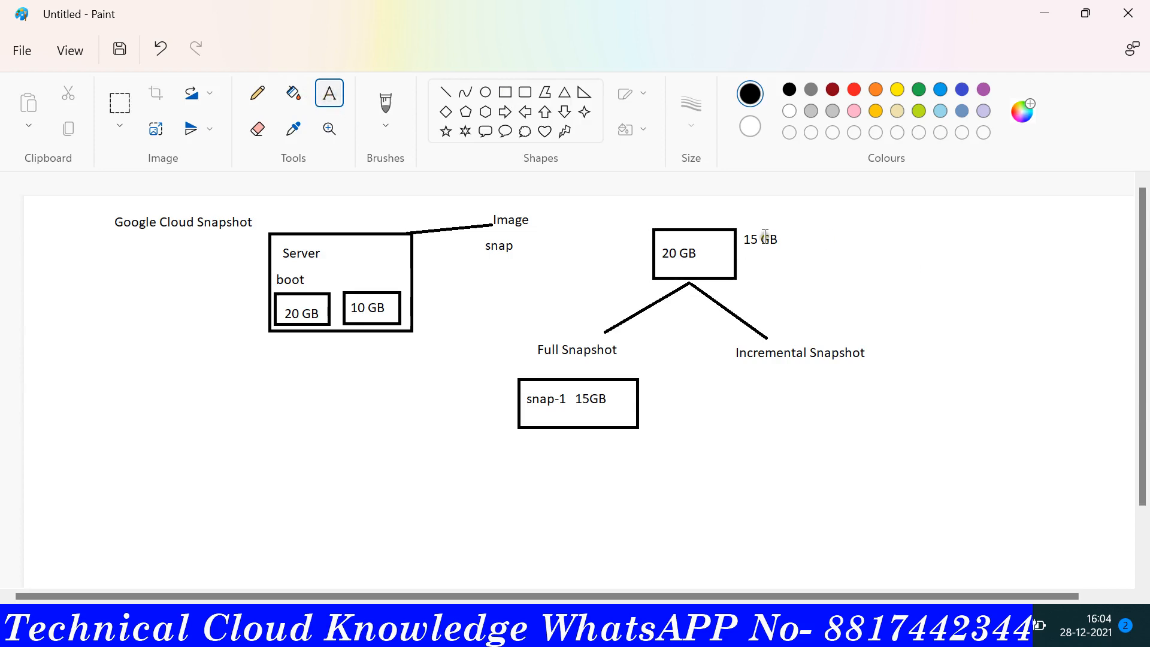
Add the text "3 GB" directly below "15 GB" beside the separate 20 GB rectangle.
left_click_drag(742, 252, 786, 279)
type("3")
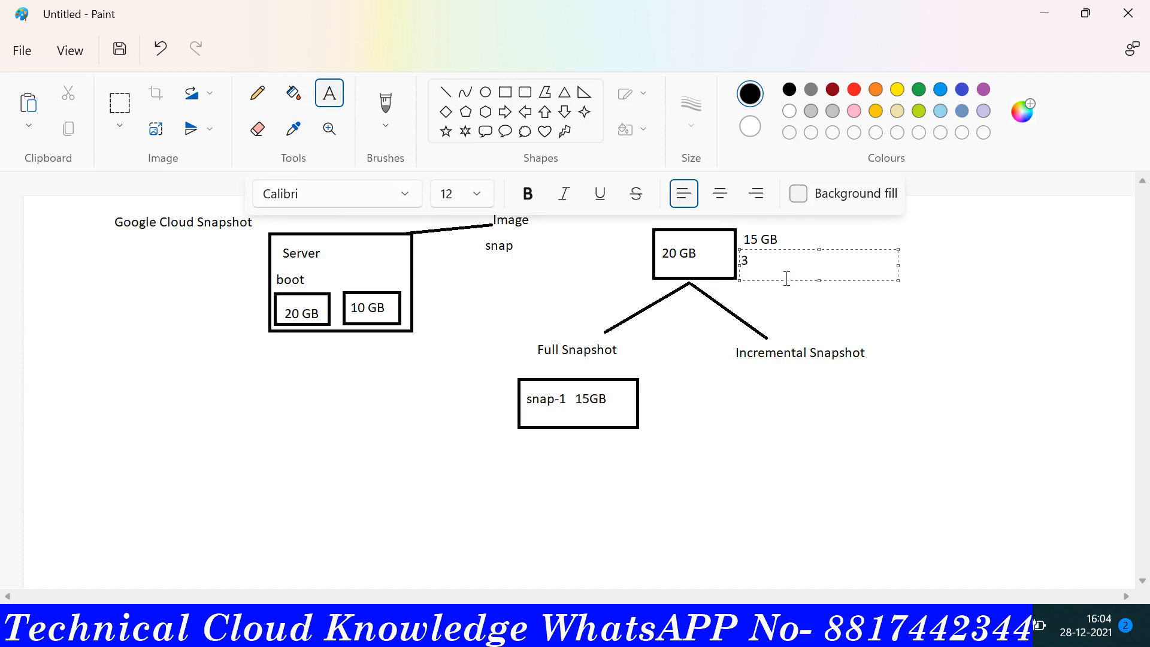
type(" GB")
left_click(522, 478)
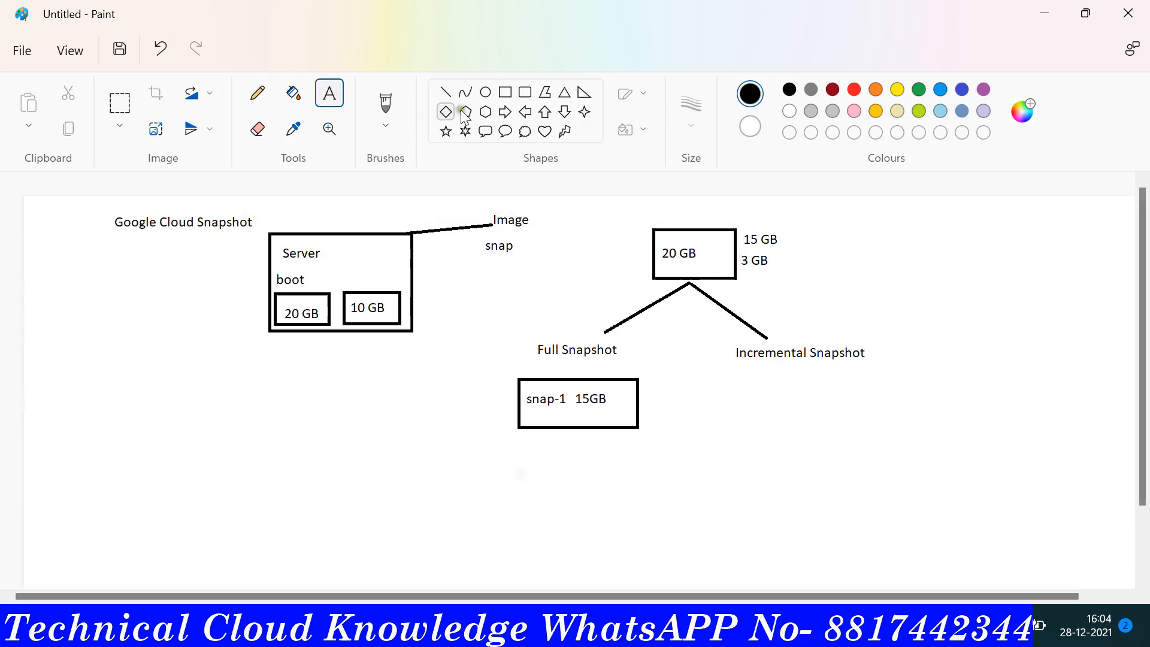
Draw a second rectangle below the full snapshot's snap-1 box and label it "snap-2 18 GB".
left_click(505, 94)
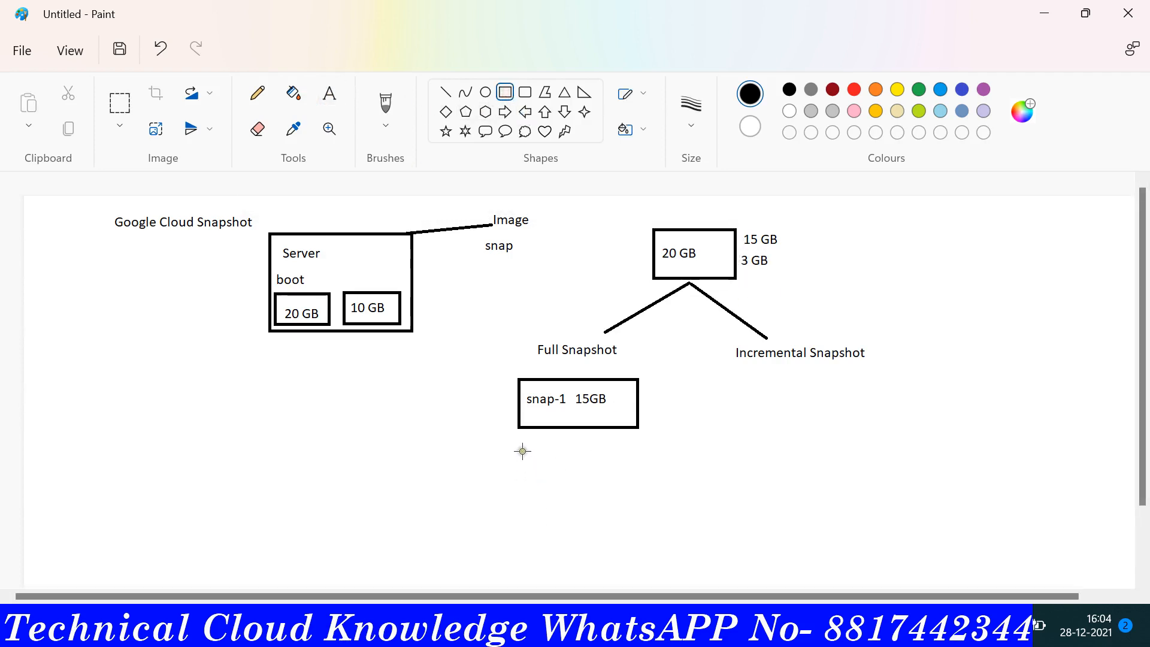
left_click_drag(521, 447, 640, 500)
left_click(330, 94)
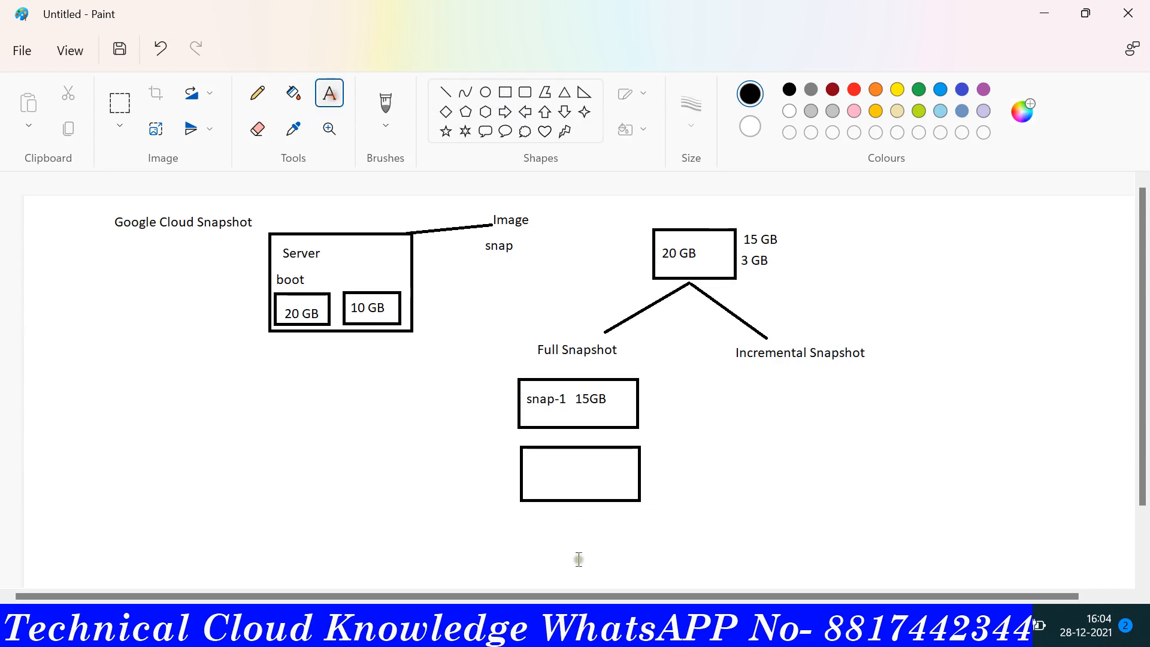
left_click_drag(533, 460, 623, 490)
type("snap-2")
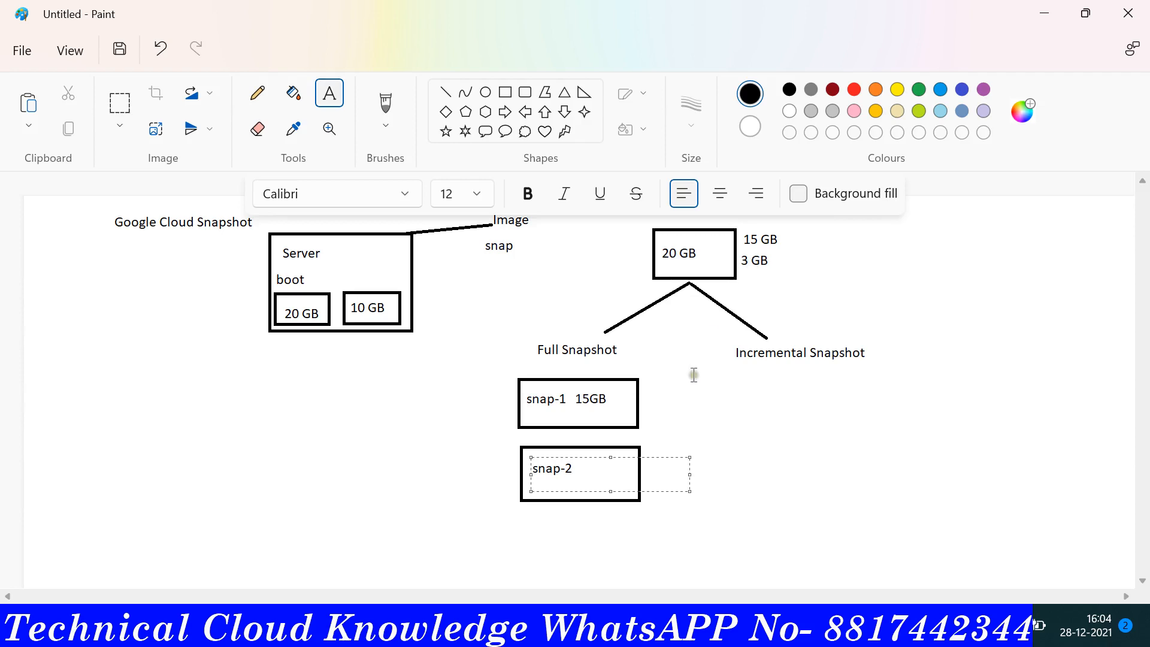
type("  18 GB")
left_click(423, 466)
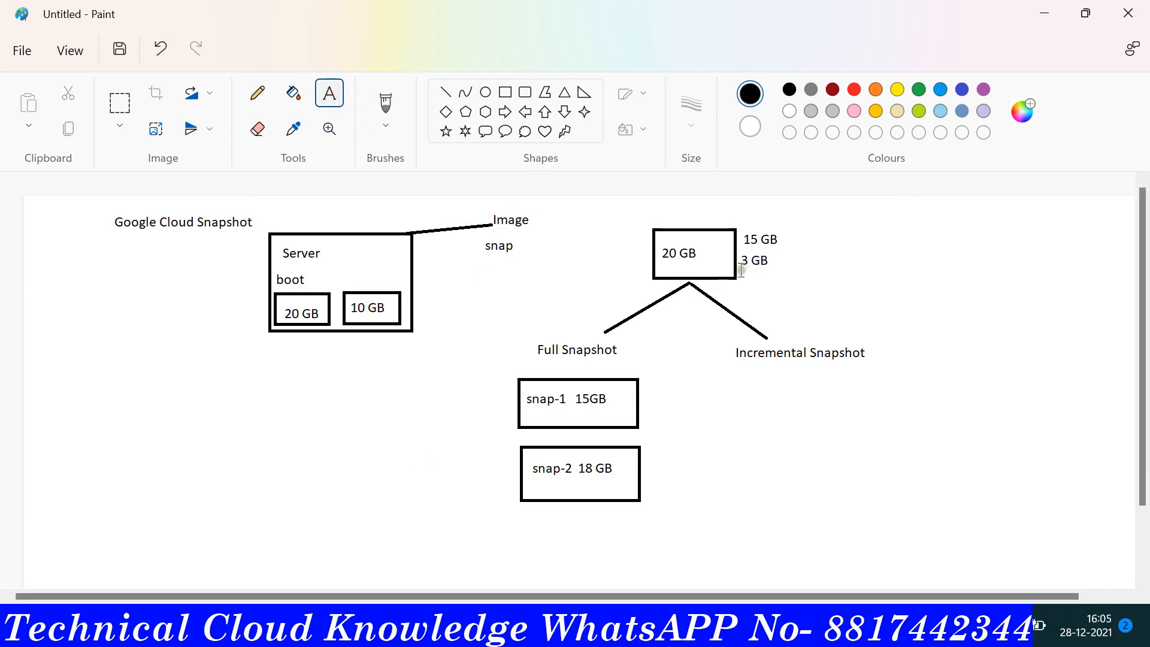
Add the text "2 GB" directly below "3 GB" beside the separate 20 GB rectangle.
left_click_drag(740, 270, 776, 304)
type("2")
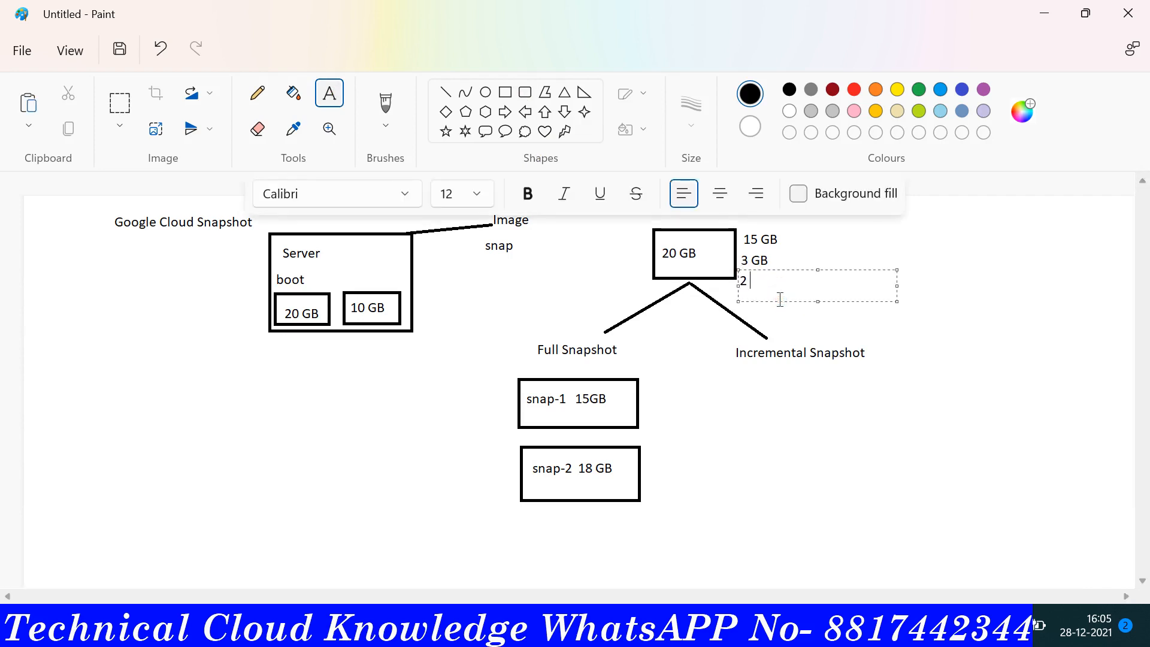
type(" GB")
Draw a third rectangle below the snap-2 box and label it "snap-3 20 GB".
left_click(505, 92)
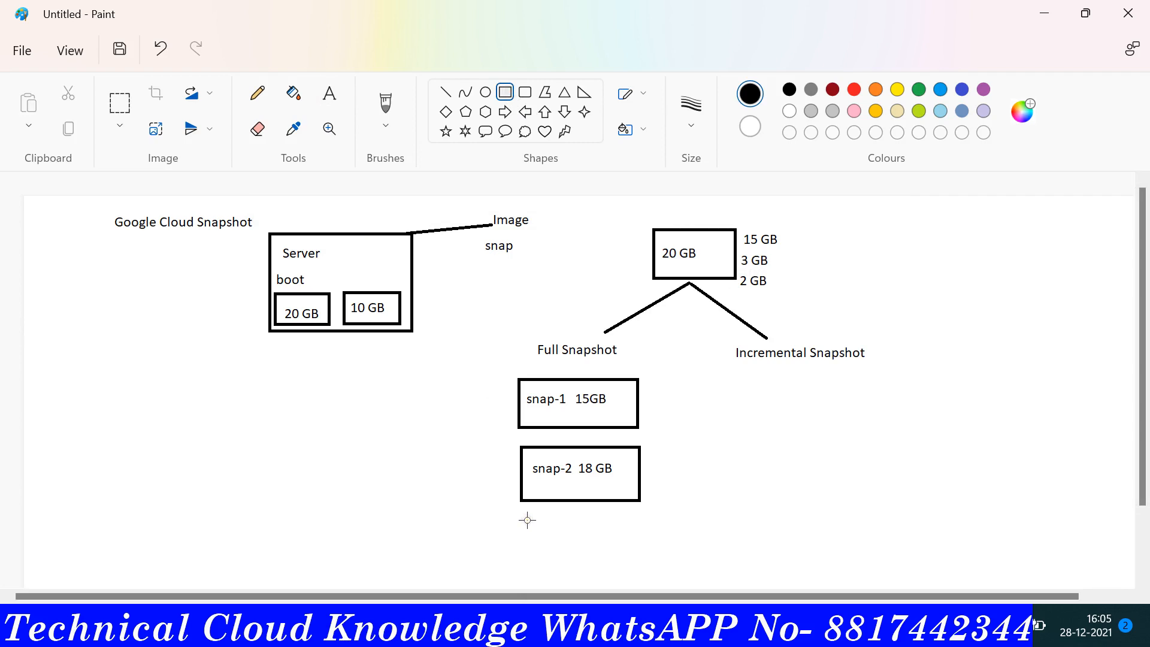
left_click_drag(519, 520, 645, 576)
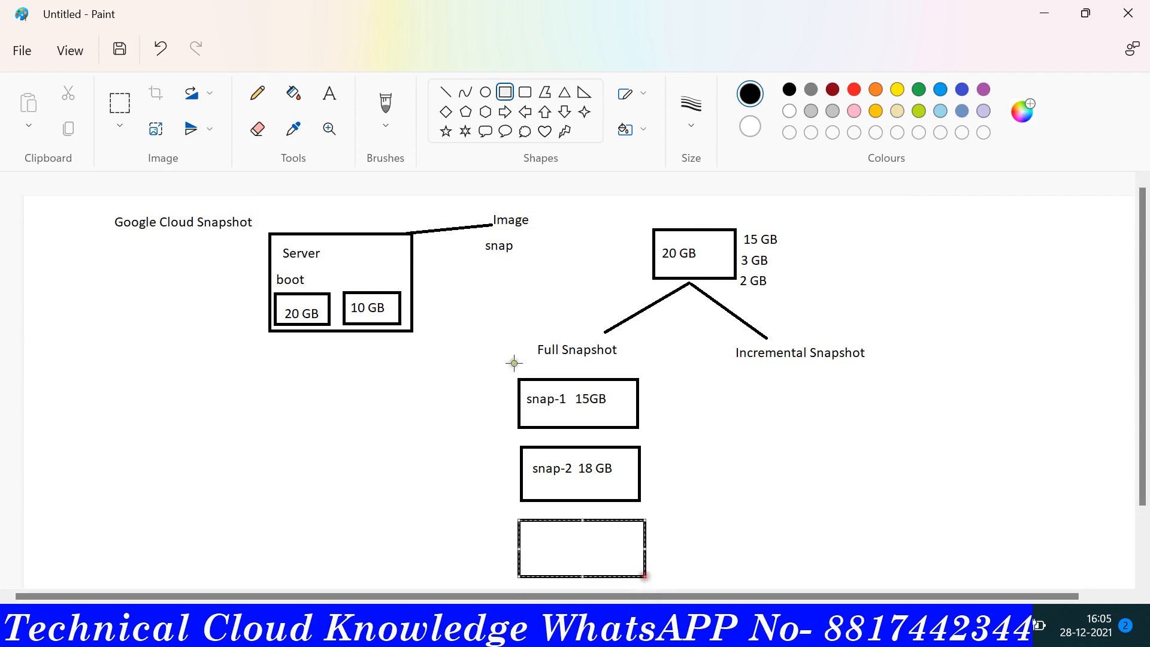
left_click(329, 92)
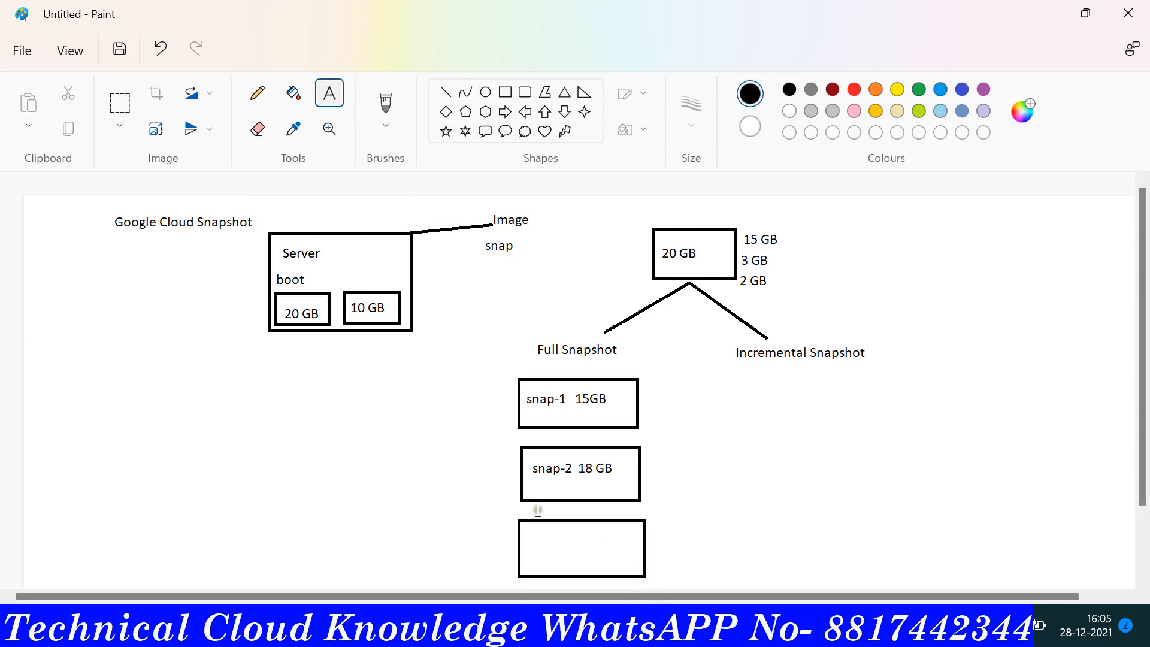
left_click_drag(525, 530, 624, 568)
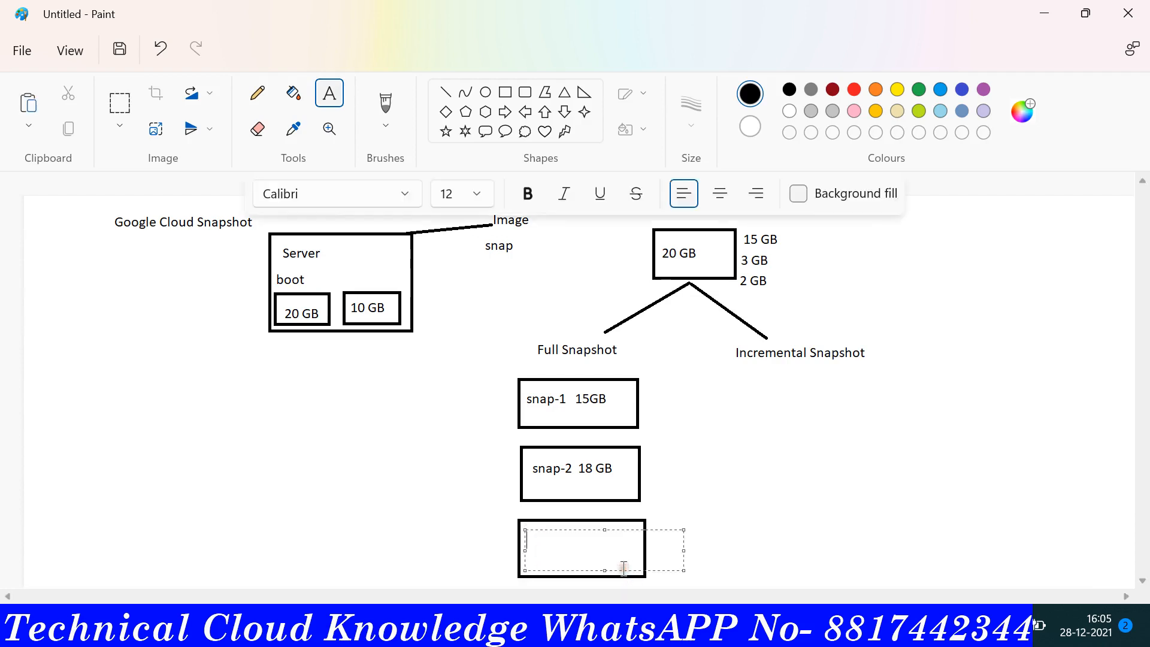
type("snap-3  20 GB")
left_click(704, 495)
left_click_drag(496, 370, 699, 440)
left_click_drag(504, 446, 669, 508)
left_click(695, 562)
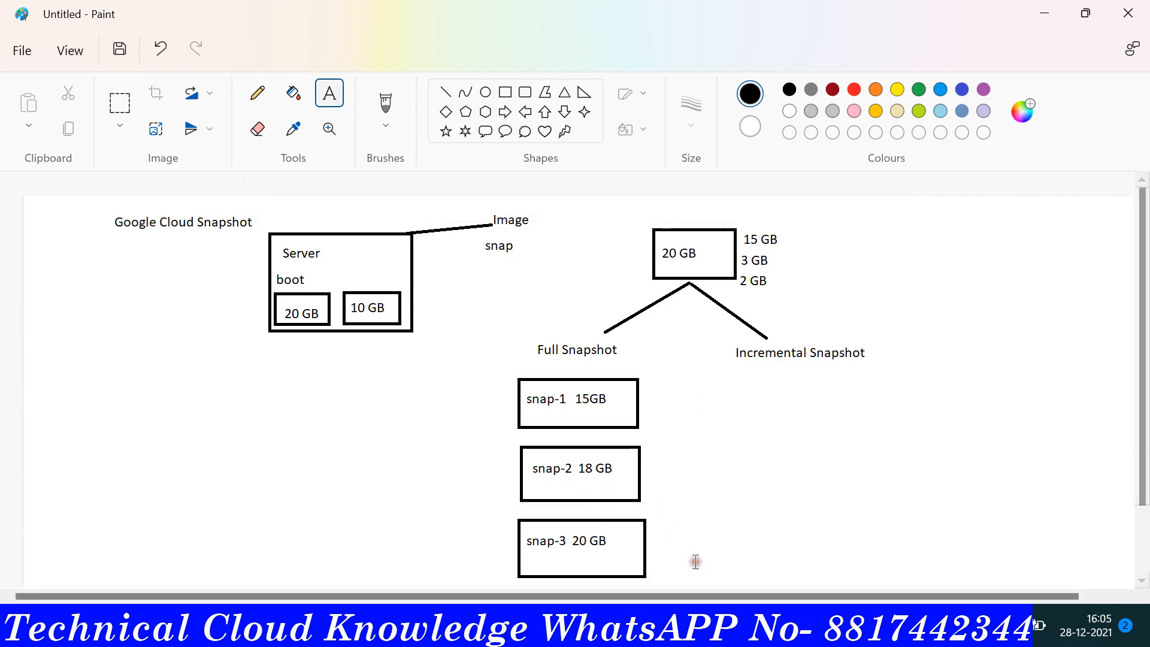
left_click_drag(496, 382, 634, 430)
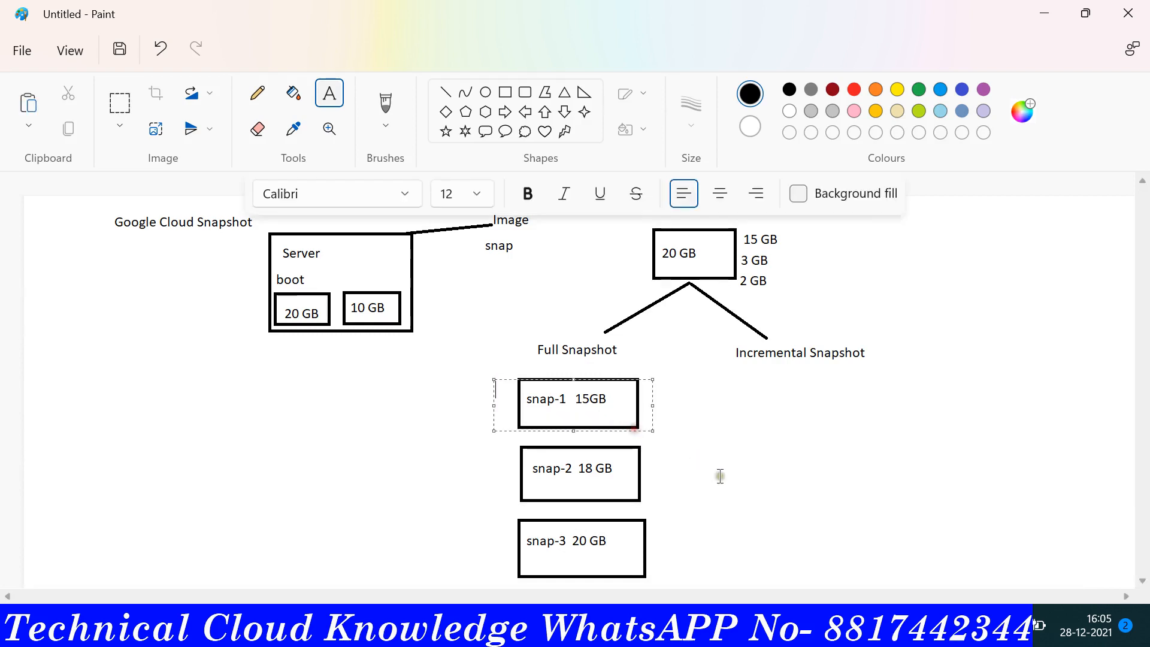
left_click(722, 476)
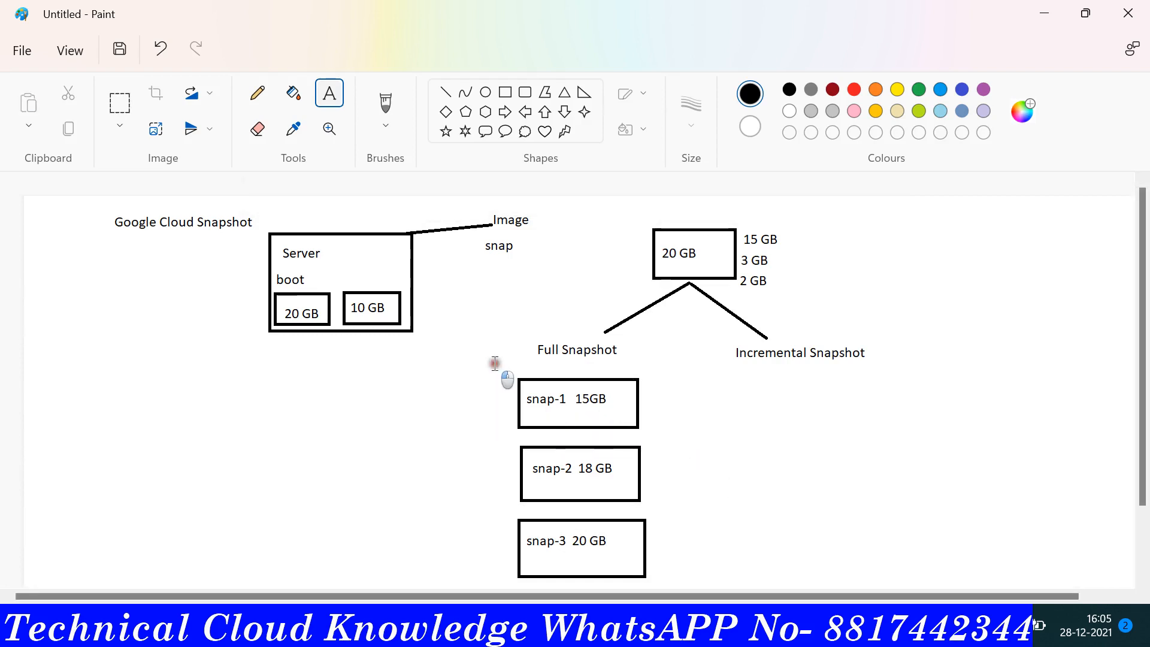
left_click_drag(493, 362, 655, 434)
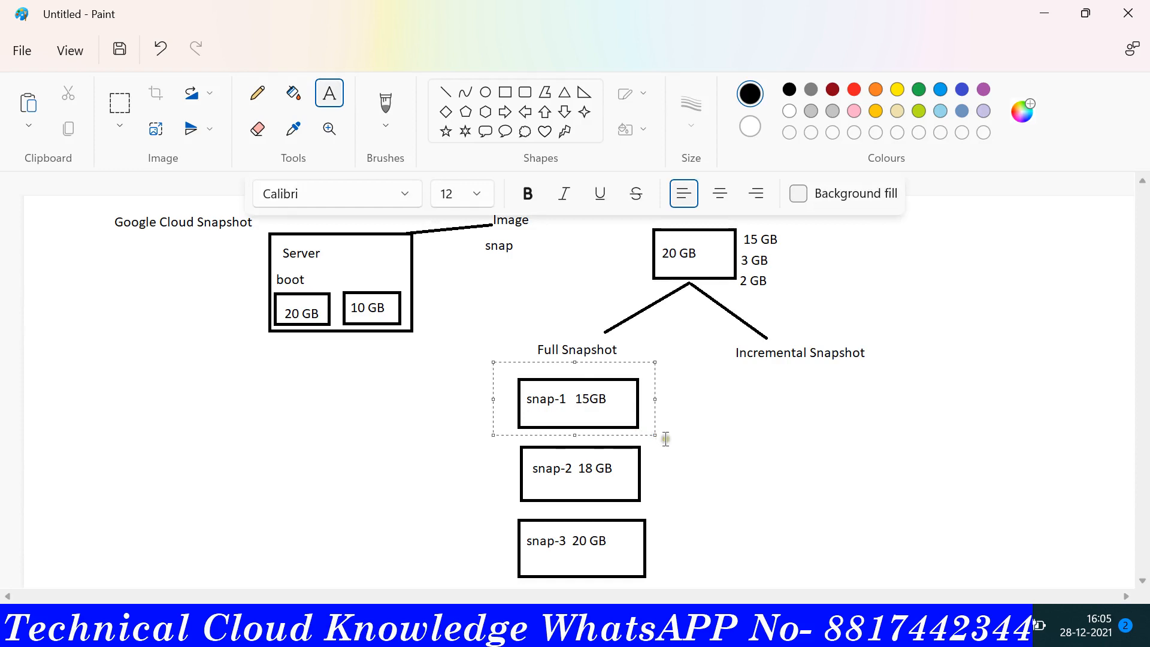
left_click(691, 433)
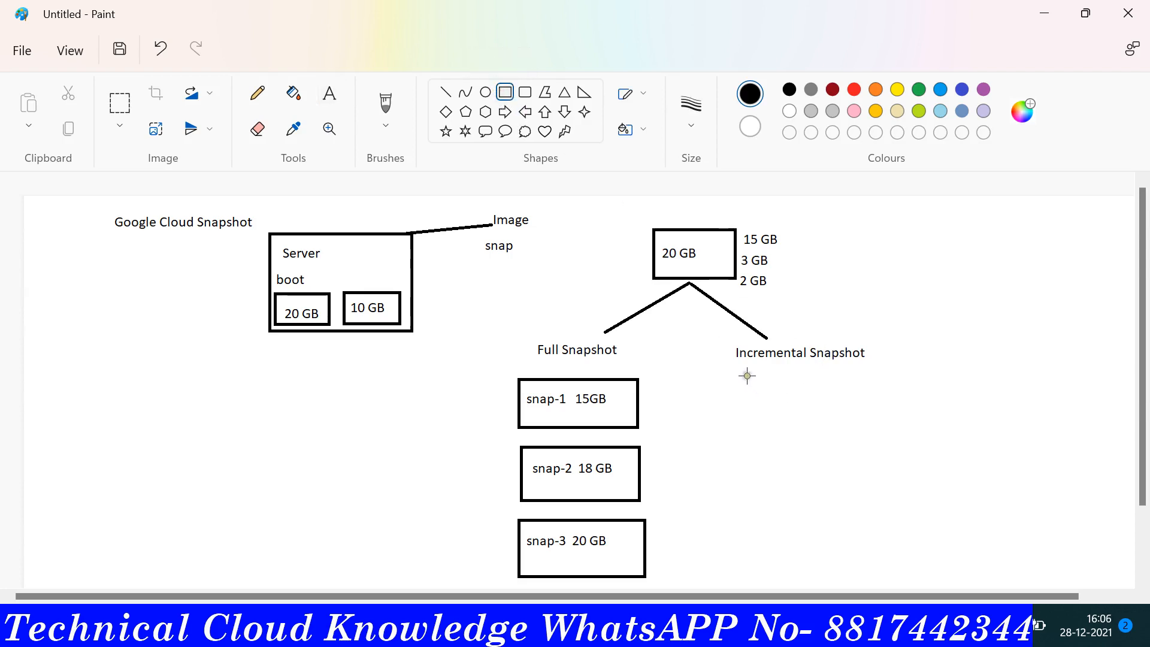
Draw a rectangle below "Incremental Snapshot" and label it "snap-1 15 GB".
left_click_drag(746, 376, 872, 424)
left_click(340, 93)
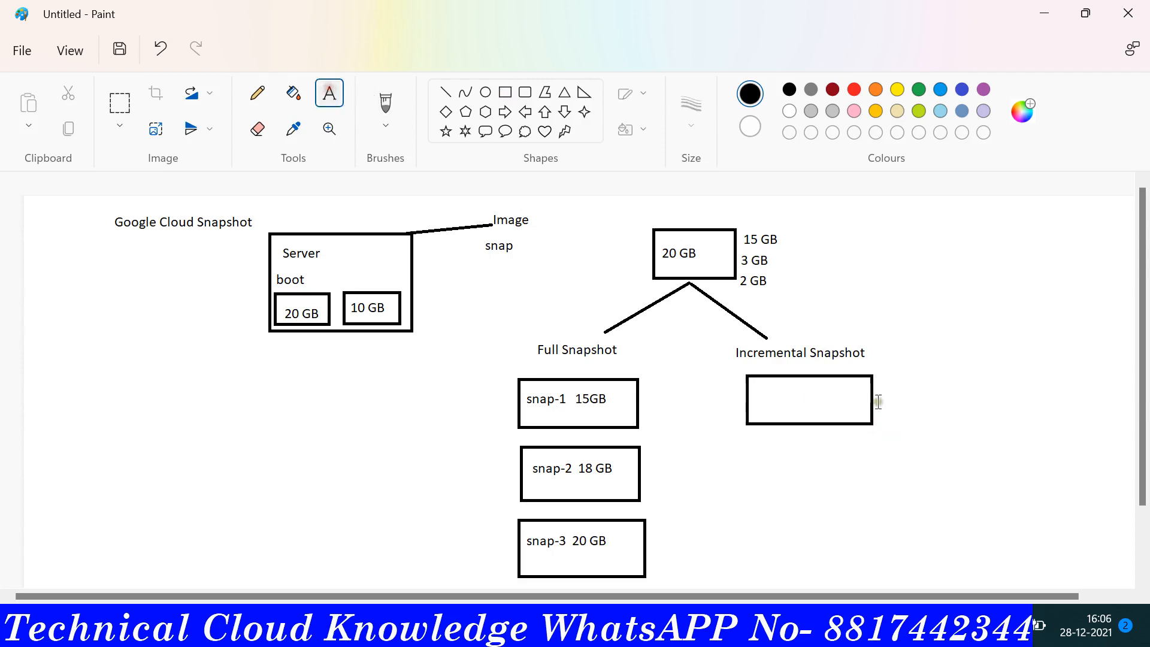
left_click_drag(757, 387, 849, 415)
type("snap-")
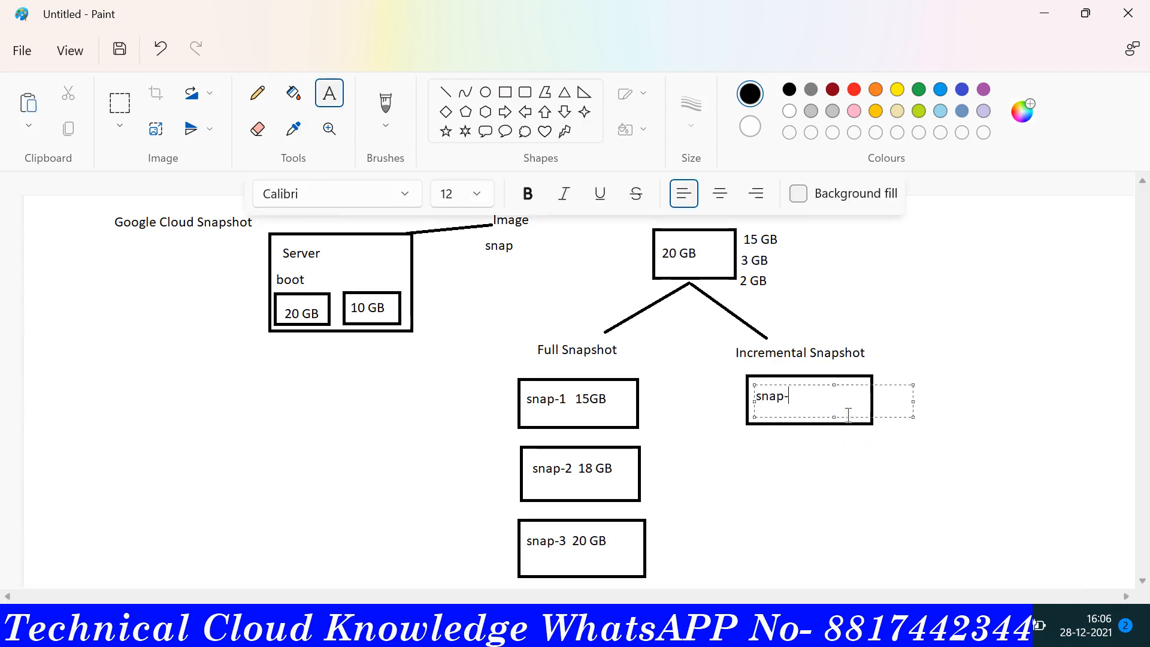
type("1  15 GB")
left_click(785, 478)
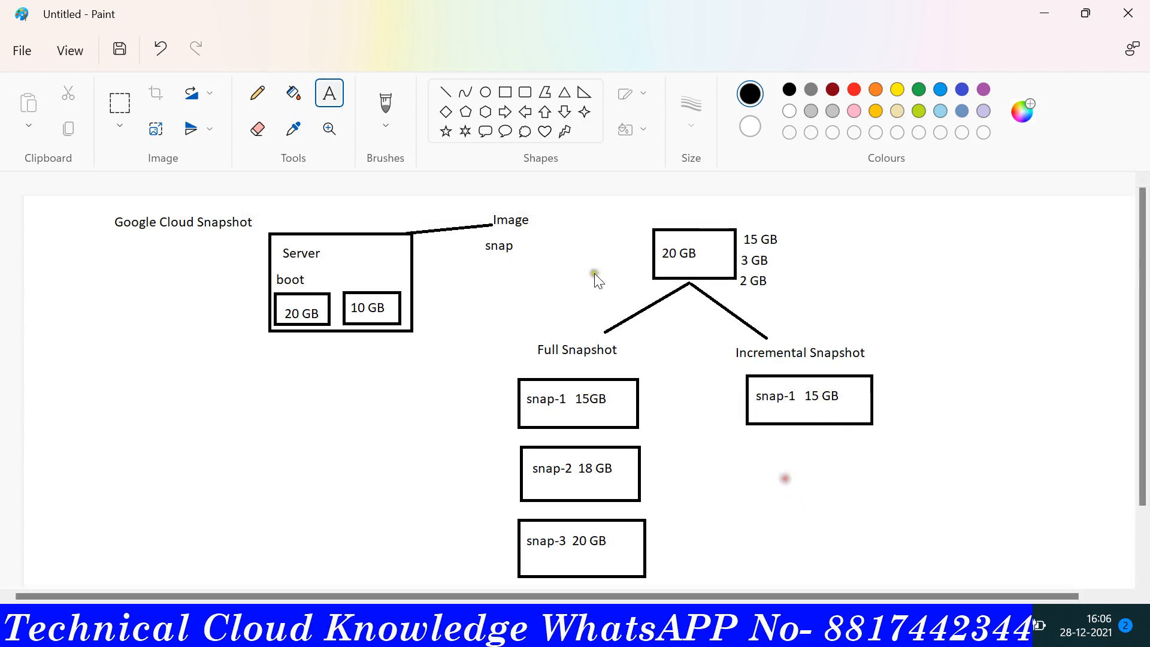
Draw a rectangle diagonally below the incremental snap-1 box and label it "snap-2 3 GB".
left_click(505, 96)
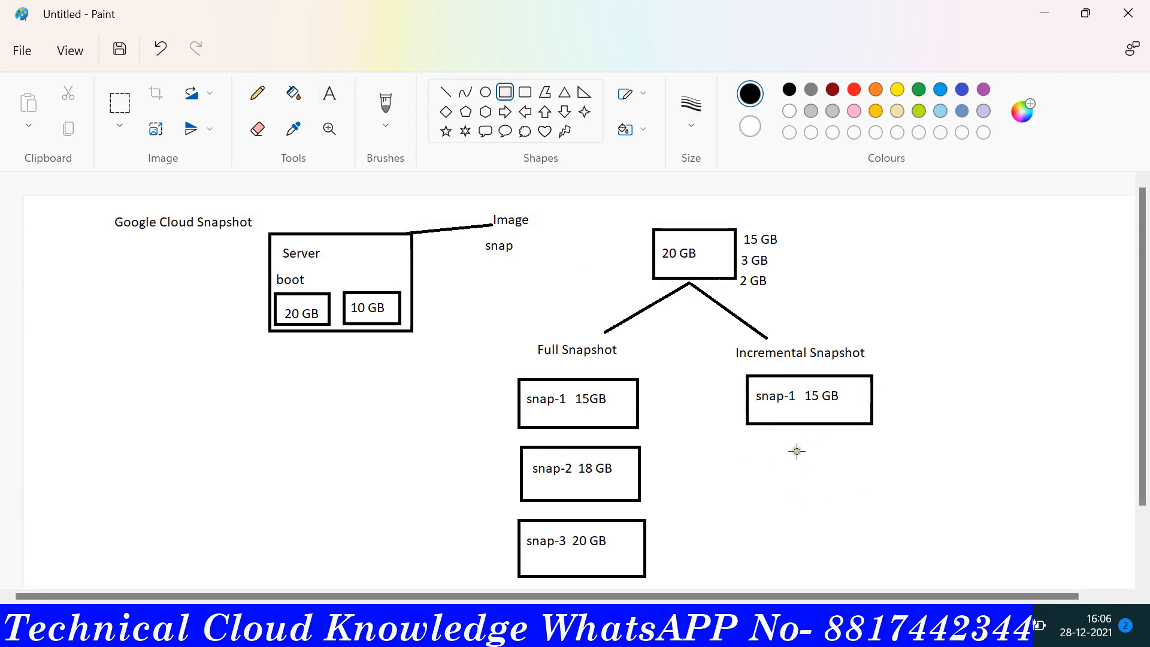
left_click_drag(799, 455, 931, 507)
left_click(329, 93)
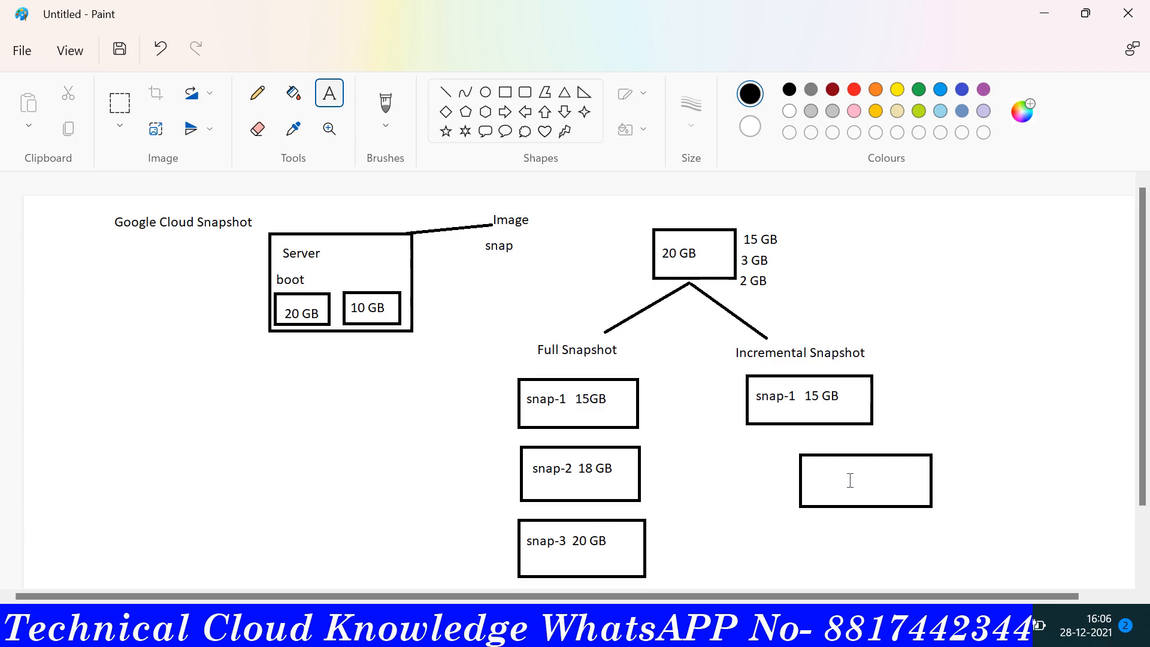
left_click_drag(816, 464, 892, 489)
type("snap")
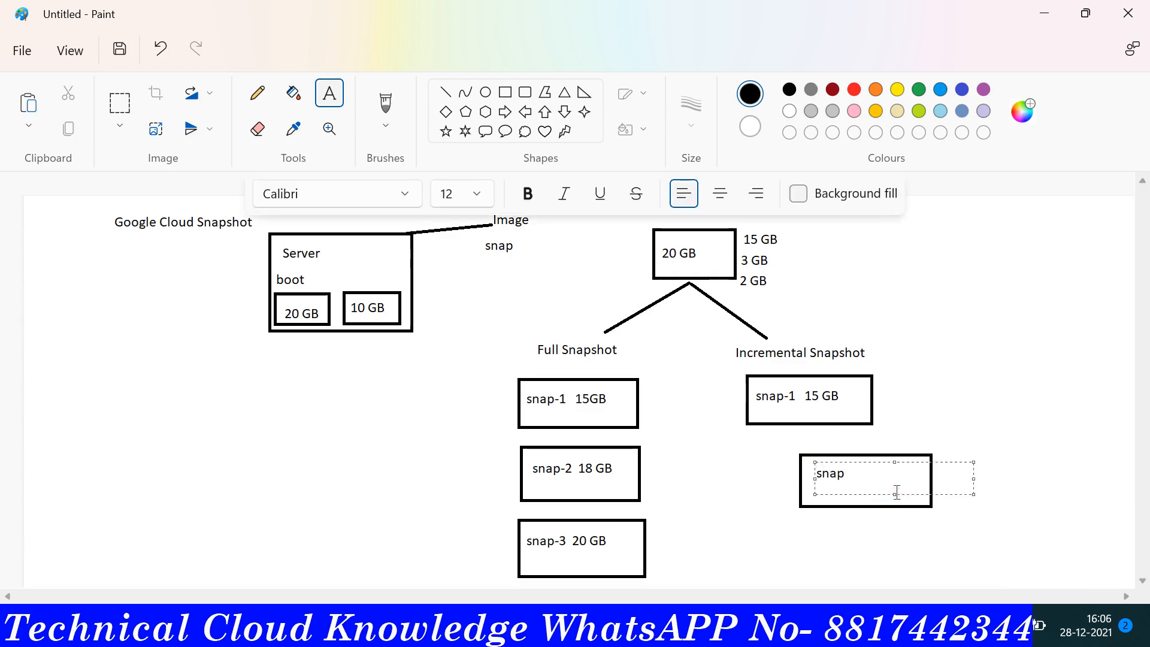
type("-2  3 GB")
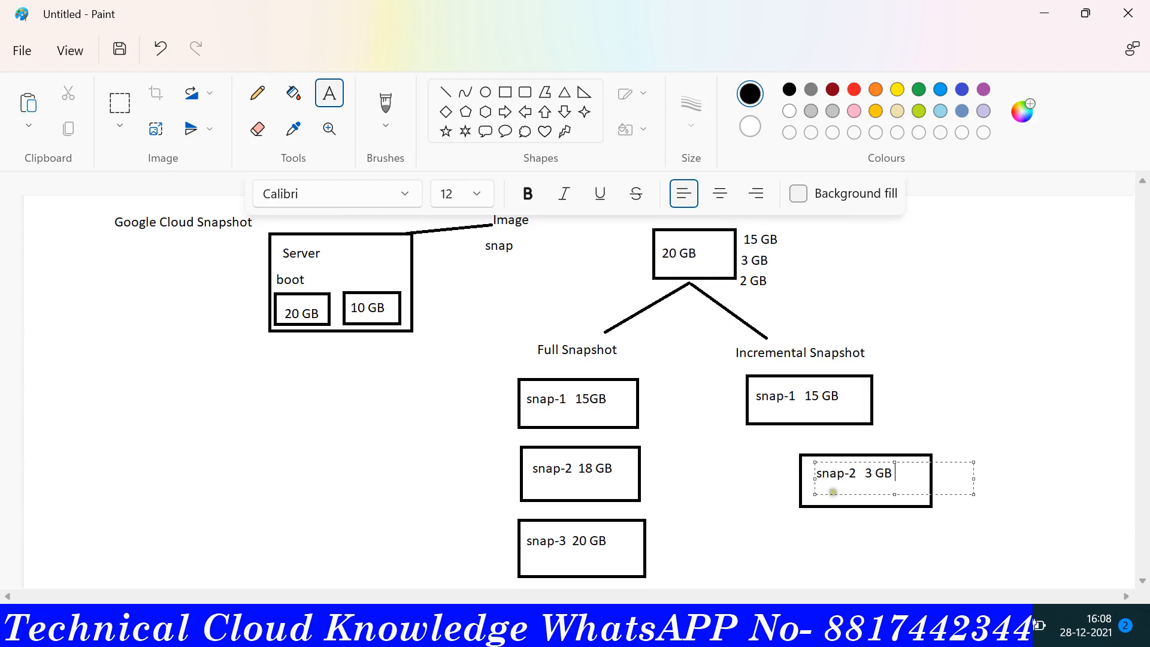
left_click(793, 449)
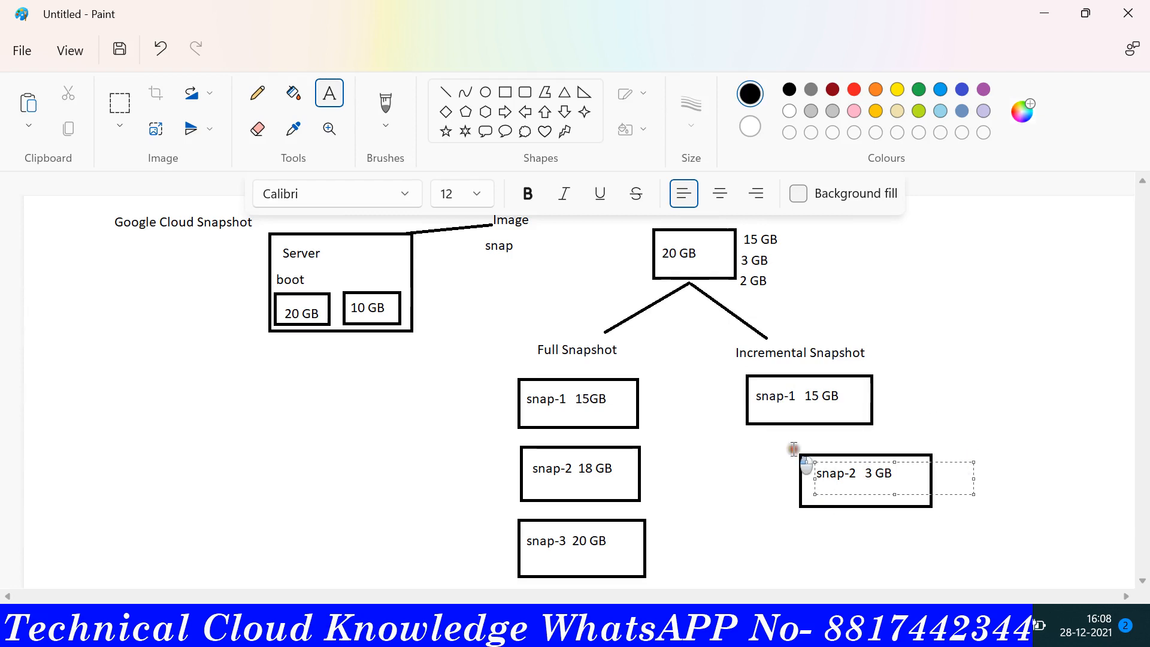
left_click(1002, 525)
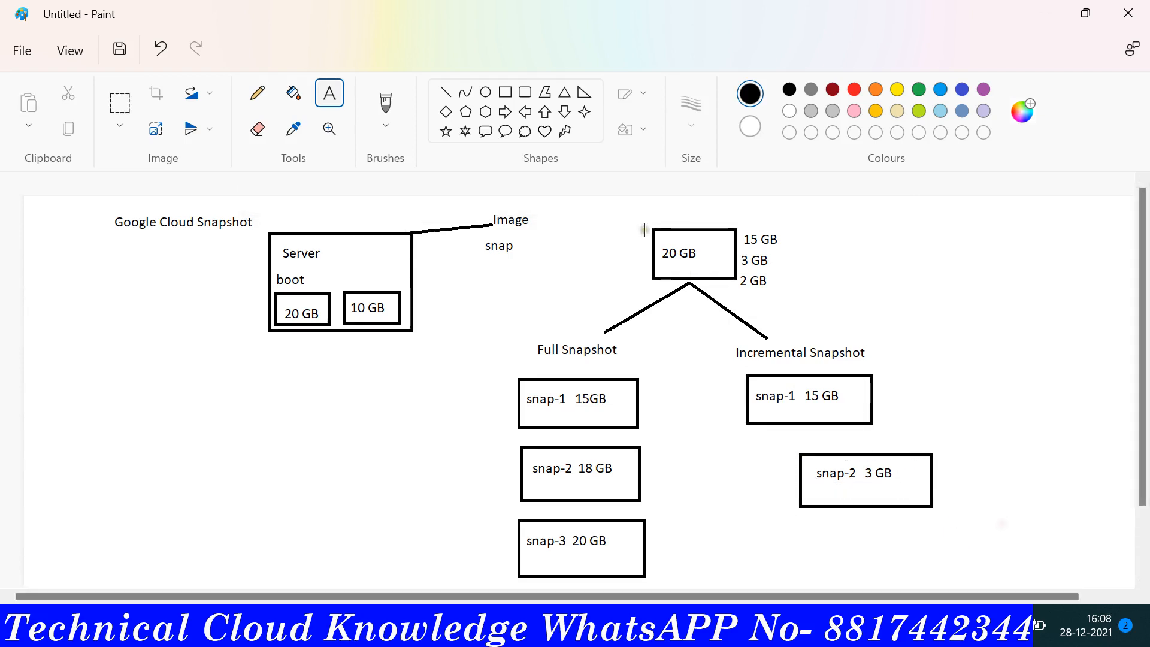
Connect the incremental snap-1 and snap-2 boxes with a short black line.
left_click(445, 92)
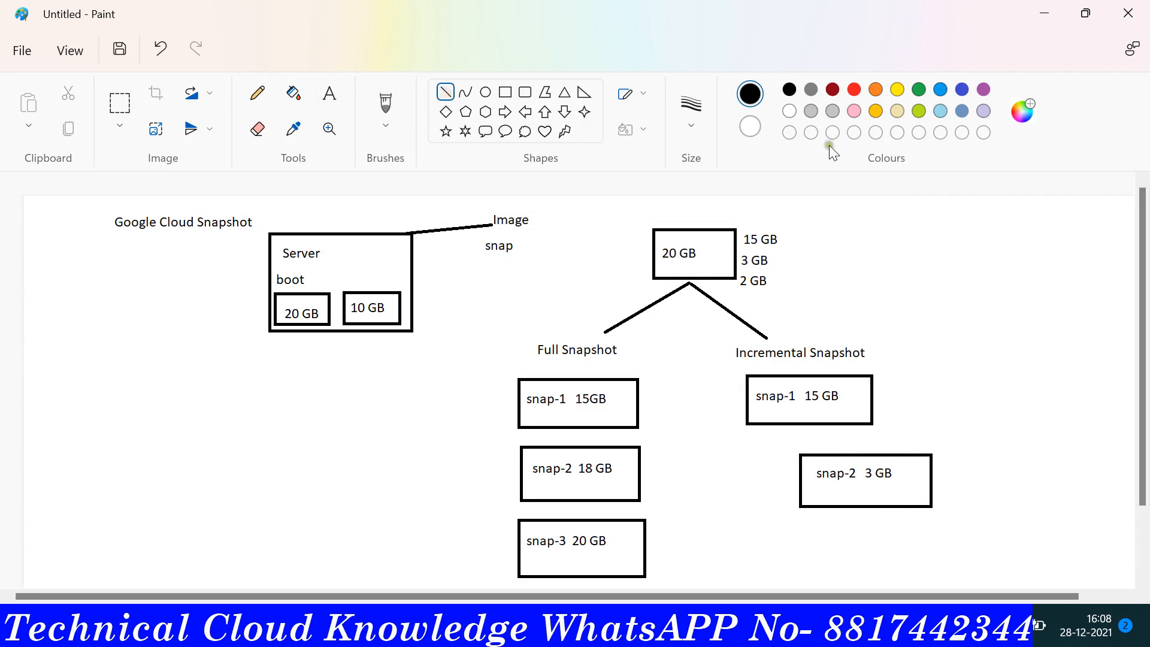
left_click(918, 90)
left_click_drag(801, 451, 800, 425)
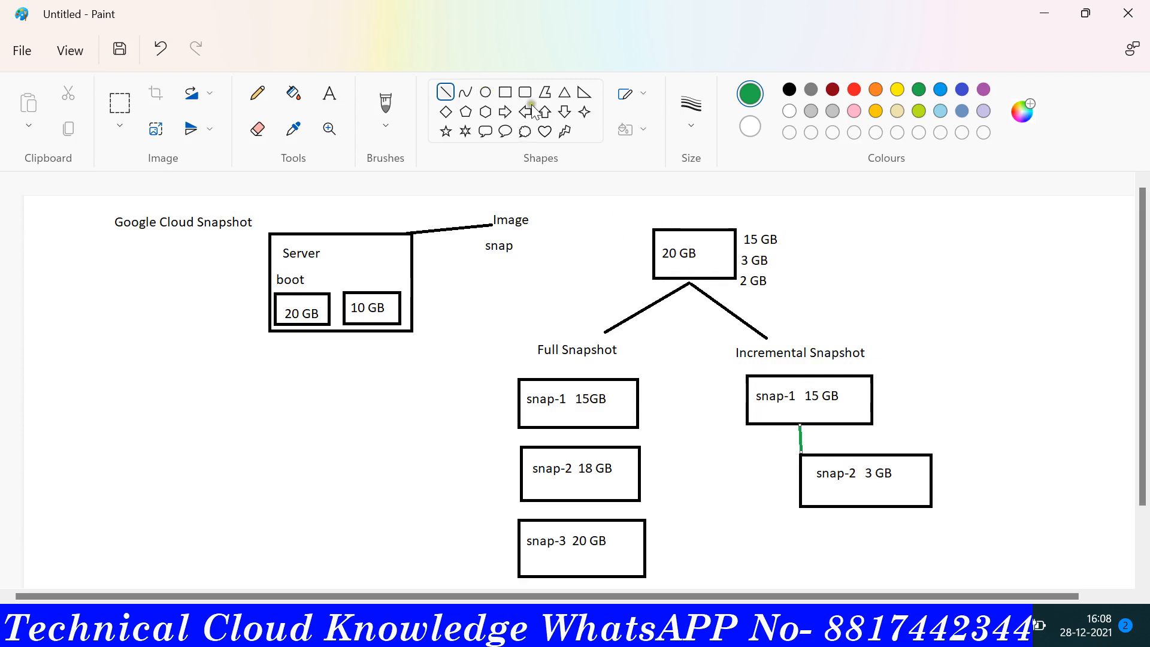
left_click(789, 89)
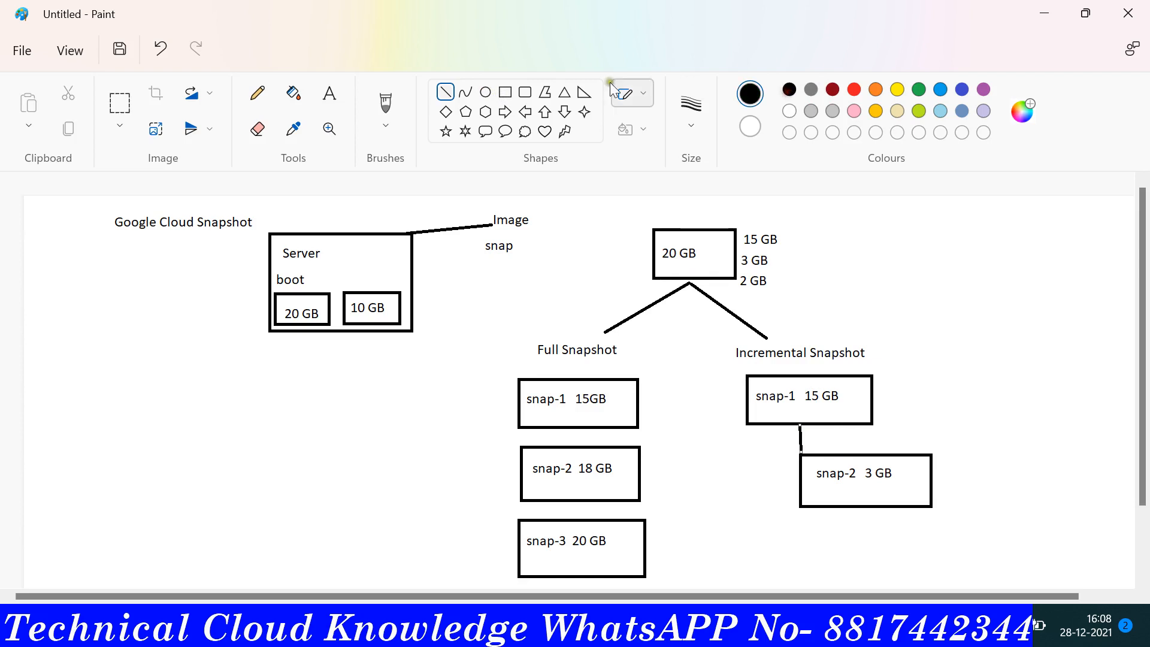
Draw a black rectangle diagonally below the incremental snap-2 box and label it "snap-3 2 GB".
left_click(510, 97)
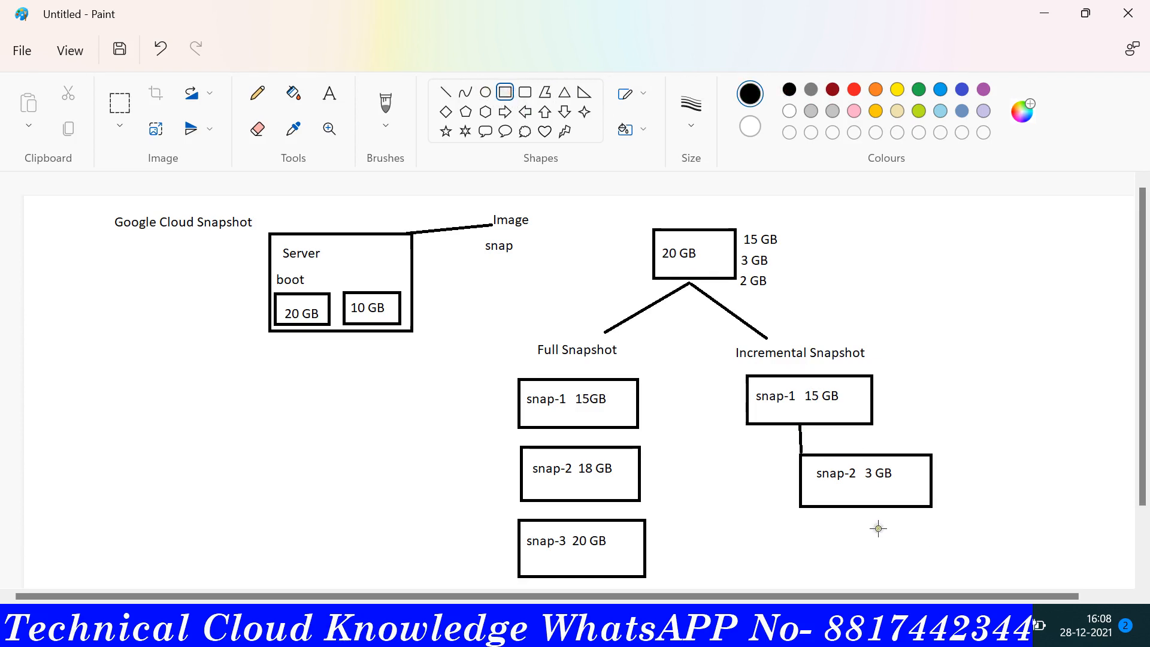
left_click_drag(878, 528, 994, 580)
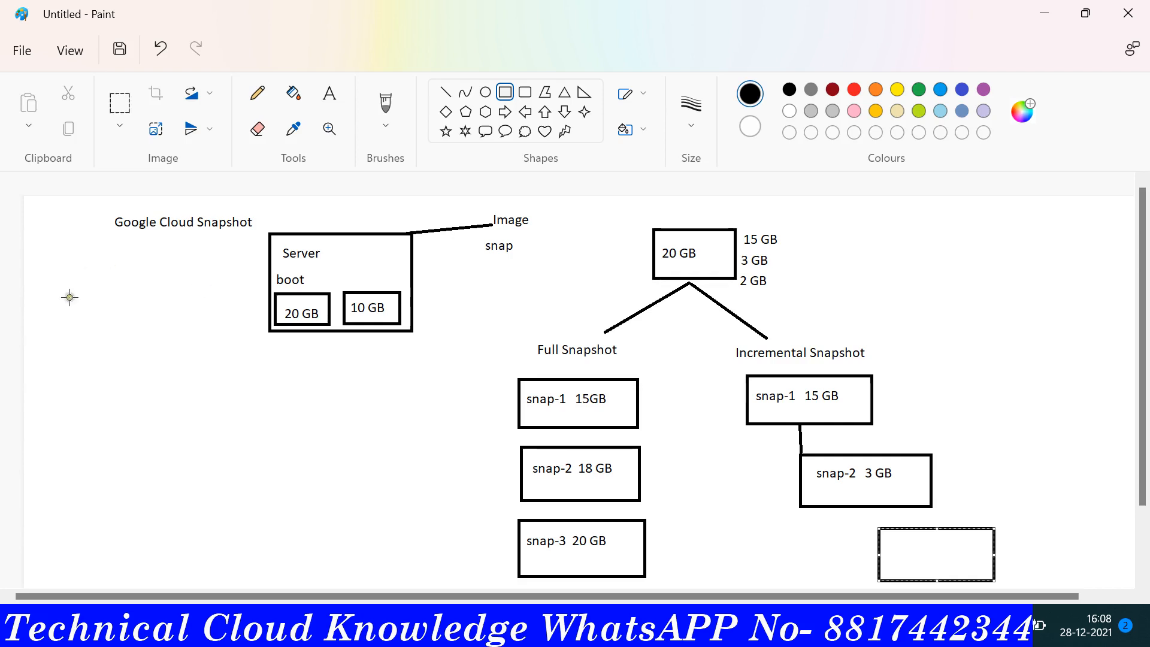
left_click(329, 94)
left_click_drag(890, 539, 951, 567)
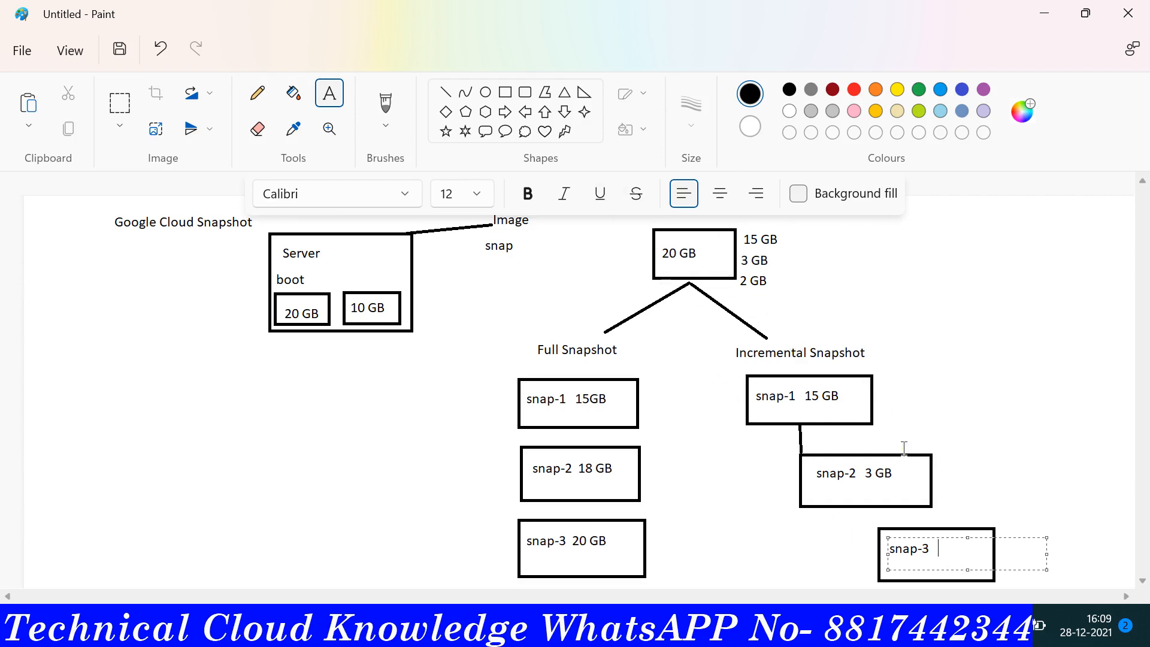
type("B")
left_click(812, 538)
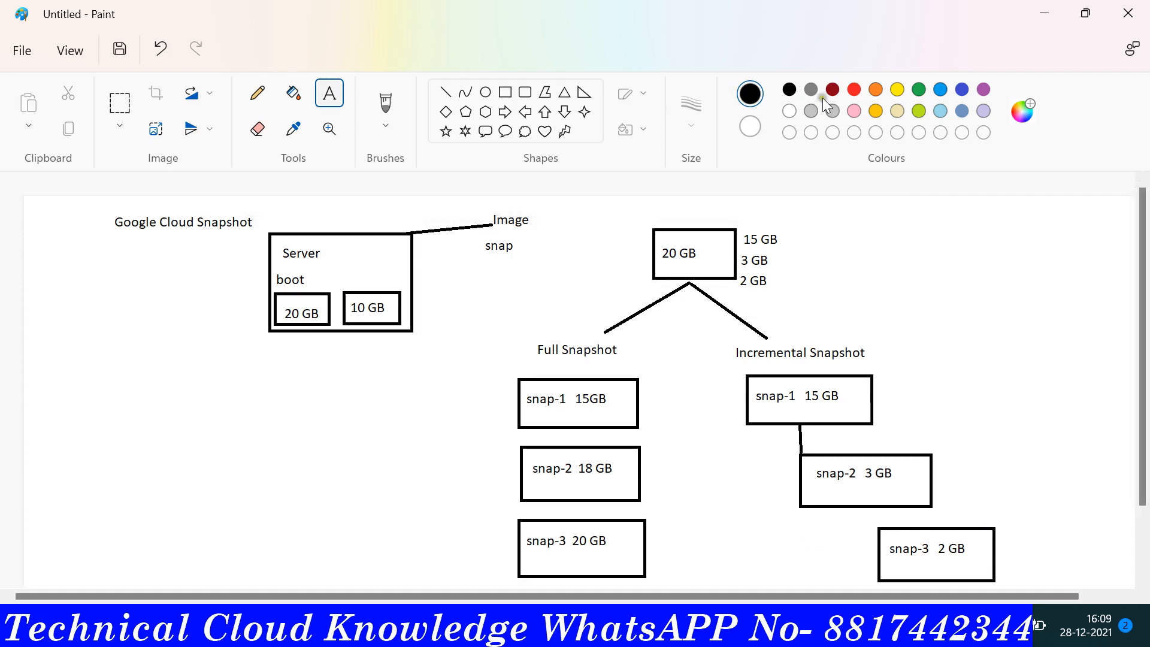
Draw black lines linking the incremental snap-3 box to snap-2 and, through an outer corner point, to snap-1.
left_click(445, 92)
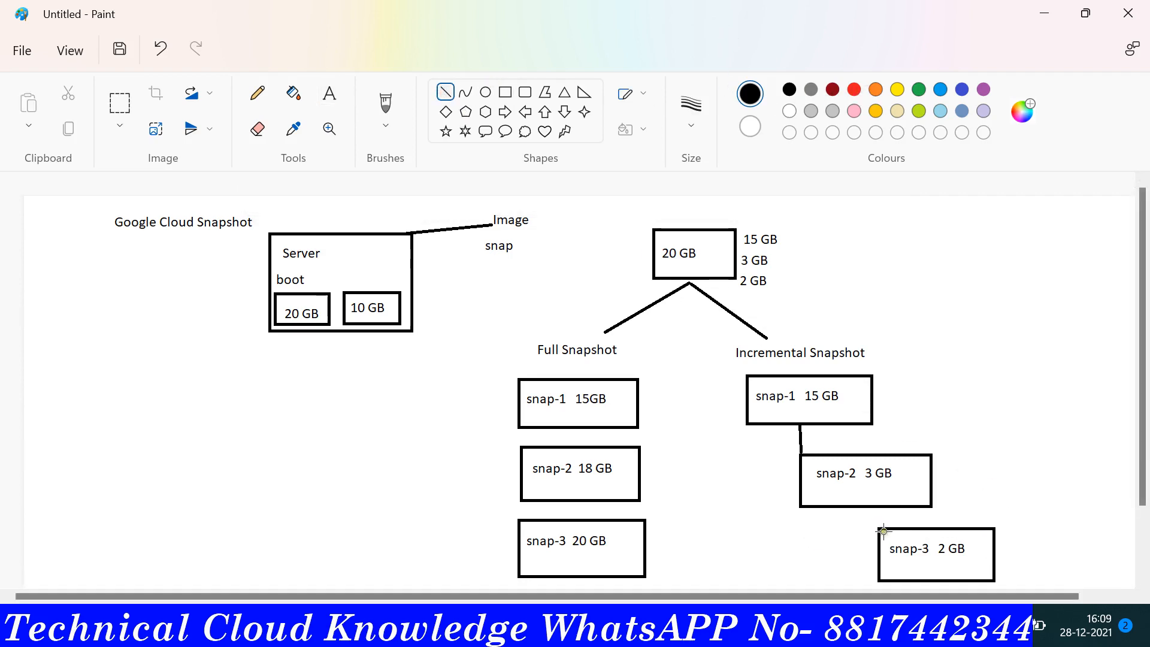
left_click_drag(883, 531, 882, 509)
left_click_drag(878, 555, 722, 546)
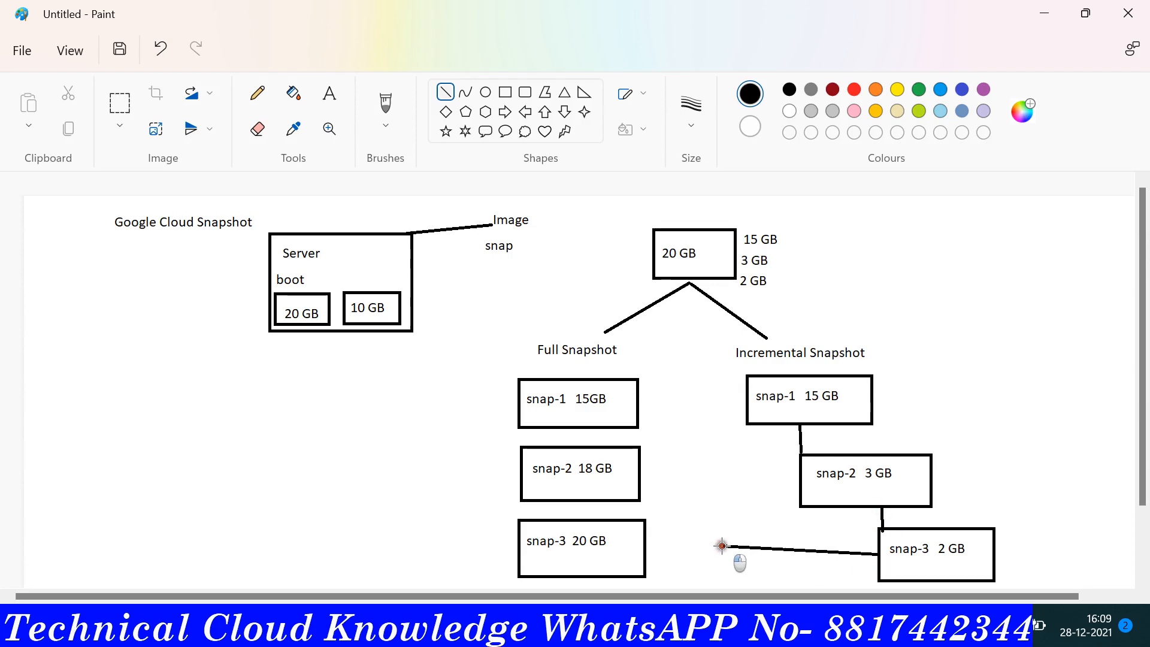
left_click_drag(760, 423, 722, 546)
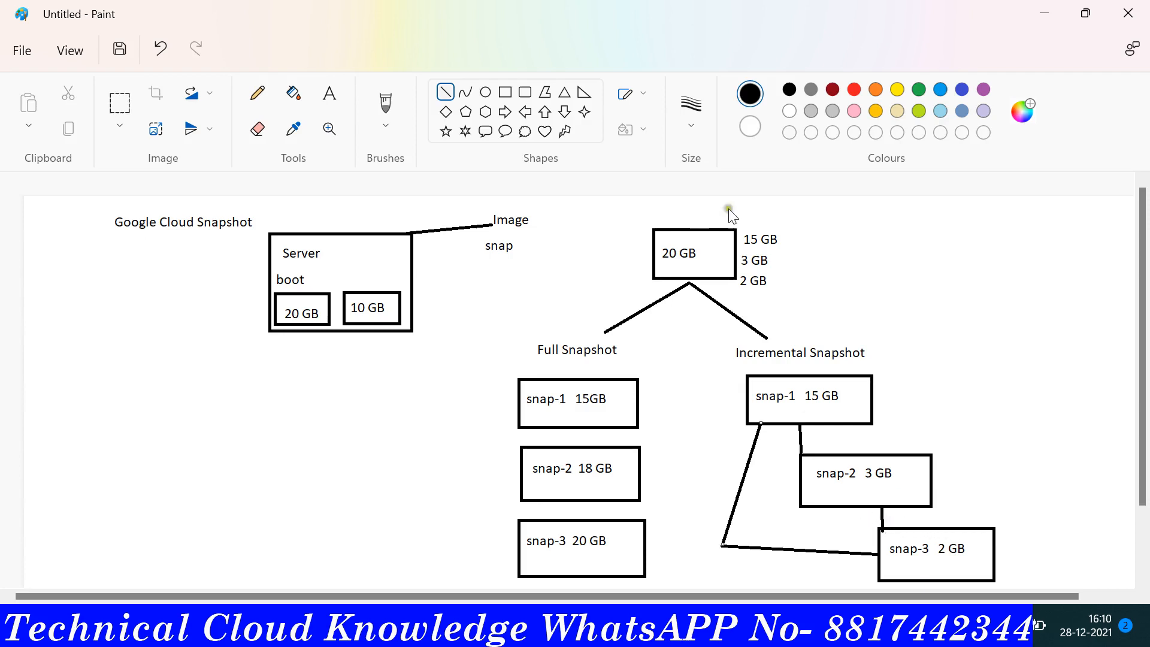
Set the drawing colour to red while keeping the connector line below the incremental snap-1 box black.
left_click(853, 91)
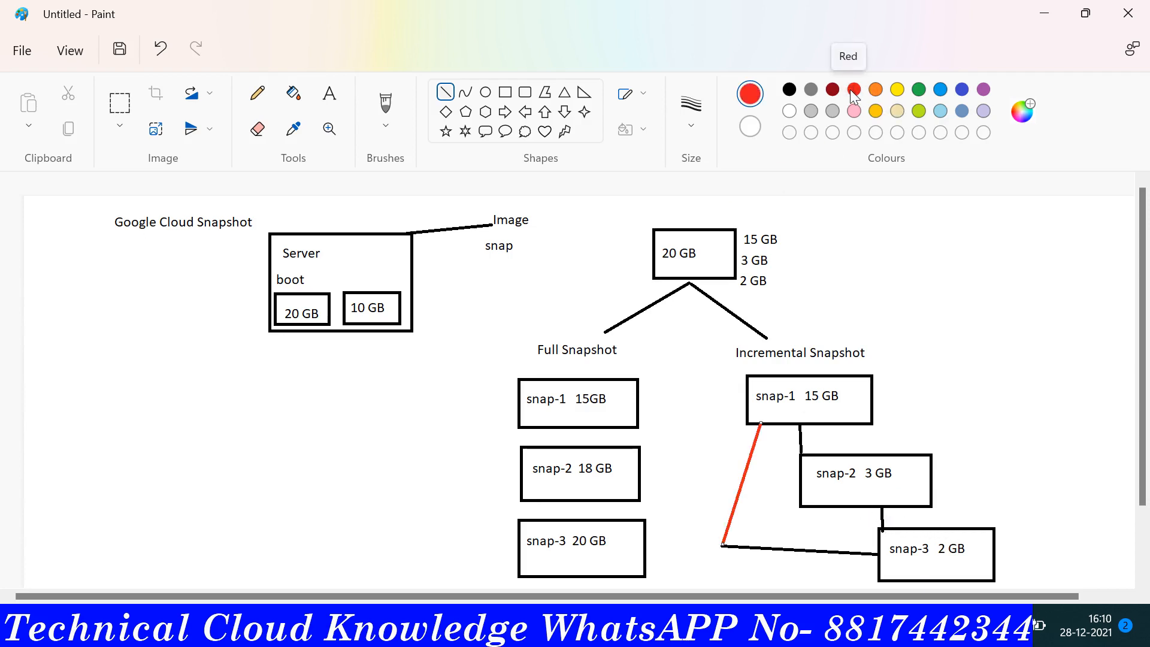
key("ctrl+z")
left_click(789, 89)
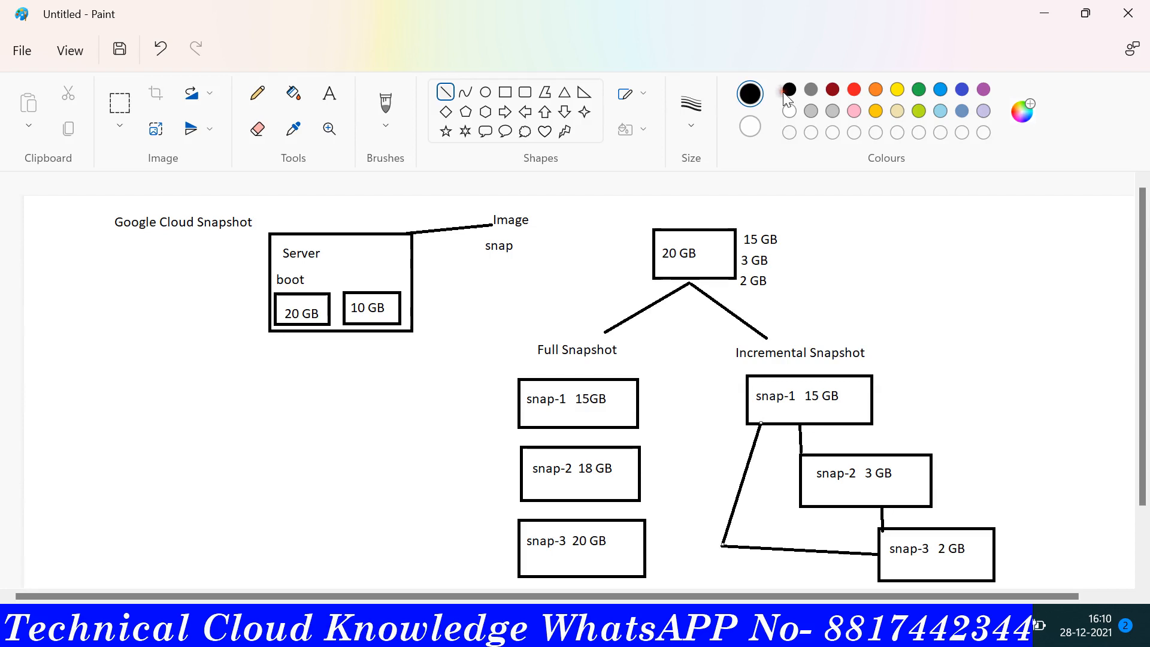
left_click(855, 91)
Cross out the incremental snap-3 box with two diagonal red lines, and undo the cross.
left_click_drag(898, 518, 967, 581)
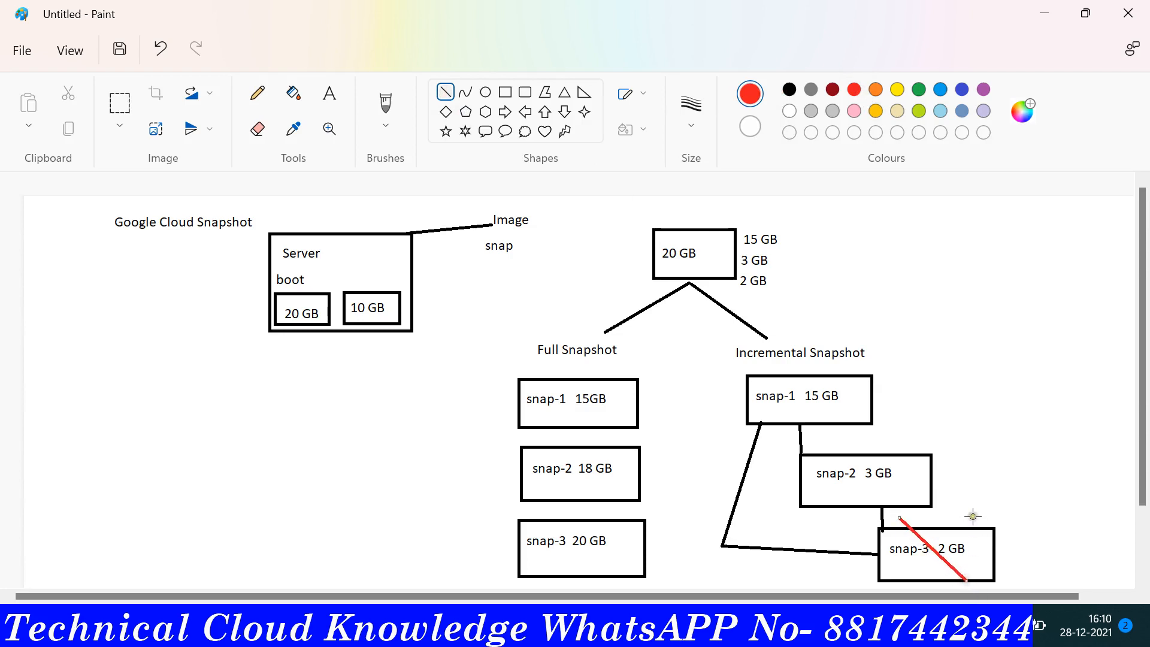
left_click_drag(970, 512, 876, 582)
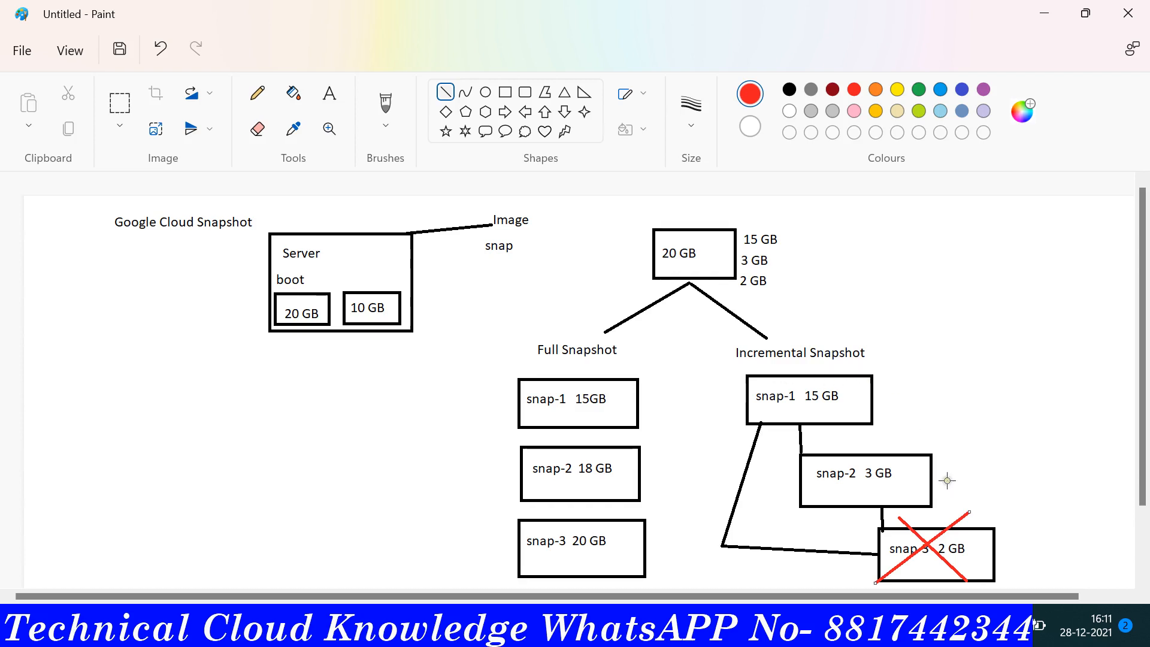
key("ctrl+z")
key("ctrl+z")
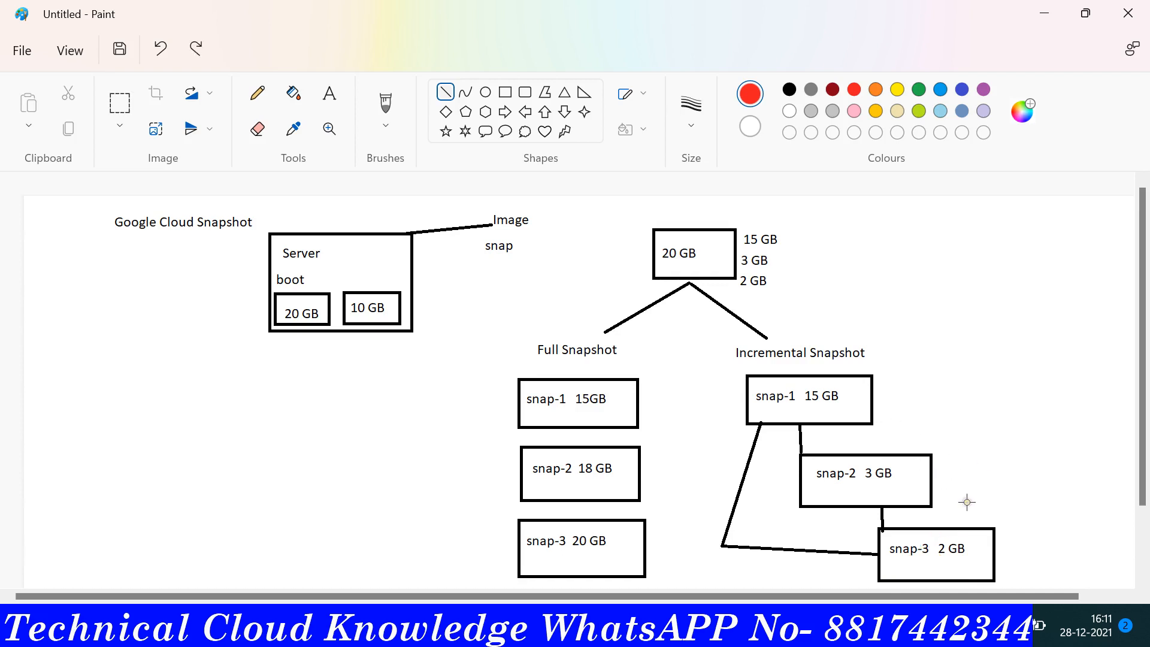
Cross out the incremental snap-1 box with two diagonal red lines, and undo both lines.
mouse_move(767, 367)
left_mouse_down()
mouse_move(872, 455)
mouse_move(855, 438)
left_mouse_up()
mouse_move(874, 365)
left_mouse_down()
mouse_move(761, 440)
mouse_move(772, 443)
mouse_move(756, 430)
left_mouse_up()
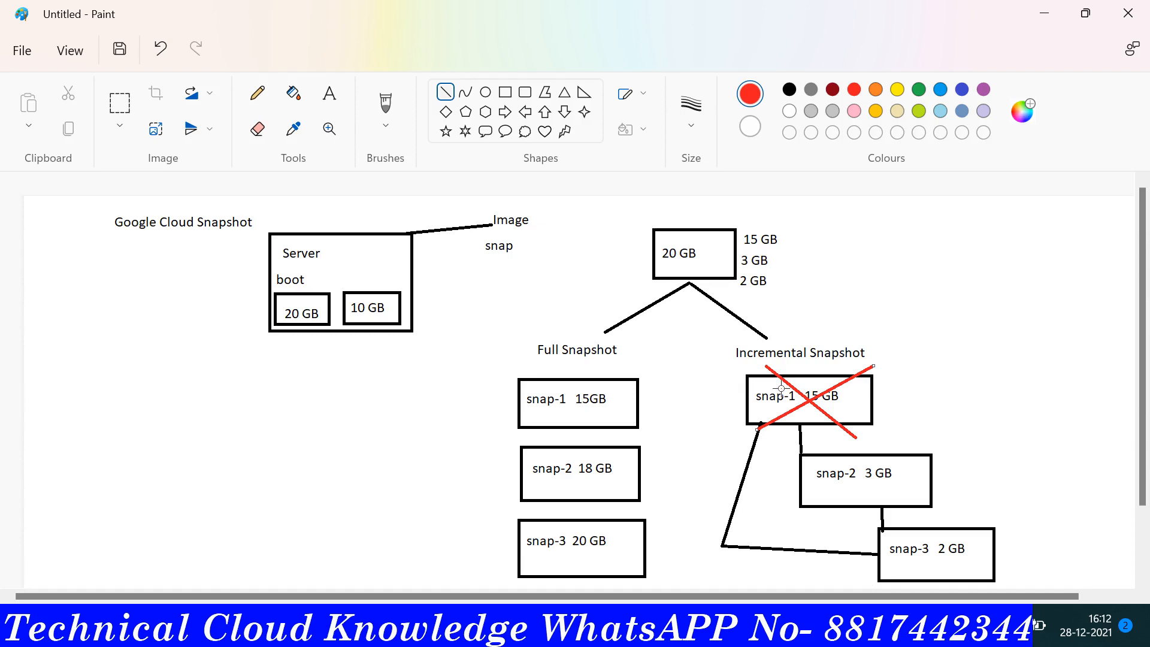
key("ctrl+z")
key("ctrl+z")
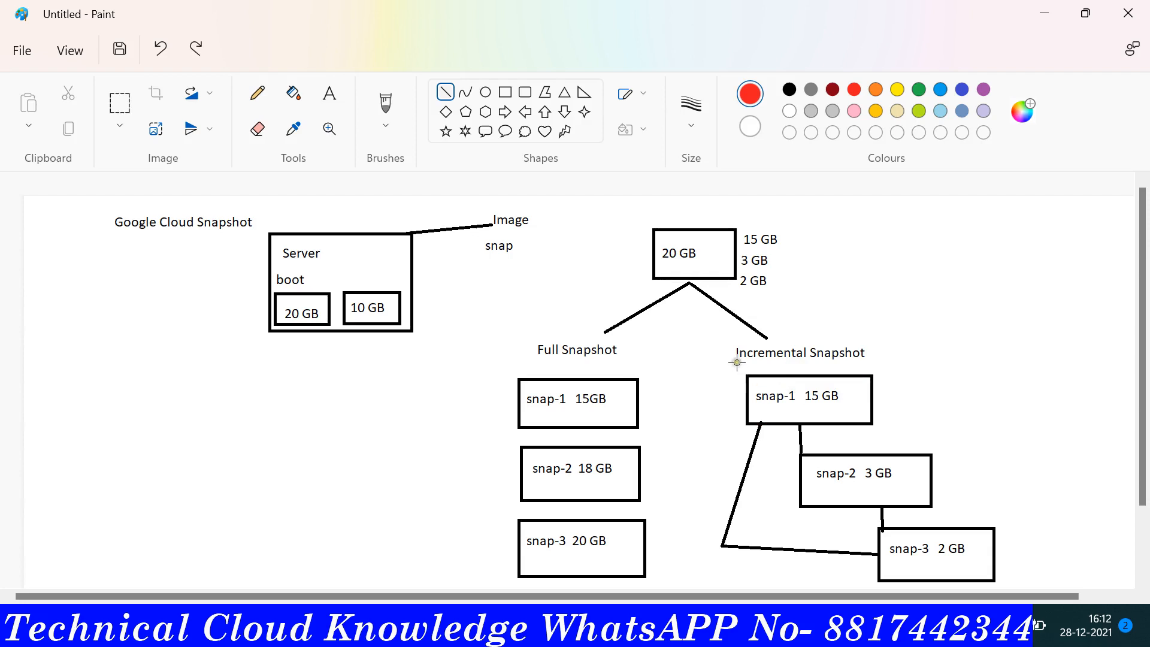
Cross out the incremental snap-1 box and link the outer corner point to snap-2 in red, and undo all three lines.
left_click_drag(760, 362, 841, 429)
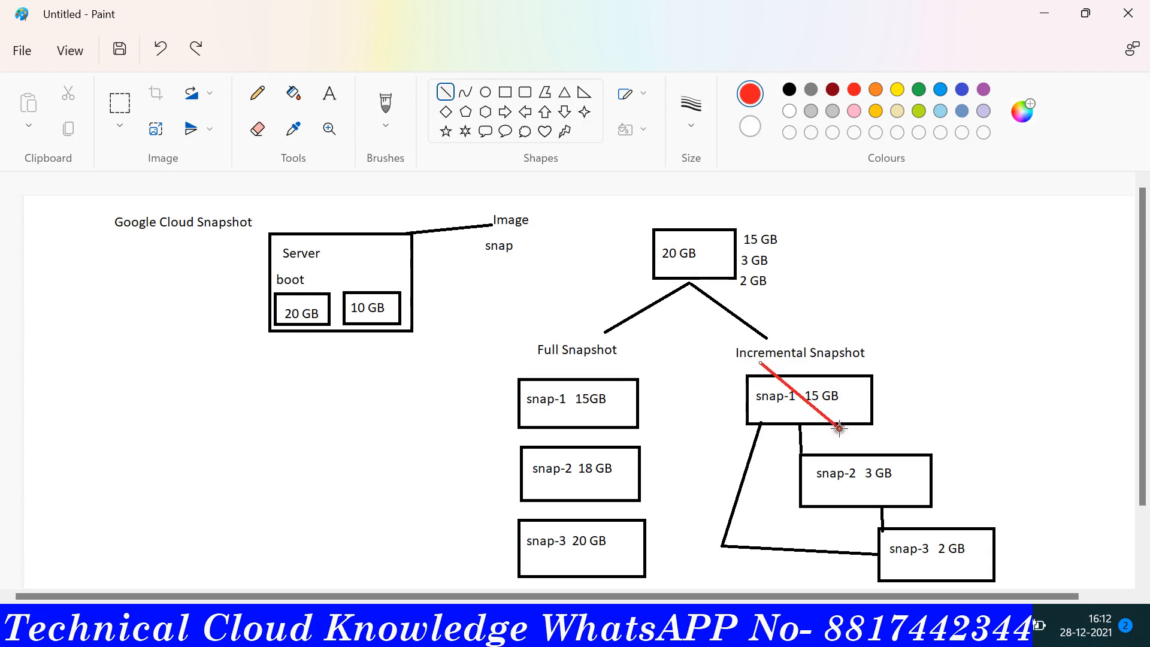
left_click_drag(871, 360, 741, 433)
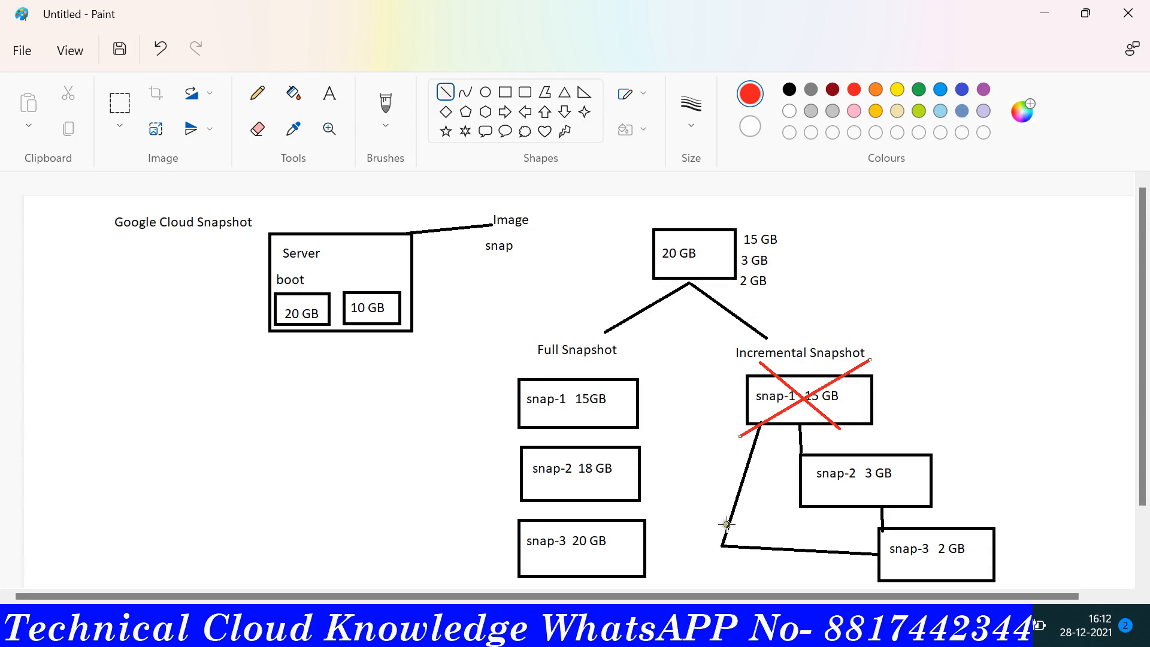
left_click_drag(723, 547, 798, 465)
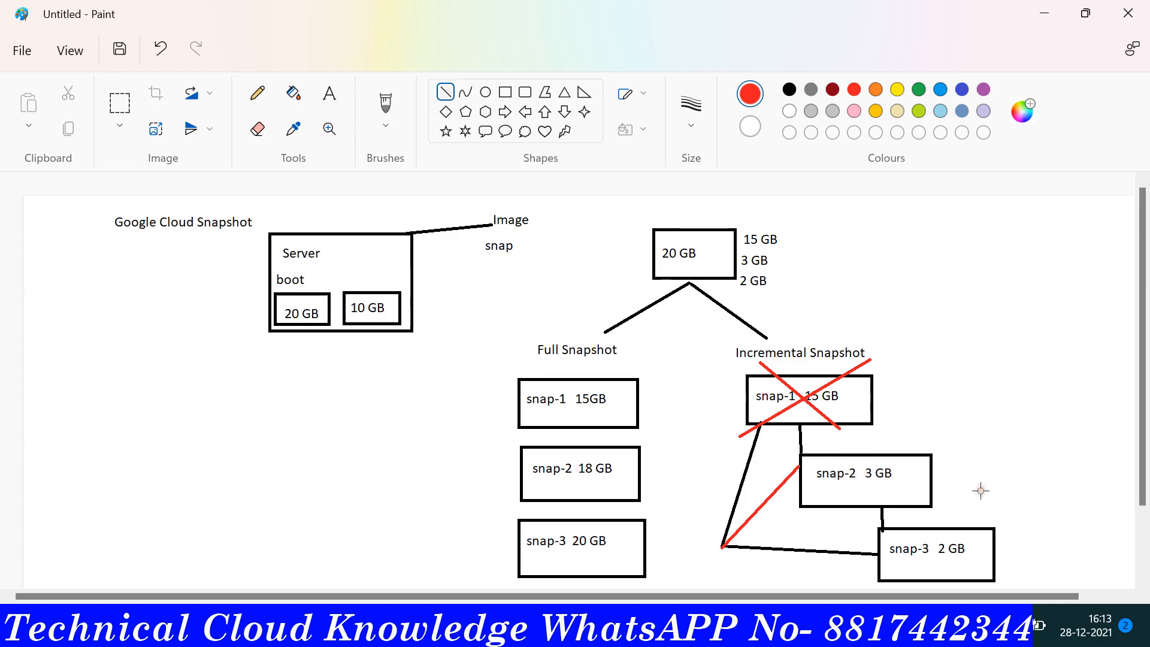
key("ctrl+z")
key("ctrl+z")
key("ctrl+z")
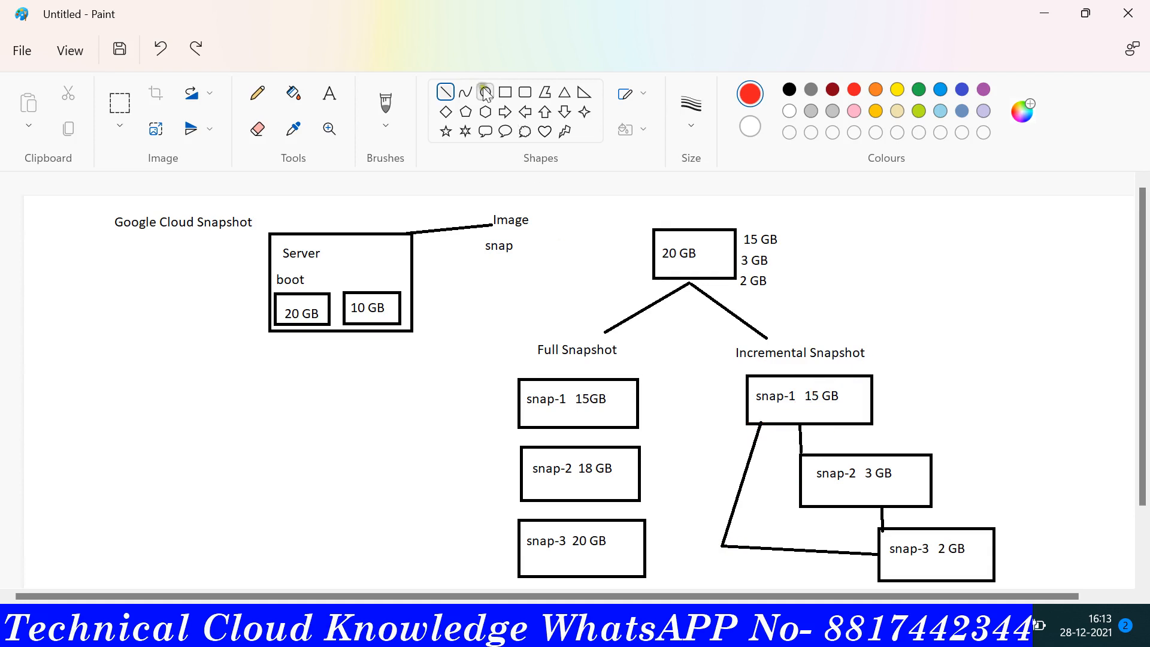
Draw a red rectangle in the empty area right of the 20 GB disk and label it "cloud storage".
left_click(503, 94)
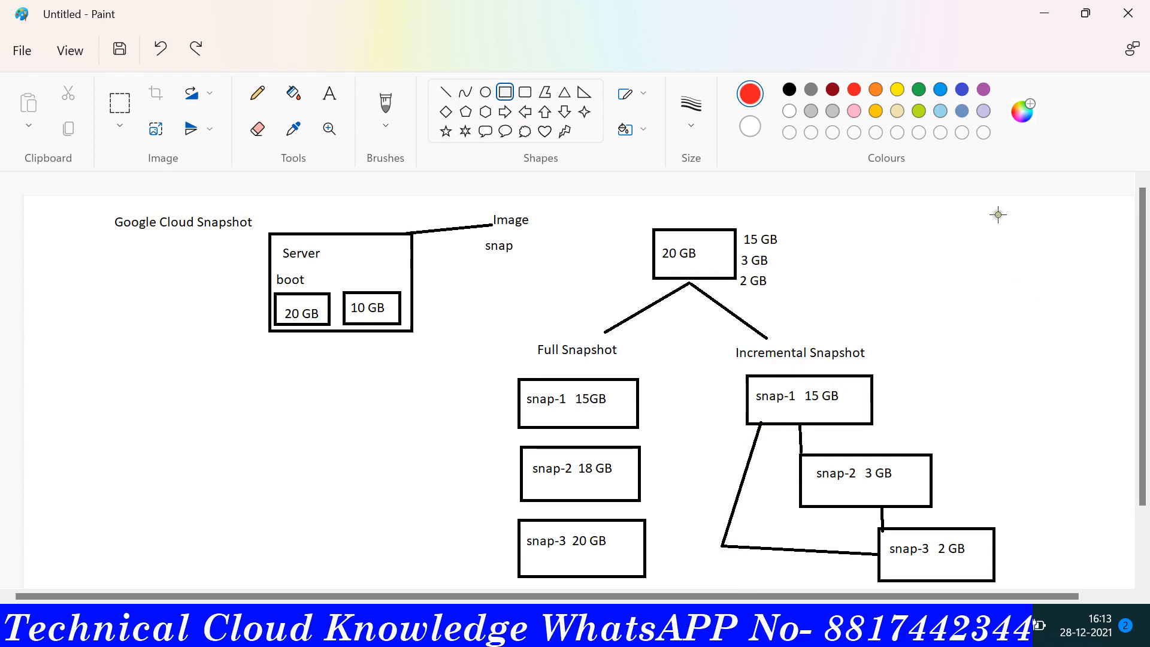
left_click_drag(989, 210, 1111, 299)
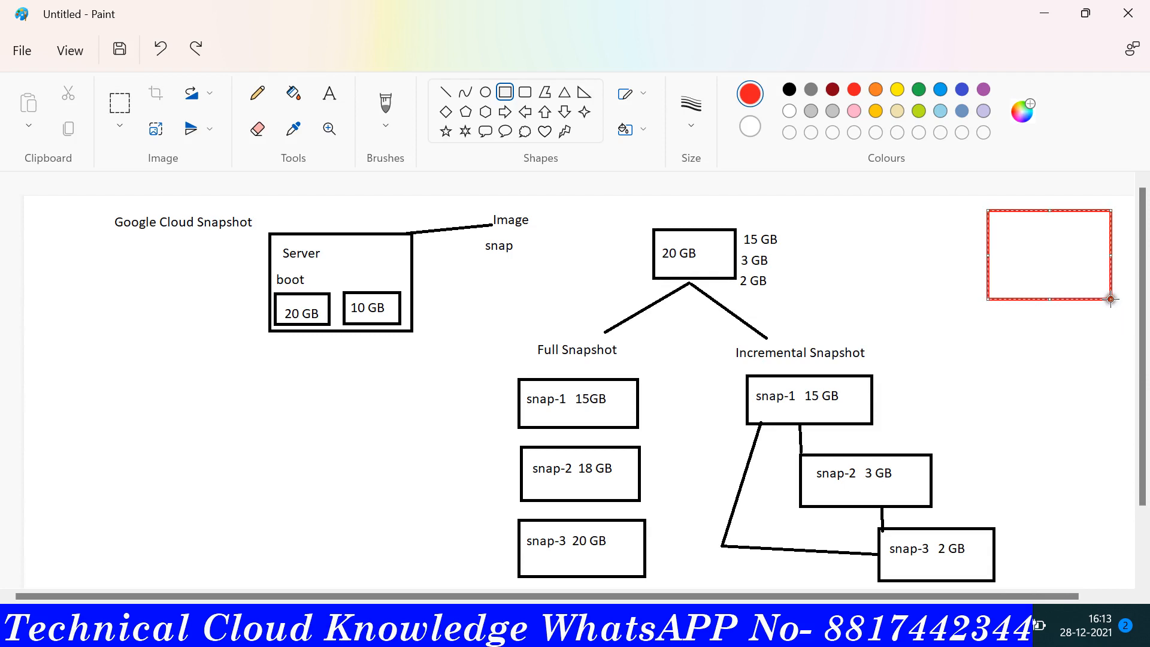
left_click(335, 96)
left_click(1006, 223)
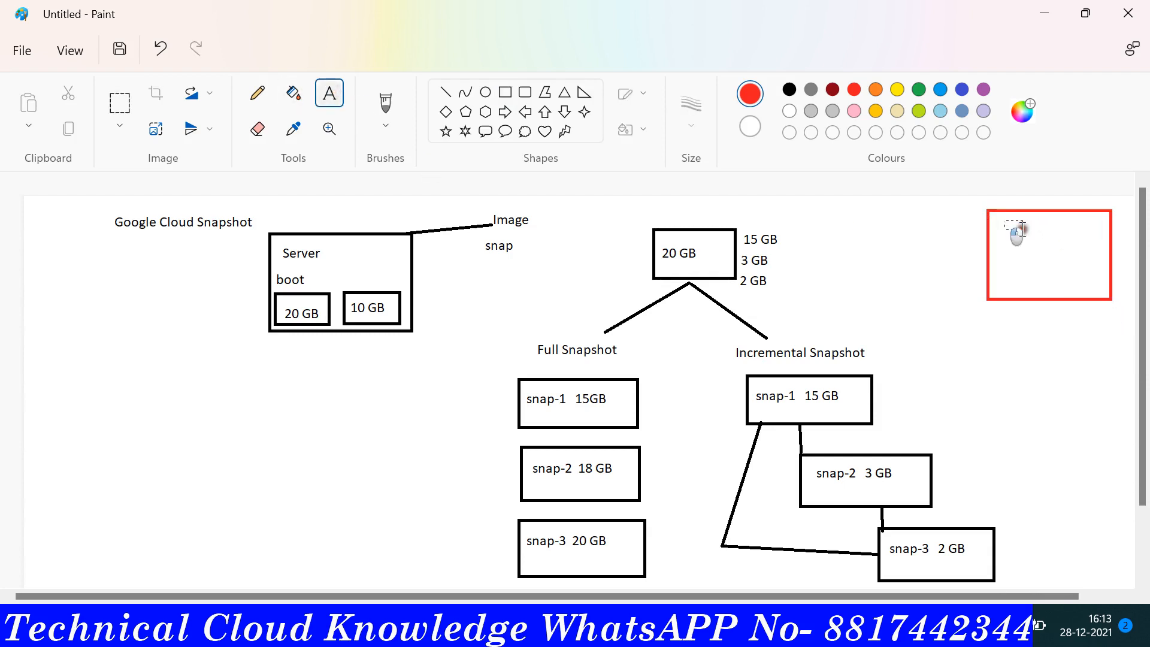
left_click_drag(1017, 233, 1087, 258)
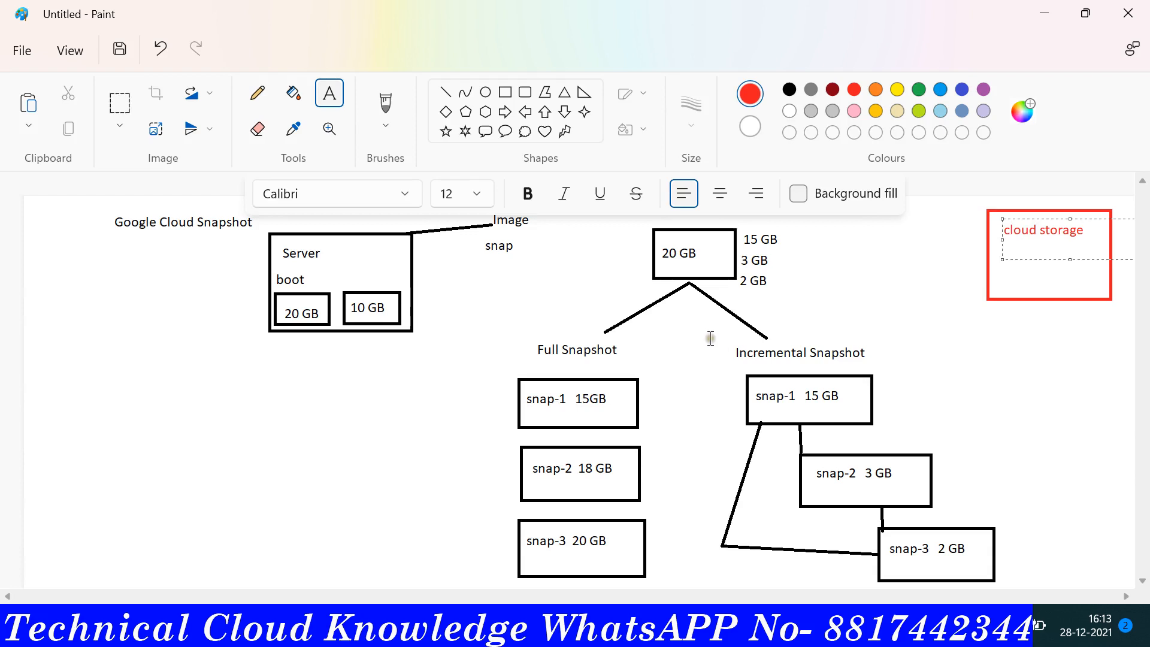
left_click_drag(713, 337, 888, 430)
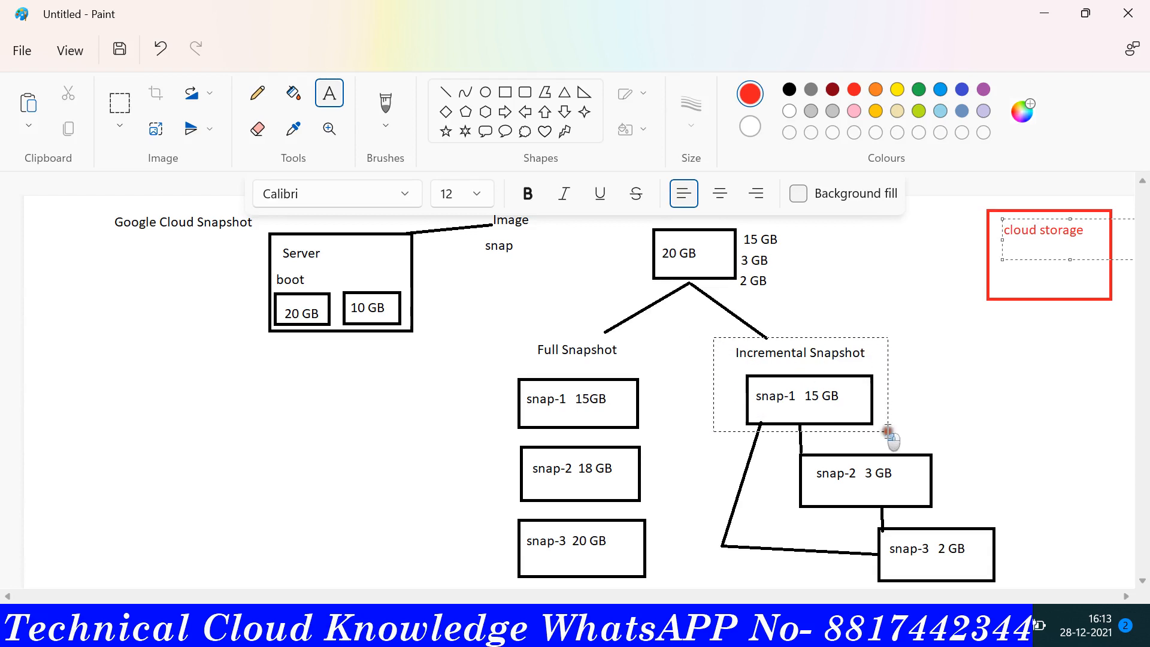
left_click(999, 425)
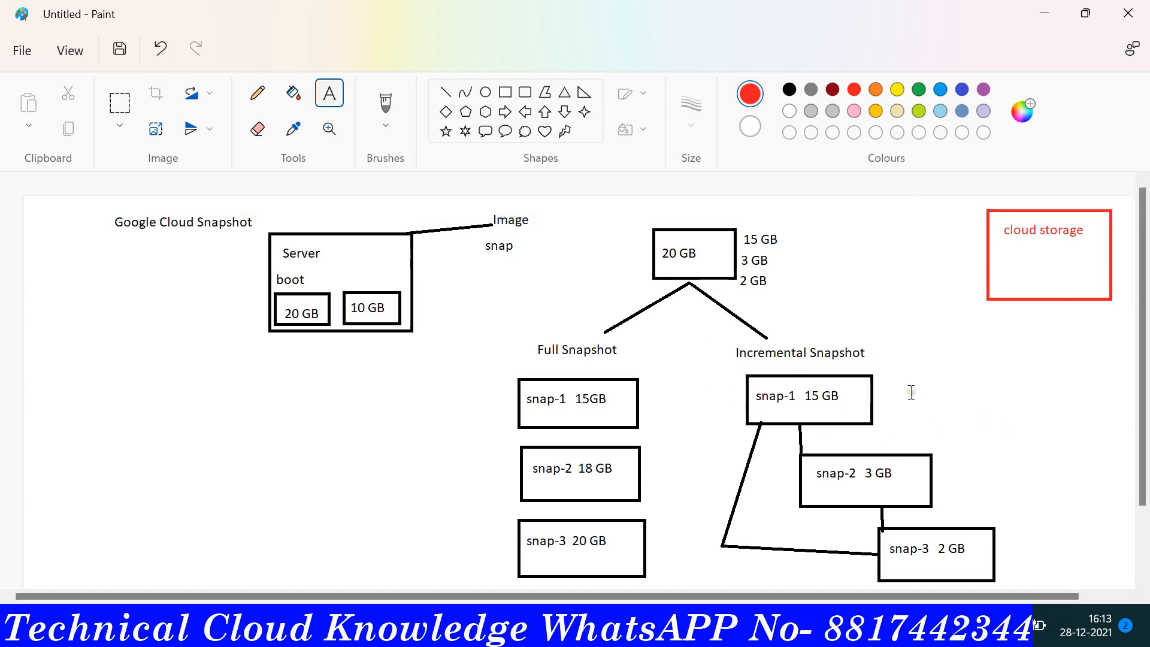
Add the red text "15 GB" below "cloud storage" inside the red rectangle.
left_click_drag(996, 241, 1031, 272)
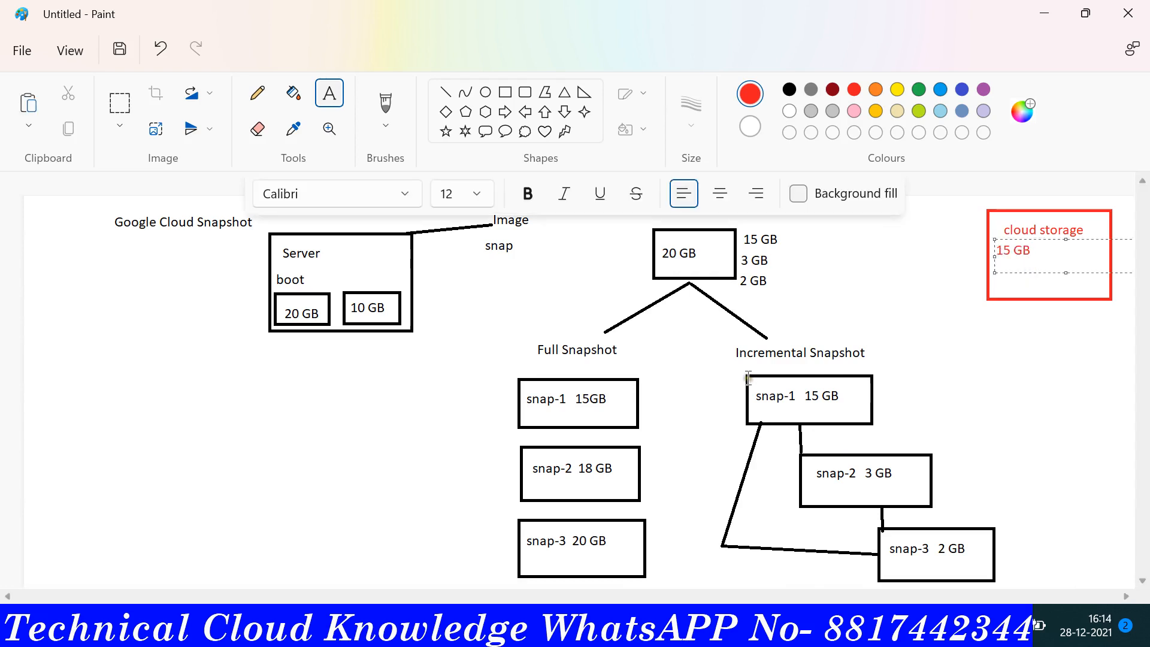
left_click_drag(729, 365, 927, 437)
left_click(1014, 447)
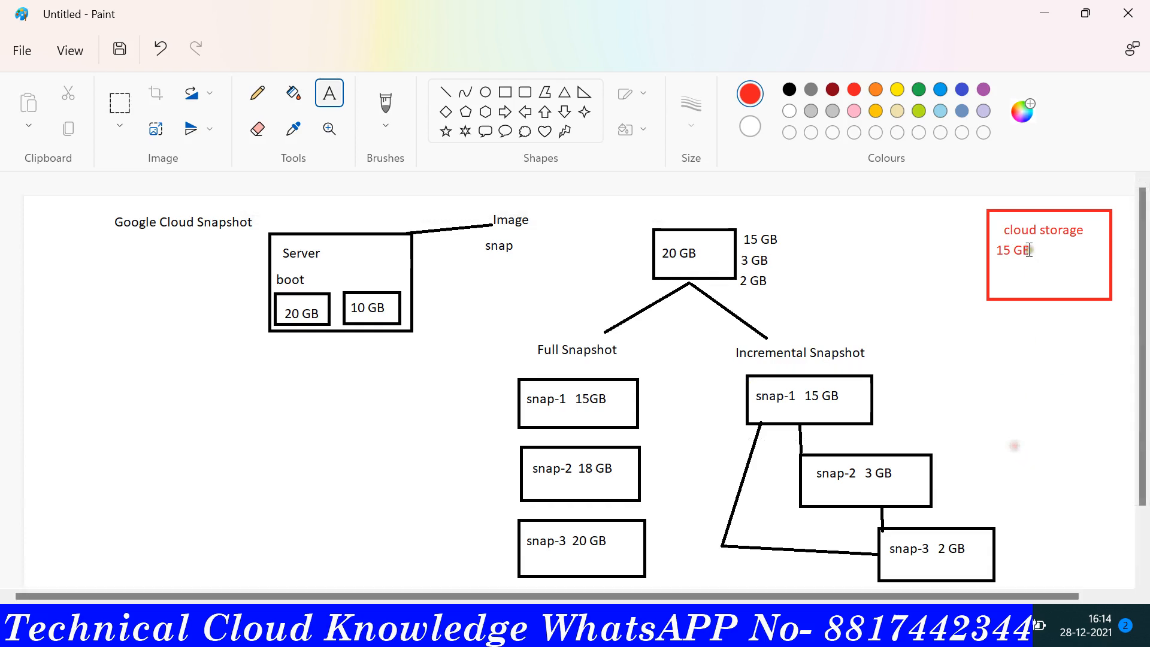
Draw a blue line from "15 GB" in the cloud storage box to the upper corner of the incremental snap-1 box.
left_click(882, 235)
left_click(940, 90)
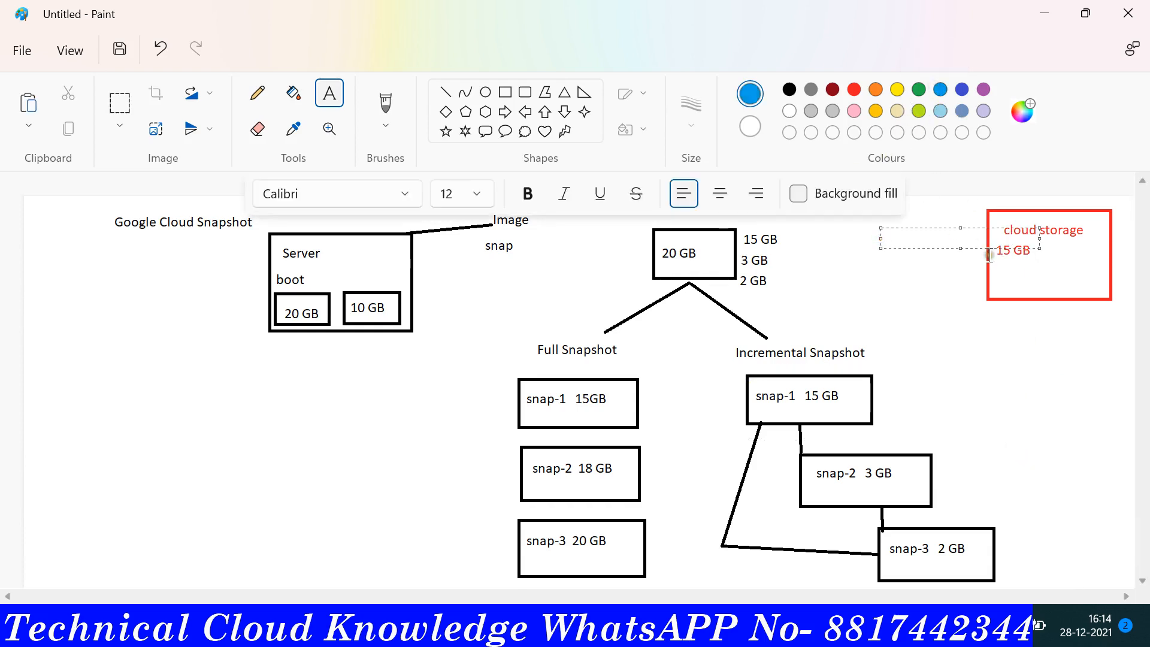
left_click(445, 93)
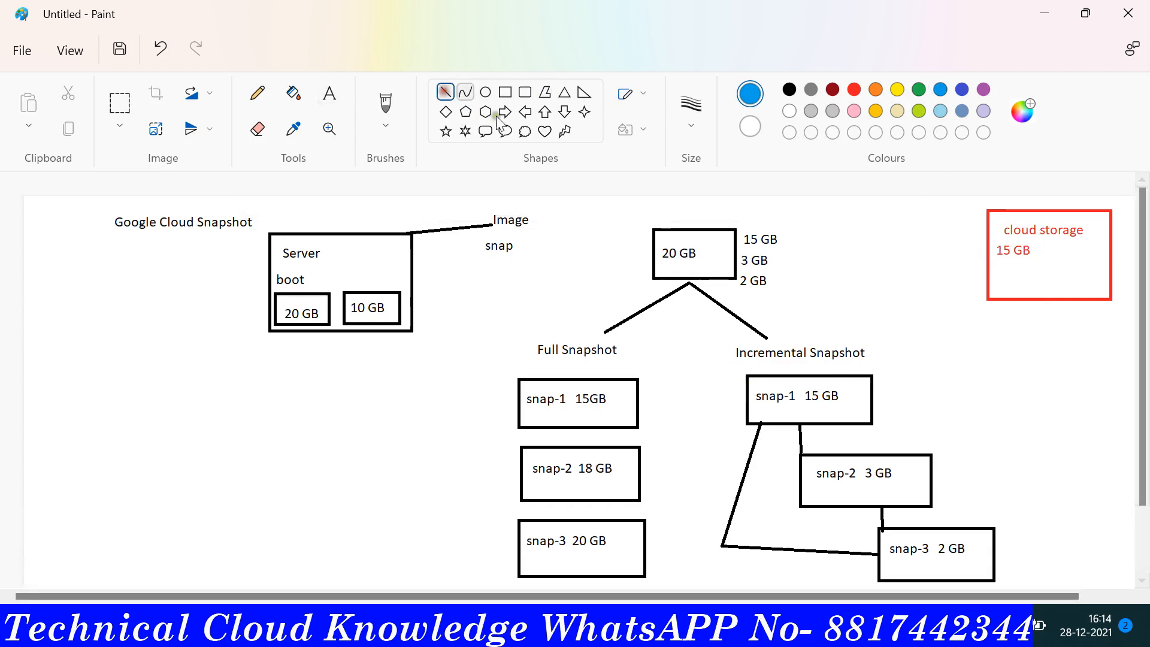
left_click_drag(1010, 260, 873, 376)
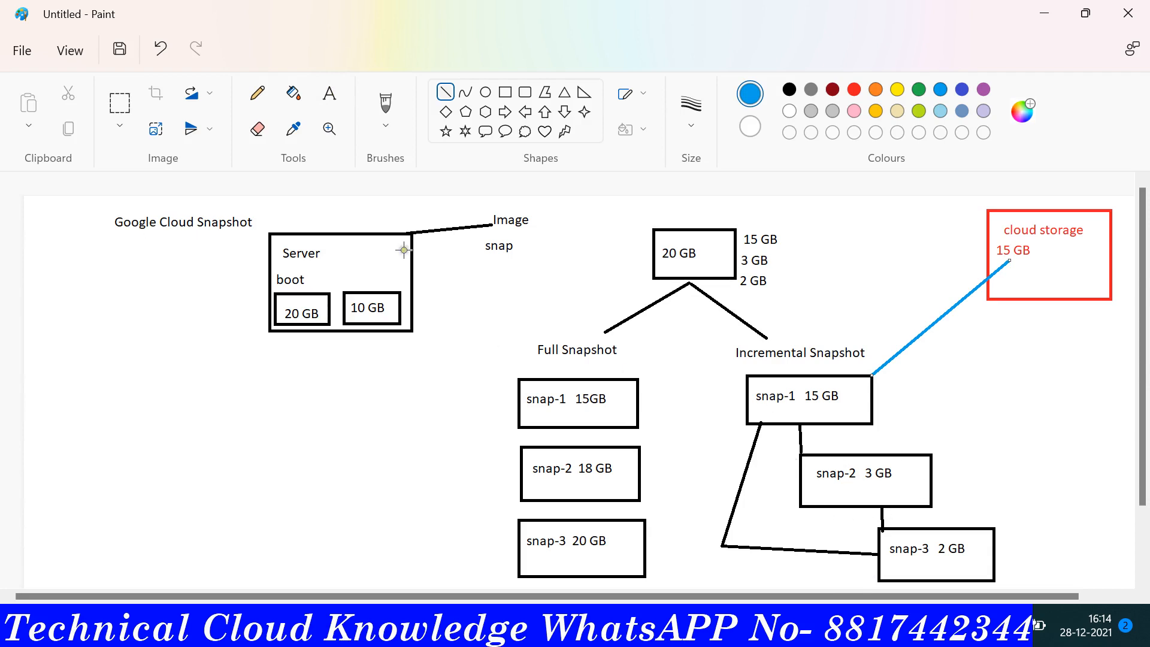
Add the red text "3 GB" below "15 GB" inside the cloud storage box.
left_click(330, 96)
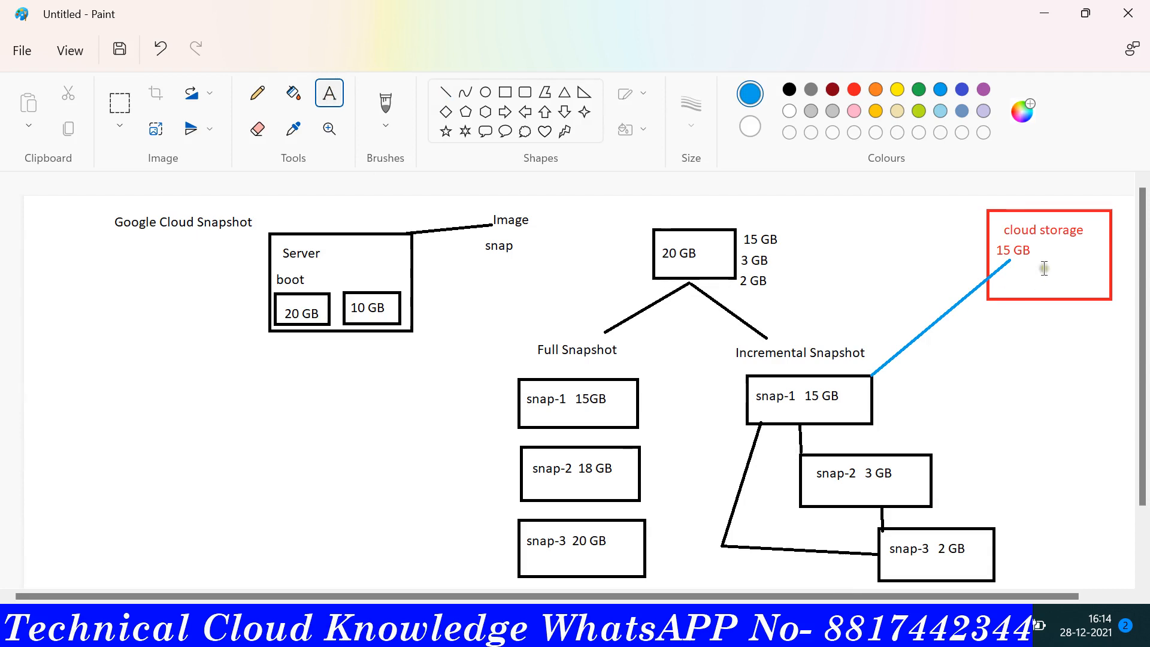
left_click_drag(1024, 264, 1063, 285)
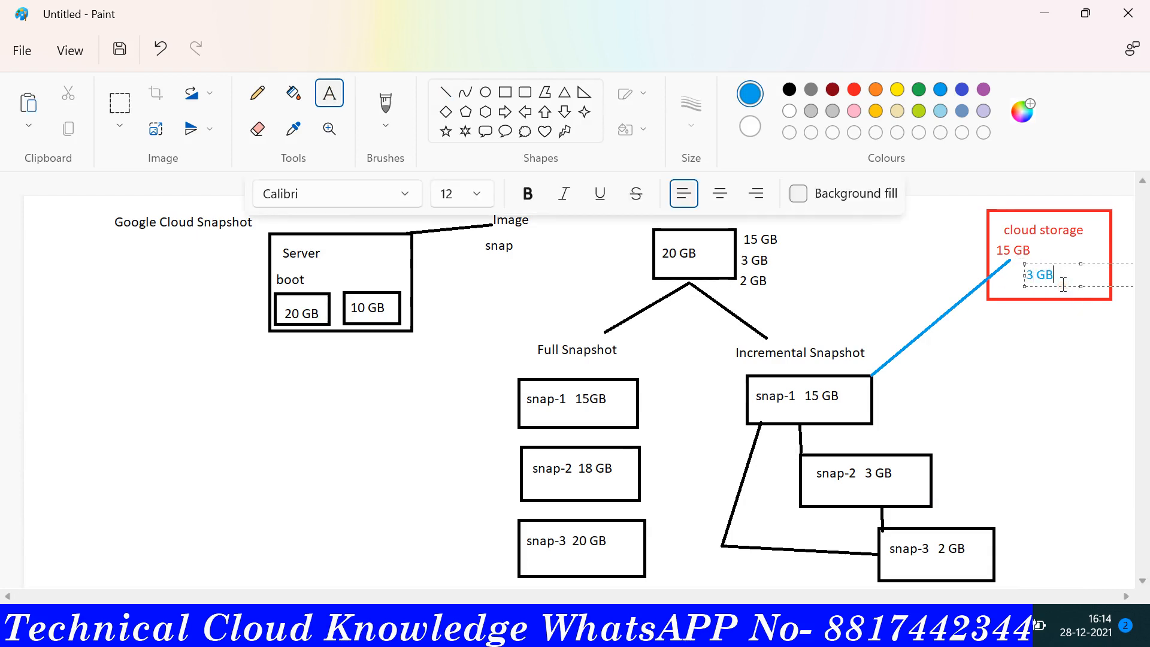
key("BackSpace")
key("BackSpace")
left_click(853, 90)
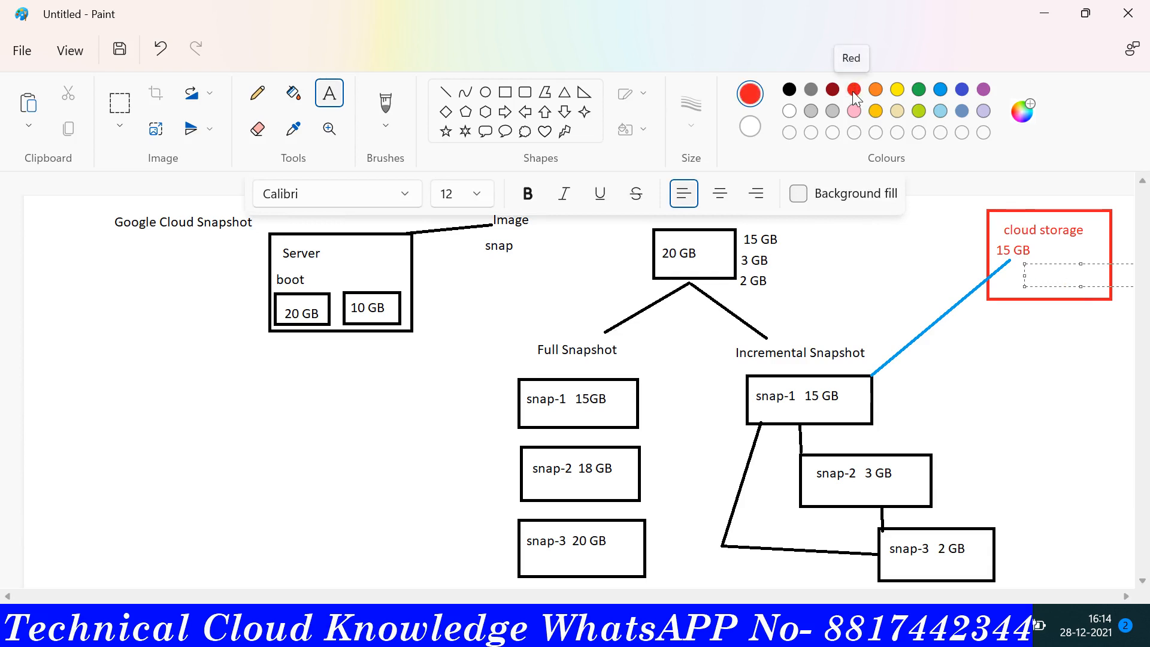
left_click(1040, 276)
left_click(973, 342)
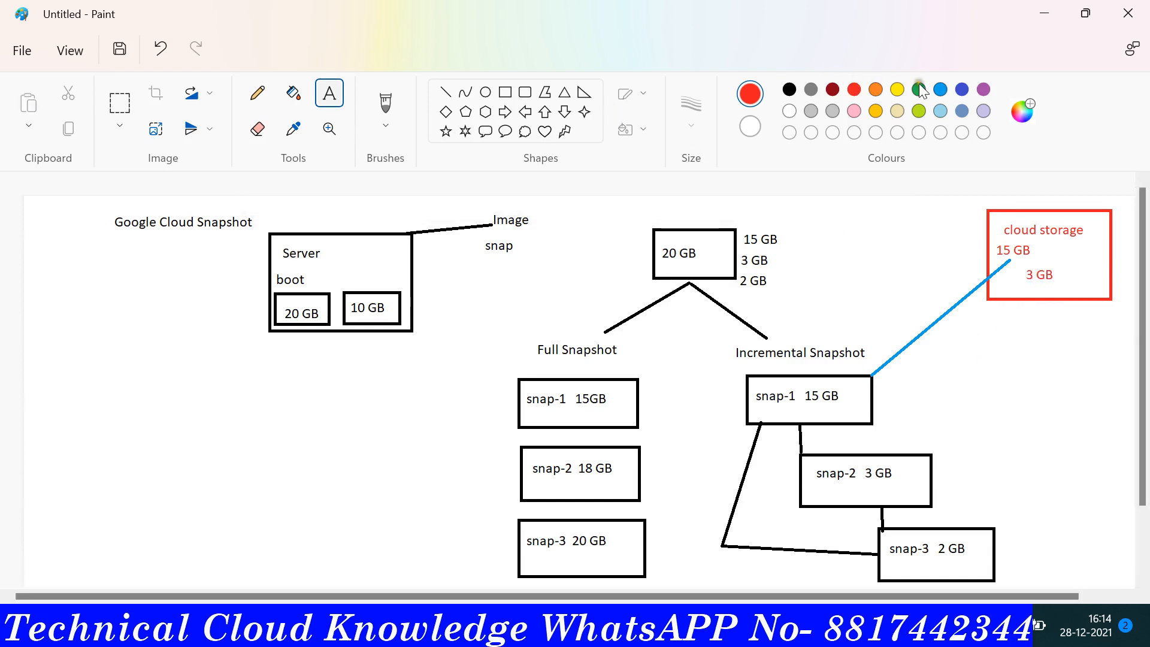
Draw a blue line from "3 GB" in cloud storage to incremental snap-2, and connect snap-2 back through snap-1 to its upper corner.
left_click(941, 90)
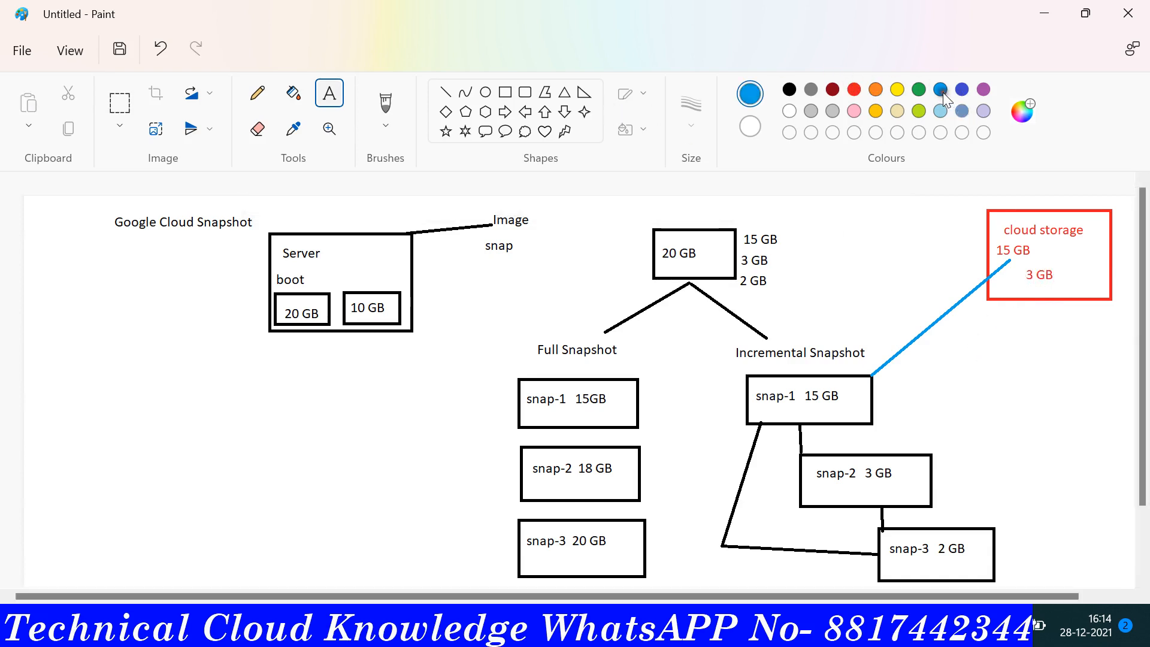
left_click(447, 88)
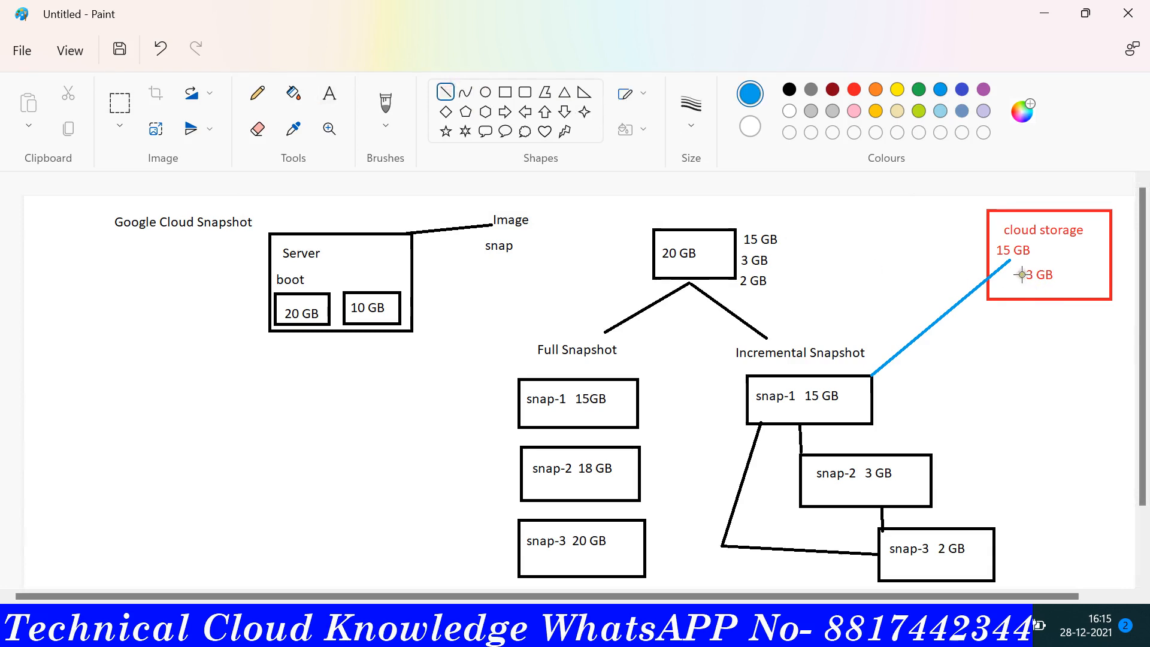
left_click_drag(1026, 290, 921, 457)
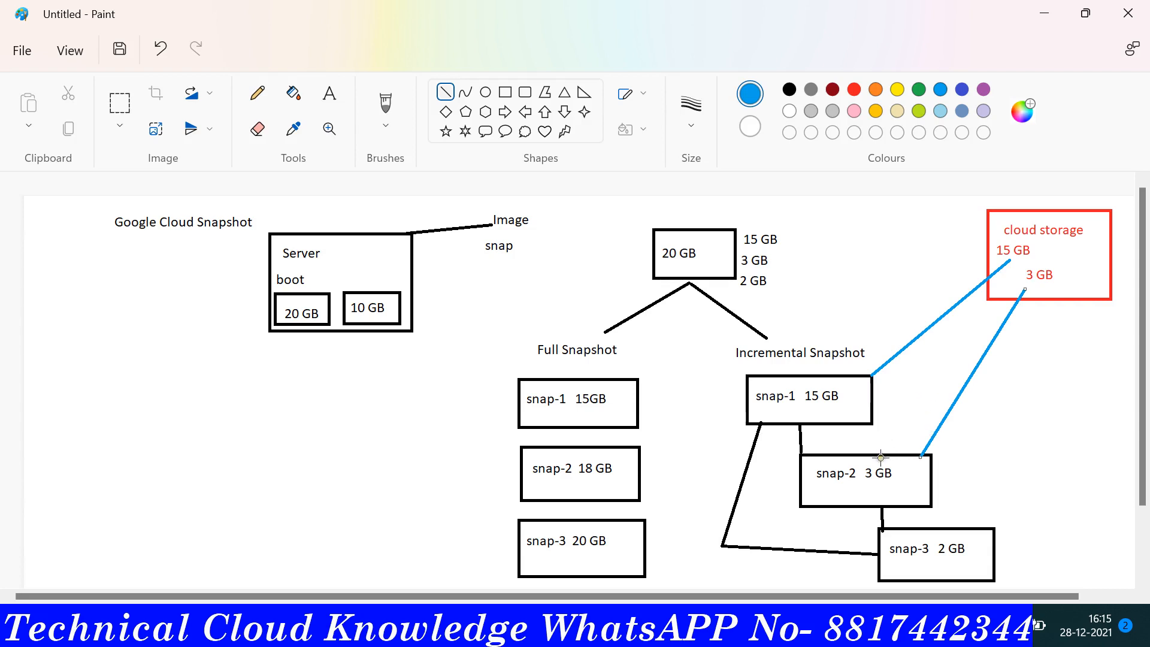
left_click_drag(881, 457, 835, 422)
left_click_drag(870, 377, 838, 421)
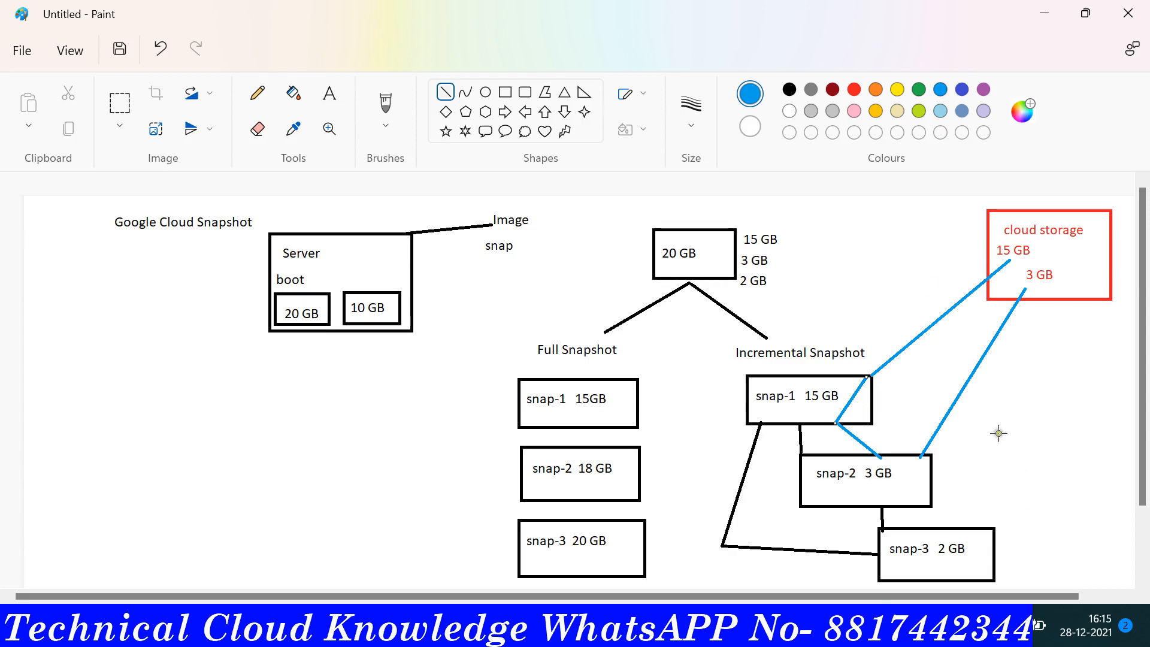
Add the red text "2 GB" beside and slightly below "3 GB" inside the cloud storage box.
left_click(330, 93)
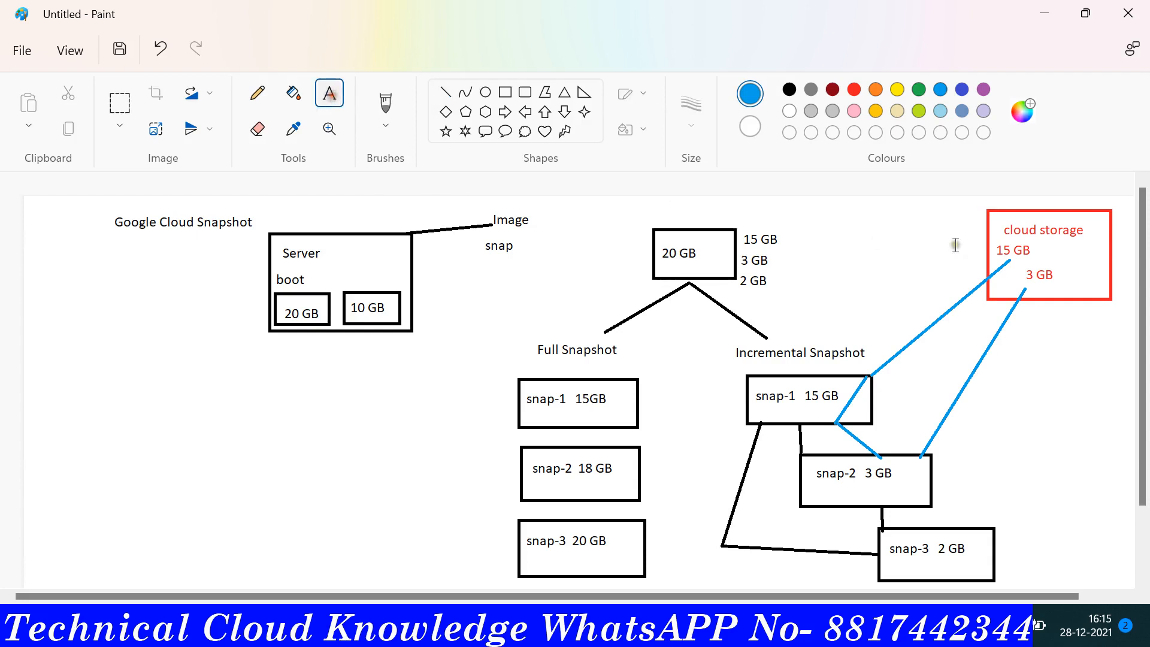
left_click_drag(1065, 279, 1100, 292)
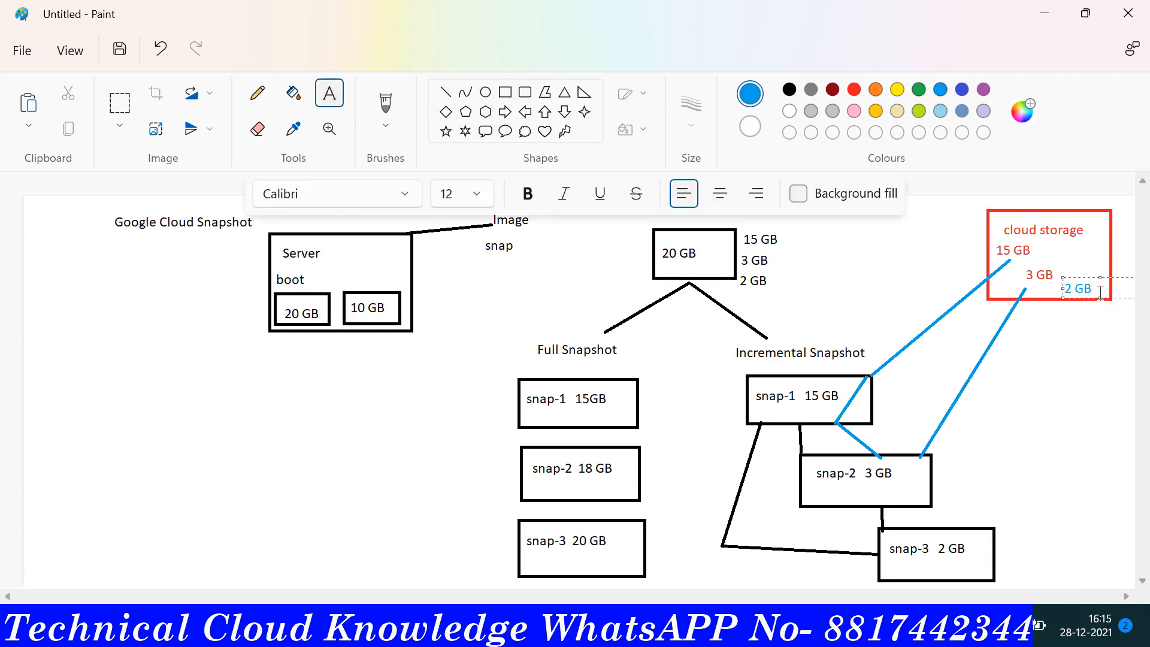
key("BackSpace")
left_click(854, 90)
left_click(1047, 346)
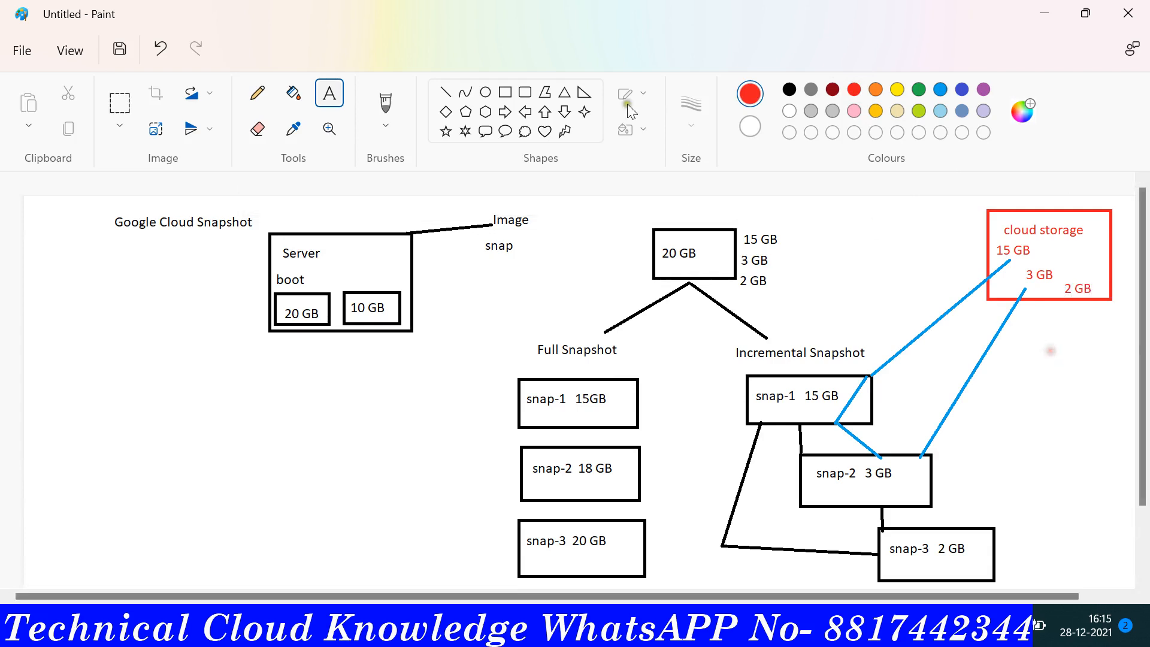
Draw a blue line from "2 GB" in cloud storage to incremental snap-3, and link snap-3 in blue to snap-2 and snap-1.
left_click(939, 91)
left_click(445, 93)
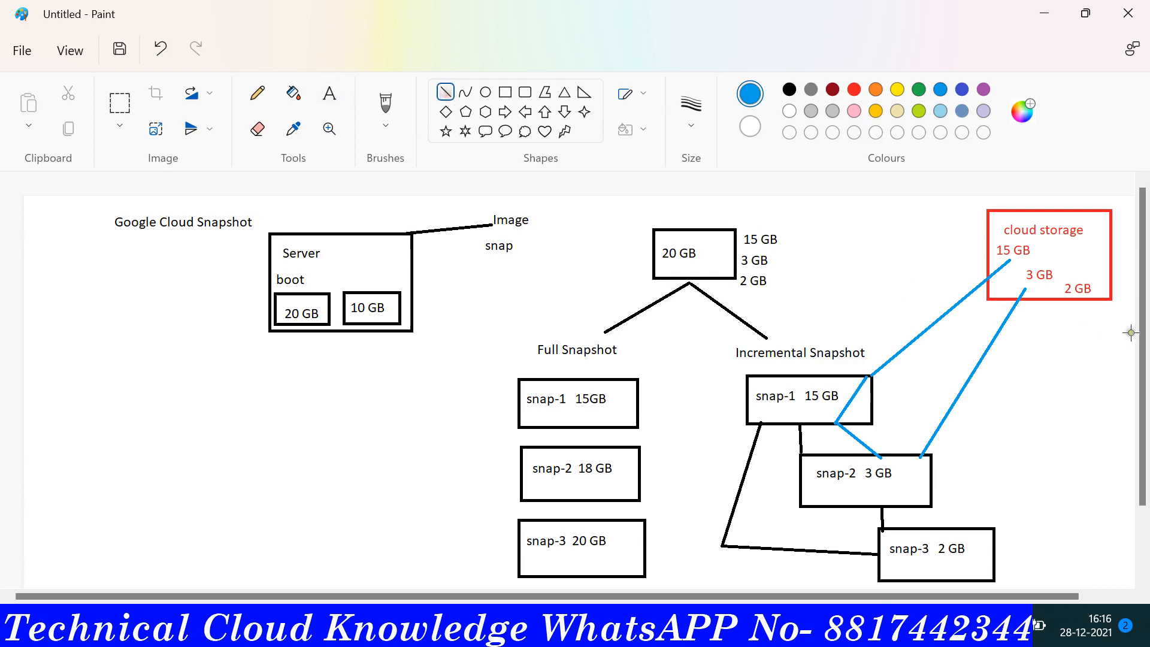
left_click_drag(1072, 301, 997, 529)
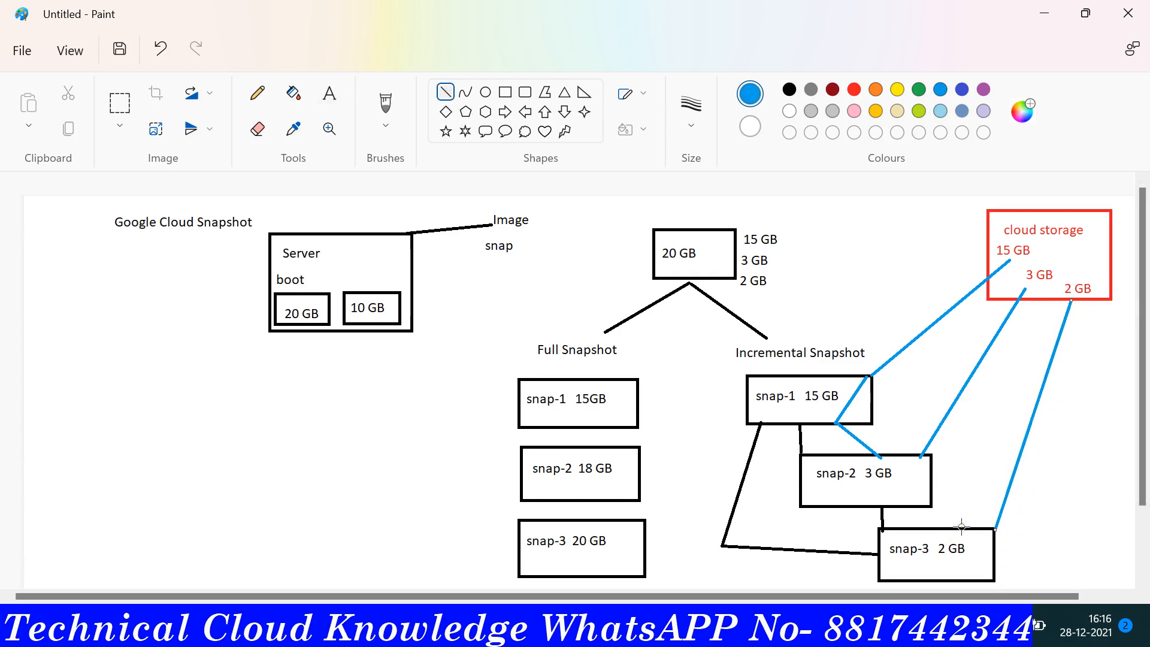
mouse_move(962, 527)
left_mouse_down()
mouse_move(896, 508)
mouse_move(862, 538)
mouse_move(804, 516)
mouse_move(758, 477)
mouse_move(771, 495)
left_mouse_up()
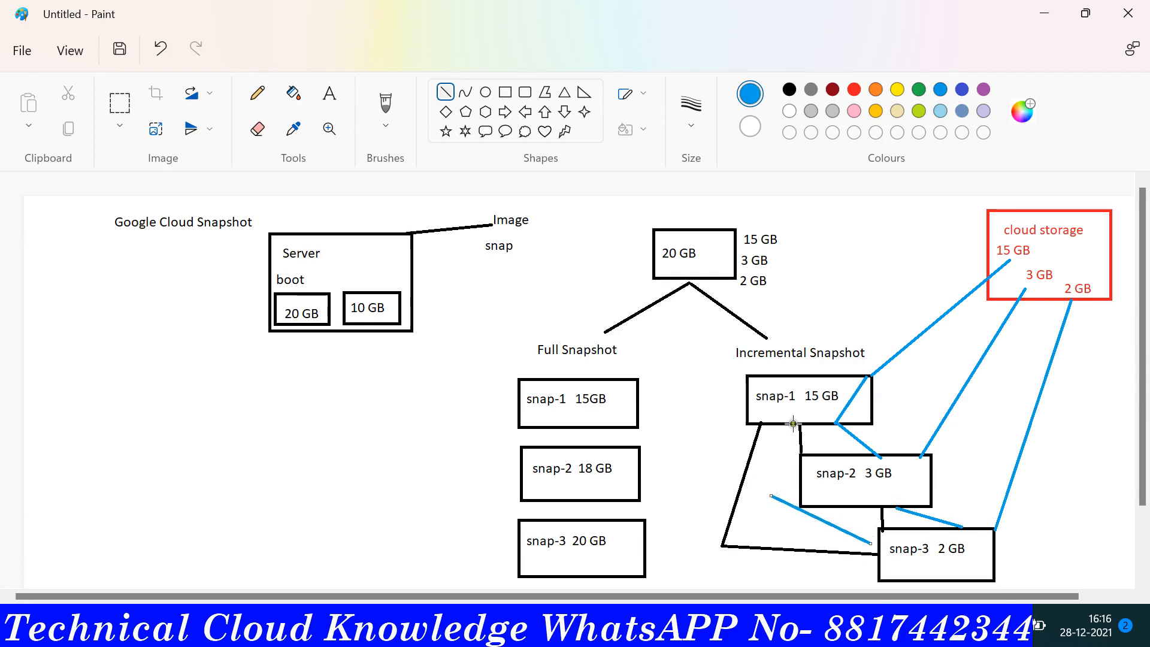
left_click_drag(793, 423, 771, 496)
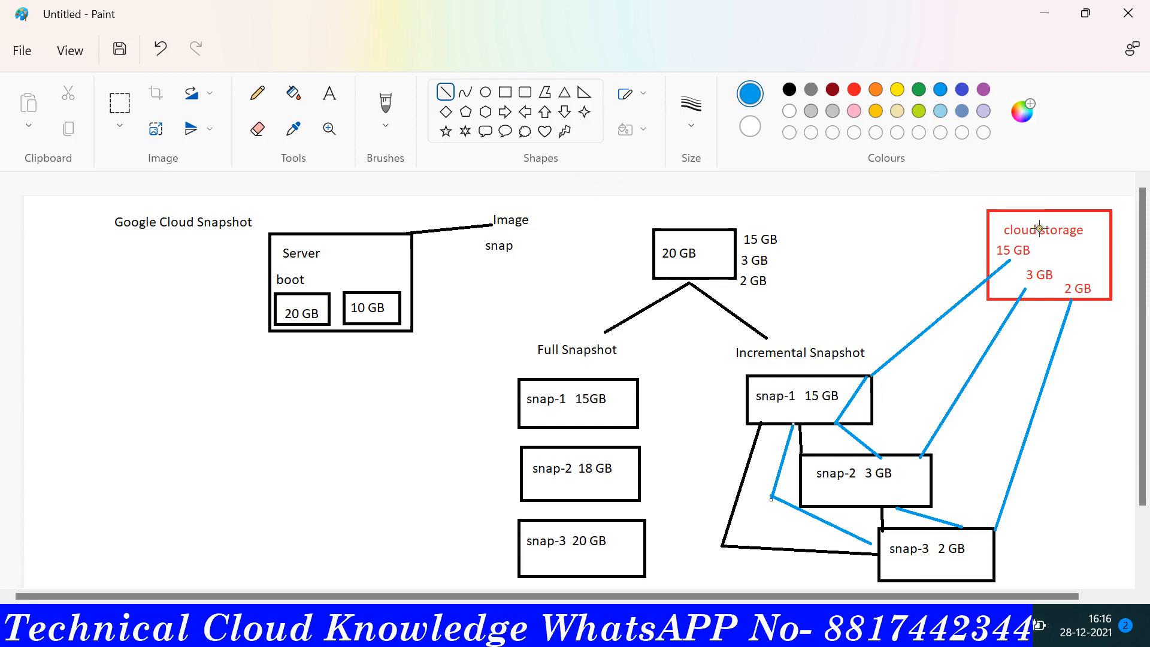
Add blue lines joining snap-2 to snap-1 and to cloud storage's "15 GB" and "3 GB", plus a diagonal from the black link into snap-2.
left_click_drag(871, 377, 905, 453)
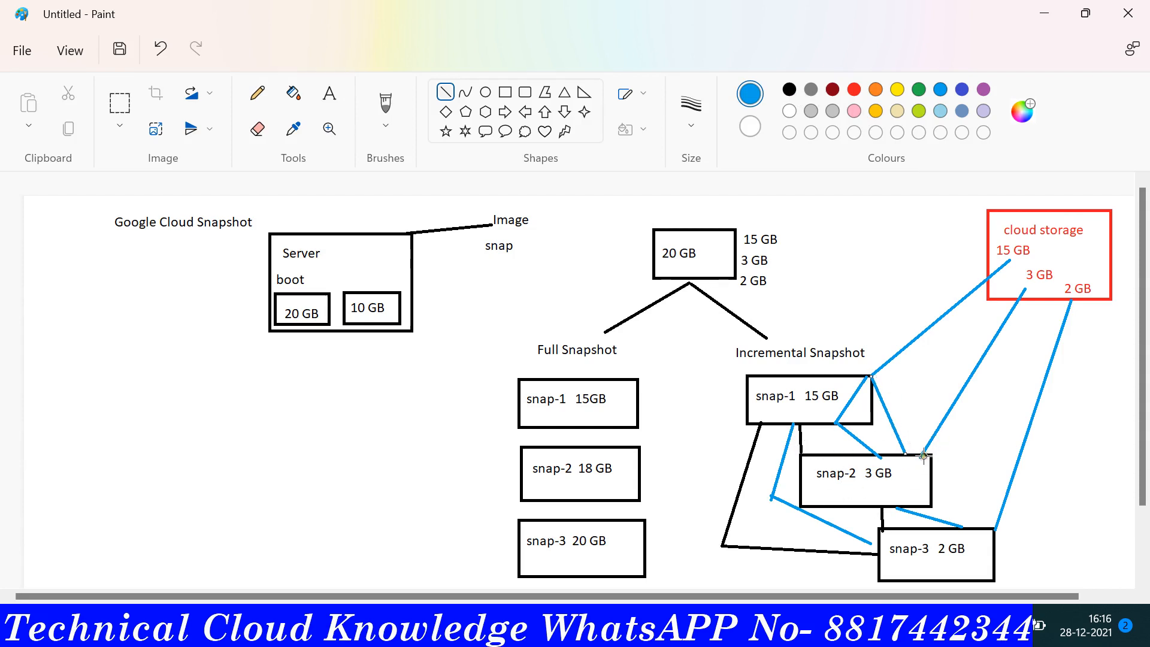
mouse_move(923, 455)
left_mouse_down()
mouse_move(1035, 304)
mouse_move(1026, 289)
mouse_move(918, 457)
left_mouse_up()
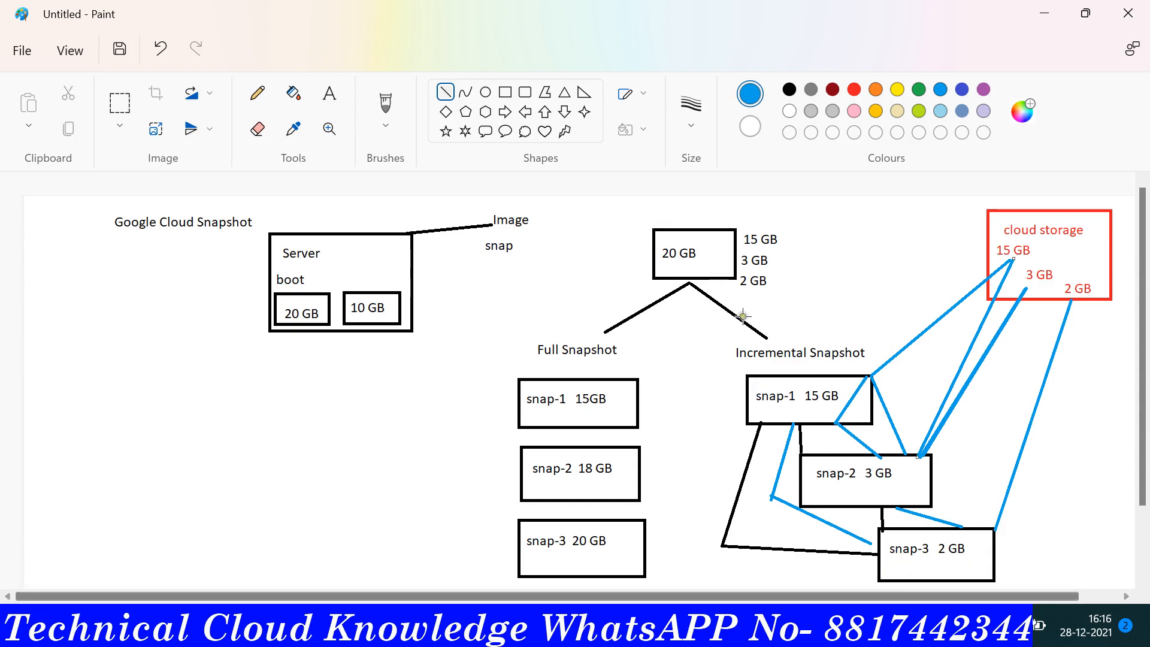
mouse_move(744, 548)
left_mouse_down()
mouse_move(848, 475)
mouse_move(813, 510)
mouse_move(803, 516)
mouse_move(836, 482)
mouse_move(772, 531)
mouse_move(852, 469)
left_mouse_up()
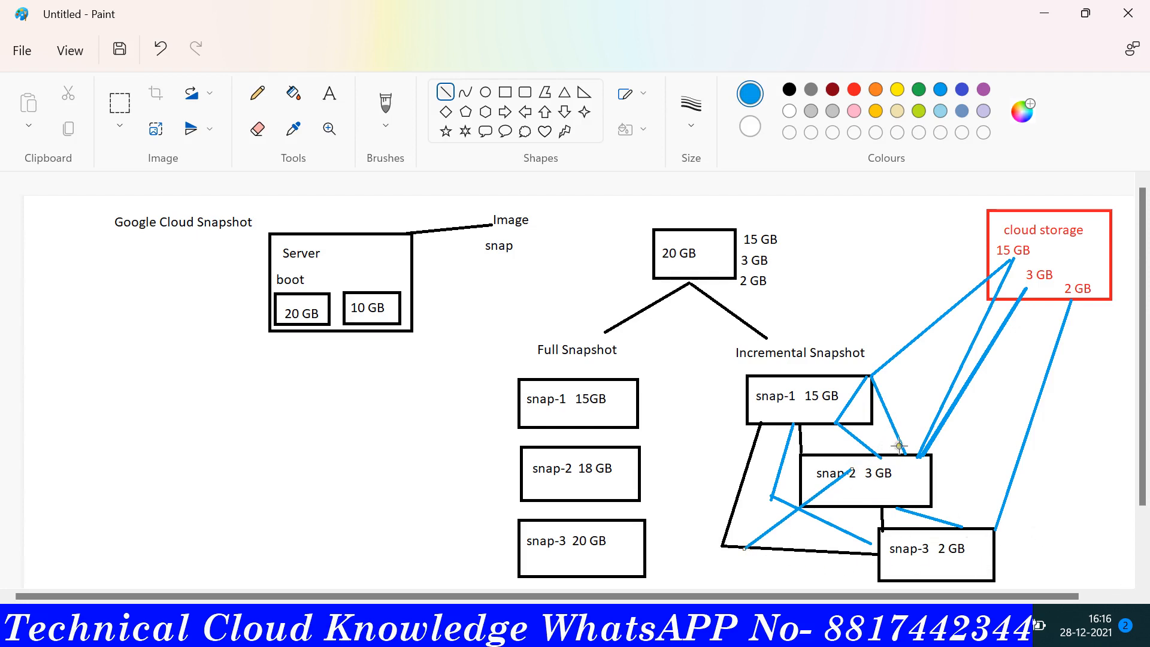
mouse_move(919, 460)
left_mouse_down()
mouse_move(996, 380)
mouse_move(1023, 292)
left_mouse_up()
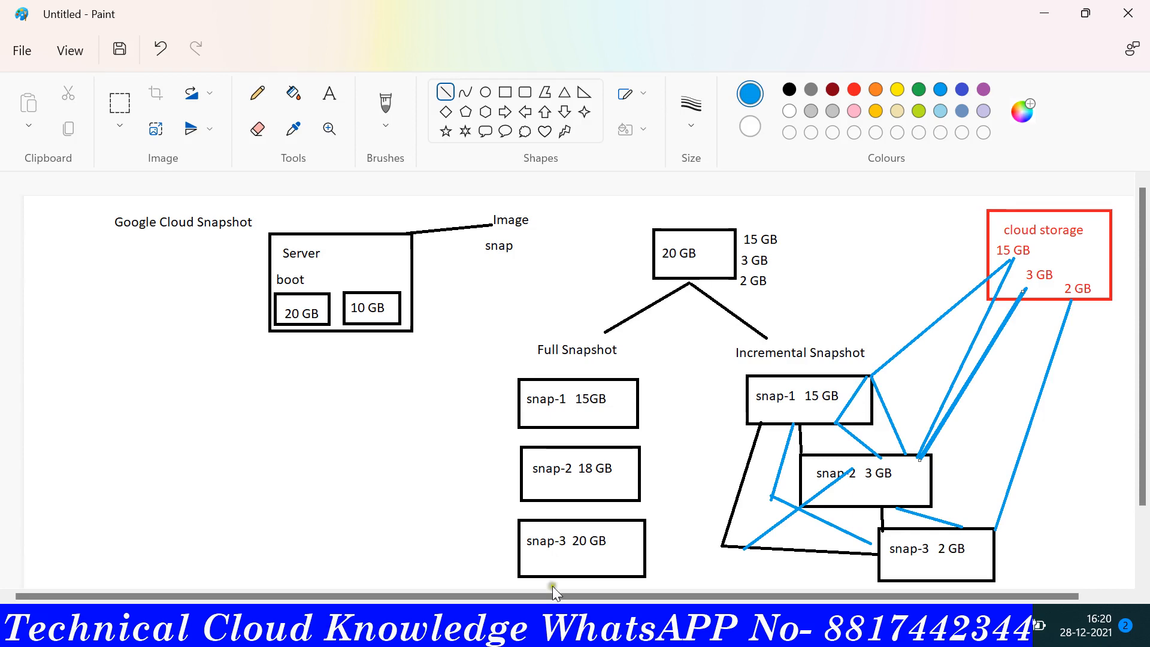
Switch to the Google Cloud console in Microsoft Edge, reload the VM instances page, and open instance-1's details.
mouse_move(82, 626)
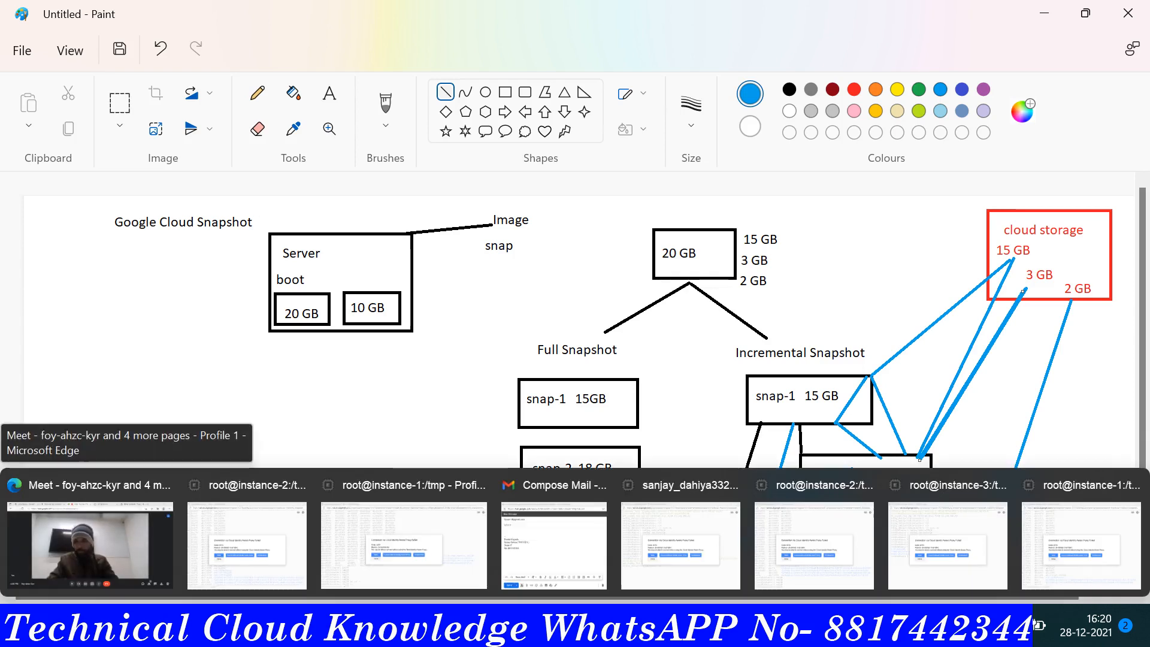
left_click(114, 545)
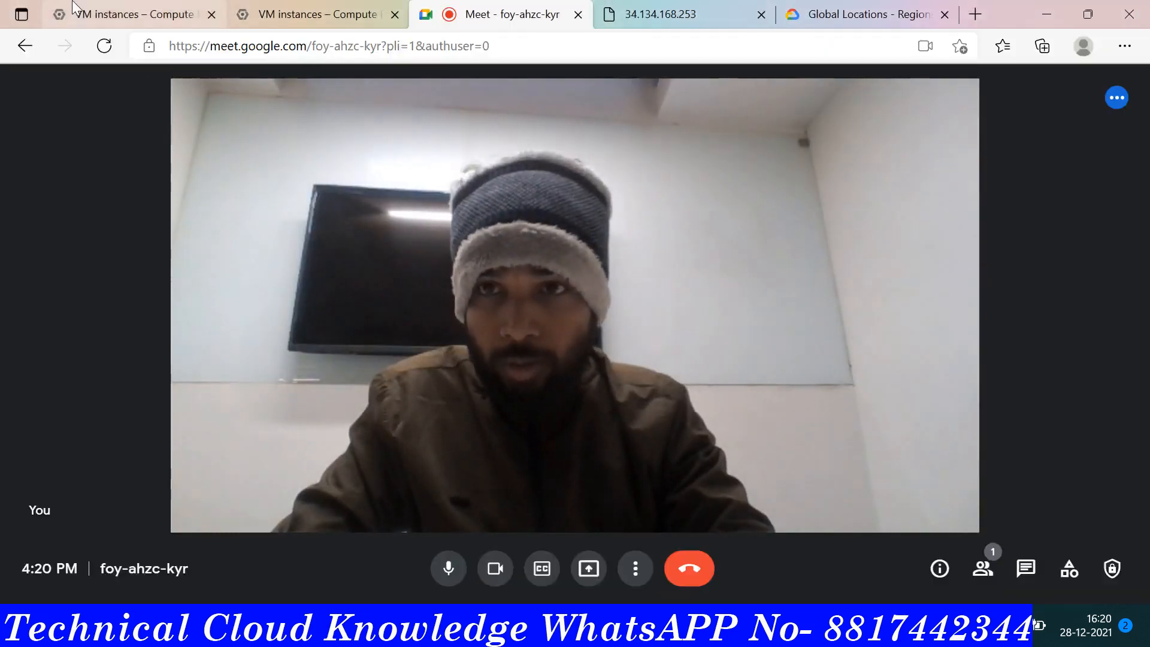
key("ctrl+1")
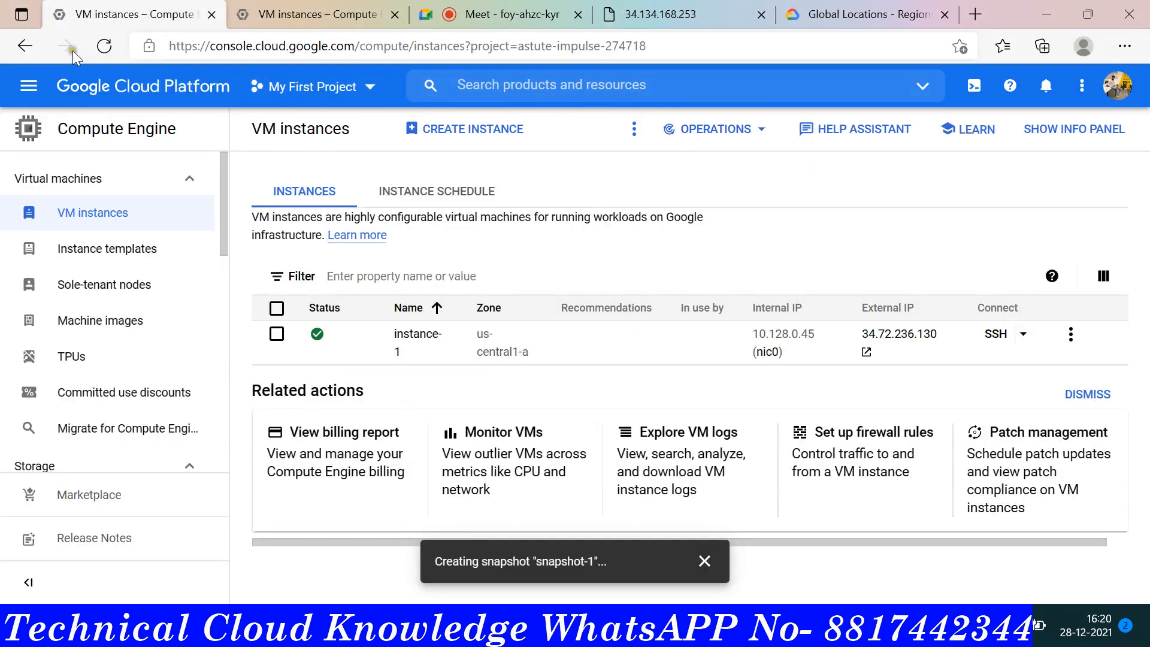
left_click(104, 46)
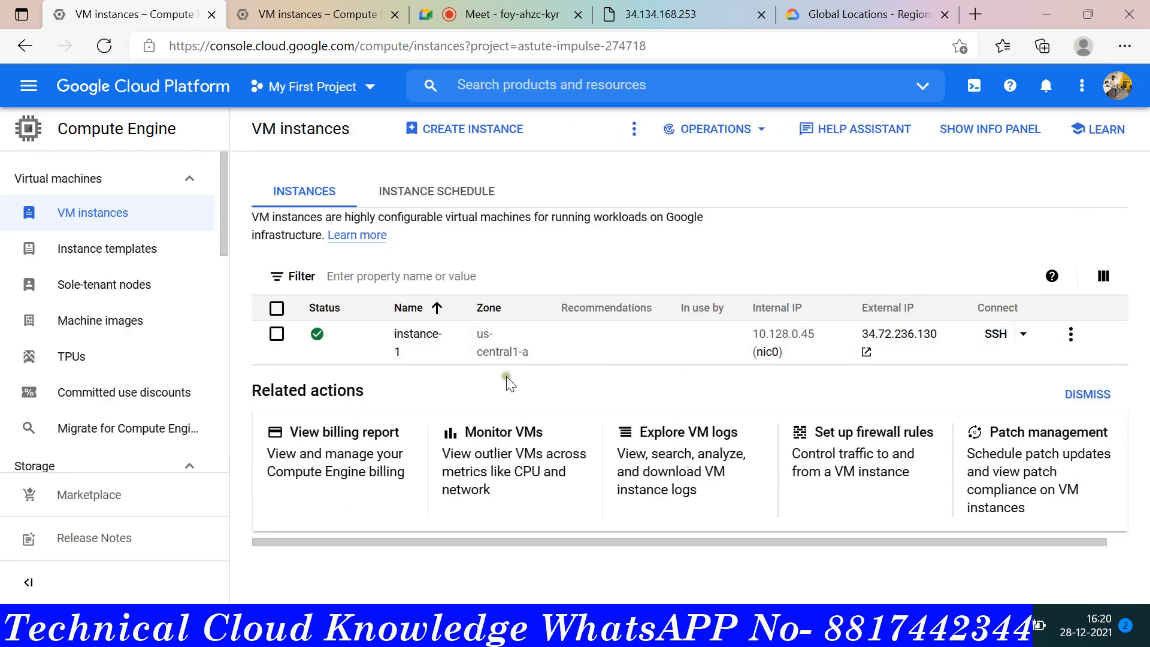
left_click(407, 335)
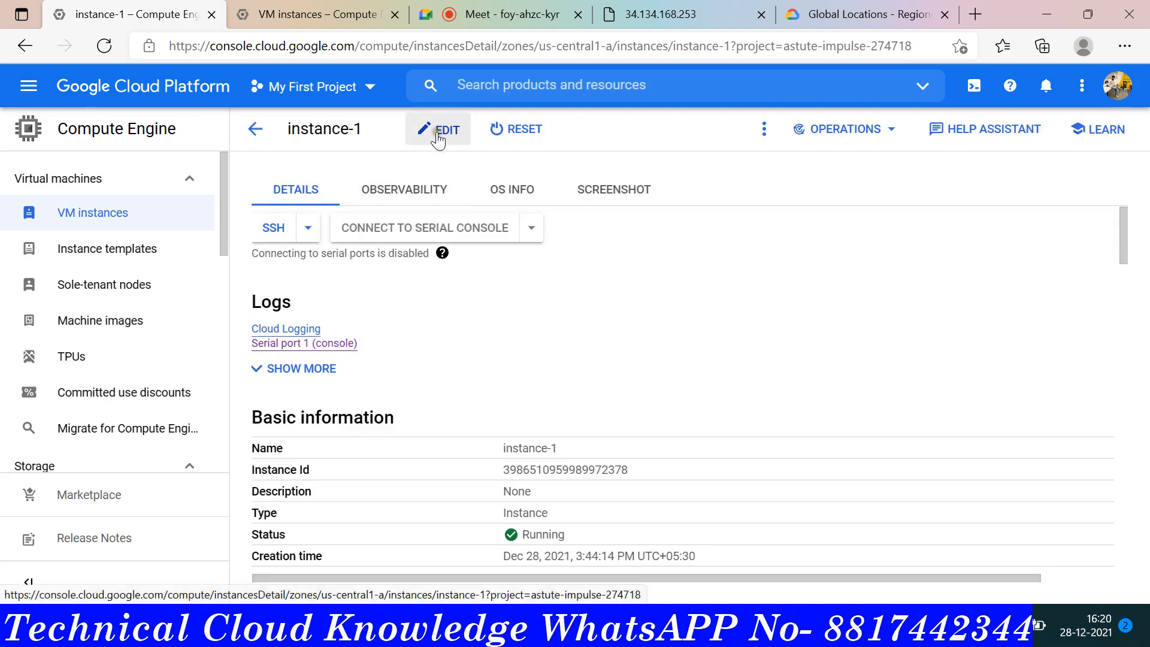
Open instance-1's edit form, examine its boot disk and additional disk settings, and return to the instance details.
left_click(438, 133)
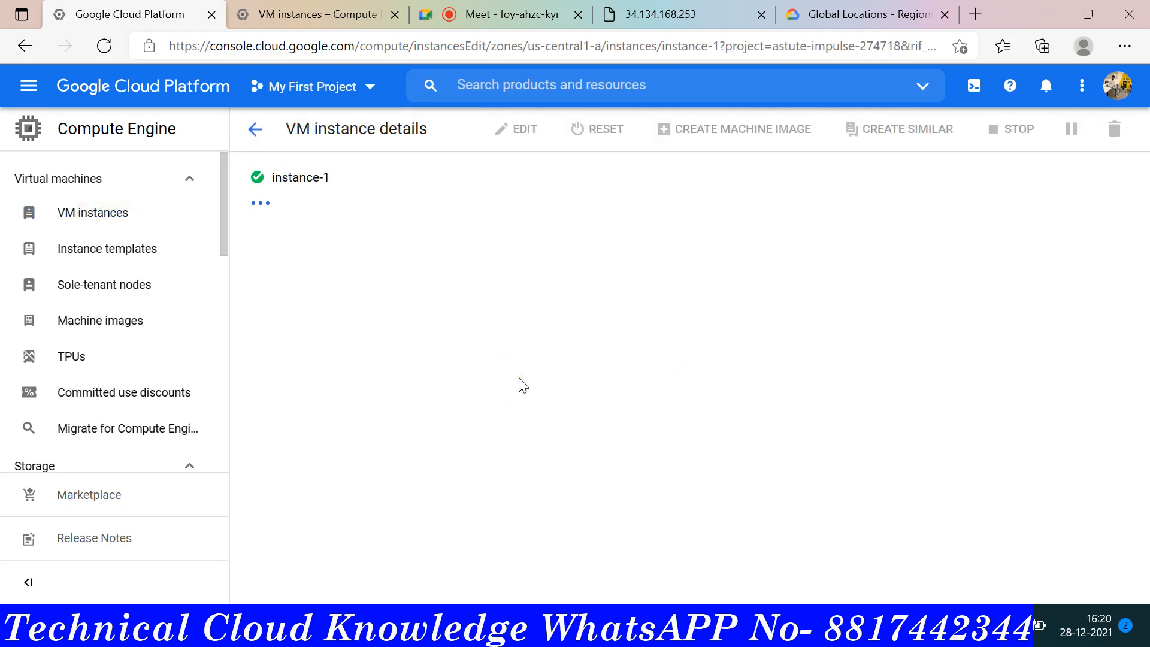
scroll(523, 385, "down", 15)
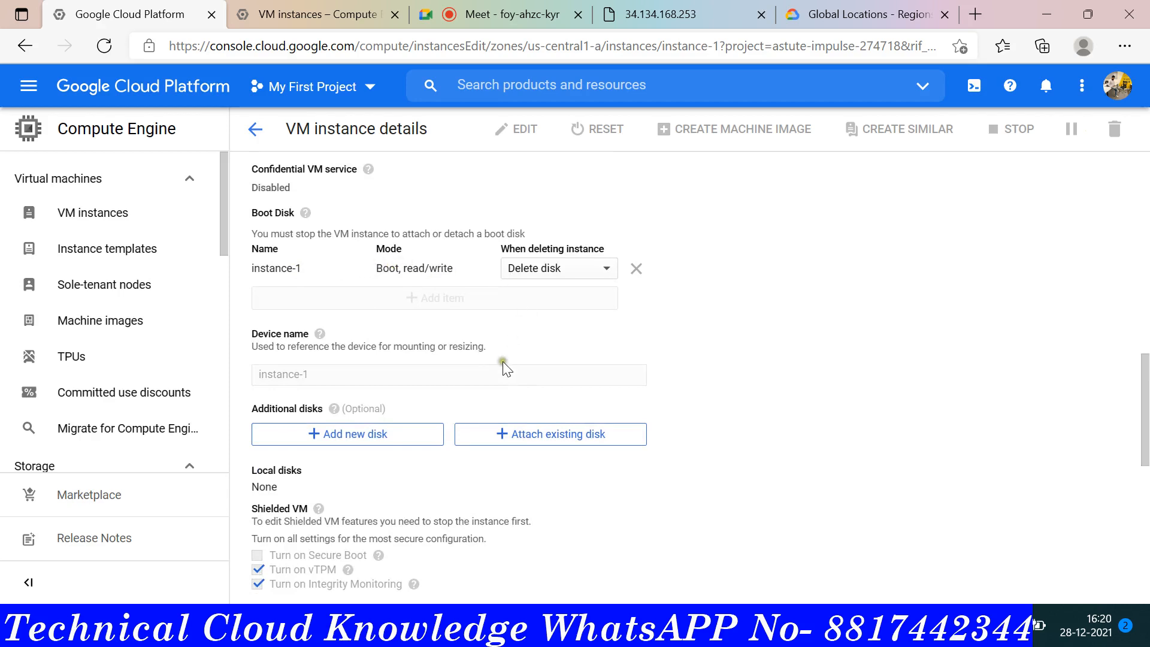
scroll(503, 366, "up", 2)
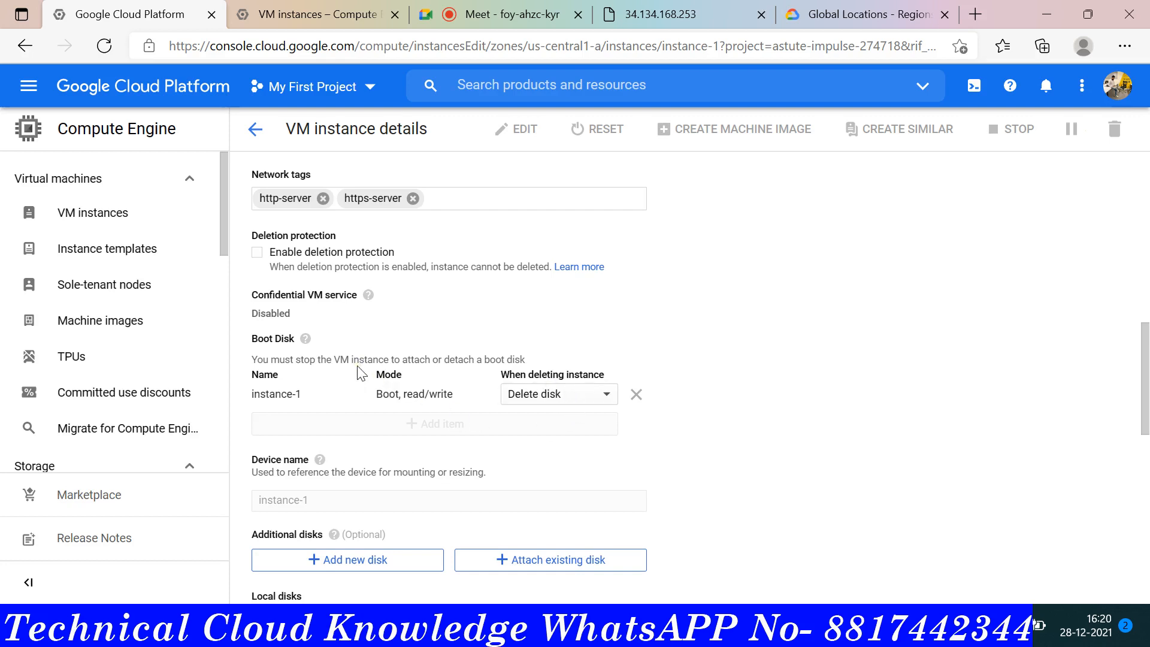
scroll(357, 365, "down", 10)
scroll(361, 373, "down", 2)
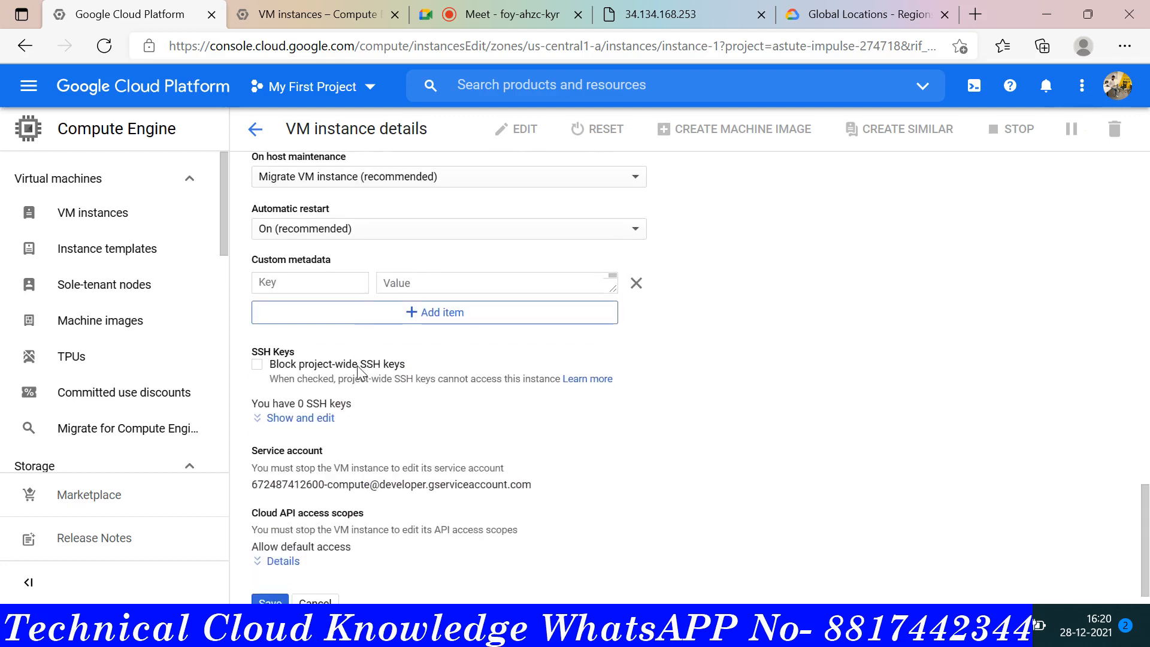
scroll(358, 373, "up", 9)
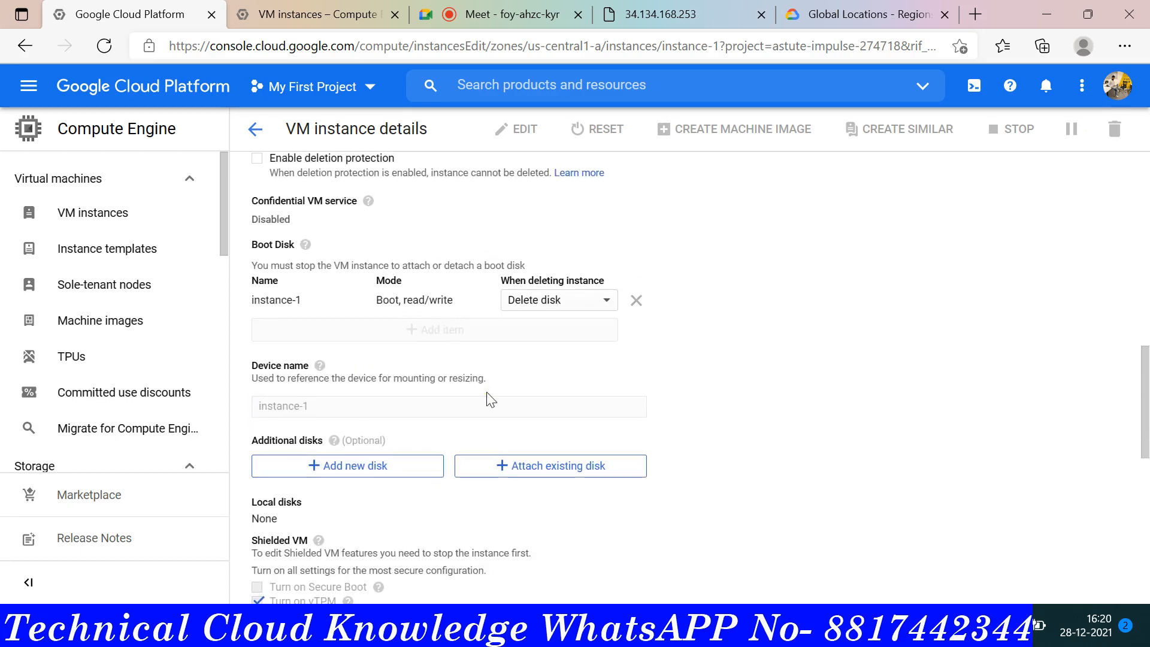
scroll(489, 399, "up", 4)
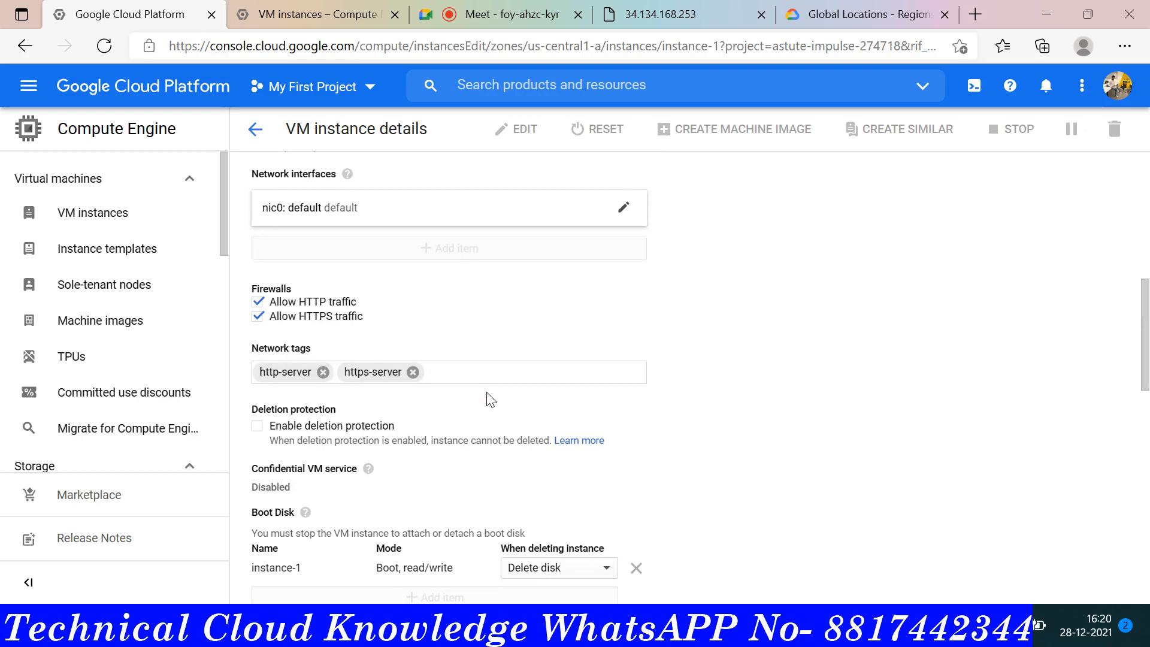
scroll(488, 396, "up", 6)
left_click(307, 160)
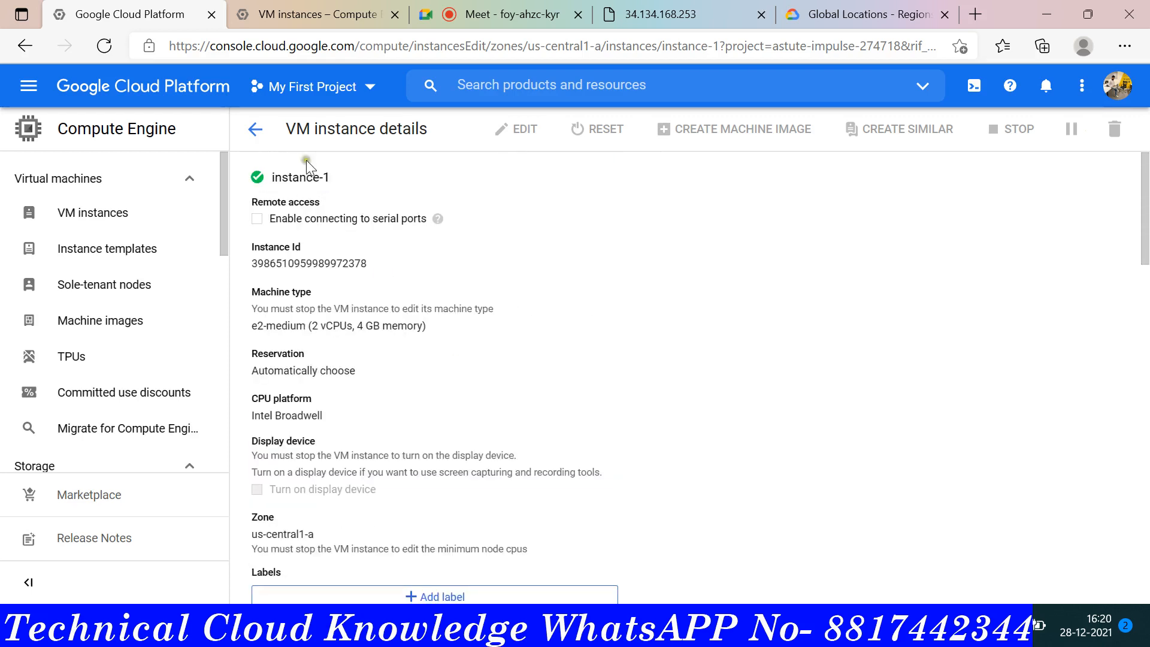
left_click(262, 129)
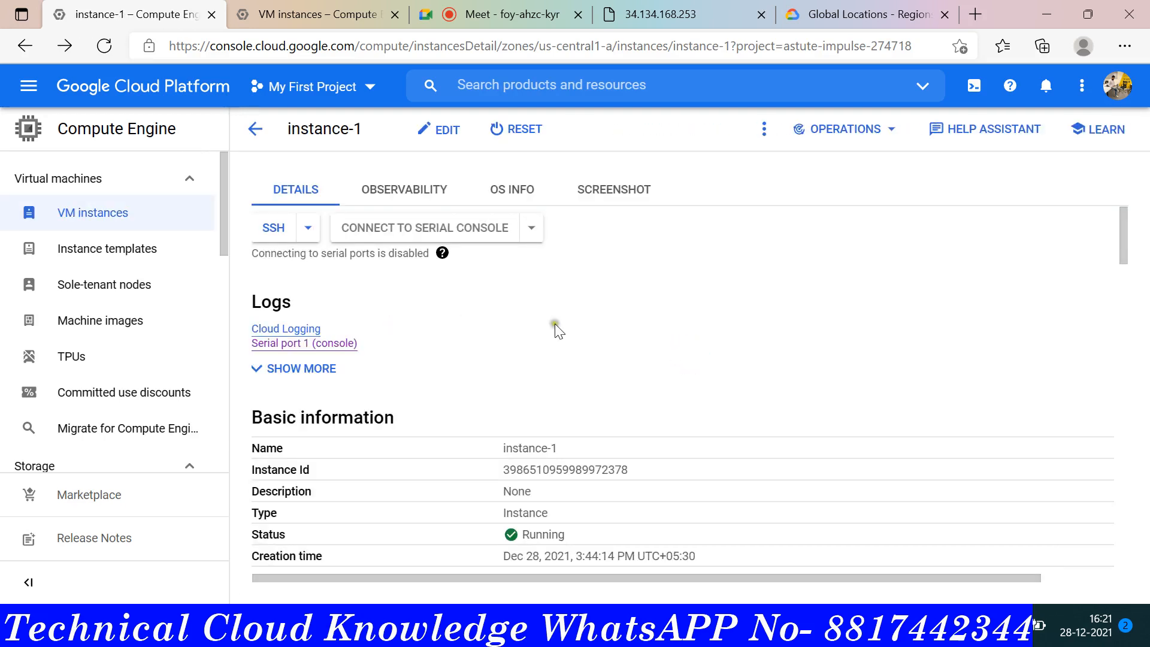
Return to the VM instances list and open a browser SSH session to instance-1.
left_click(110, 213)
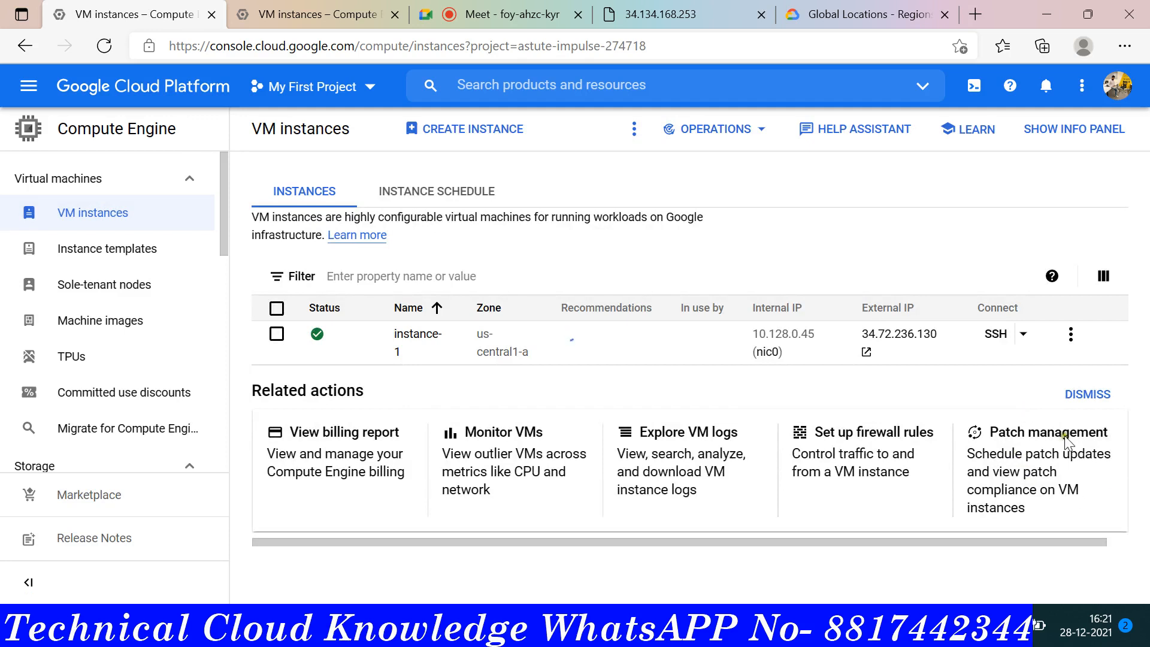
left_click(993, 342)
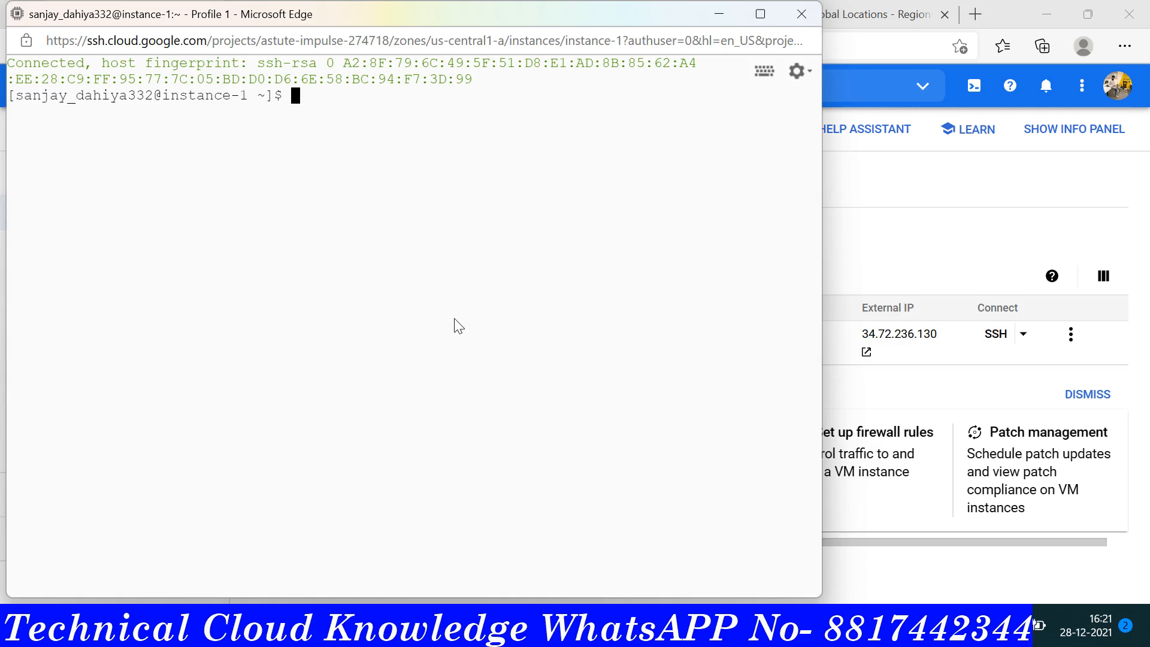
key("Return")
key("Return")
key("Return")
key("Return")
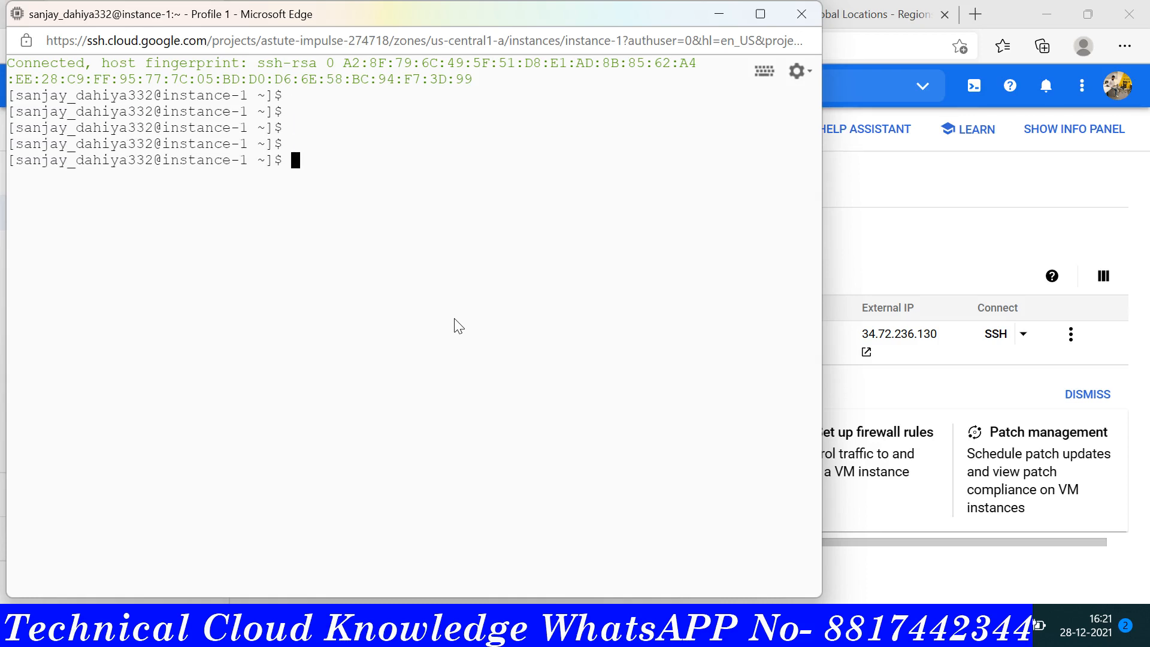
Switch to the root user with sudo su and change to root's home directory with cd.
type("sudo su")
key("Return")
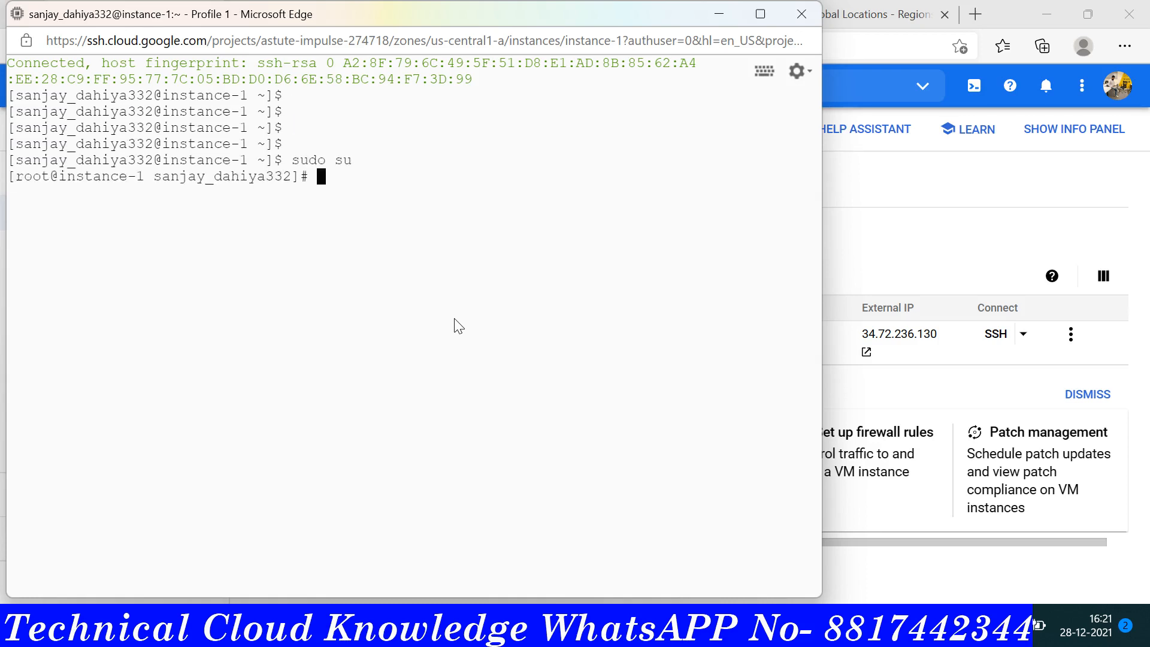
key("Return")
type("cd")
key("Return")
key("Return")
key("Return")
Try to clear the terminal with the cls command.
type("cls")
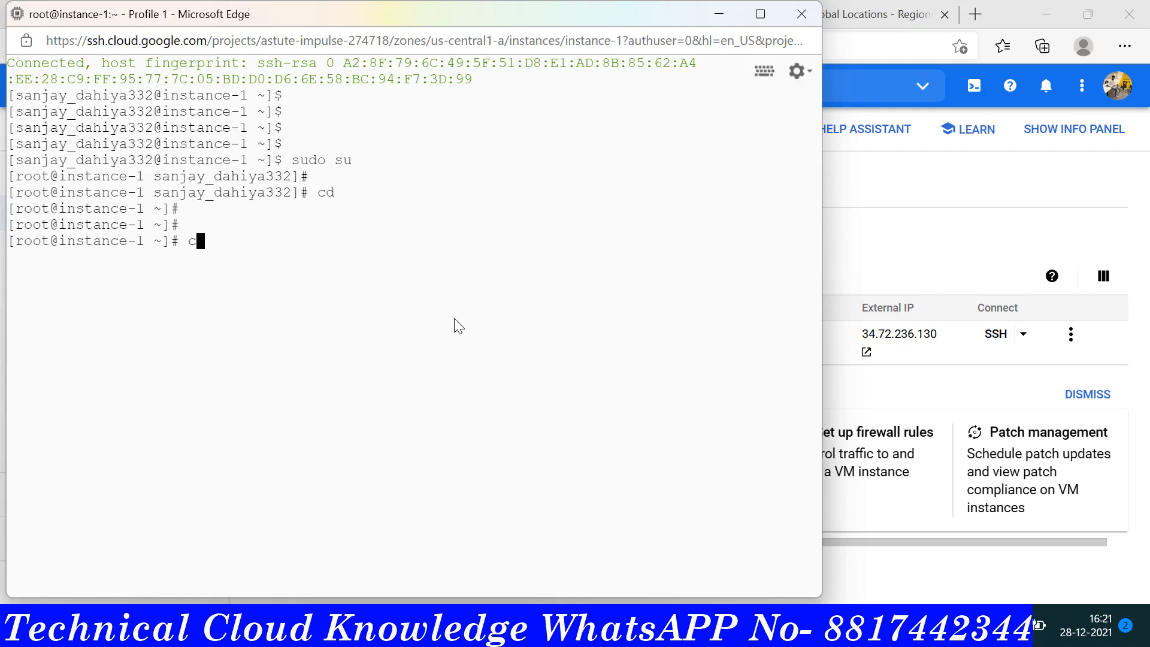
key("Return")
key("Return")
key("Return")
Install the httpd package on instance-1 with yum install httpd, accepting the installation with y.
type("yu")
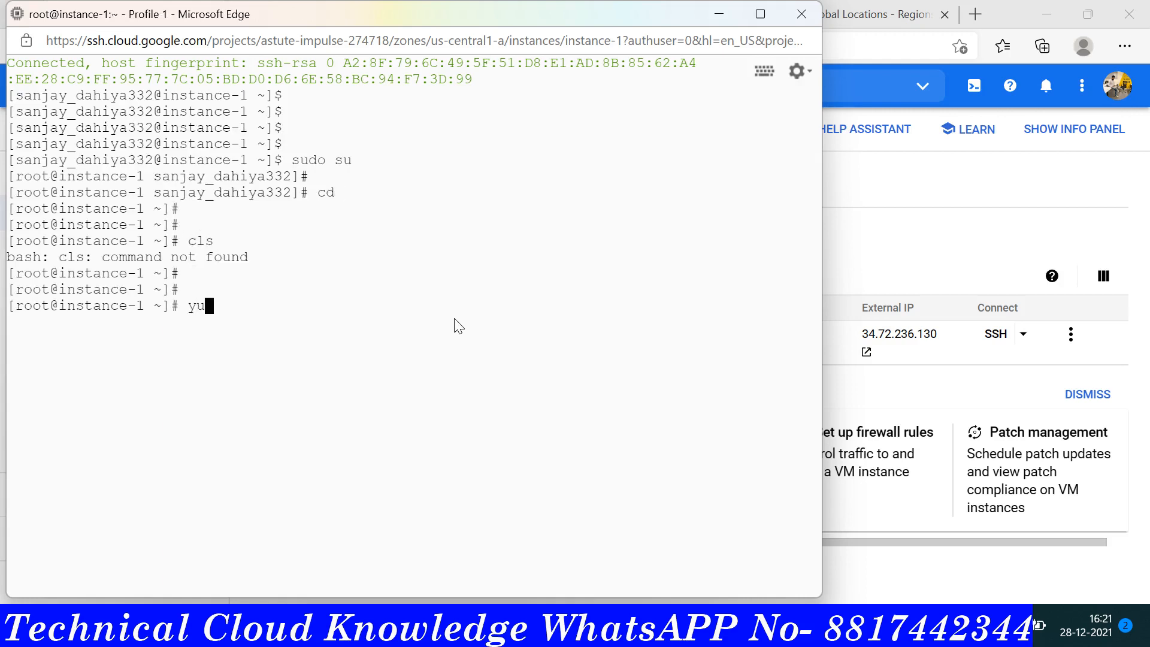
type("m install httpd")
key("Return")
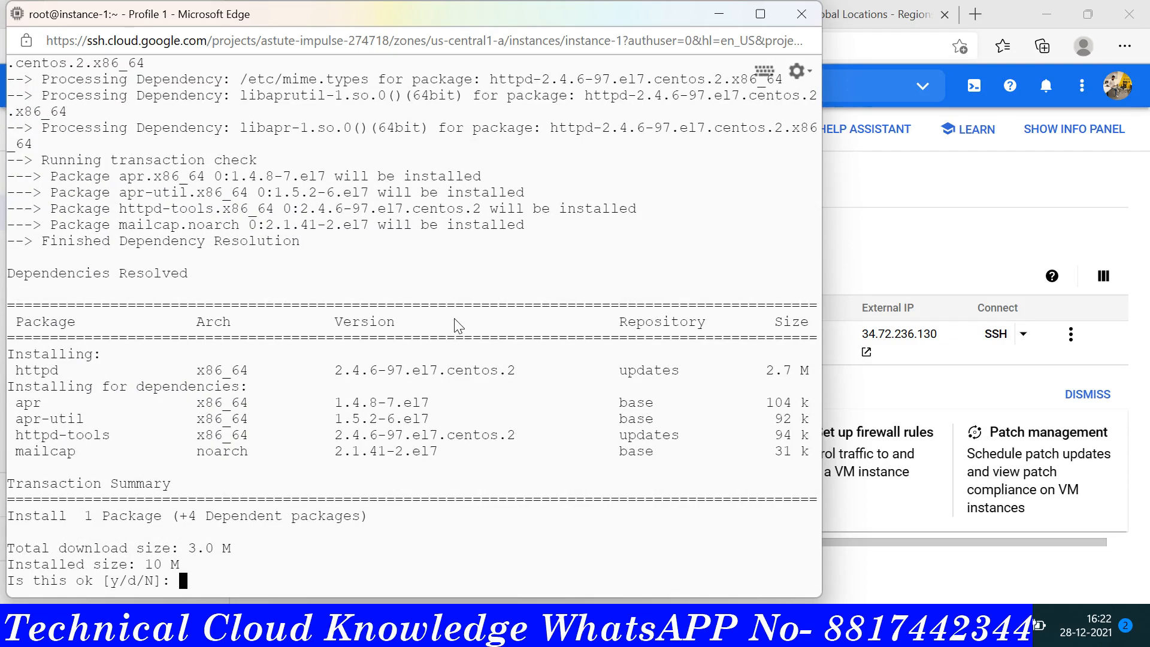
type("y")
key("Return")
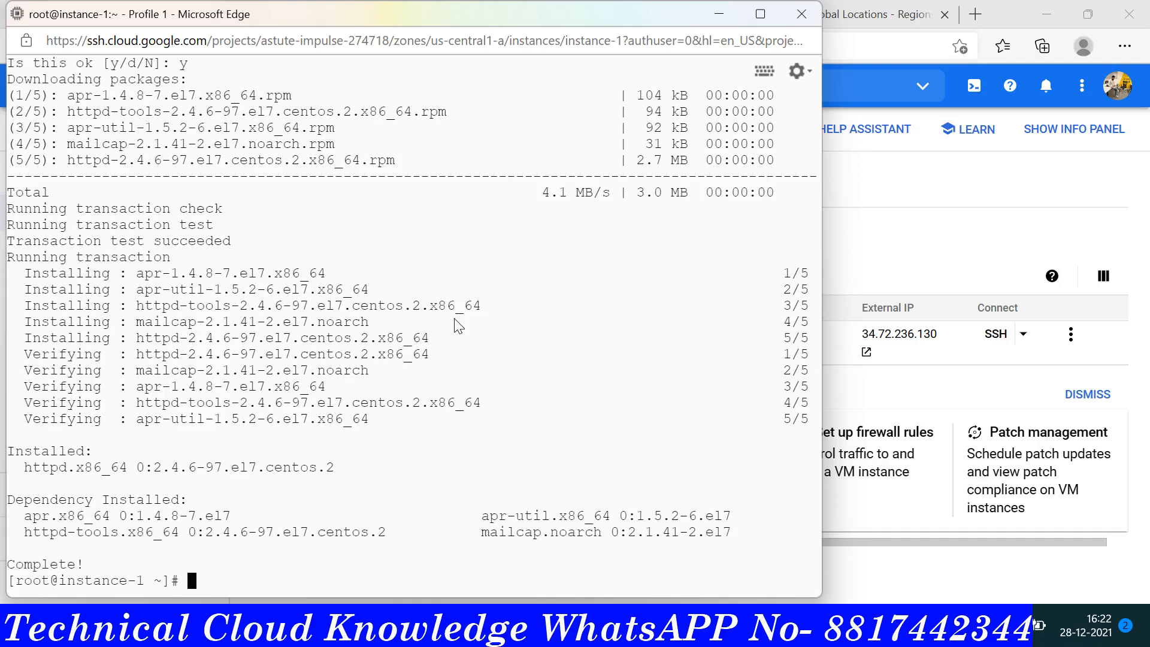
key("Return")
key("Return")
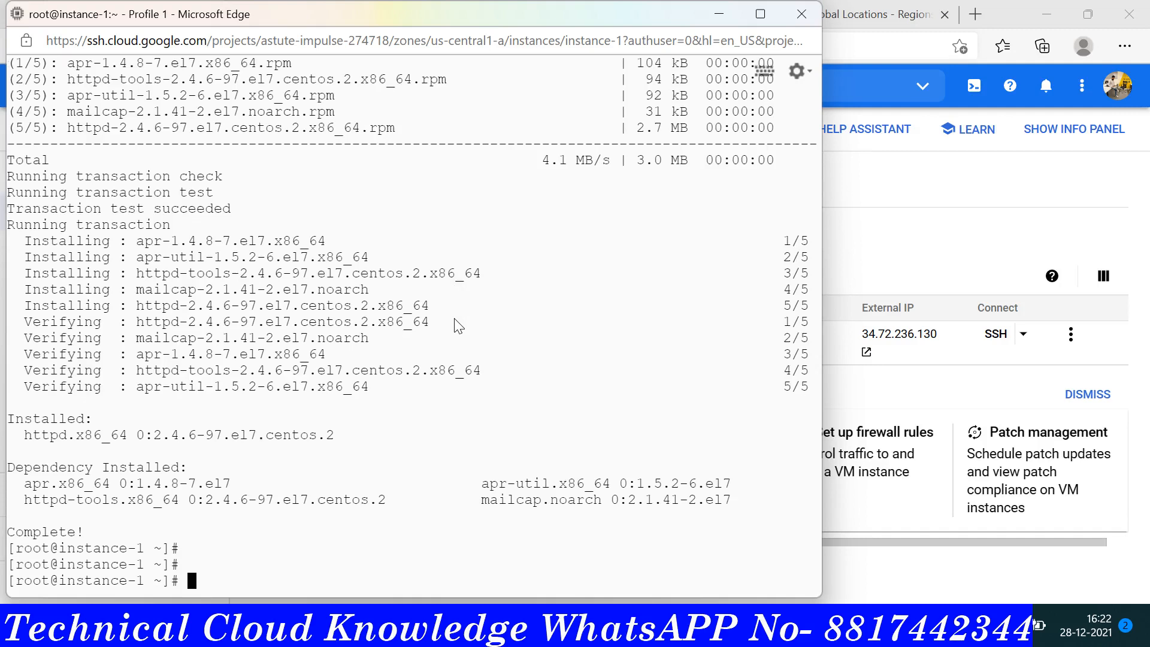
type("system")
key("BackSpace")
key("BackSpace")
key("BackSpace")
key("BackSpace")
key("BackSpace")
key("BackSpace")
Change to /var/www/html/ and use echo to write "Welcome To Cloud Knowledge" into index.html.
type("cd /var/www/html/")
key("Return")
key("Return")
key("Return")
type("ech")
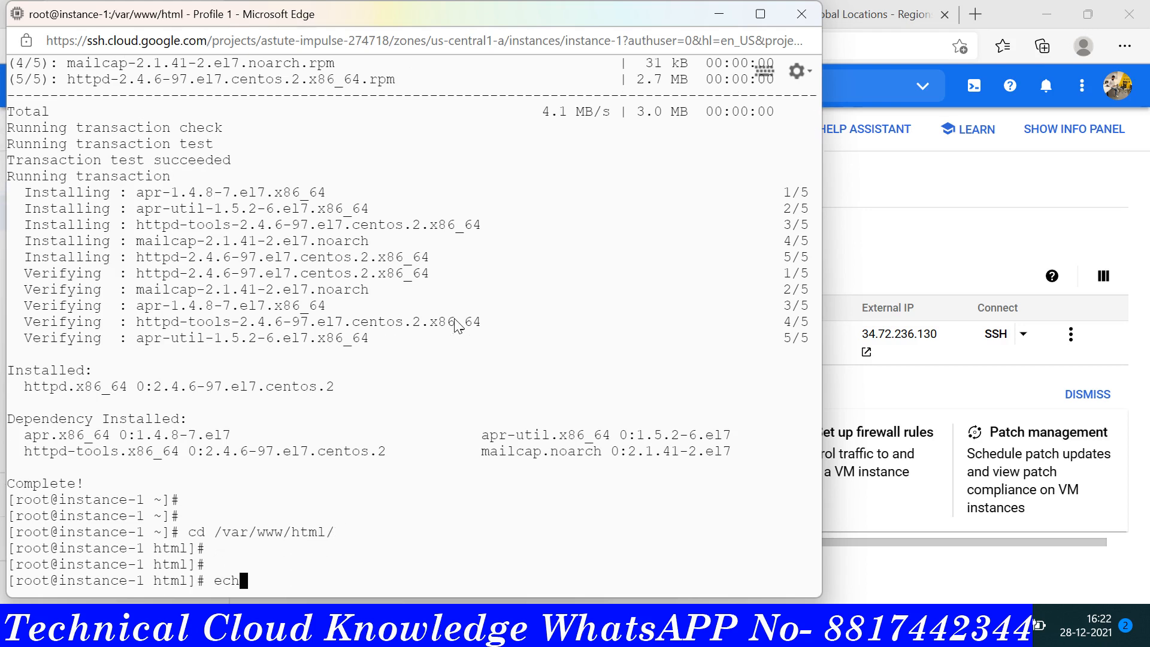
type("o \"Welcome To Cloud ")
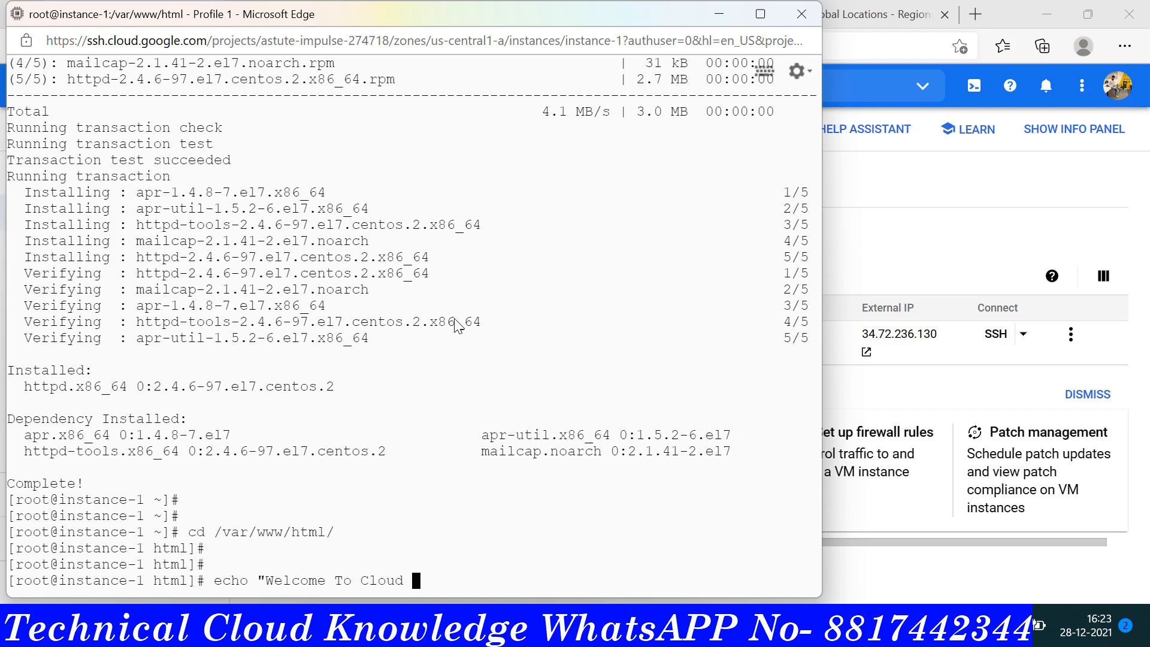
type("Knowledge\" > index.html")
key("Return")
key("Return")
key("Return")
Start the httpd service and enable it at boot with systemctl.
type("sy")
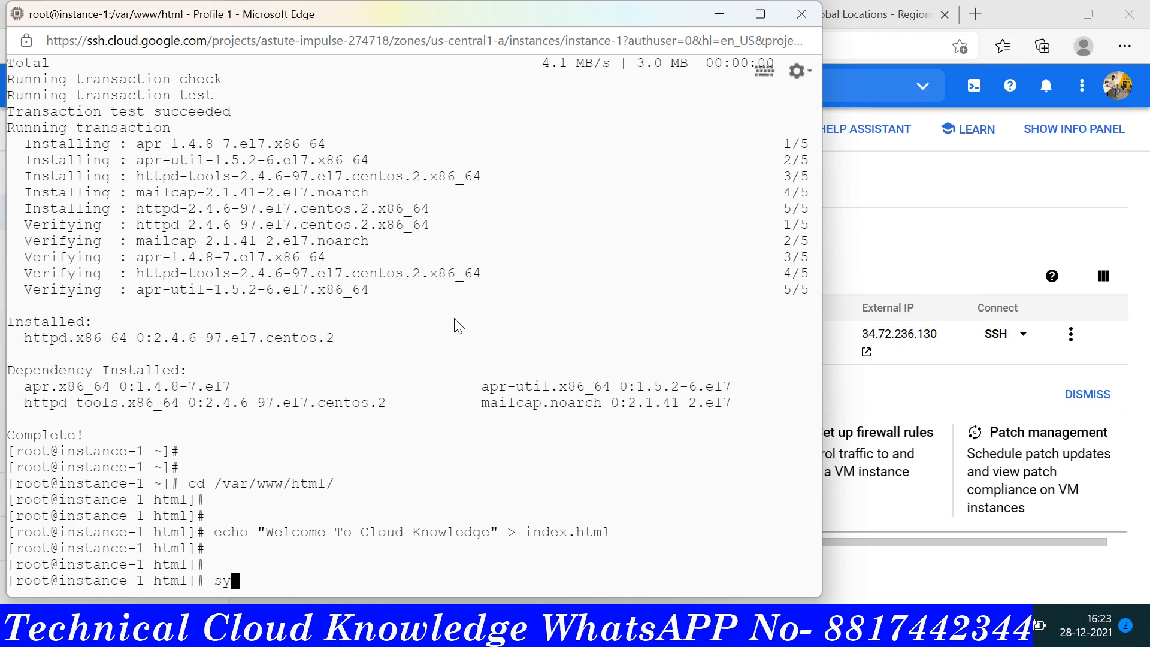
type("stemctl sta")
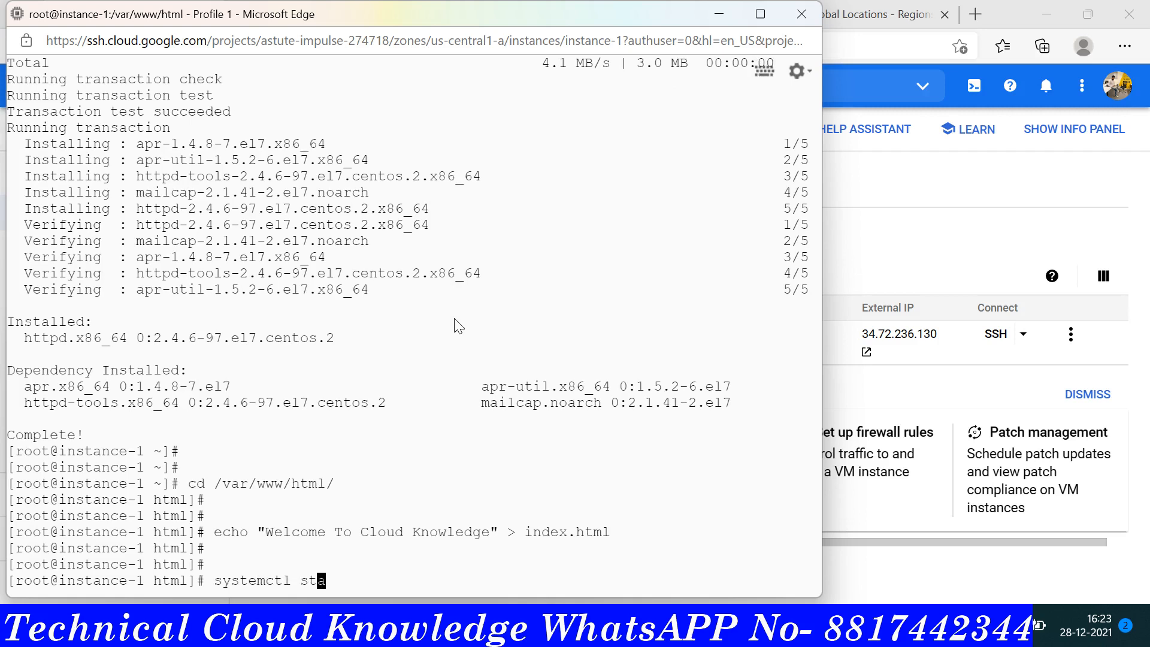
type("rt httpd")
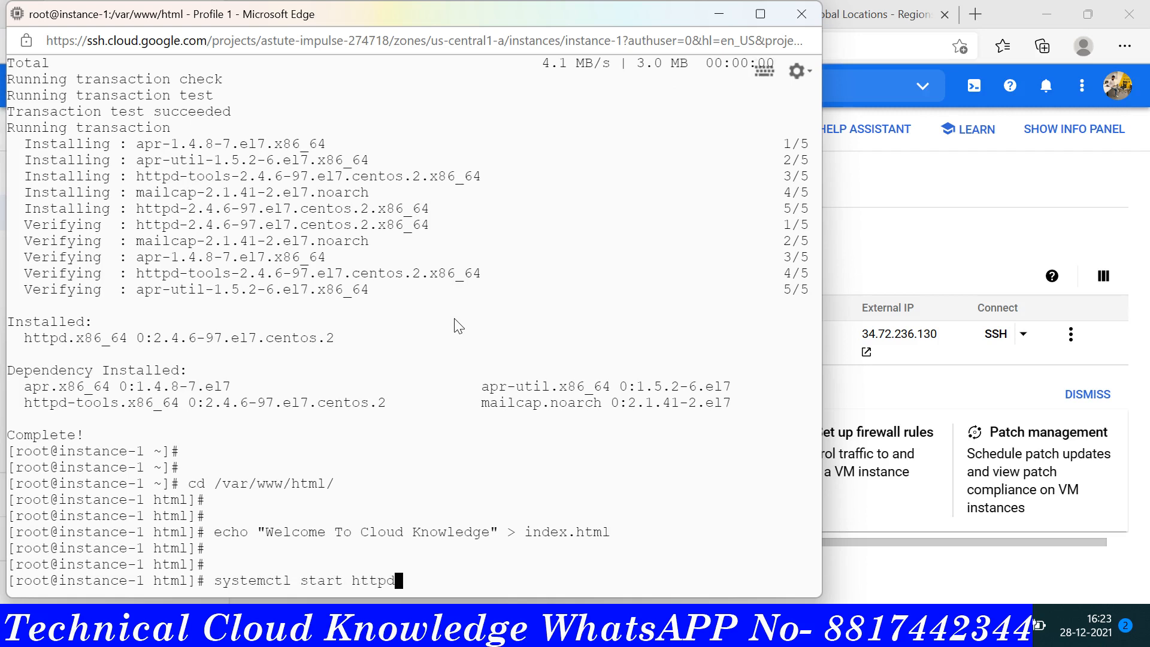
key("Return")
key("Return")
type("system")
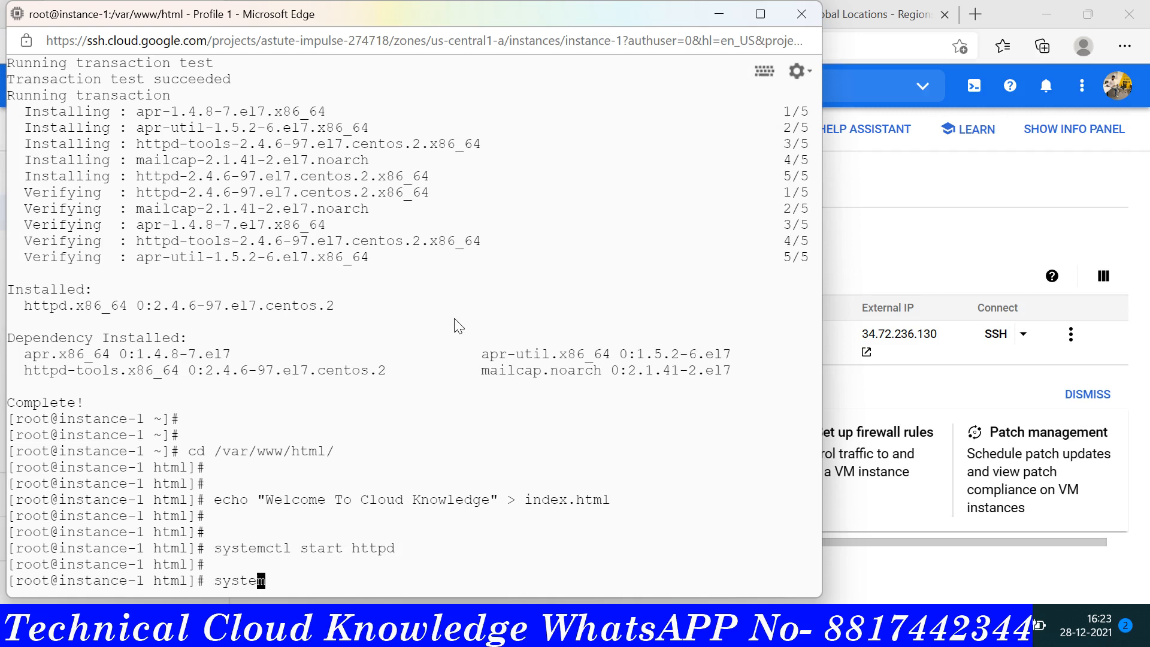
type("ctl enable httpd")
key("Return")
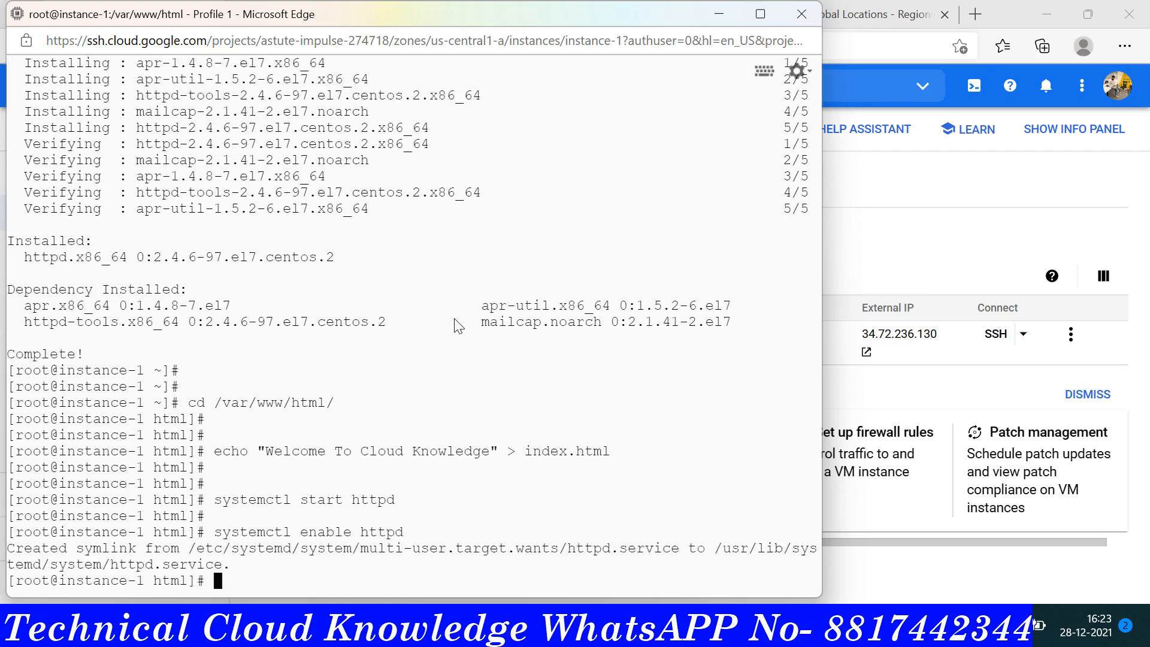
key("Return")
key("Return")
key("Return")
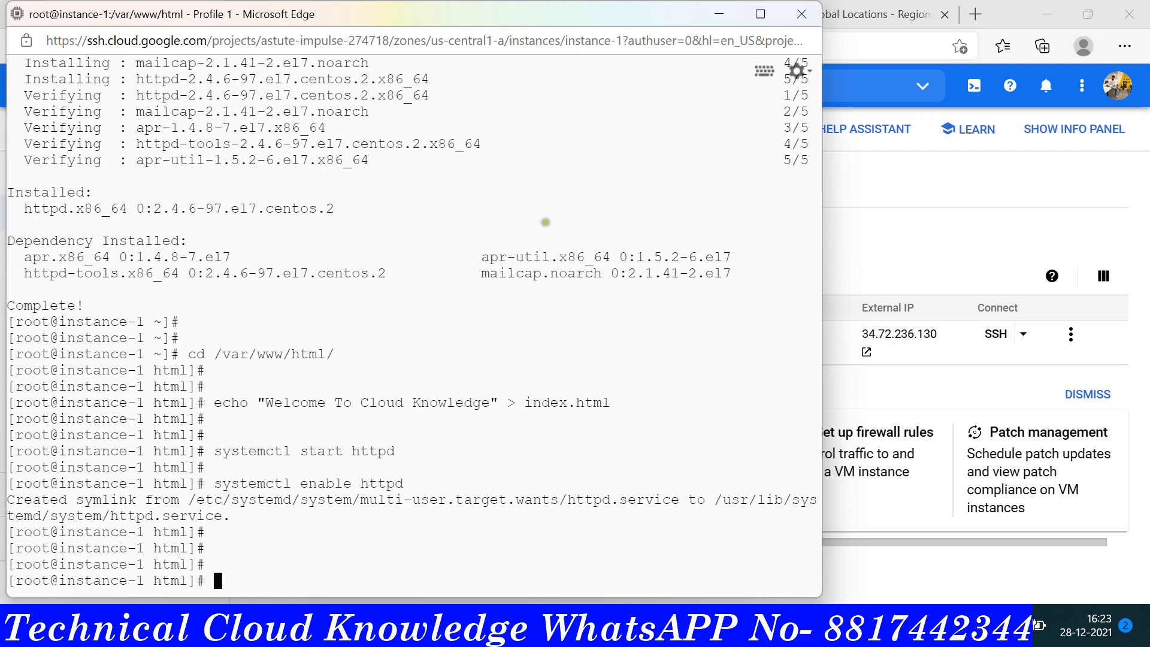
Copy instance-1's external IP from the VM instances list and load it in the second browser tab.
left_click(1007, 10)
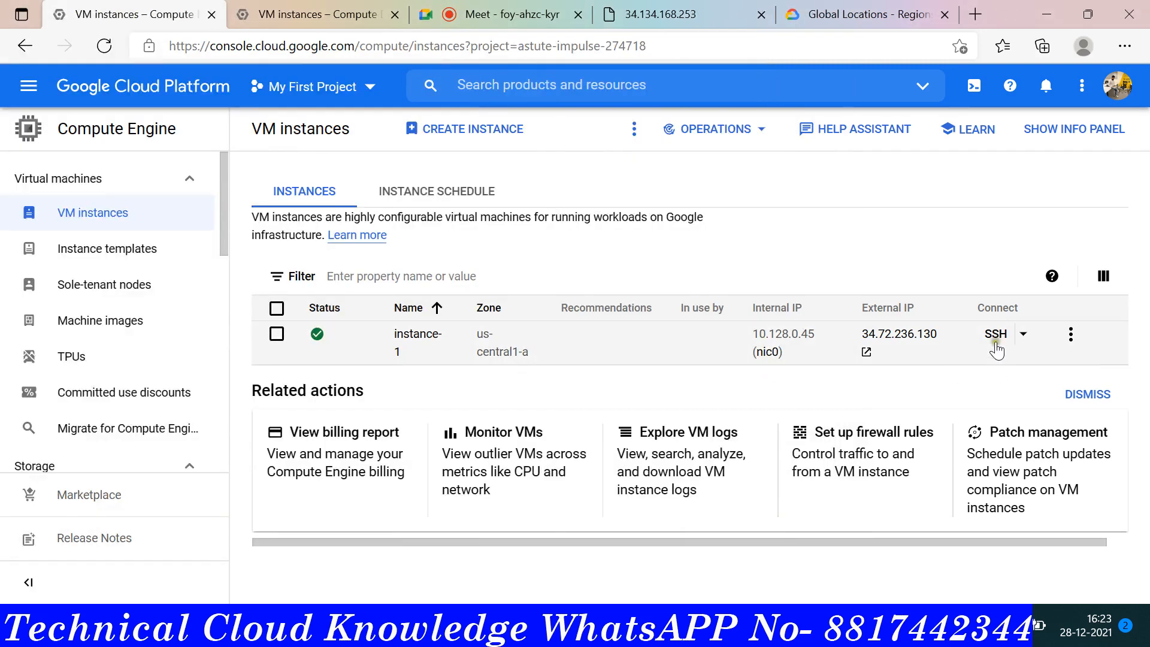
left_click(883, 352)
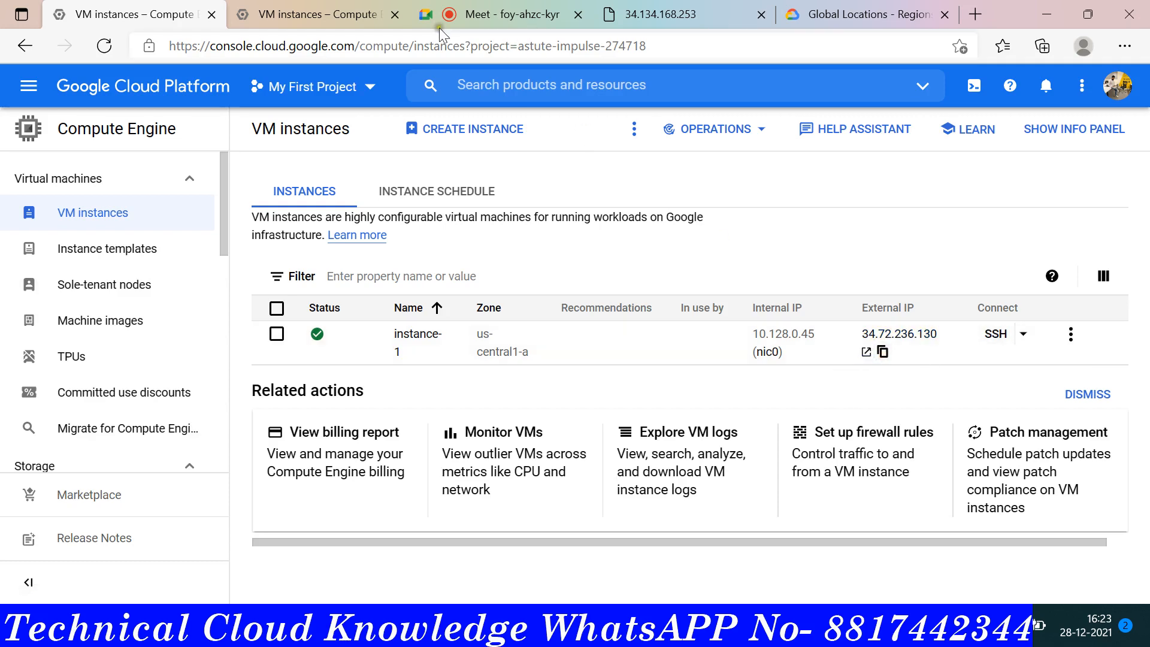
left_click(336, 15)
left_click(327, 38)
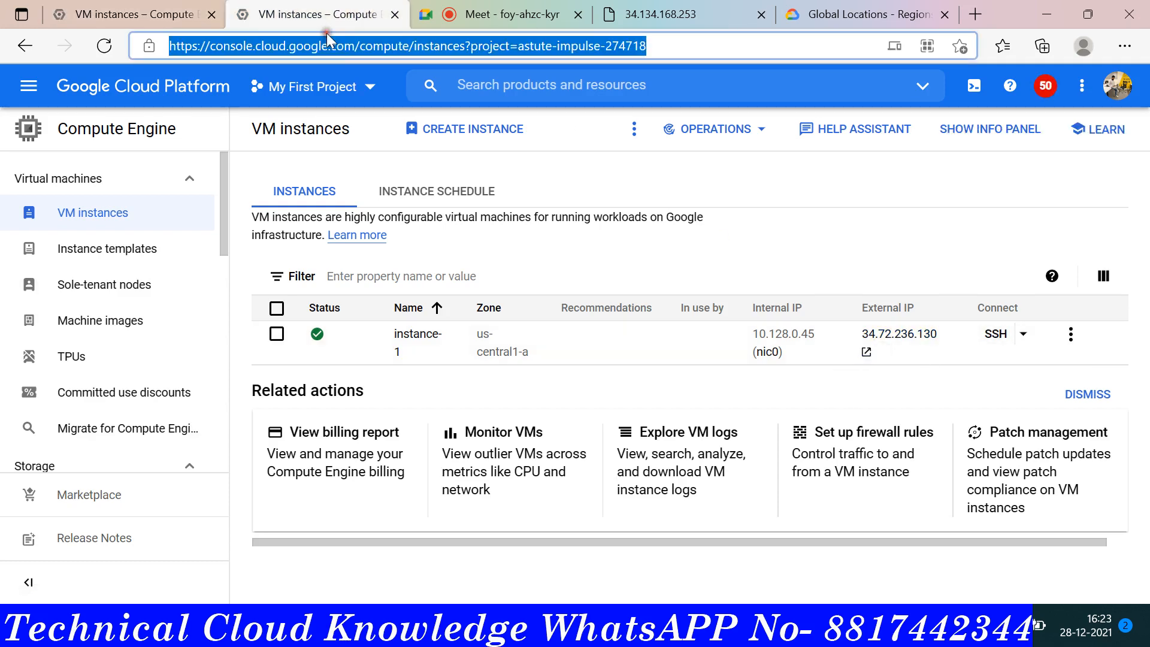
key("ctrl+v")
key("Return")
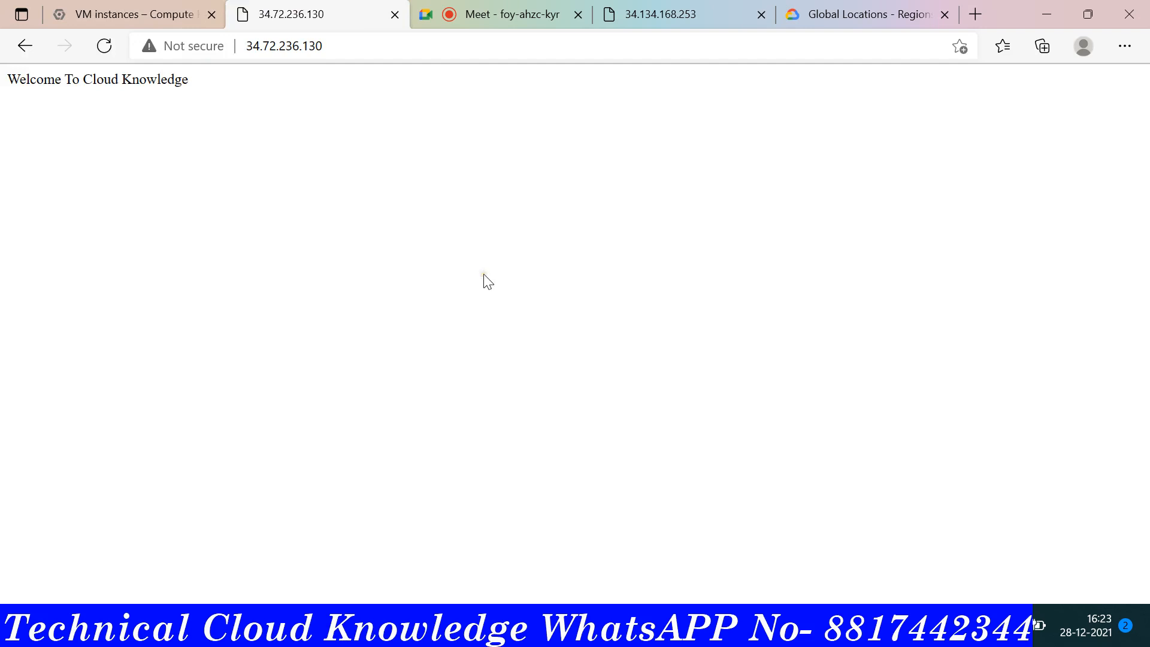
Return to the VM instances tab and close the first disconnected instance-2 SSH window, leaving its page.
left_click(125, 14)
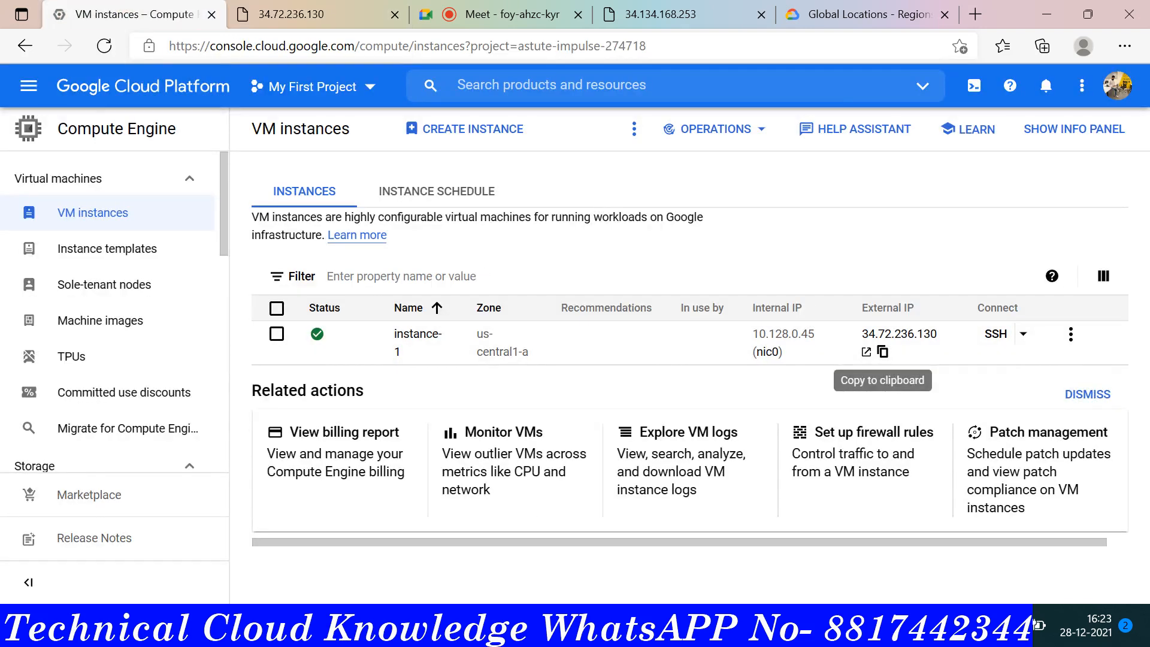
mouse_move(180, 634)
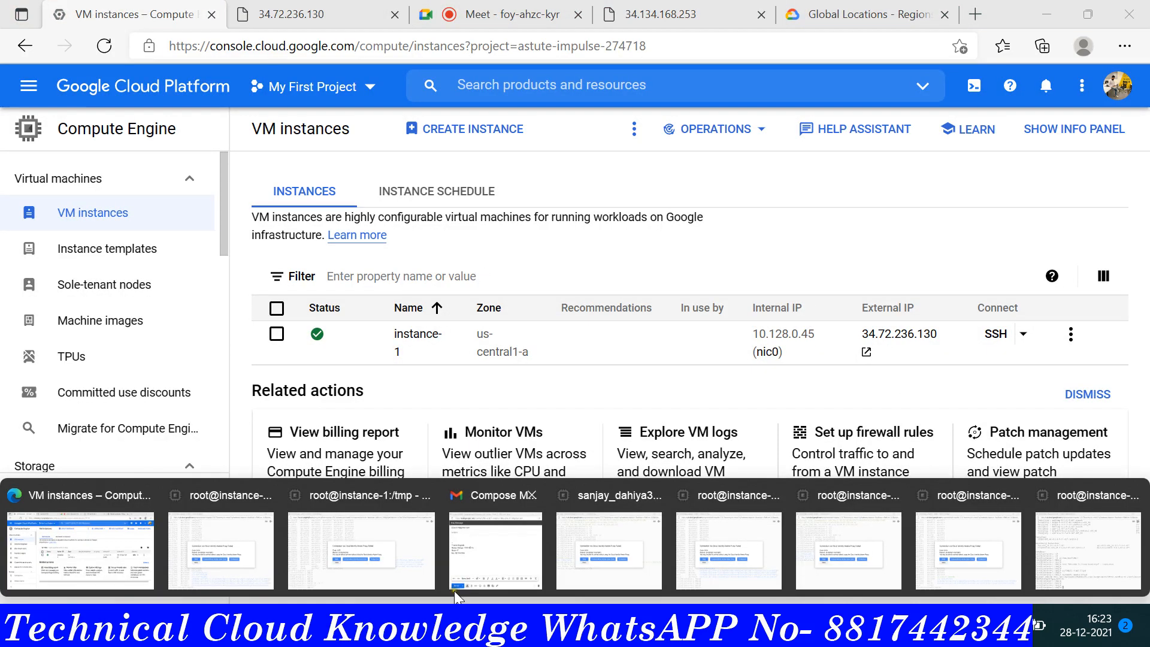
left_click(99, 552)
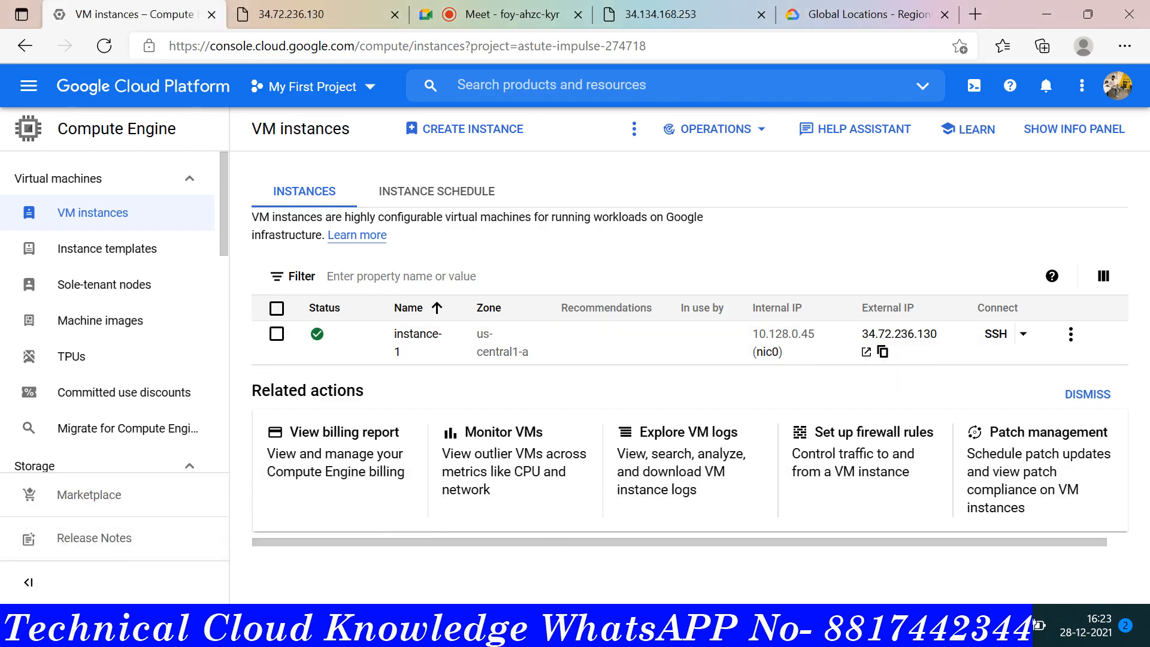
mouse_move(179, 633)
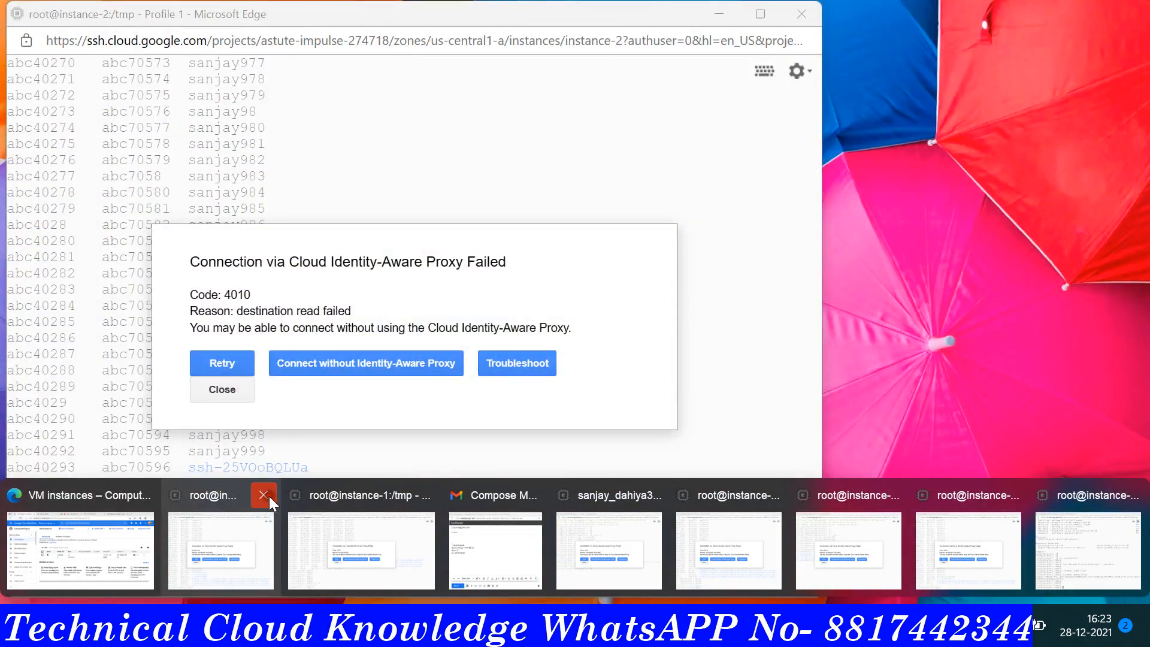
left_click(269, 496)
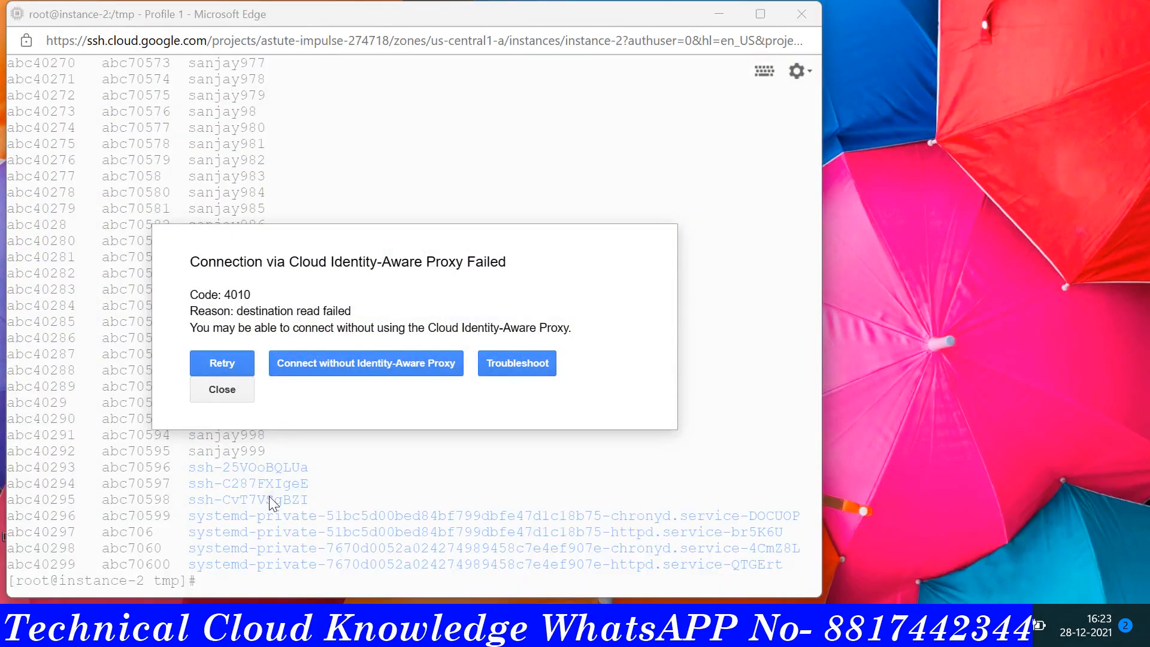
left_click(502, 134)
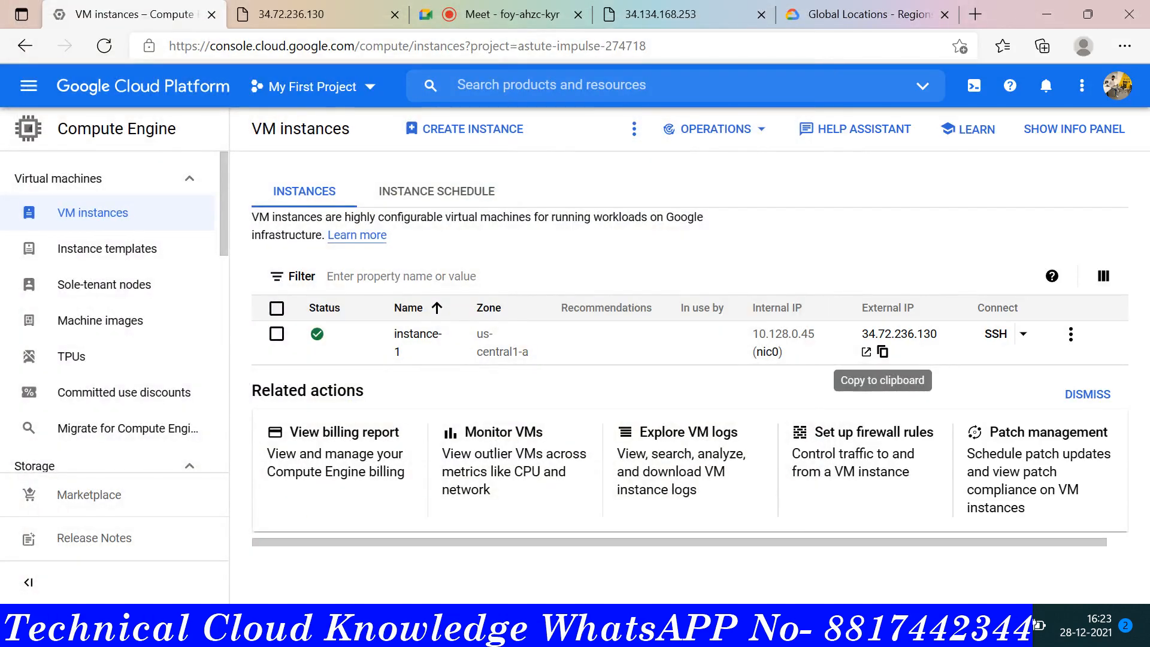
Close the disconnected instance-1 SSH windows for the root /tmp session and the ordinary user's home session.
mouse_move(180, 634)
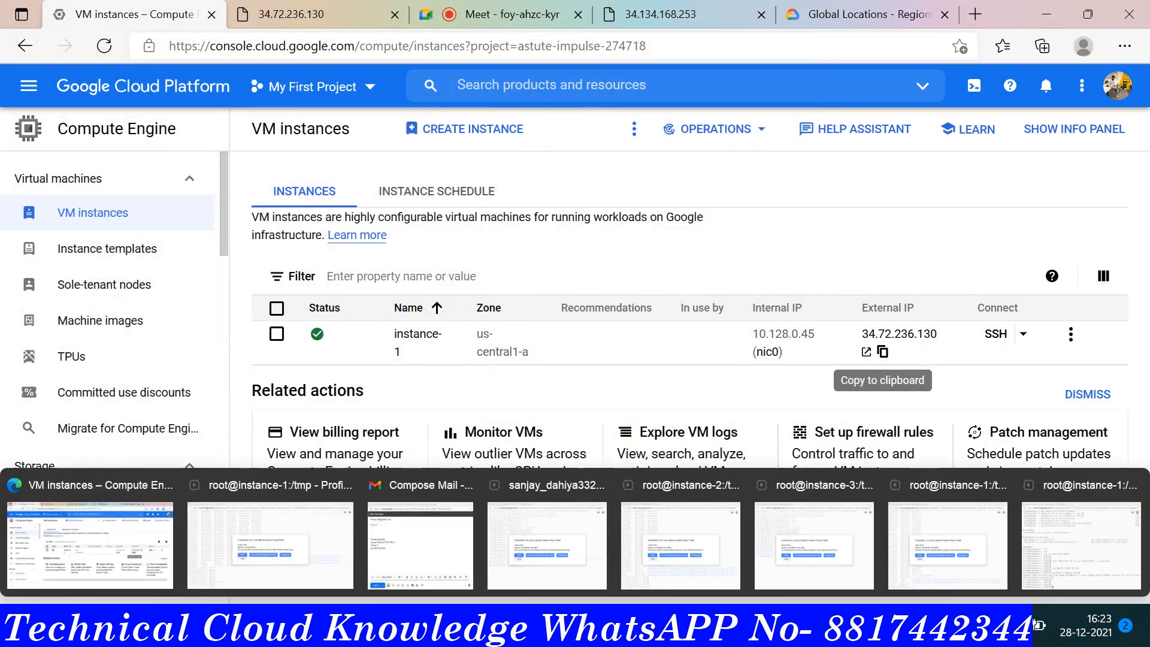
left_click(311, 551)
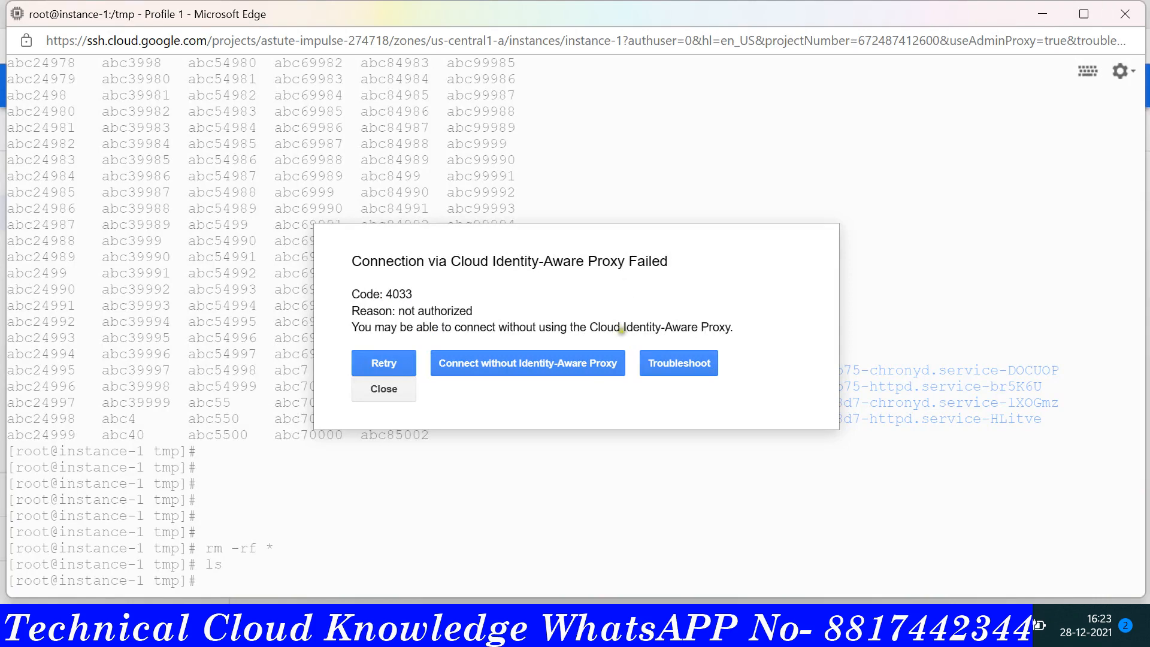
left_click(389, 394)
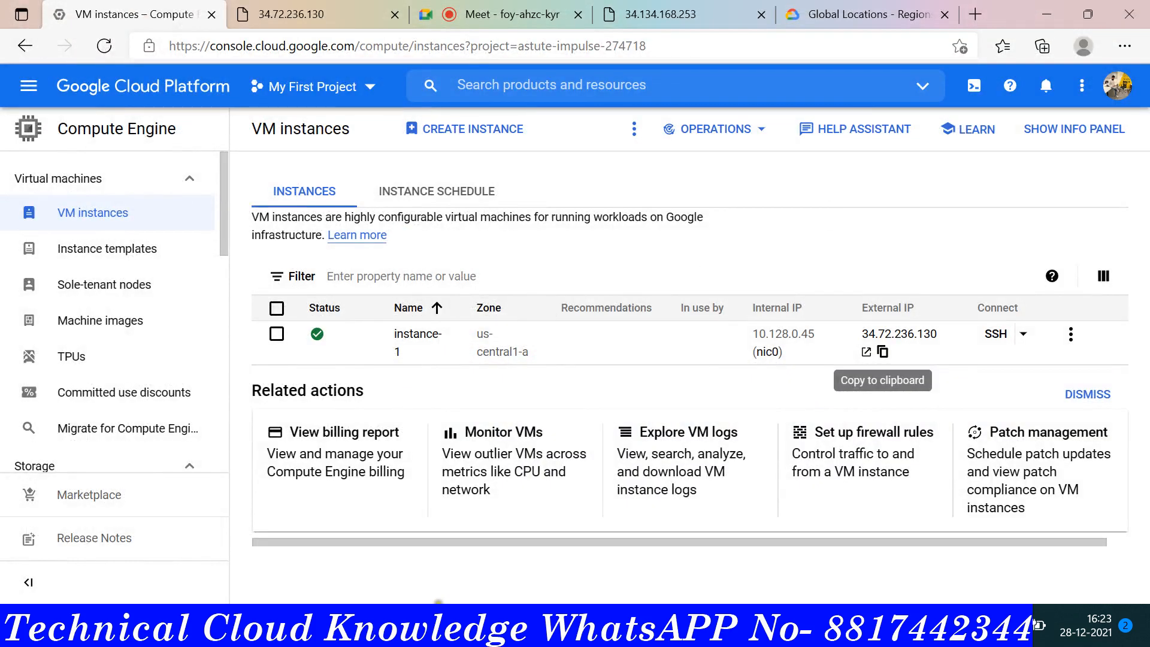
mouse_move(180, 634)
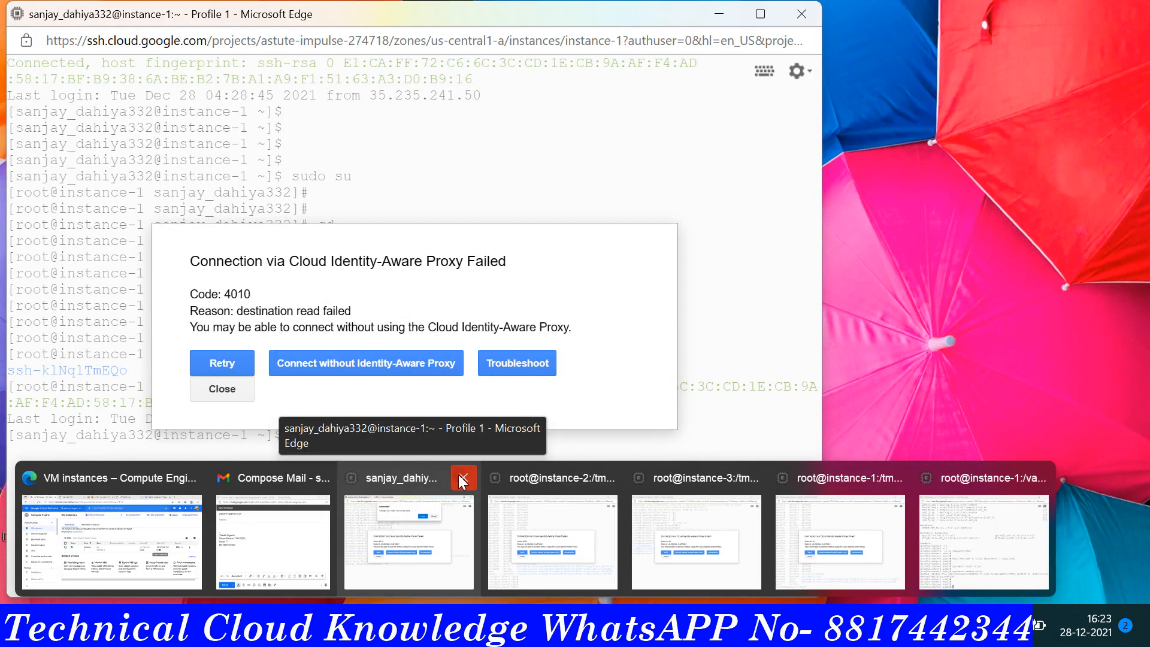
left_click(461, 477)
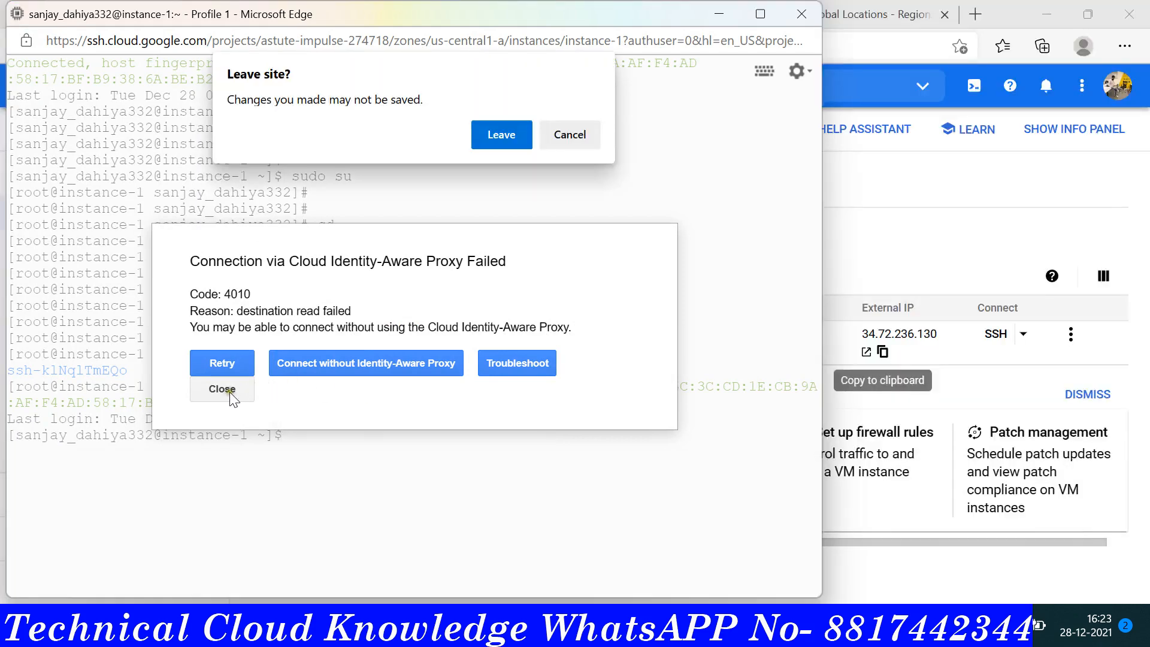
left_click(510, 139)
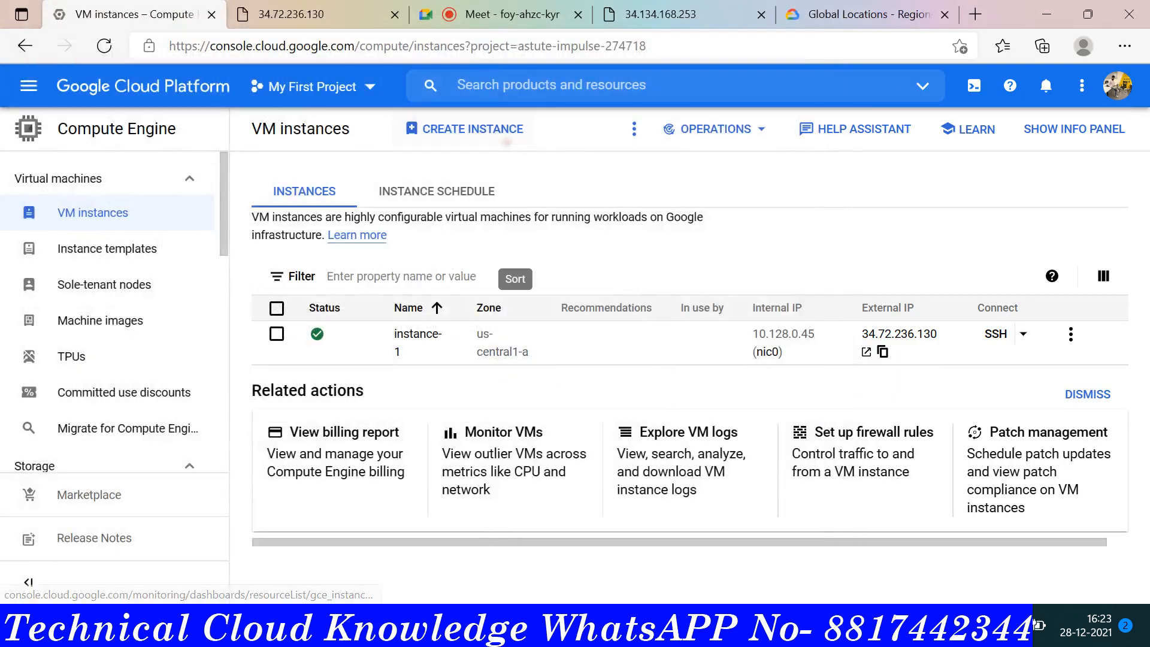
Close the disconnected instance-2 and instance-3 root SSH windows, leaving each page.
mouse_move(480, 558)
left_click(476, 537)
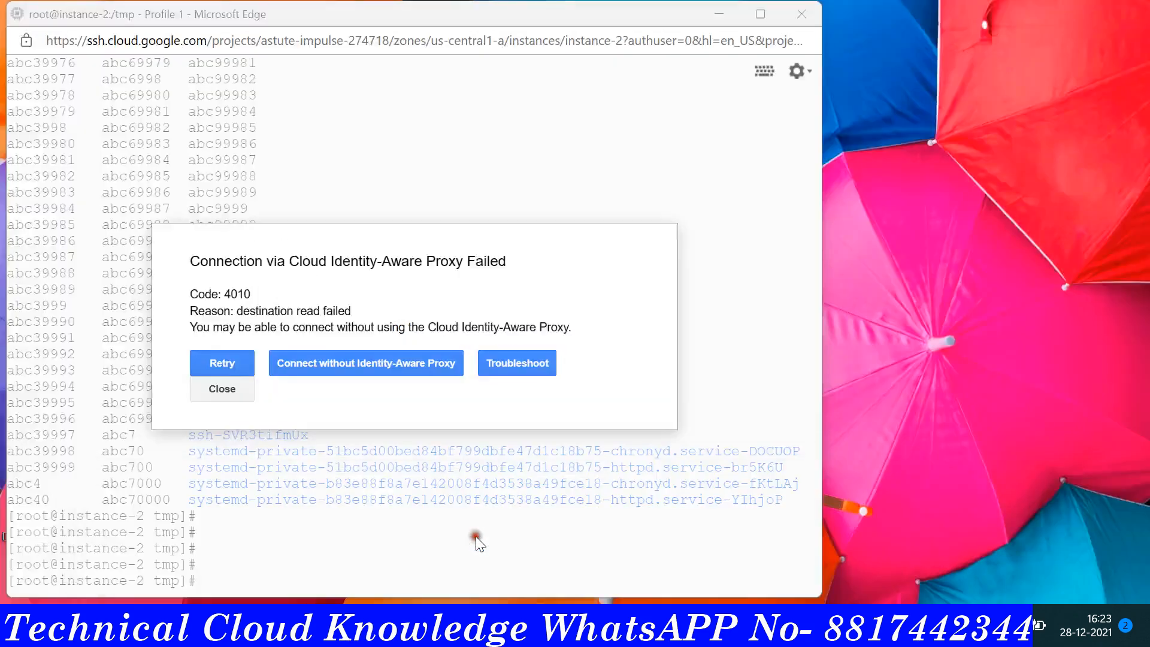
left_click(798, 11)
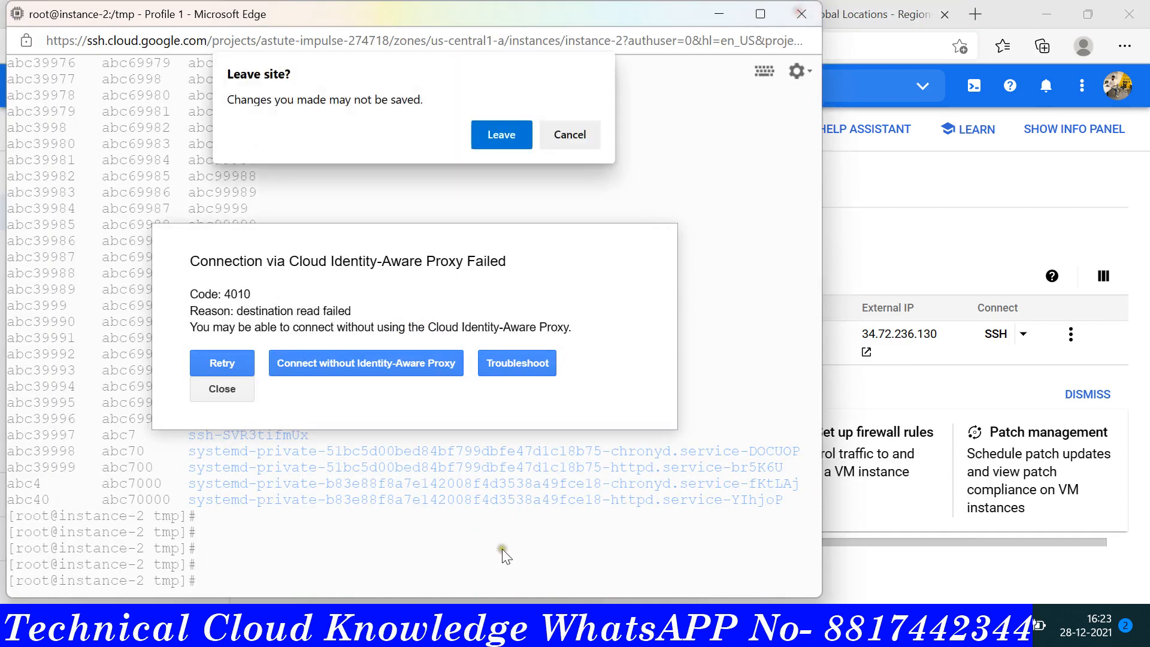
left_click(510, 139)
mouse_move(535, 623)
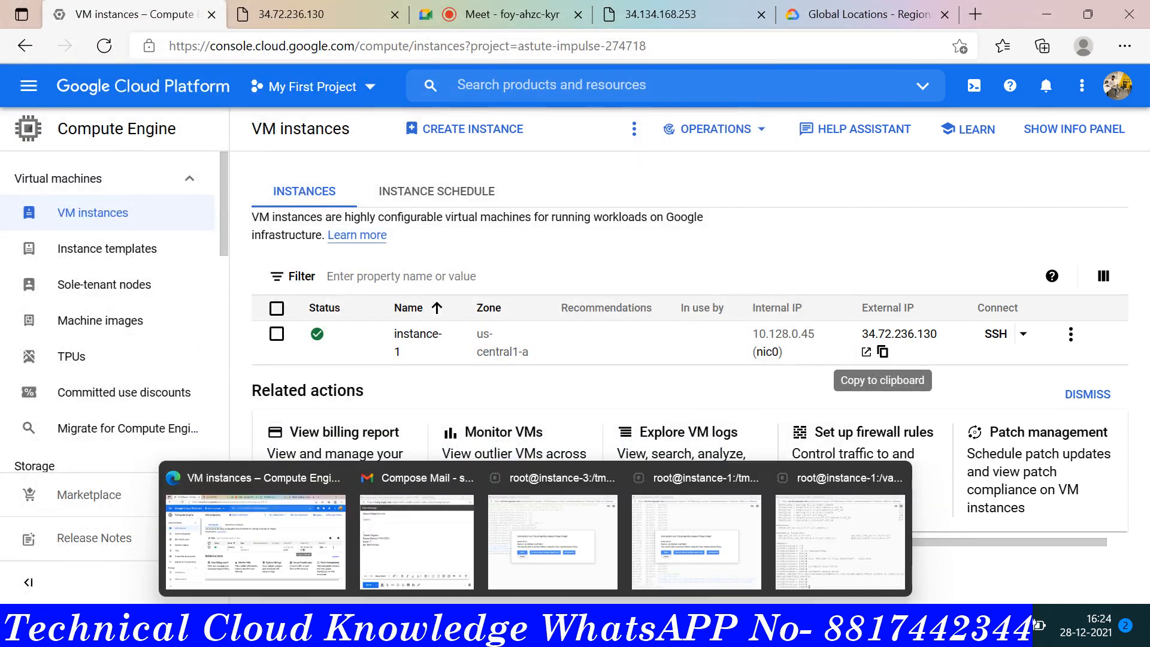
left_click(563, 532)
left_click(802, 13)
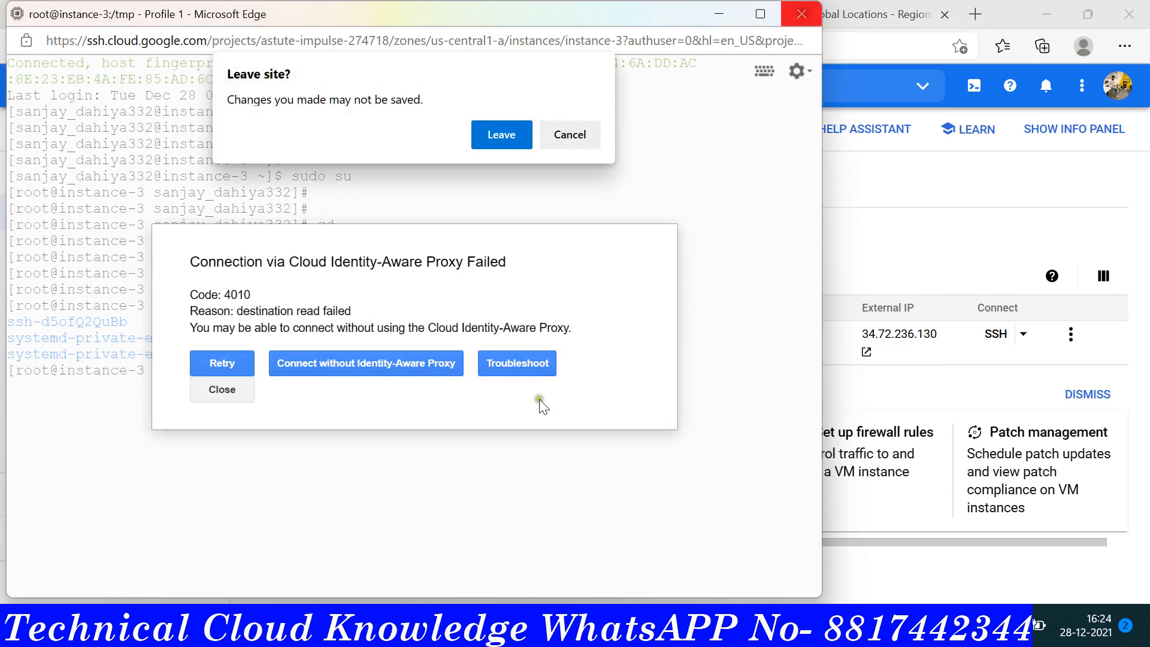
left_click(511, 129)
Close the unsent mail compose window and the disconnected instance-1 SSH window in /tmp.
mouse_move(535, 623)
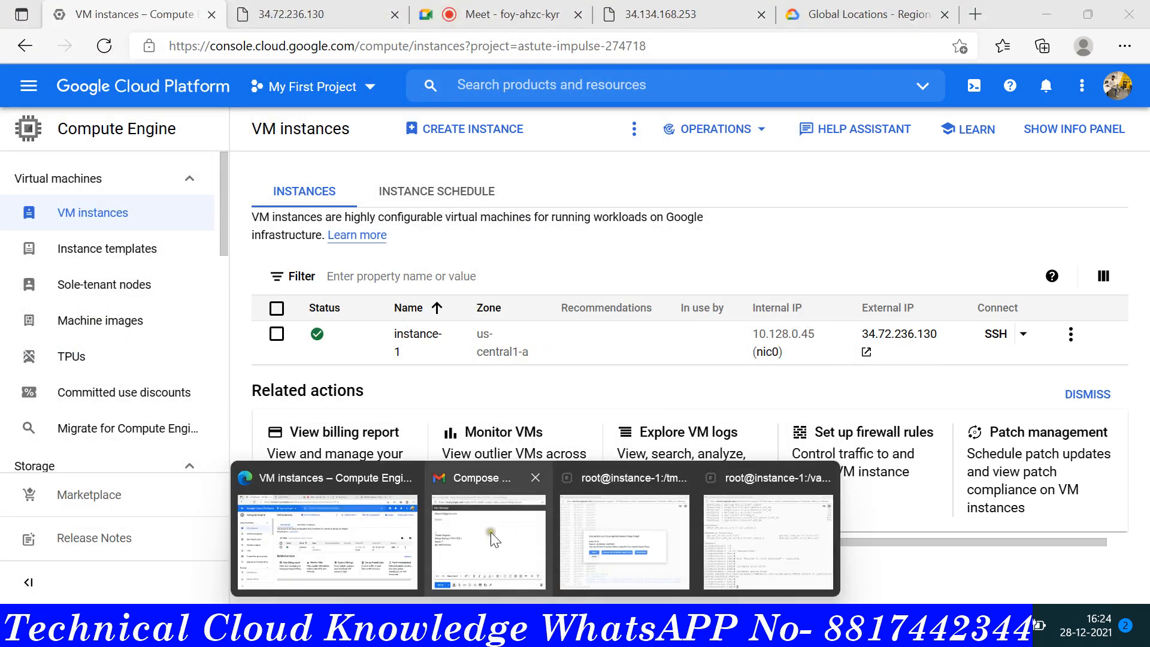
left_click(491, 533)
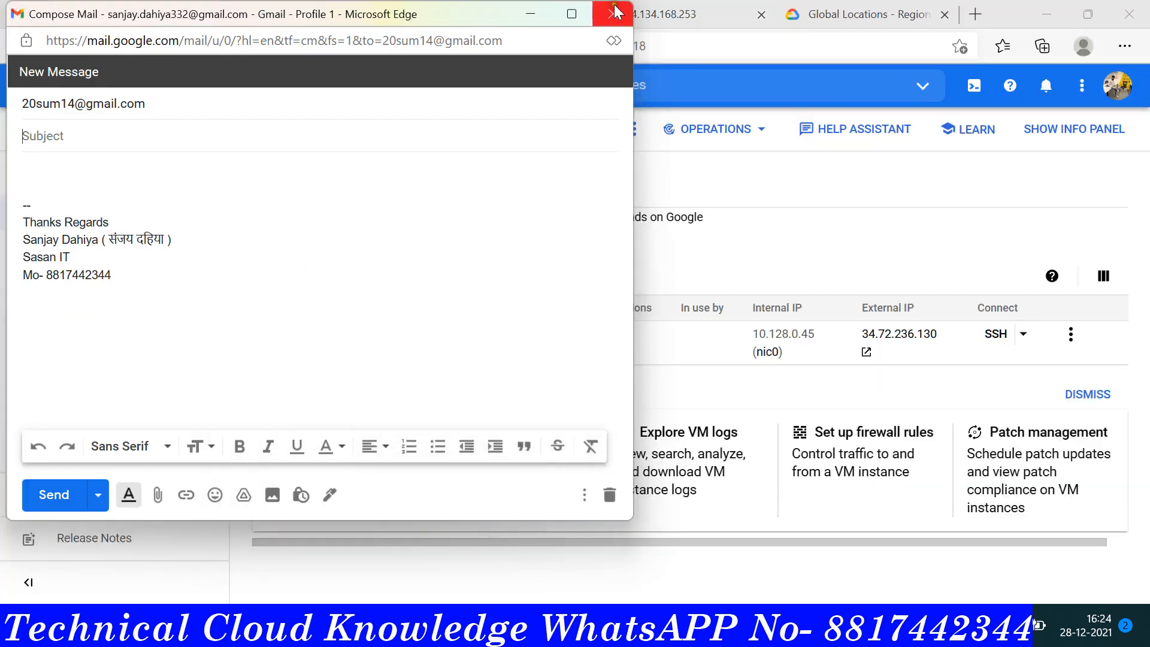
left_click(615, 10)
mouse_move(536, 626)
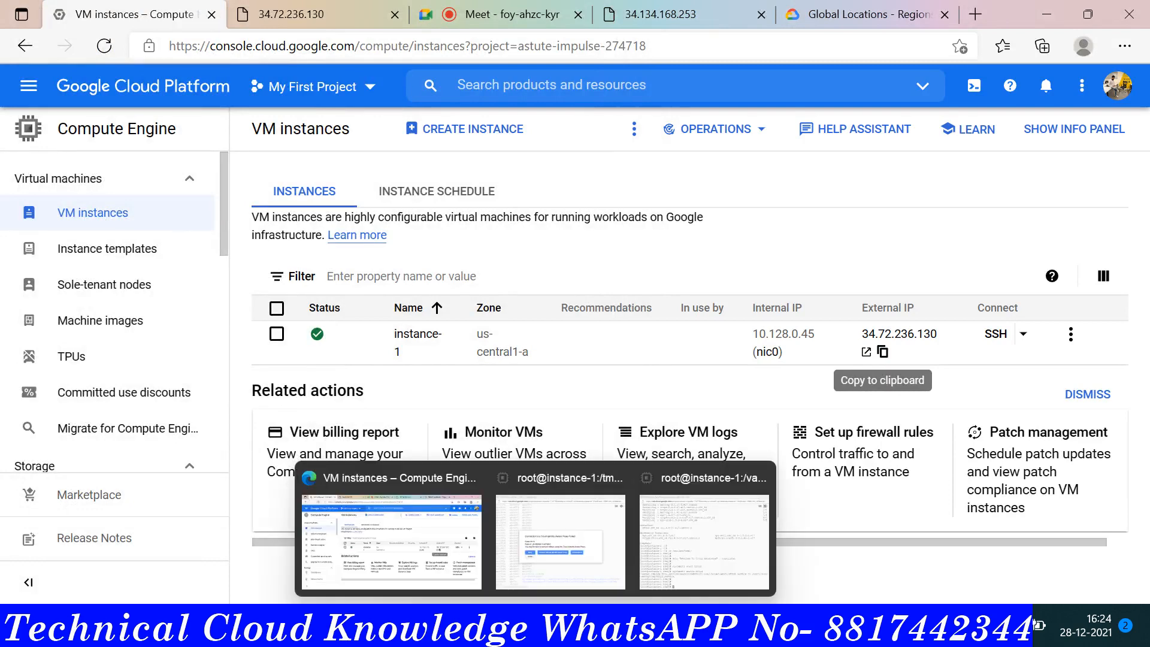
left_click(570, 531)
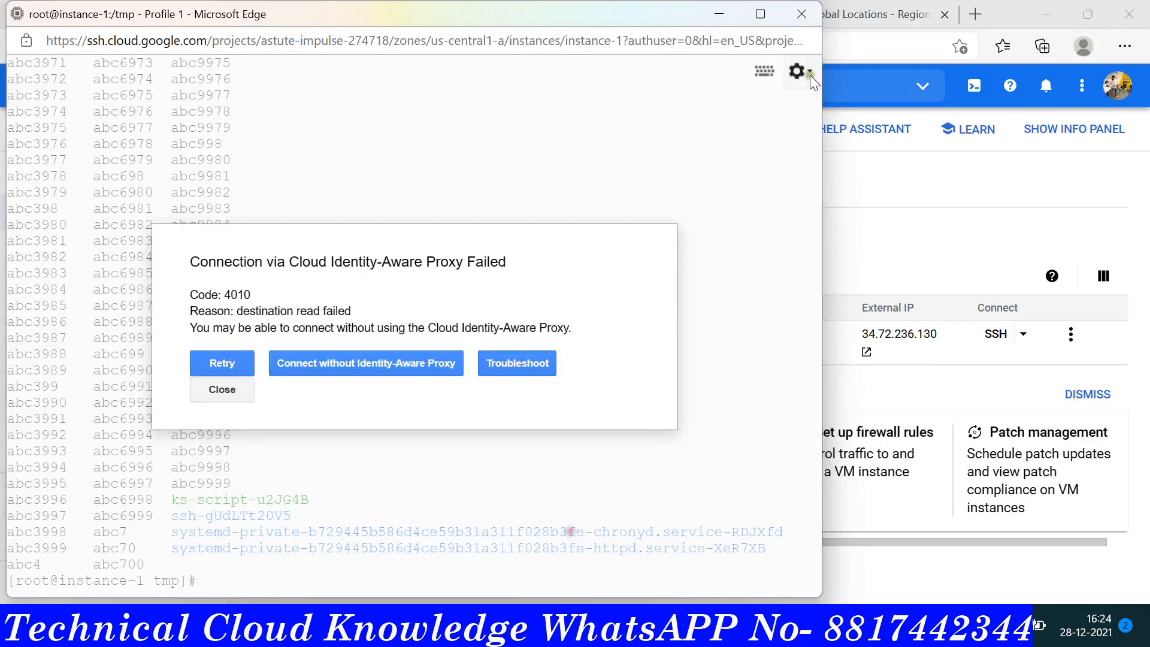
left_click(793, 17)
left_click(494, 135)
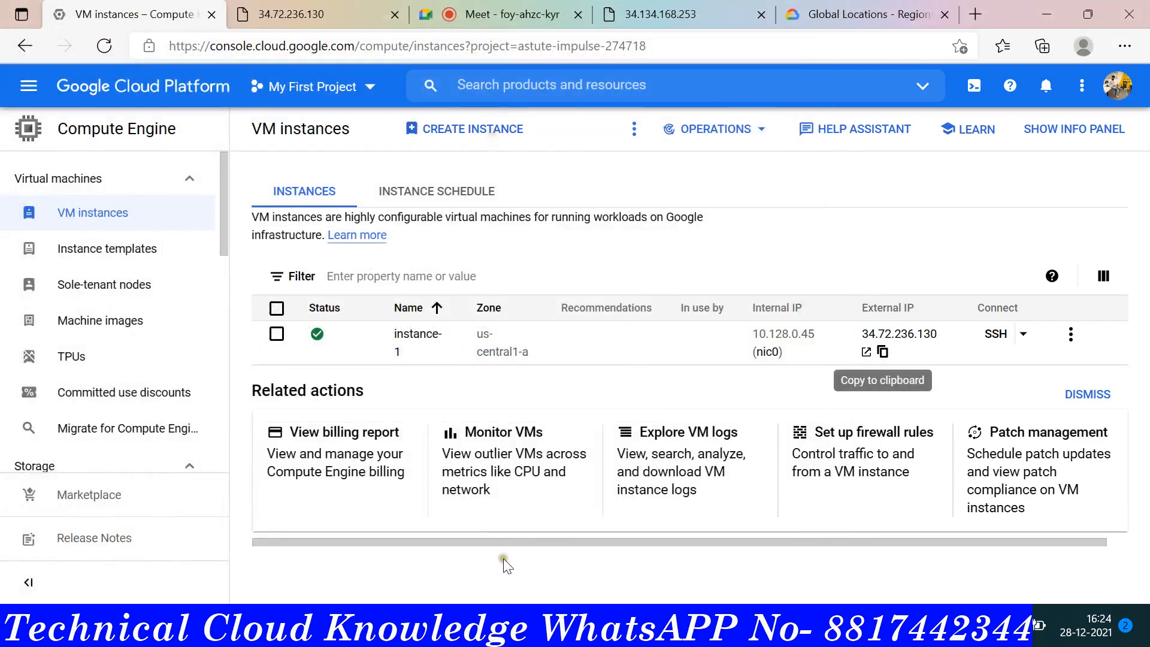
In the active instance-1 SSH session, change to /tmp/ and create empty files with touch abc{1..100000}.
mouse_move(535, 627)
left_click(623, 543)
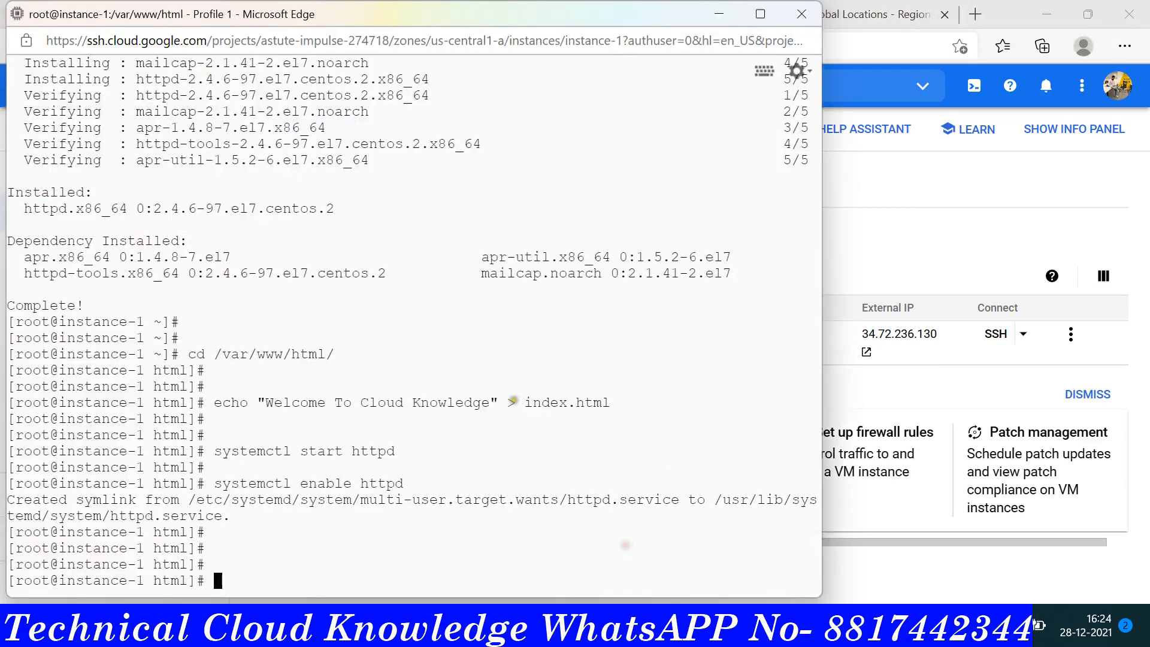
key("Return")
key("Return")
key("Return")
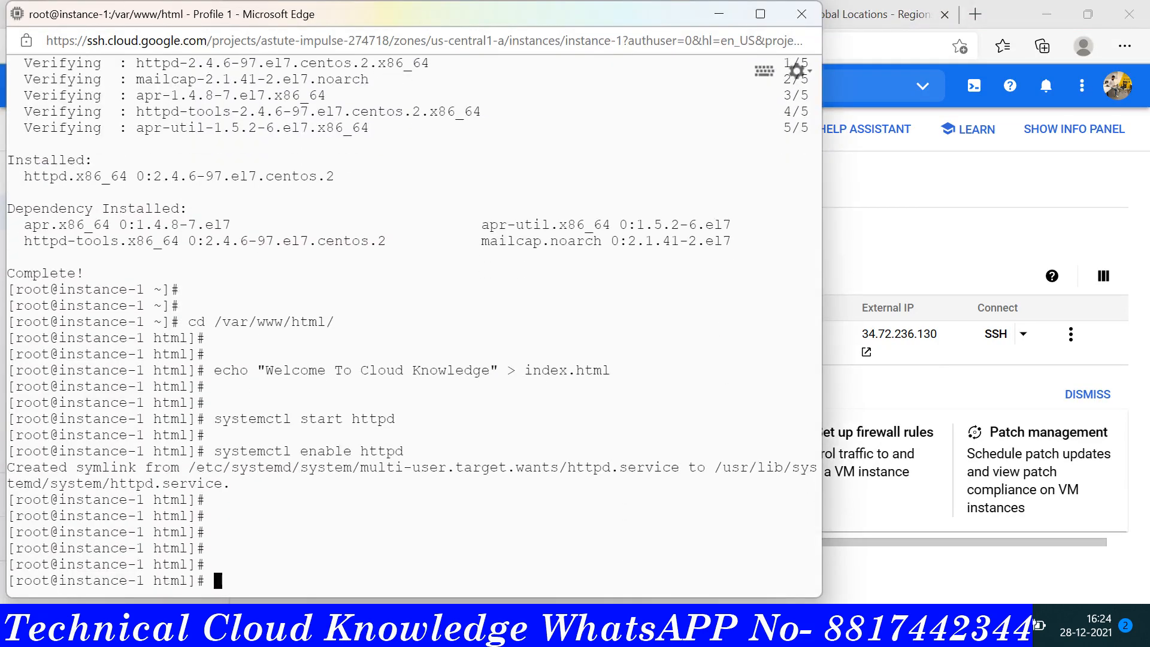
type("cd /tmp/")
key("Return")
key("Return")
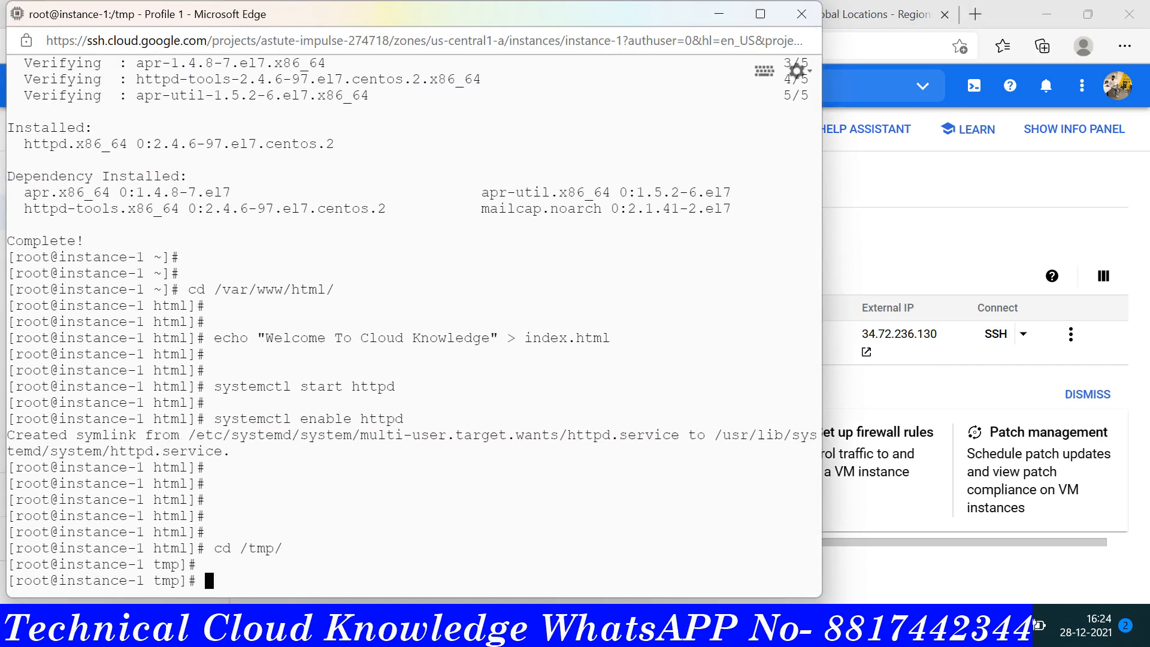
type("touch  abc{1..100000}")
key("Return")
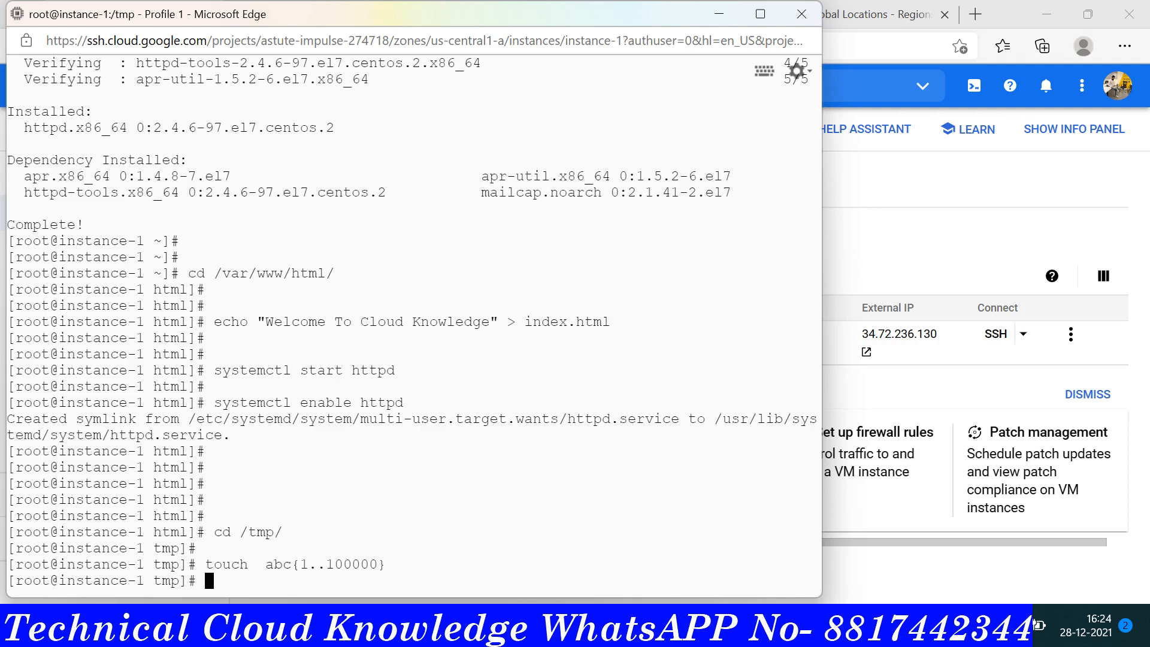
List the contents of /tmp in long format with ll.
type("ll")
key("Return")
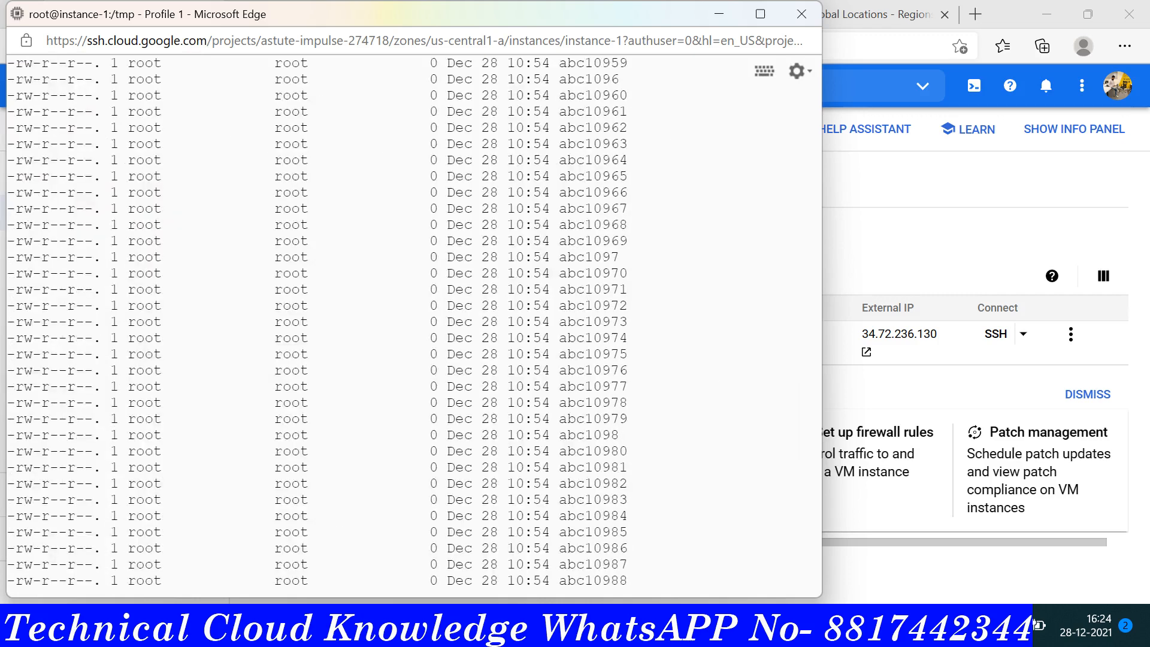
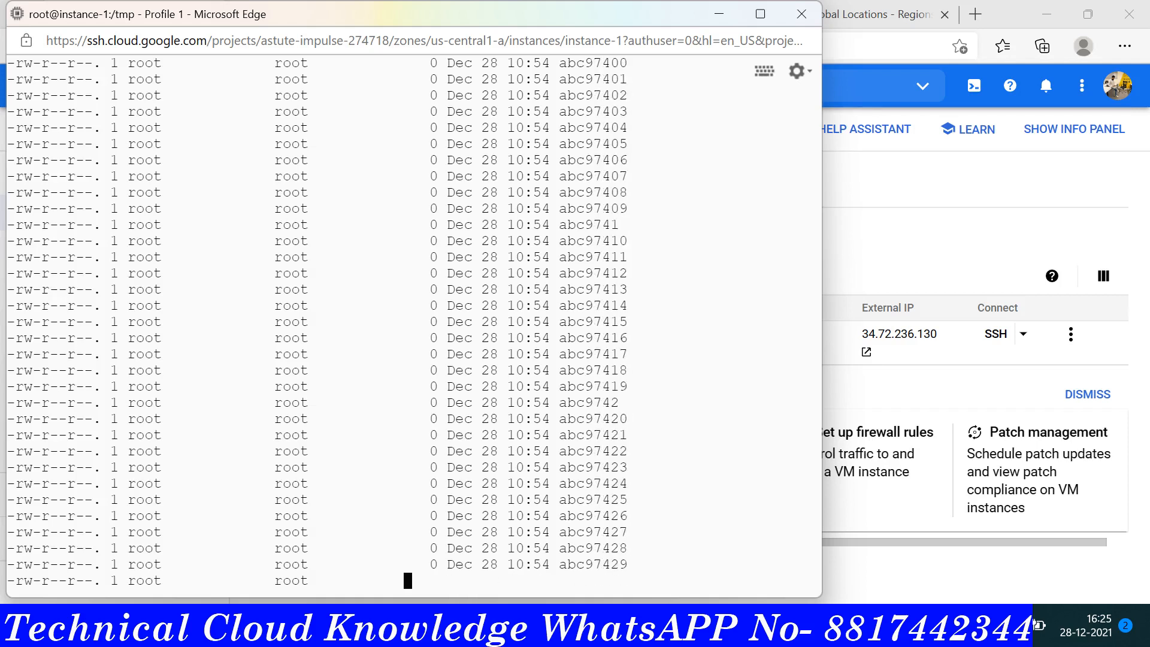
key("Return")
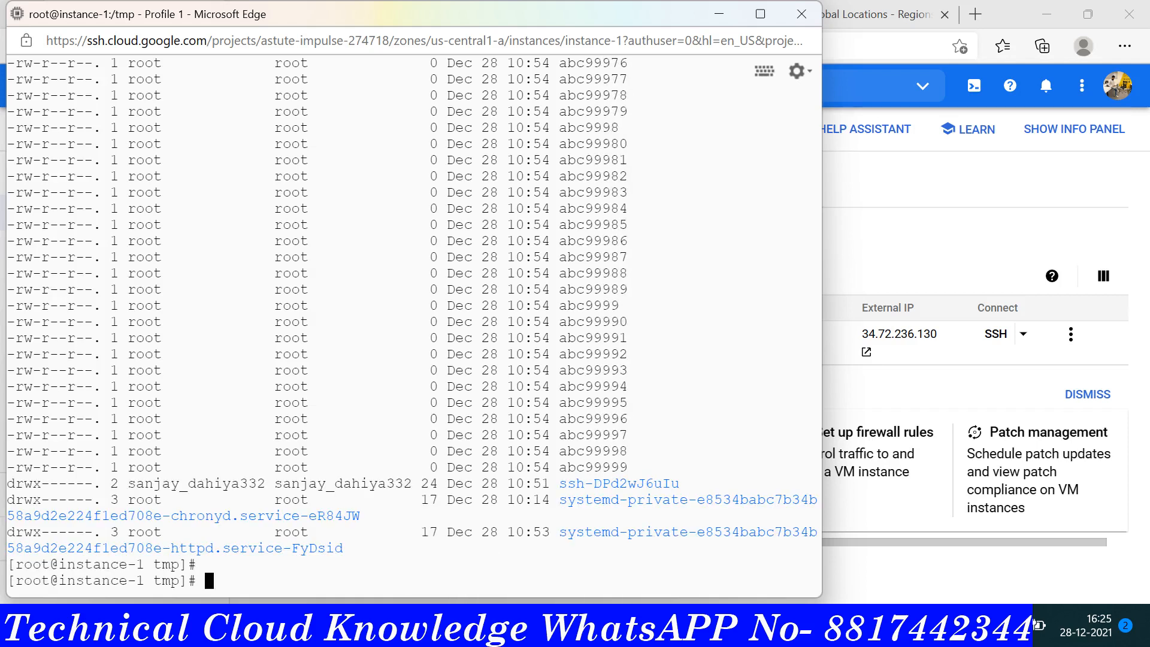
Return to the Cloud console, go to Compute Engine's Snapshots page and start creating a new snapshot.
left_click(1007, 8)
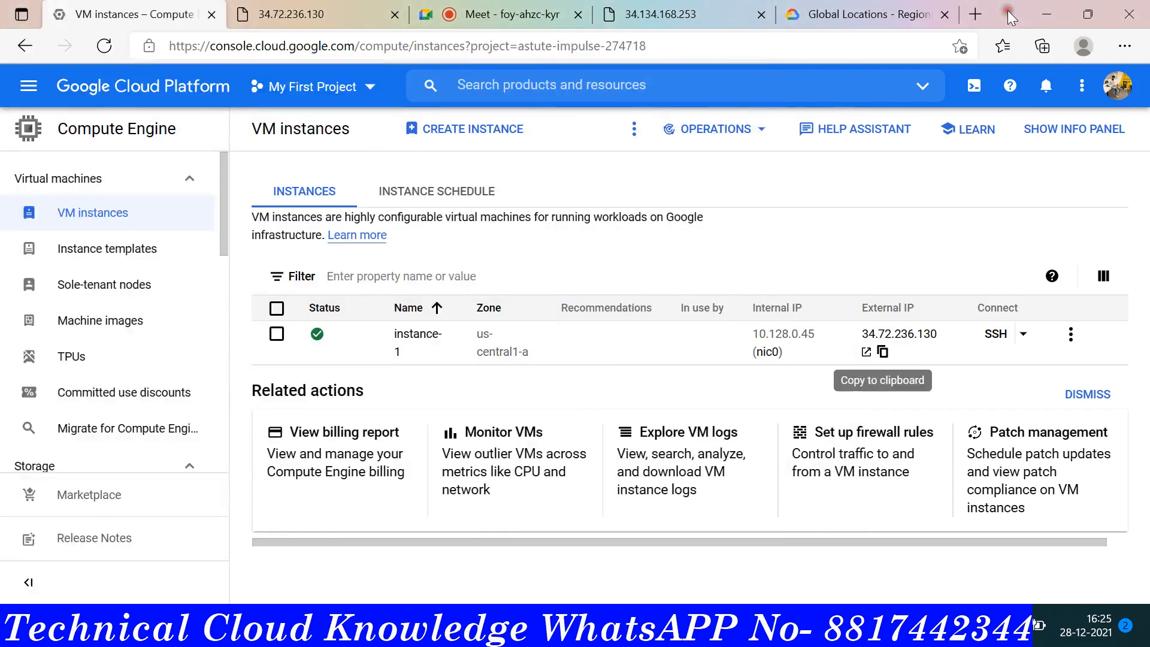
left_click(30, 87)
mouse_move(146, 293)
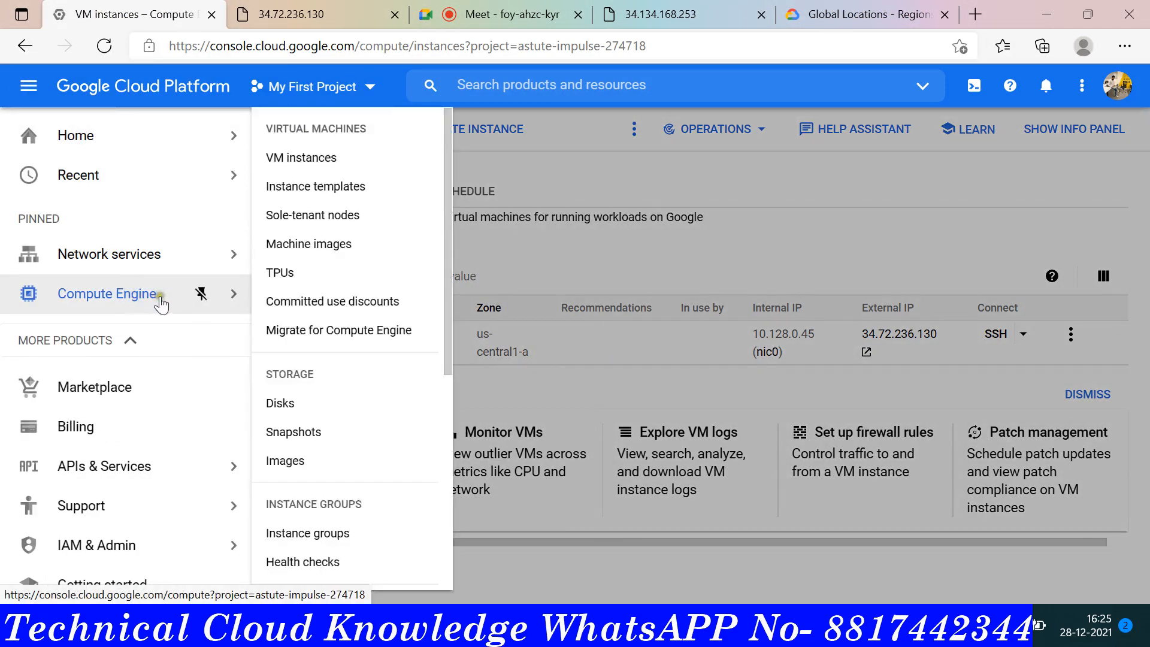
left_click(305, 432)
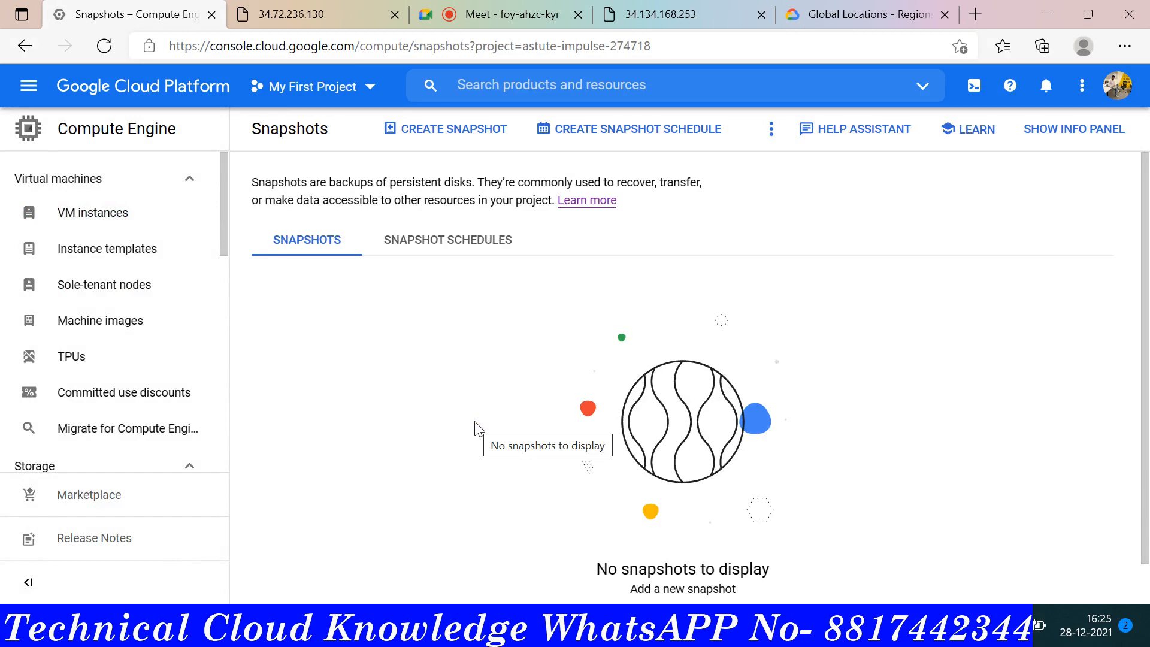
scroll(760, 467, "down", 1)
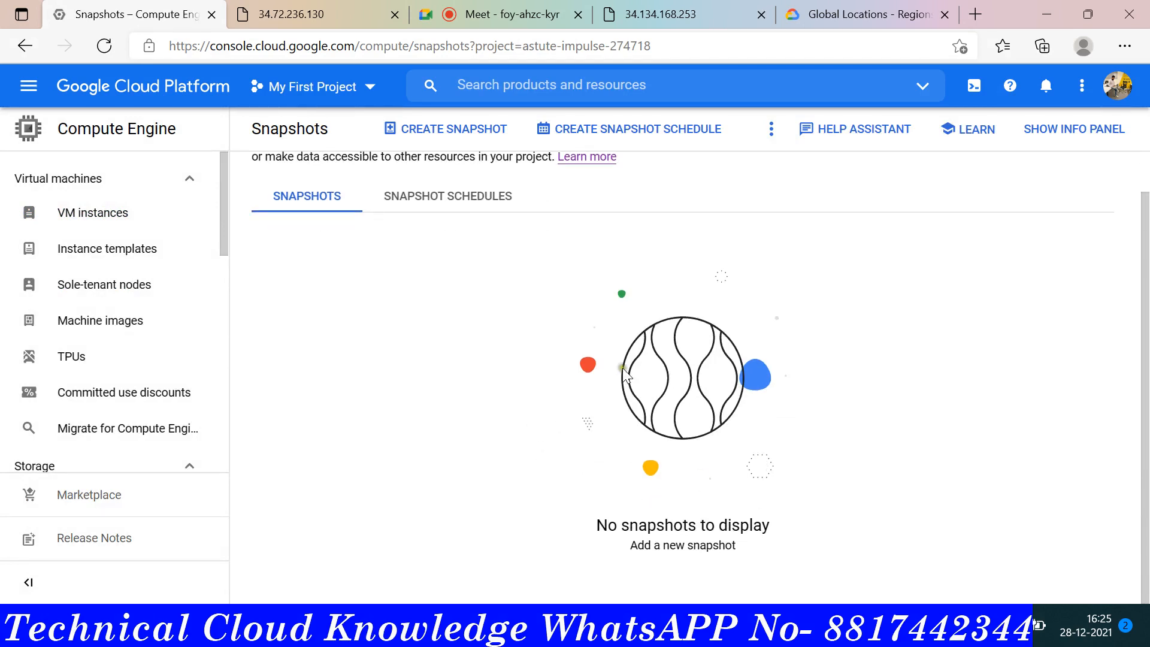
scroll(765, 409, "up", 1)
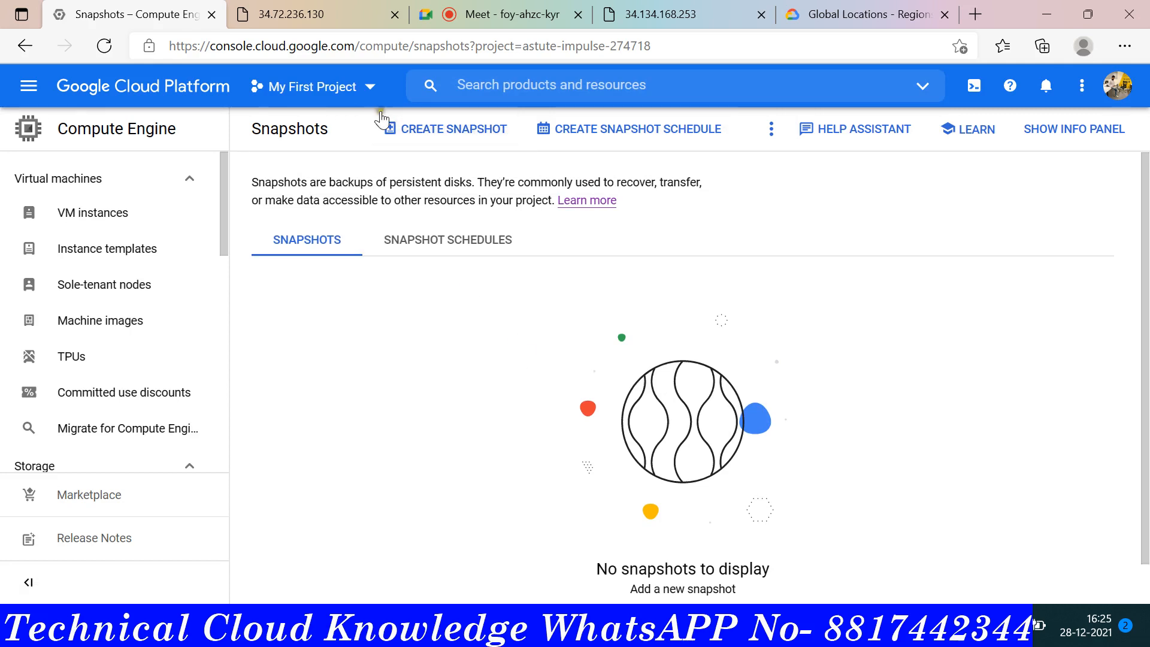
left_click(396, 137)
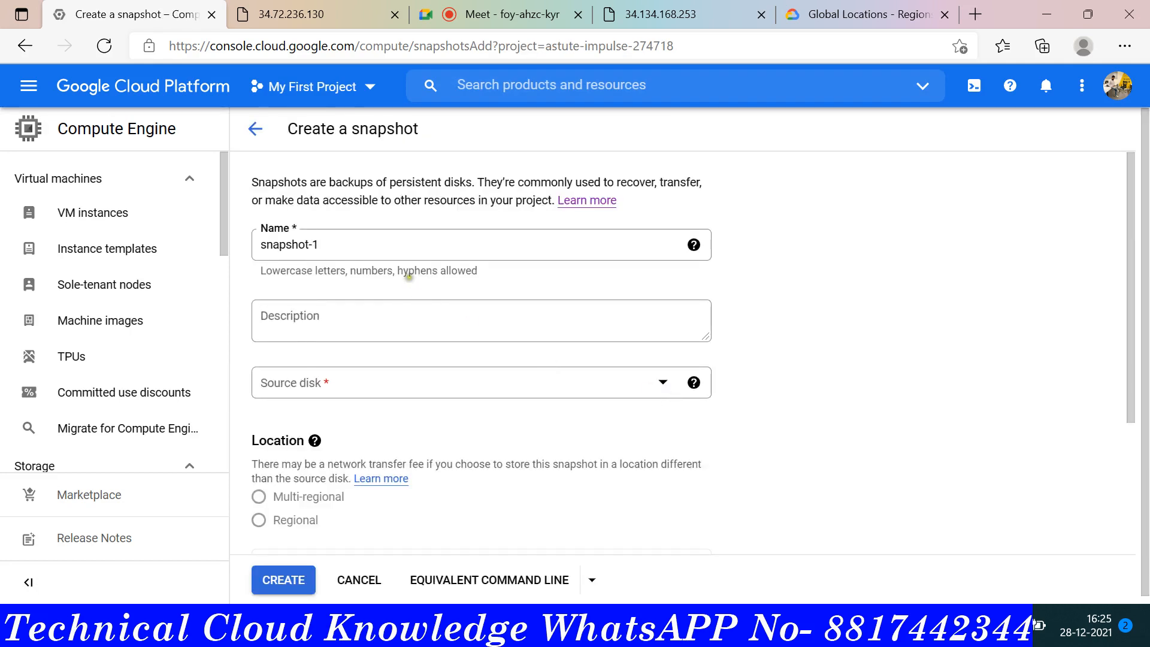
Set the new snapshot's name to snapshot-1.
left_click(321, 236)
key("ctrl+a")
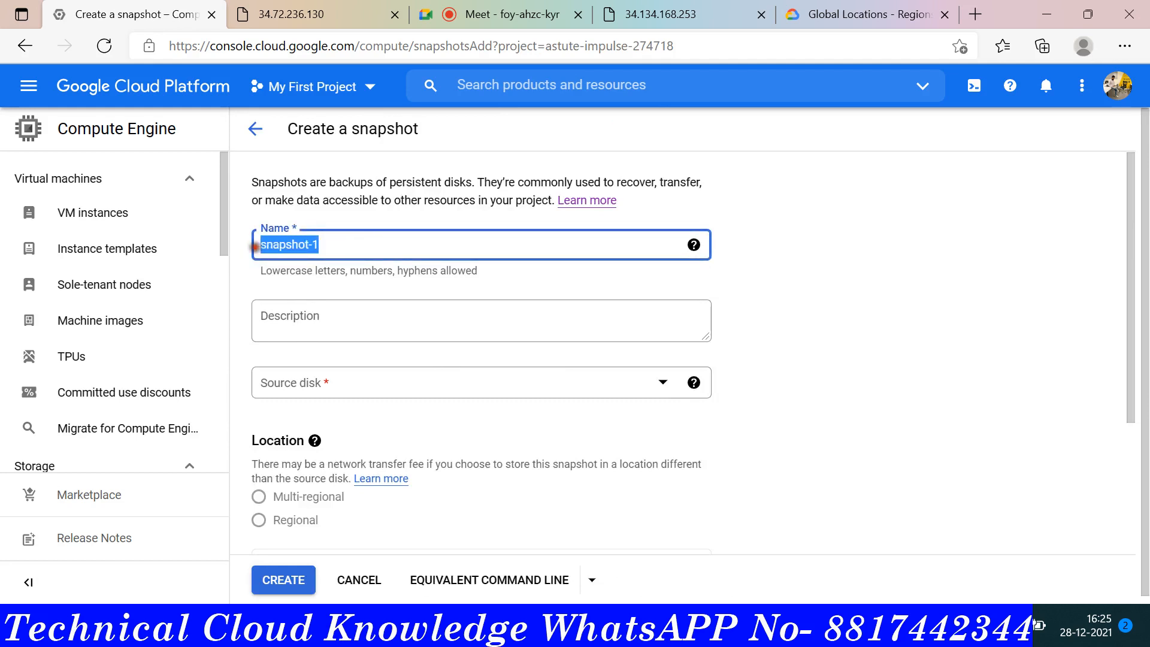
type("snap")
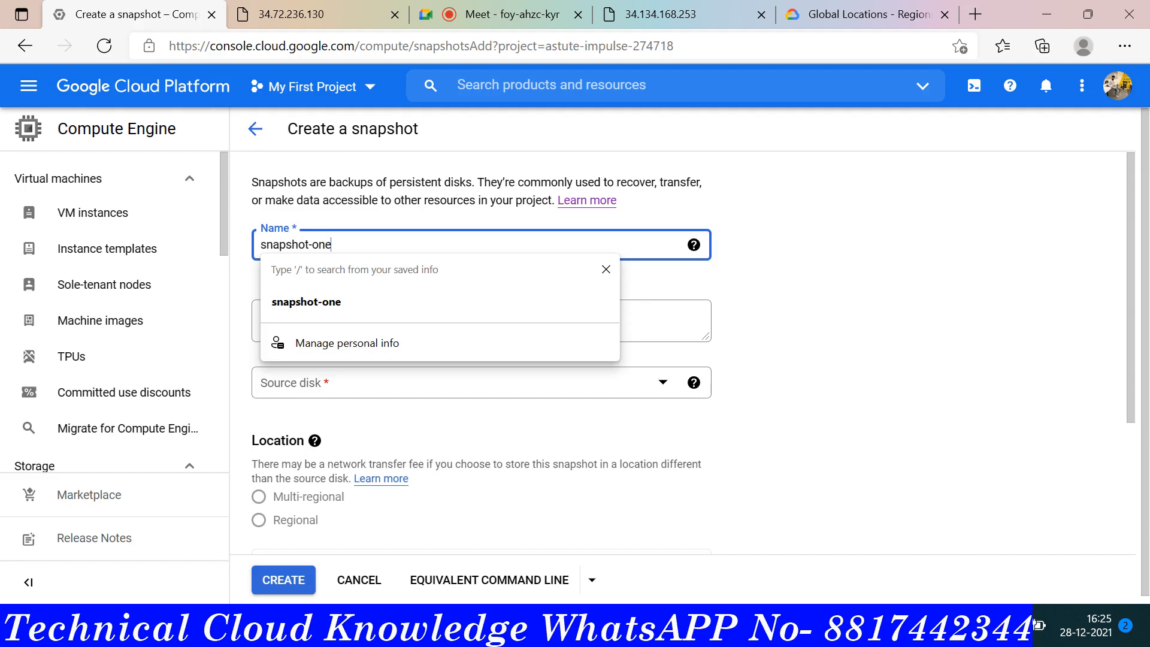
type("shot-1")
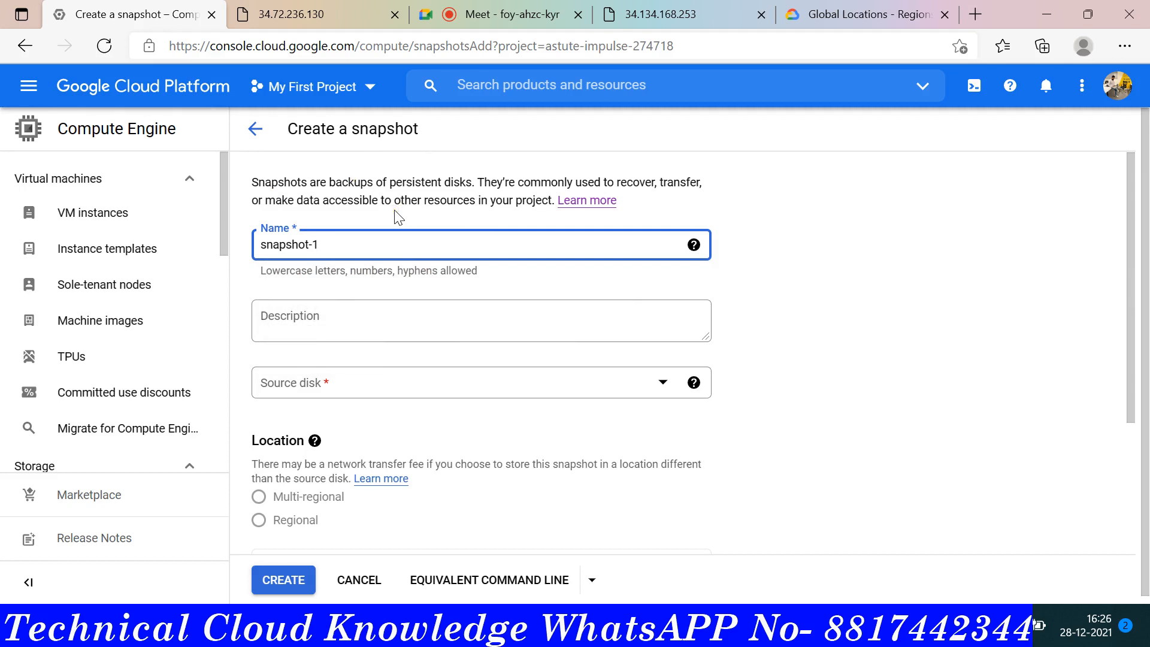
Skim the linked documentation on working with persistent disk snapshots, and return to the snapshot creation form.
left_click(595, 204)
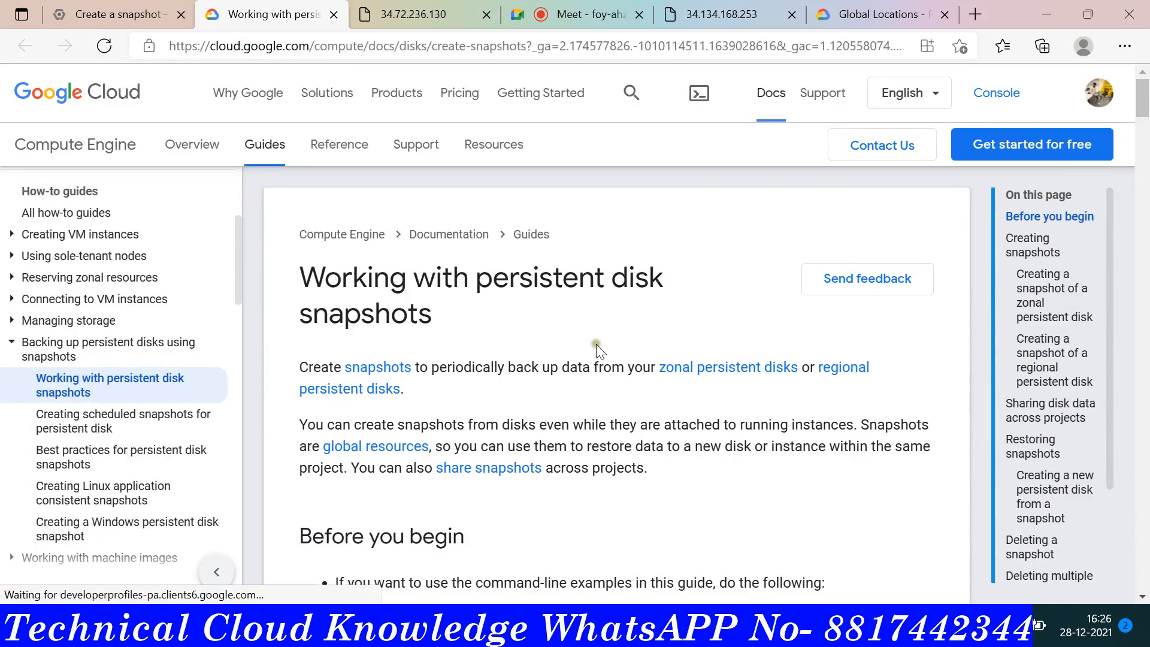
scroll(604, 350, "down", 10)
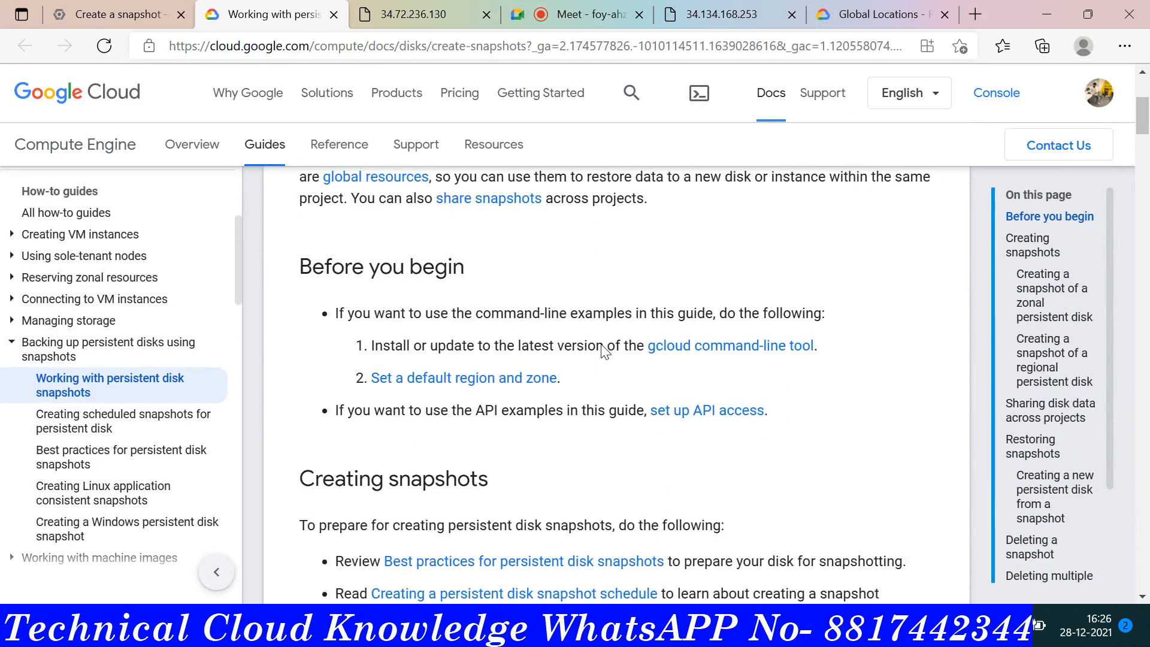
scroll(604, 351, "down", 15)
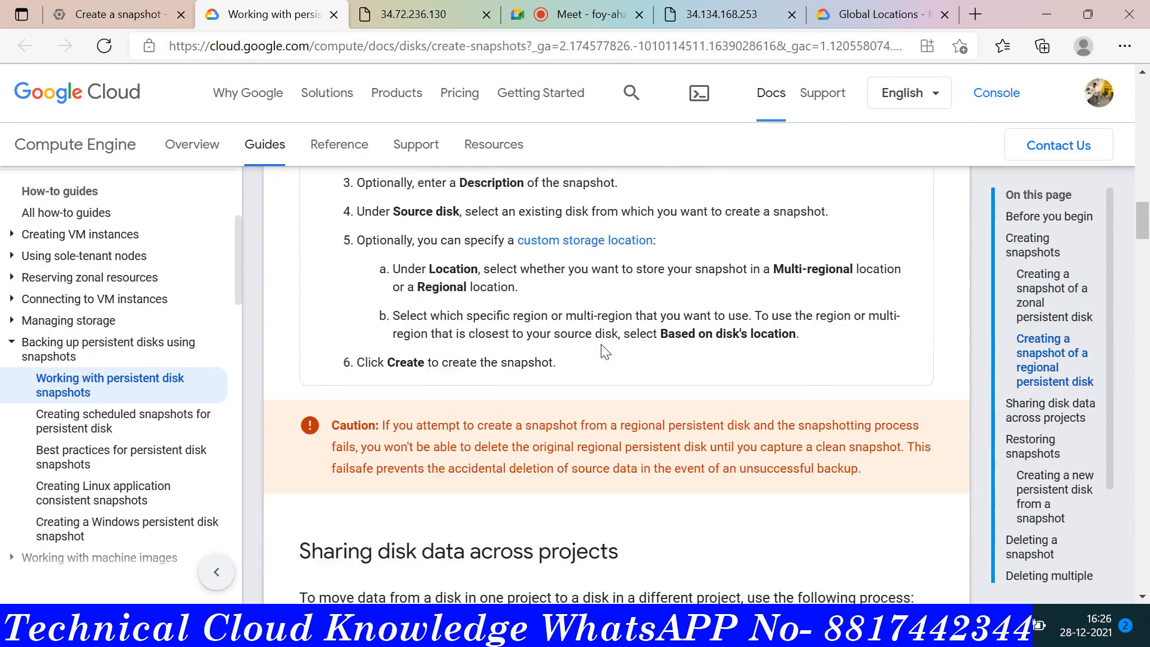
left_click(112, 14)
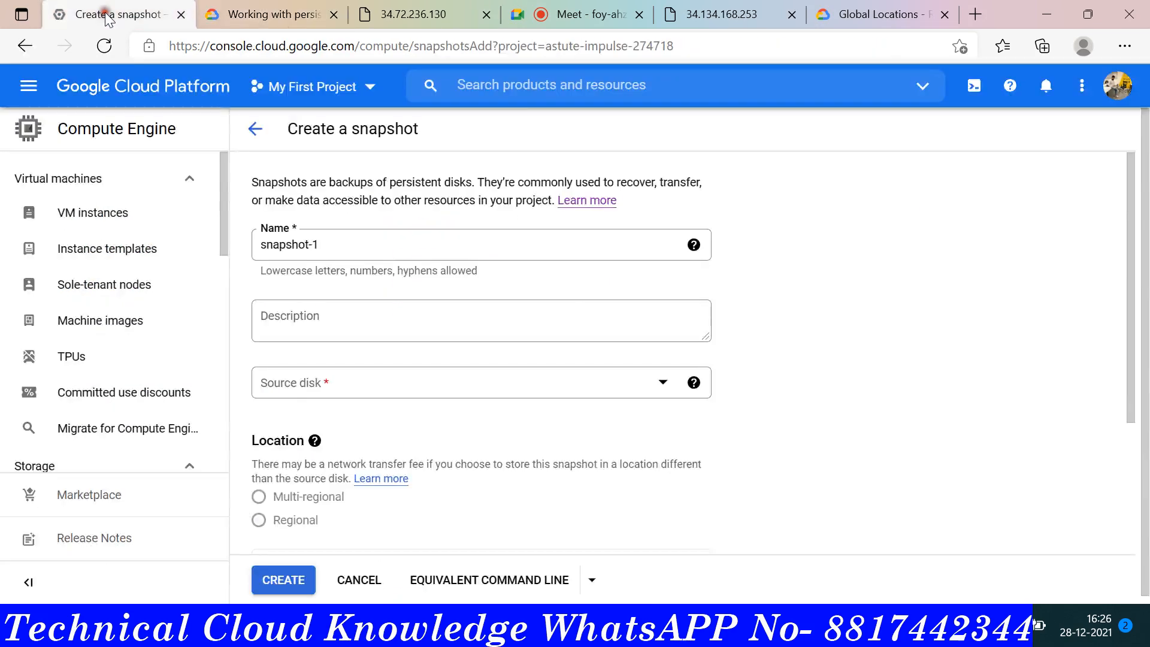
Open the source disk choices for the snapshot.
left_click(381, 397)
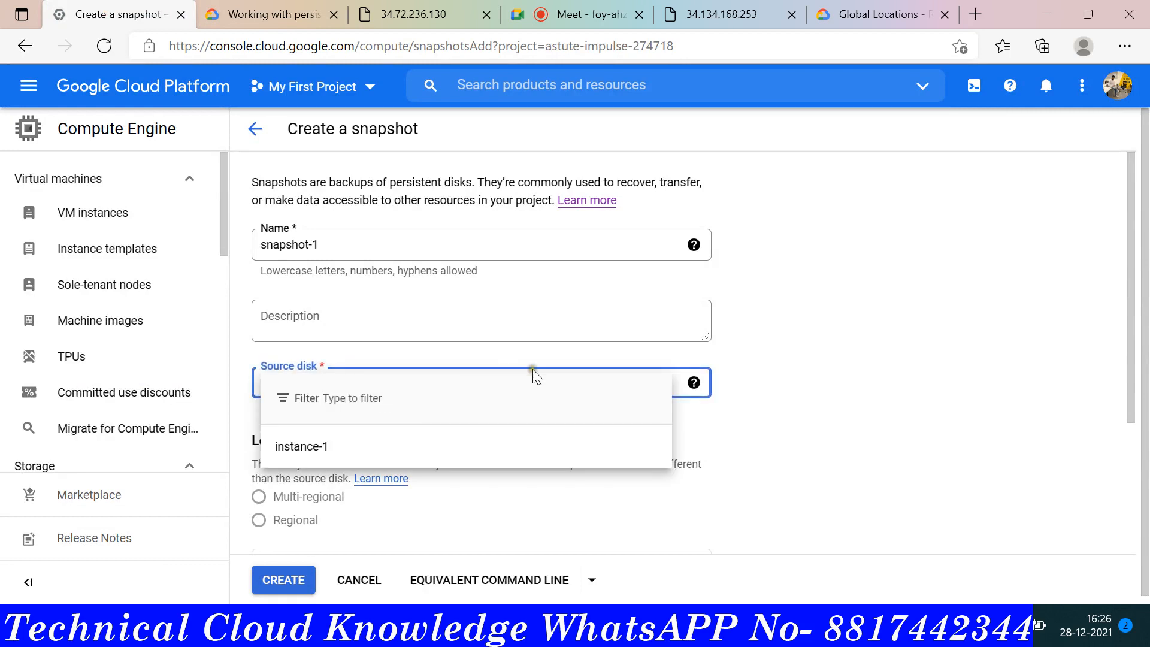
Choose instance-1 as the snapshot's source disk and view the help note for that field.
left_click(312, 448)
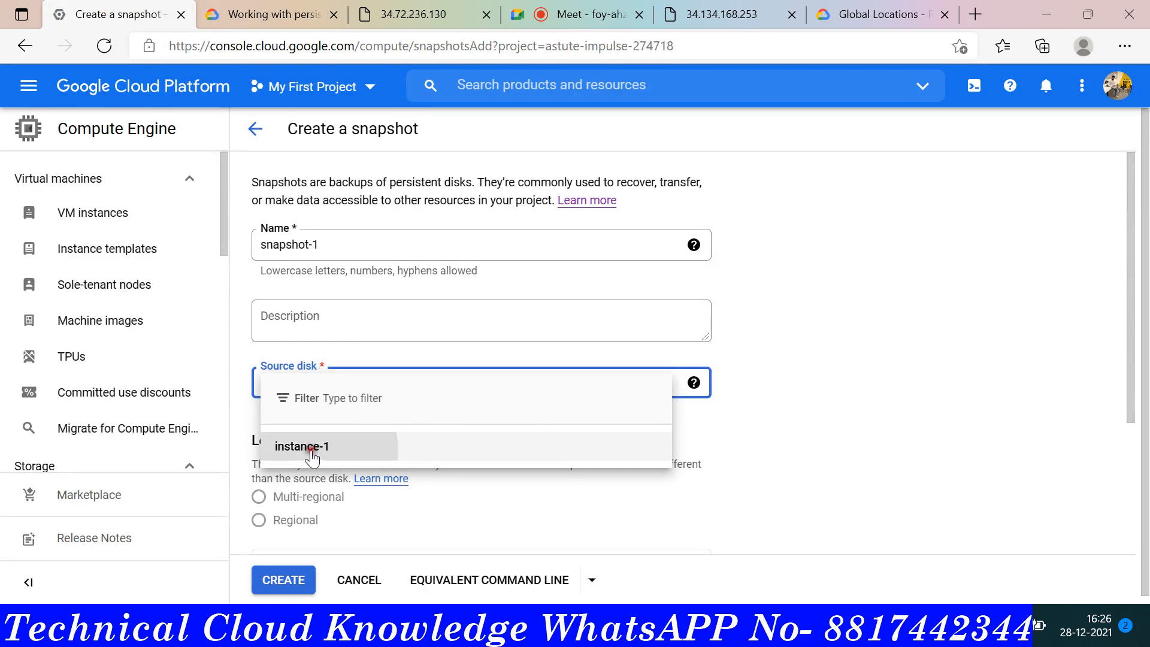
mouse_move(694, 389)
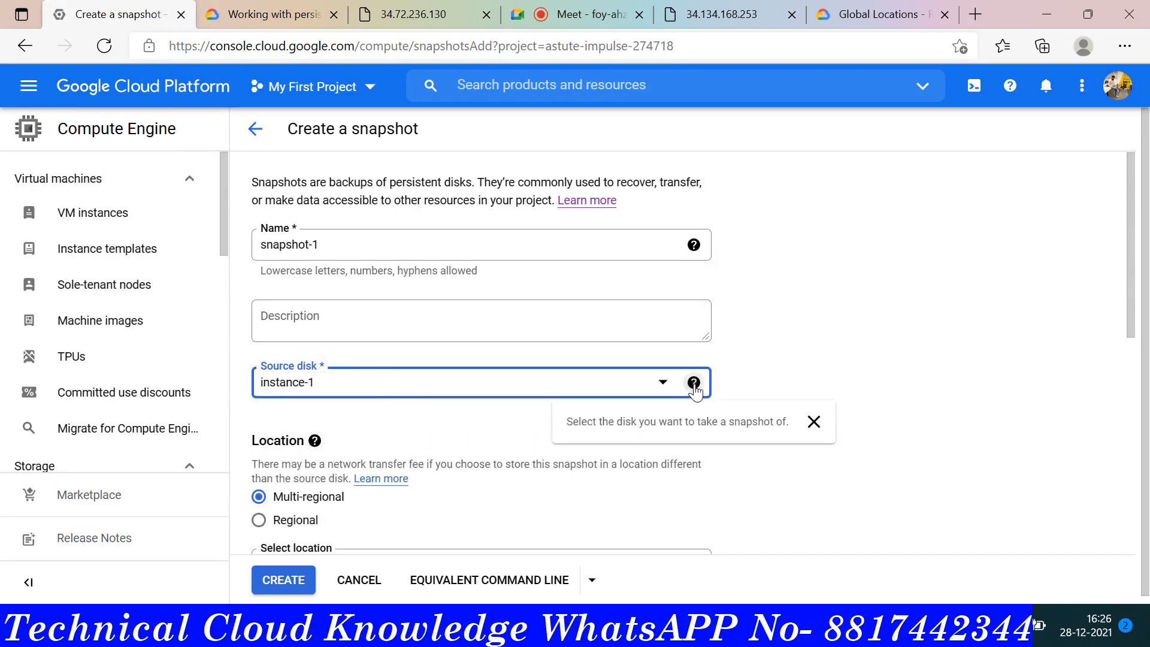
left_click(573, 465)
Review the available multi-regional storage locations for the snapshot without changing the selection.
scroll(521, 532, "down", 2)
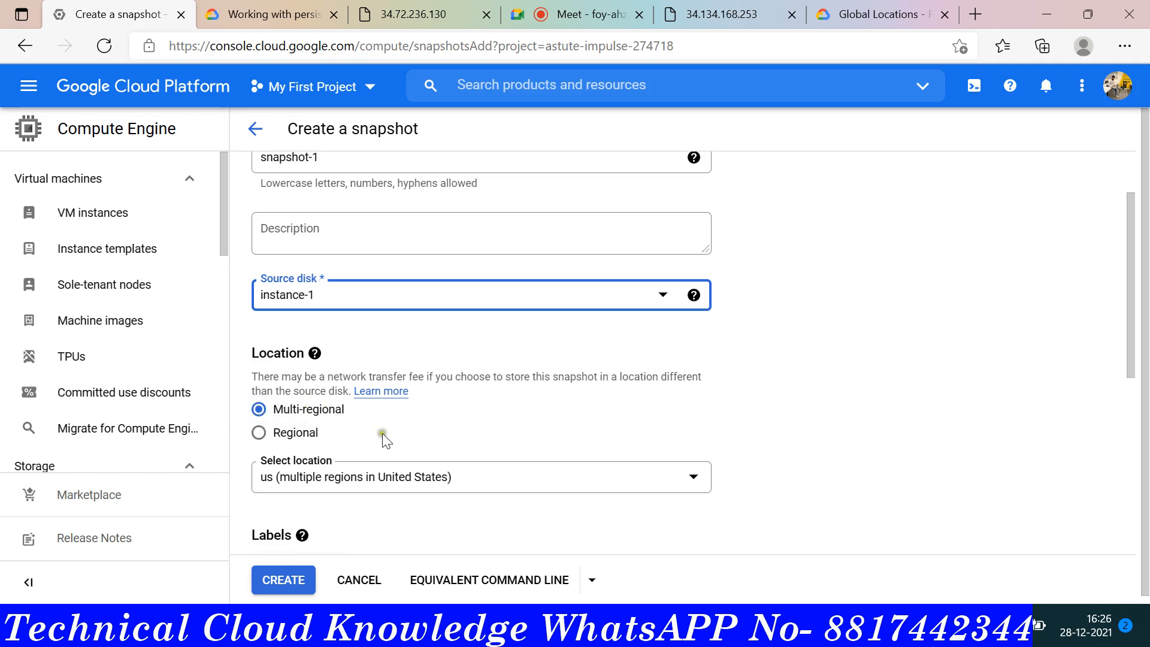
left_click(465, 475)
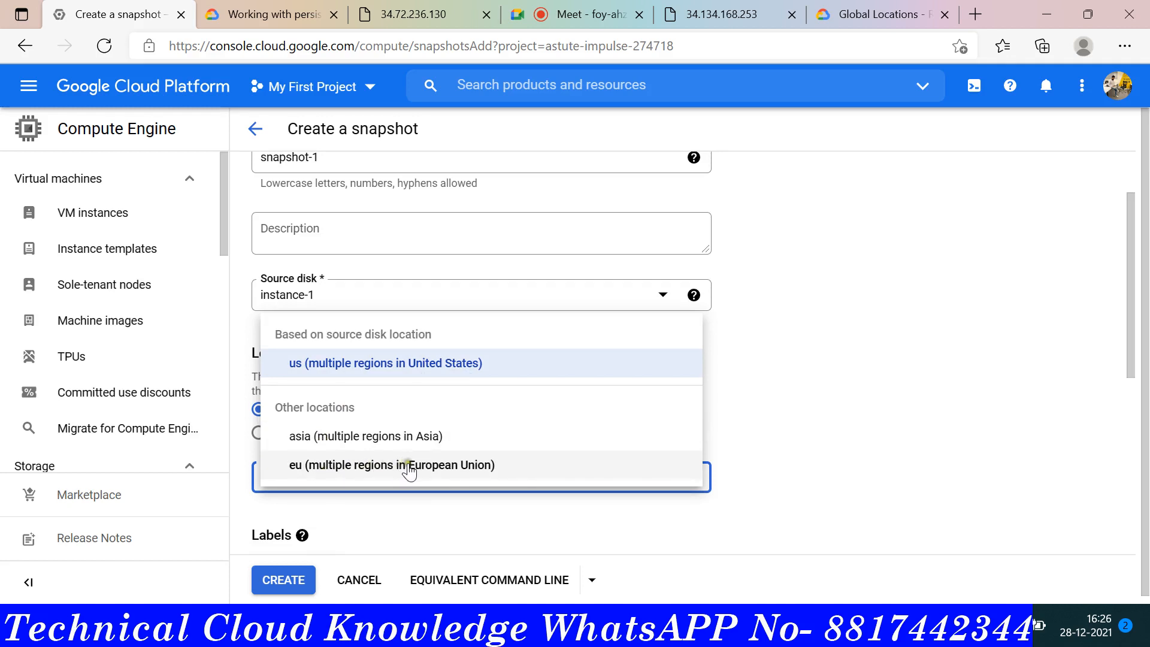
left_click(781, 449)
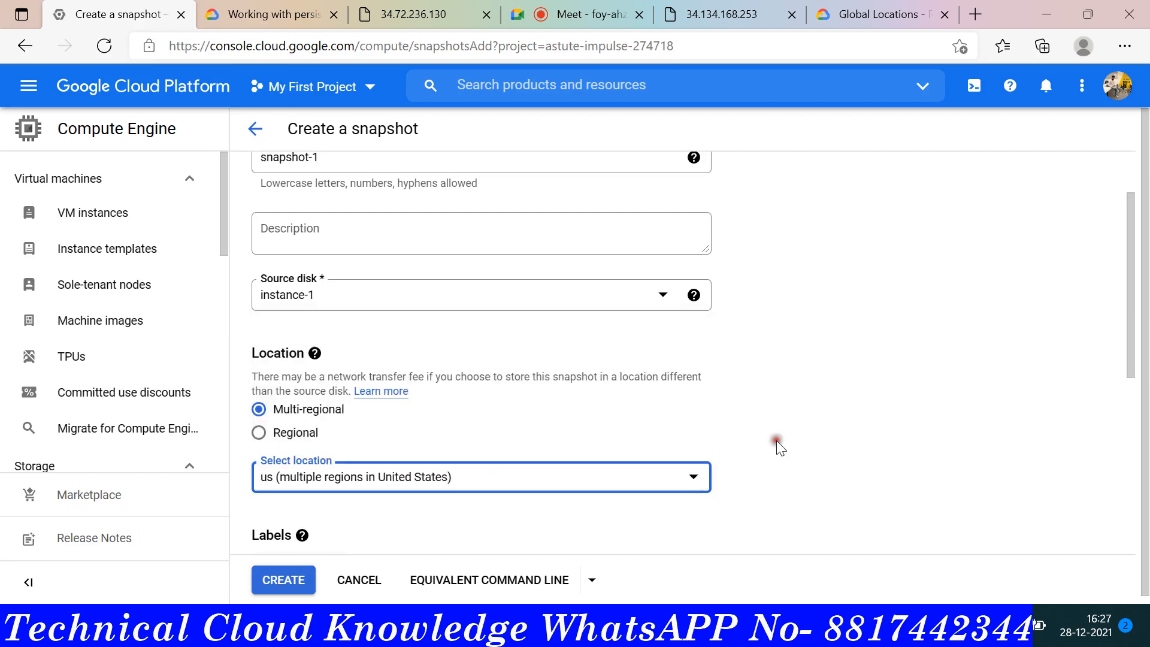
Duplicate the snapshot creation tab and open the form for creating a new VM instance in the copy.
right_click(109, 9)
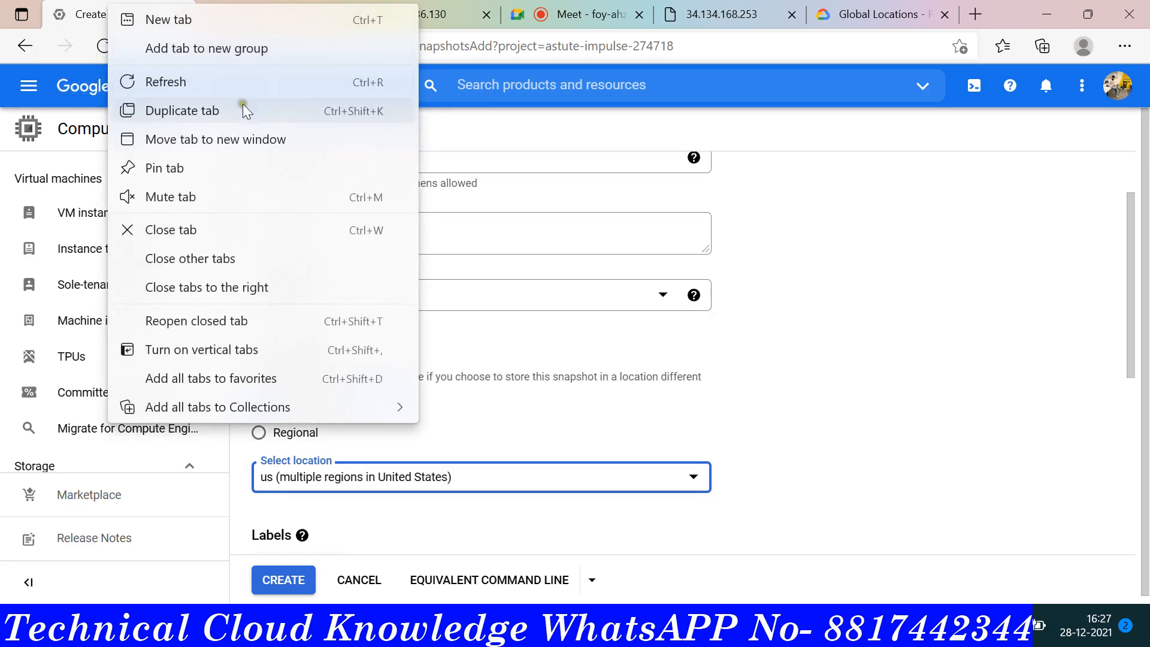
left_click(243, 110)
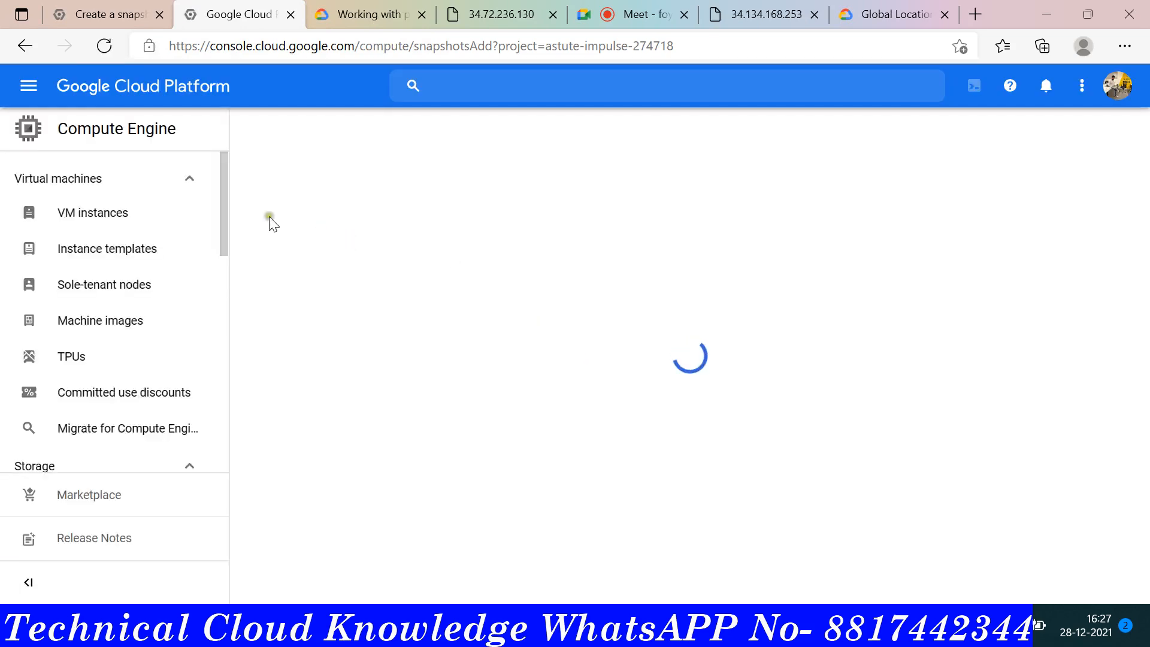
left_click(123, 219)
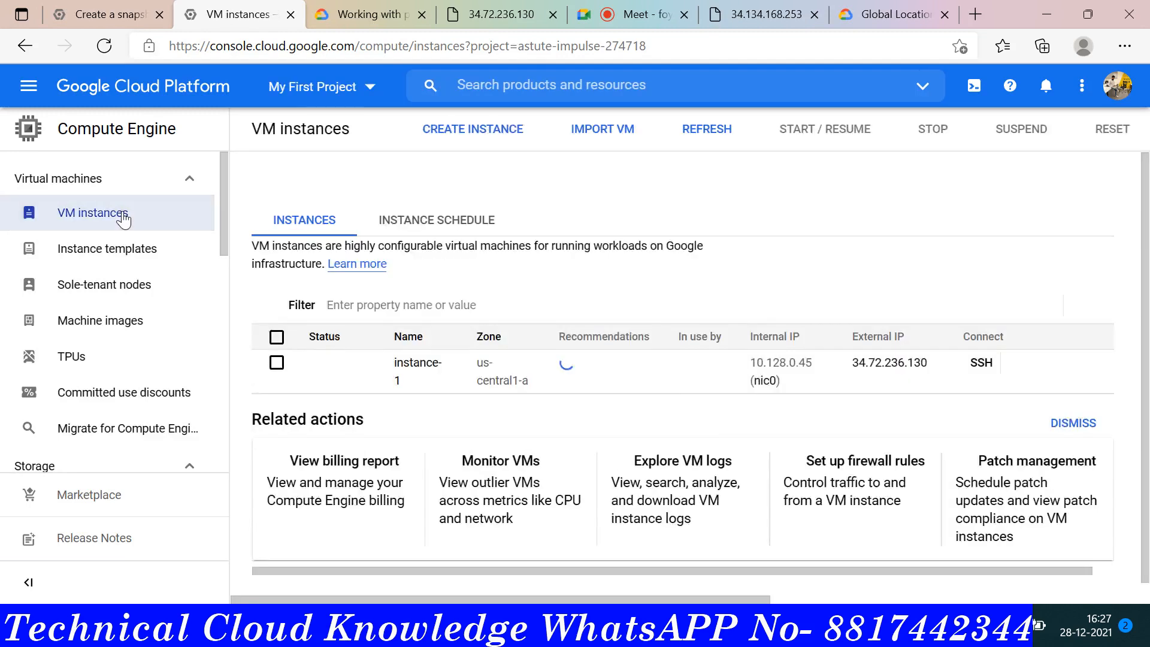
left_click(434, 131)
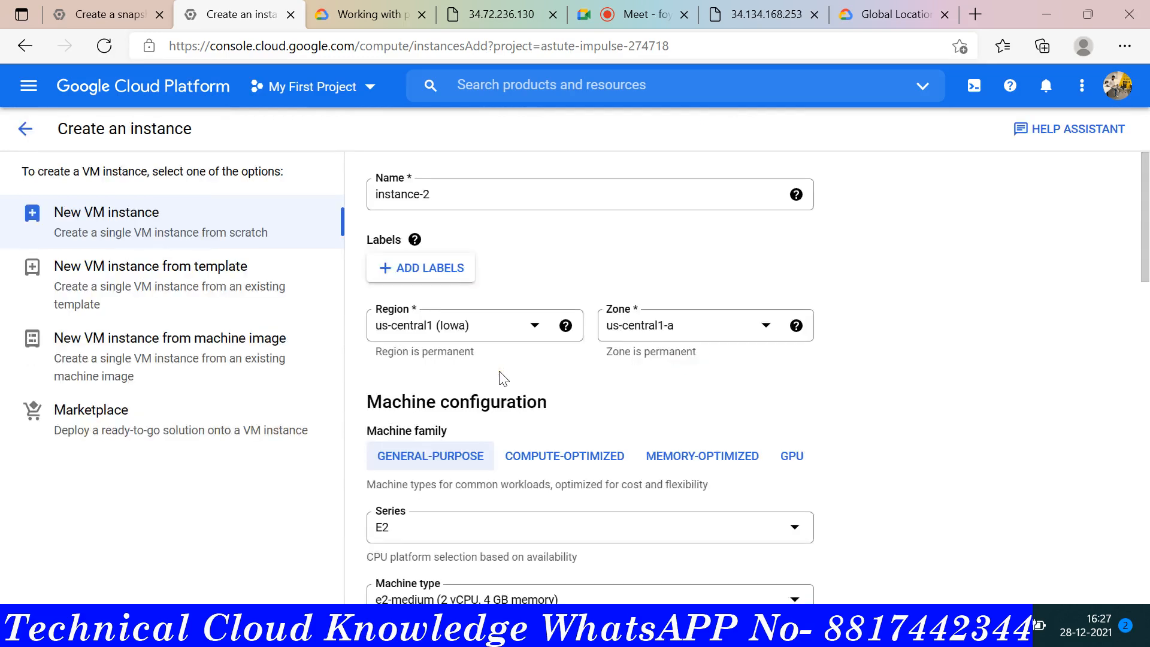
Examine the regions offered for a new VM instance across the Americas, Europe and Asia Pacific.
left_click(515, 337)
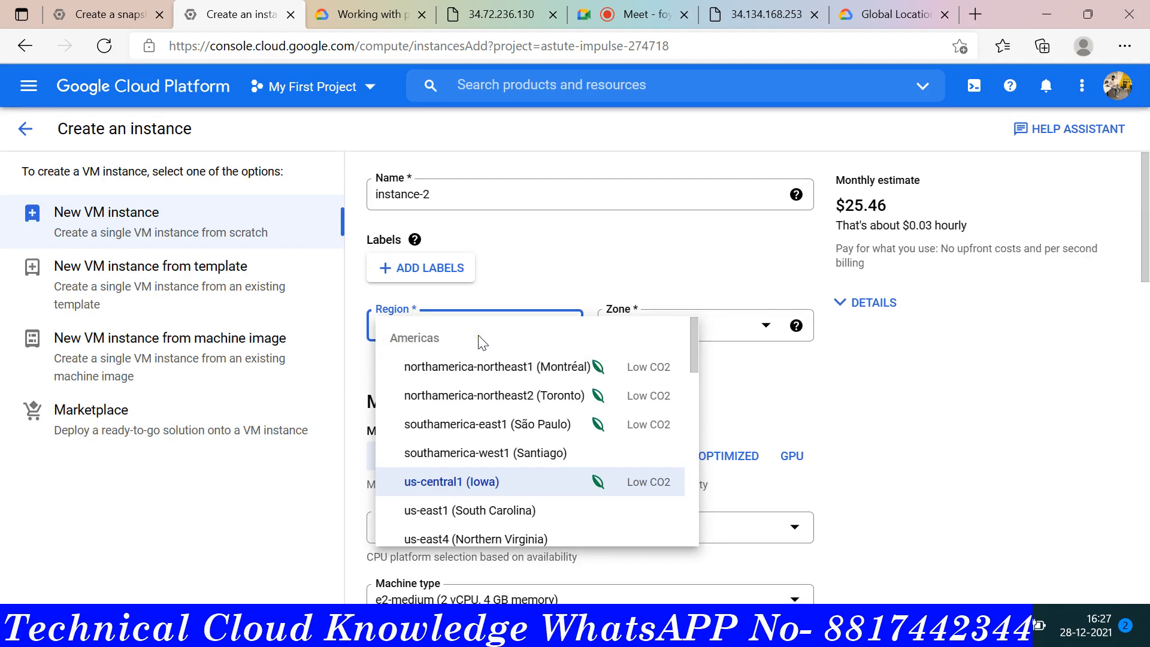
scroll(458, 438, "down", 2)
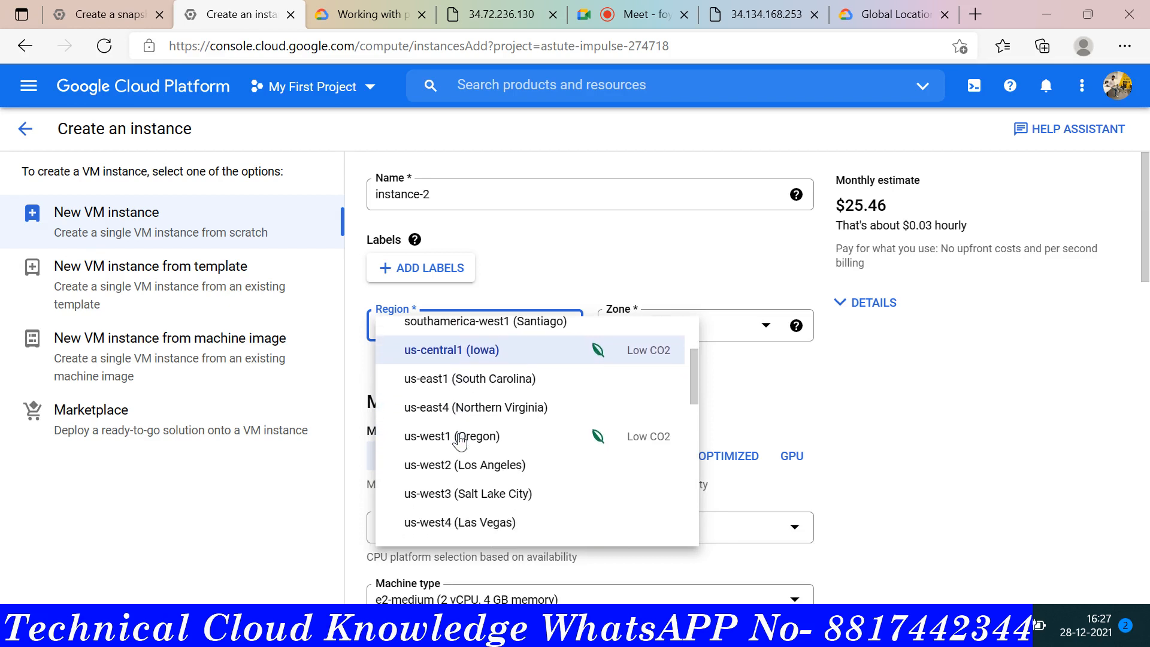
scroll(459, 442, "down", 3)
scroll(459, 441, "up", 4)
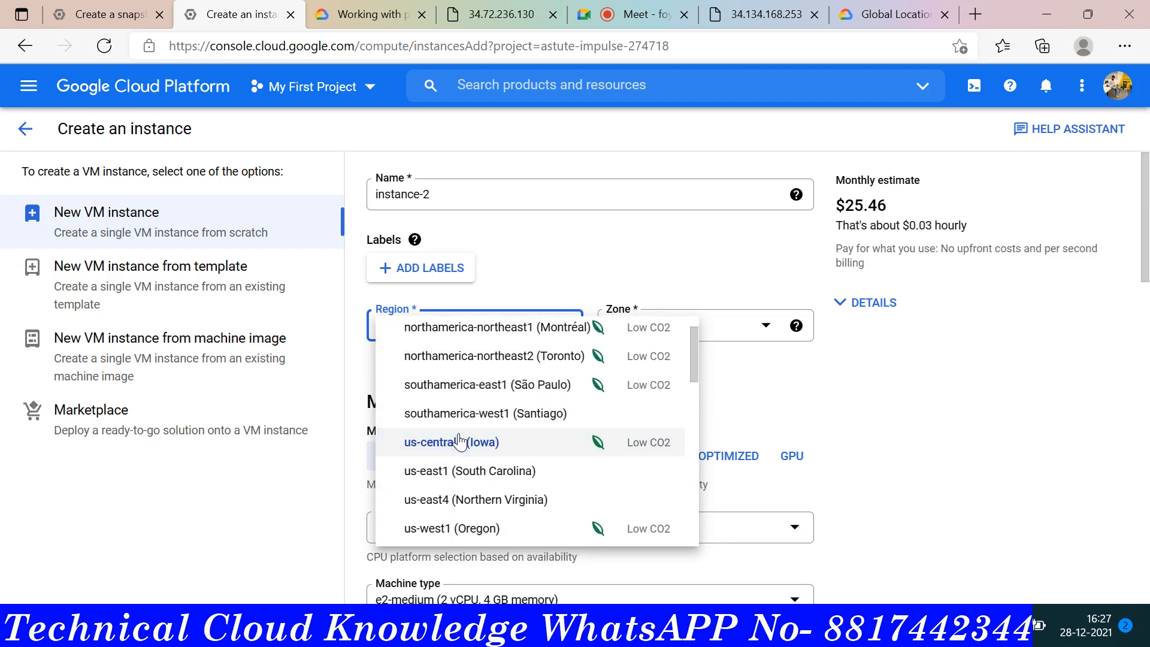
scroll(460, 513, "down", 2)
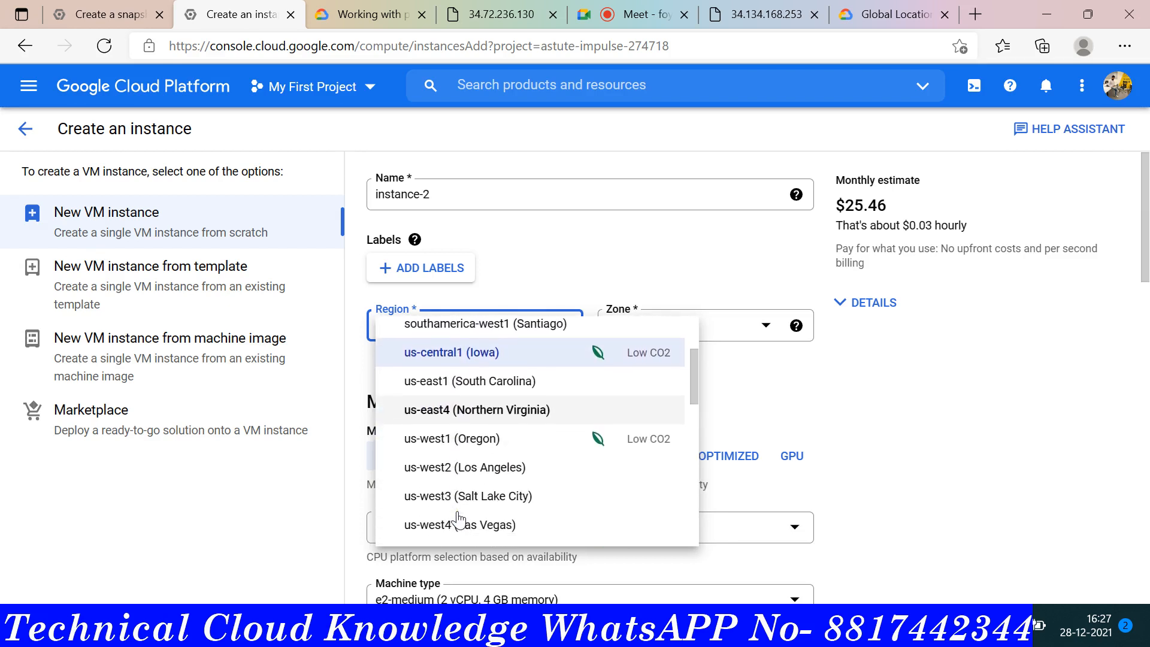
scroll(458, 517, "down", 1)
scroll(455, 509, "up", 4)
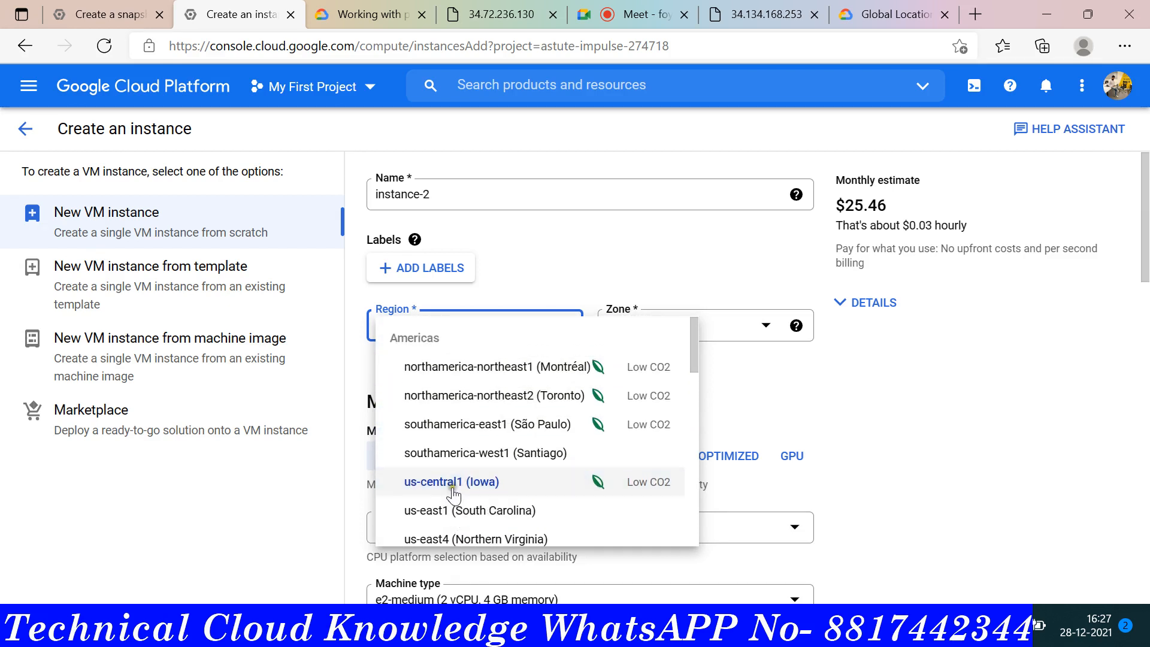
scroll(495, 488, "down", 4)
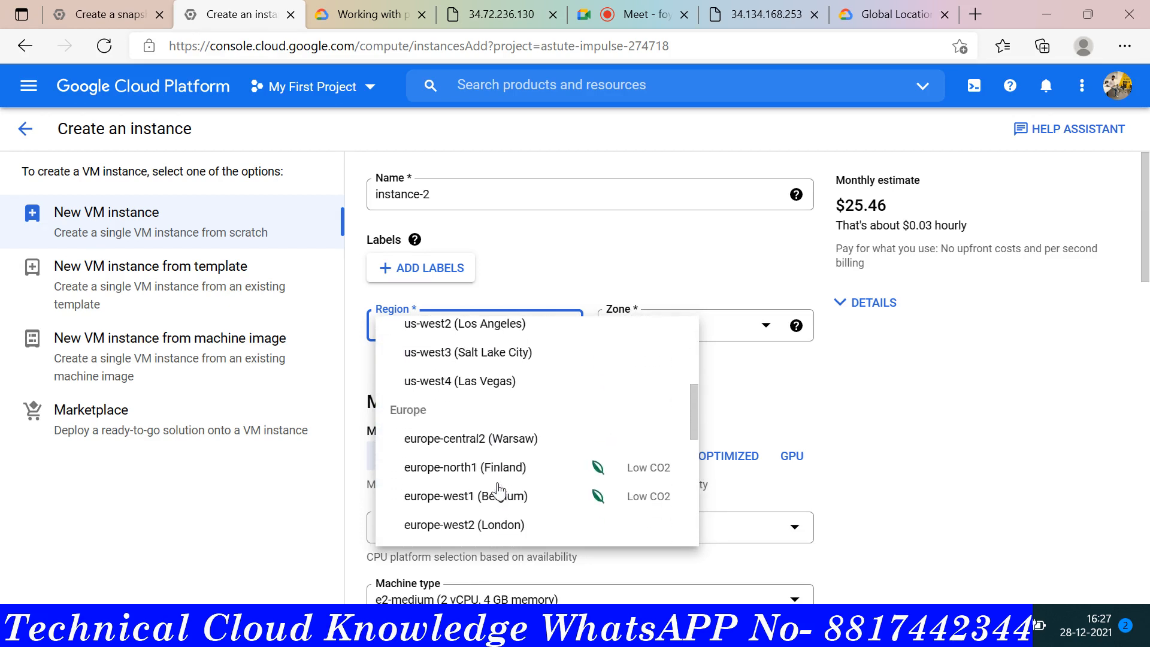
scroll(498, 488, "down", 1)
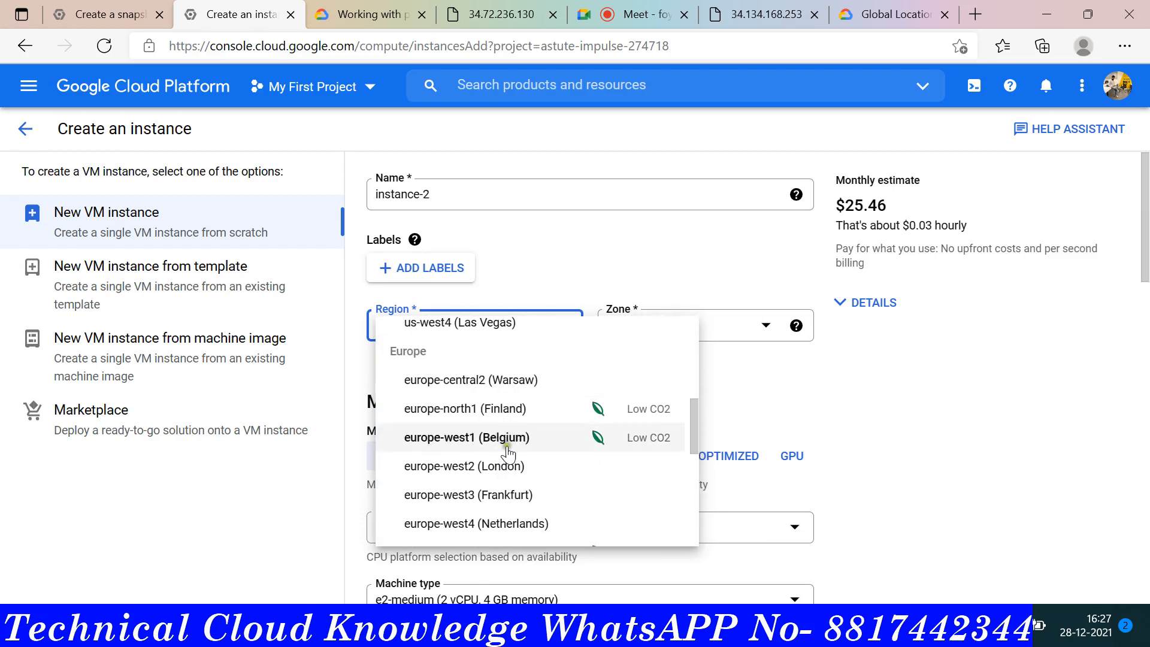
scroll(507, 501, "down", 3)
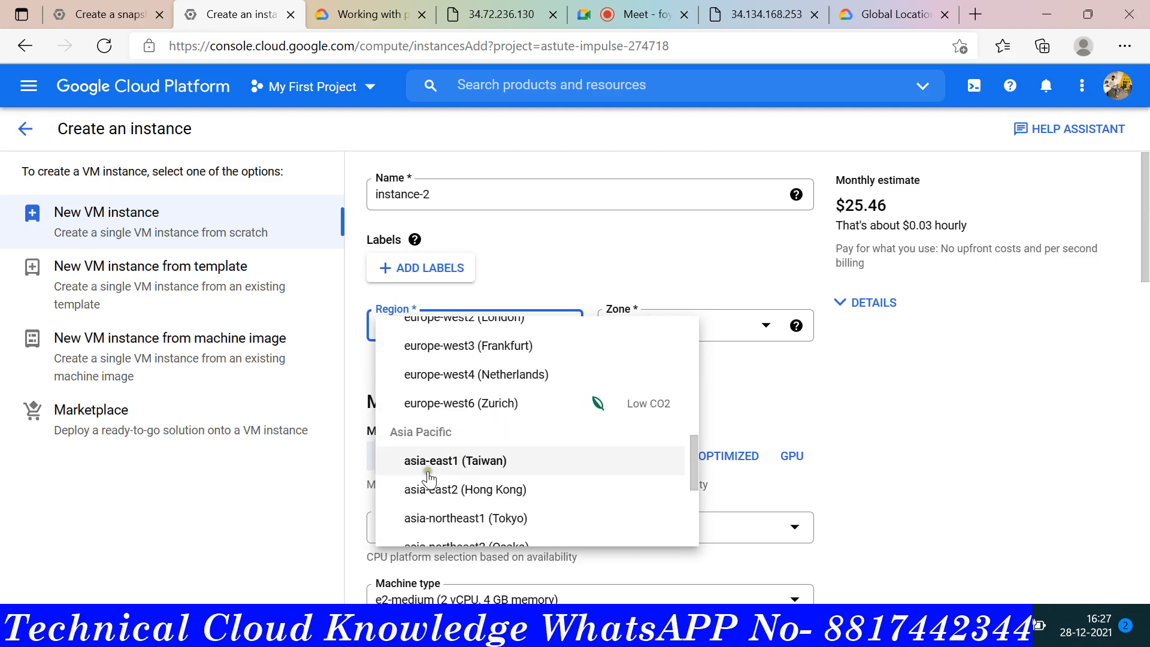
scroll(511, 478, "down", 3)
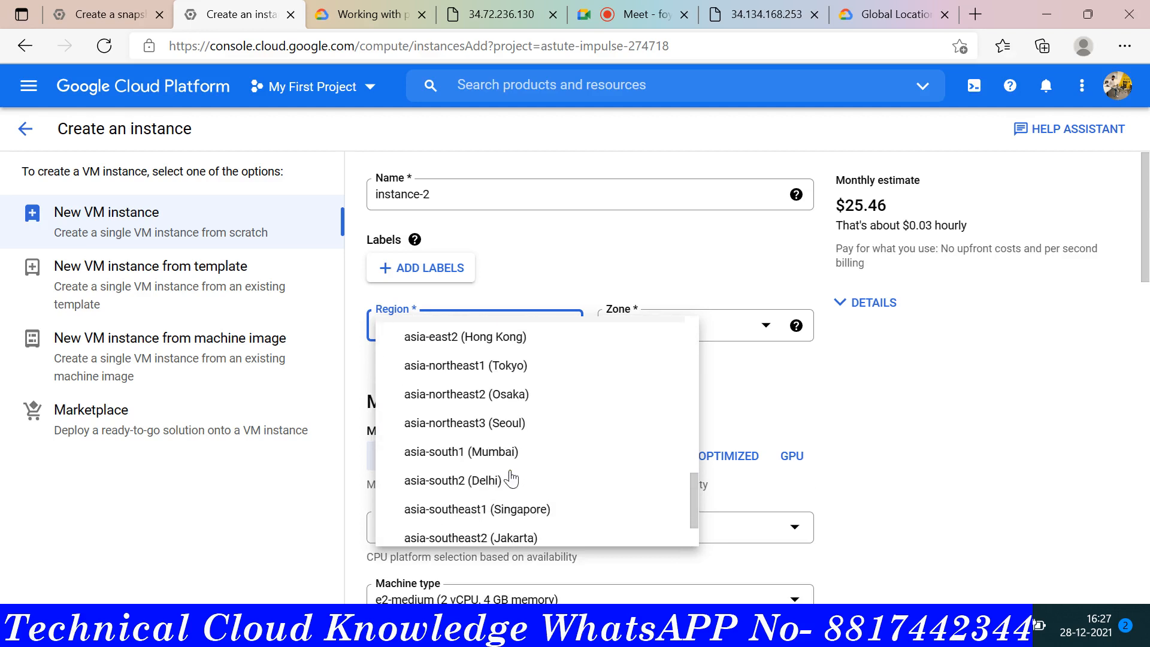
scroll(511, 477, "up", 3)
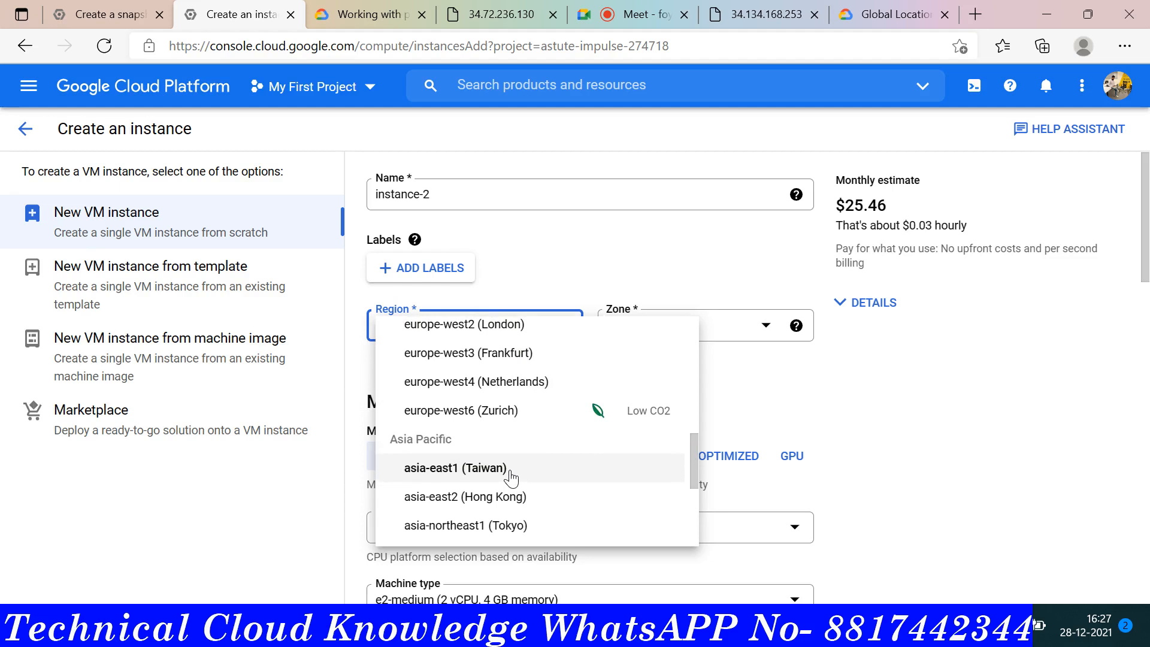
scroll(511, 477, "down", 5)
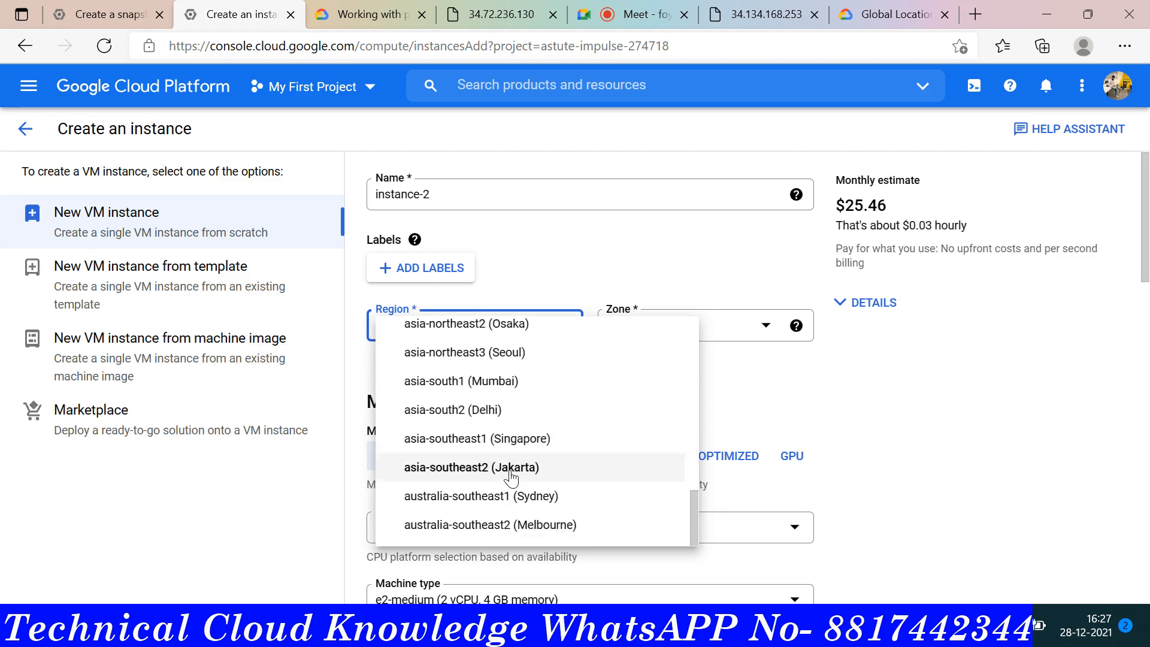
scroll(511, 477, "up", 10)
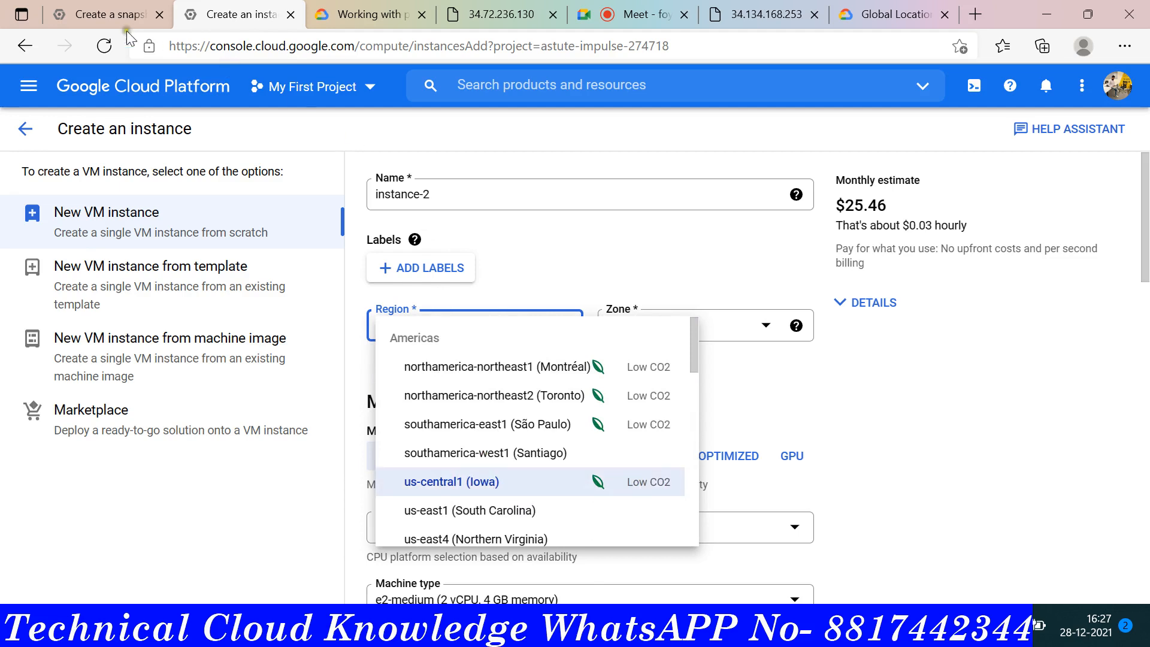
Return to the snapshot form and compare its multi-regional location options with the VM regions.
left_click(111, 21)
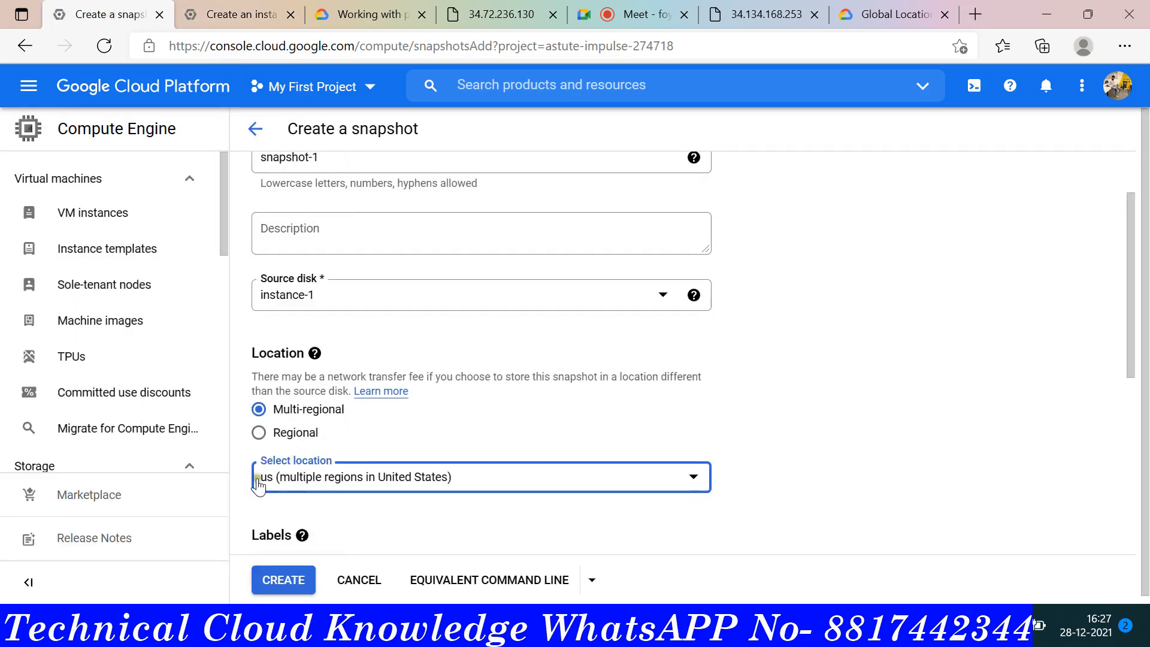
left_click(451, 483)
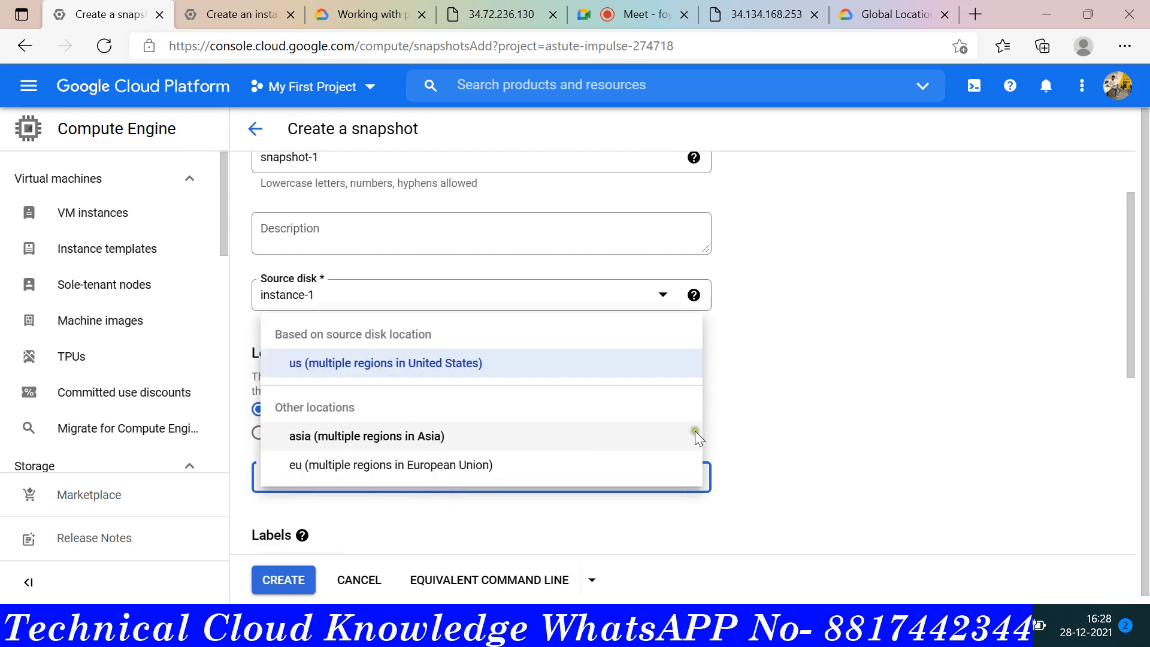
left_click(847, 447)
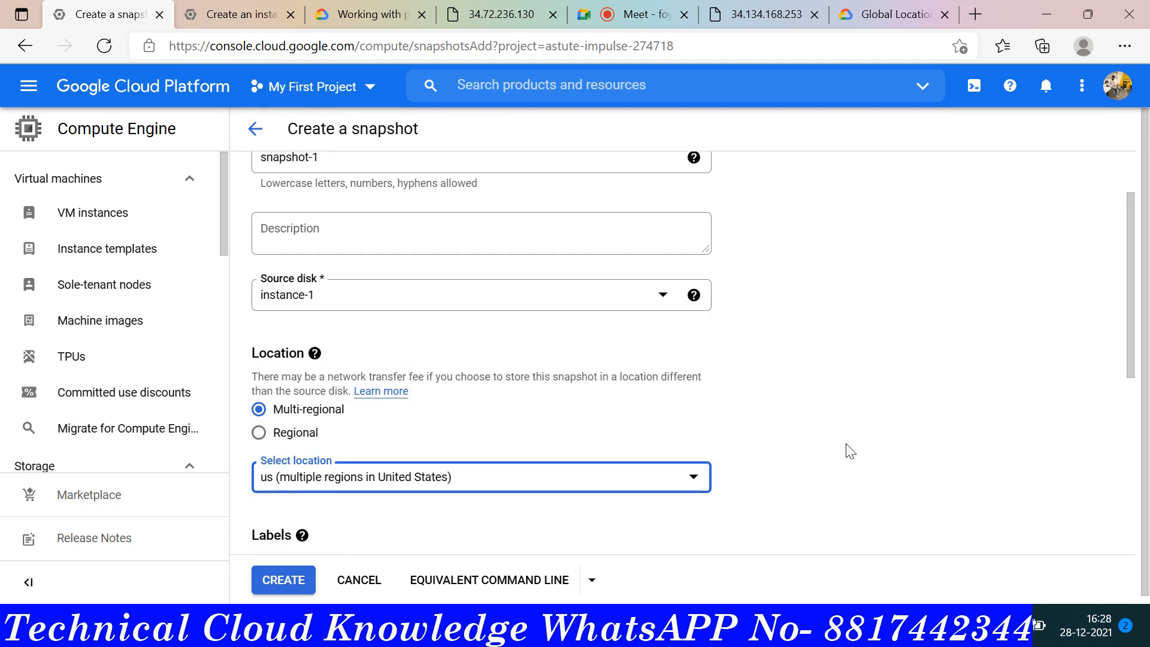
Set the snapshot's multi-regional storage location to us (multiple regions in United States).
scroll(479, 446, "up", 2)
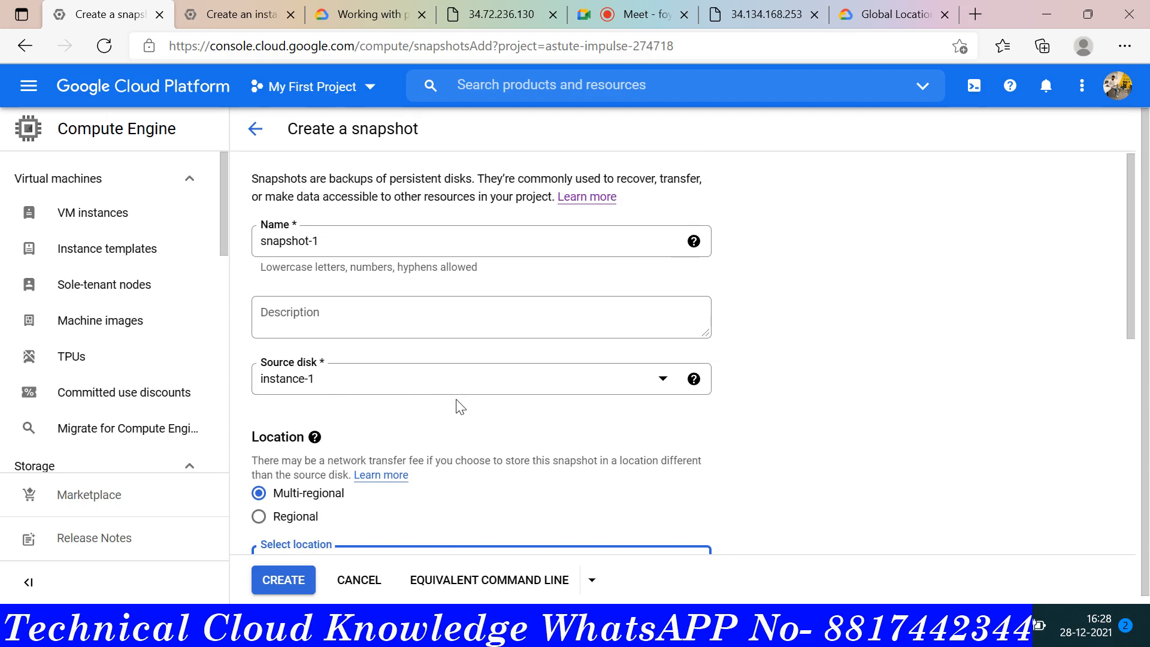
scroll(460, 407, "down", 2)
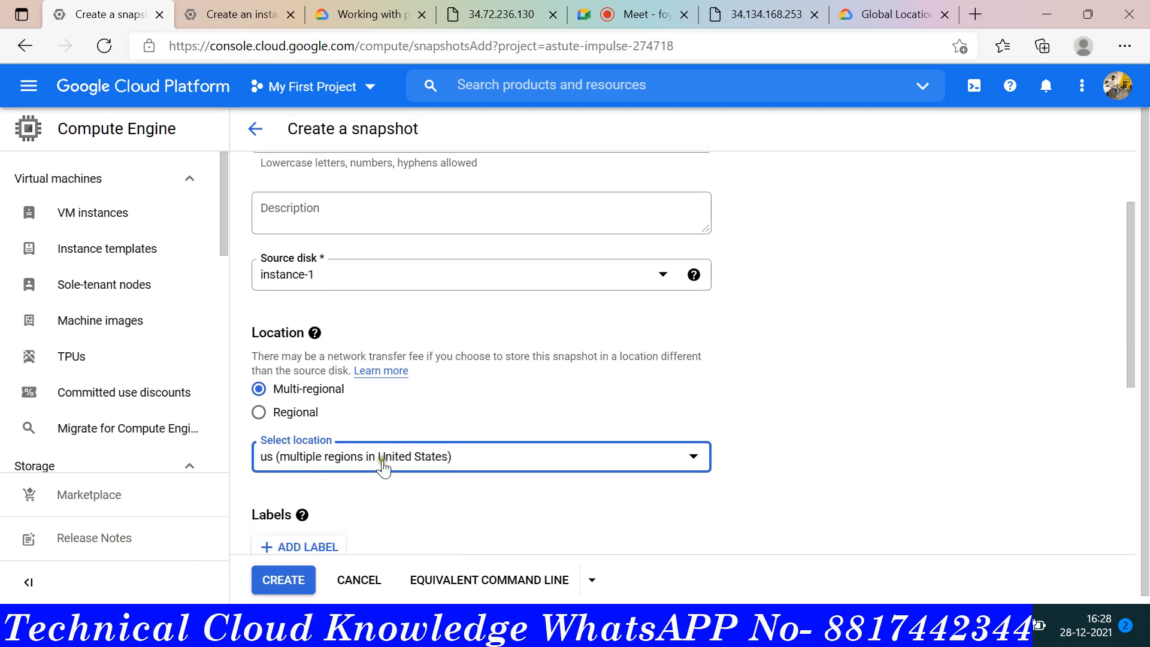
left_click(458, 466)
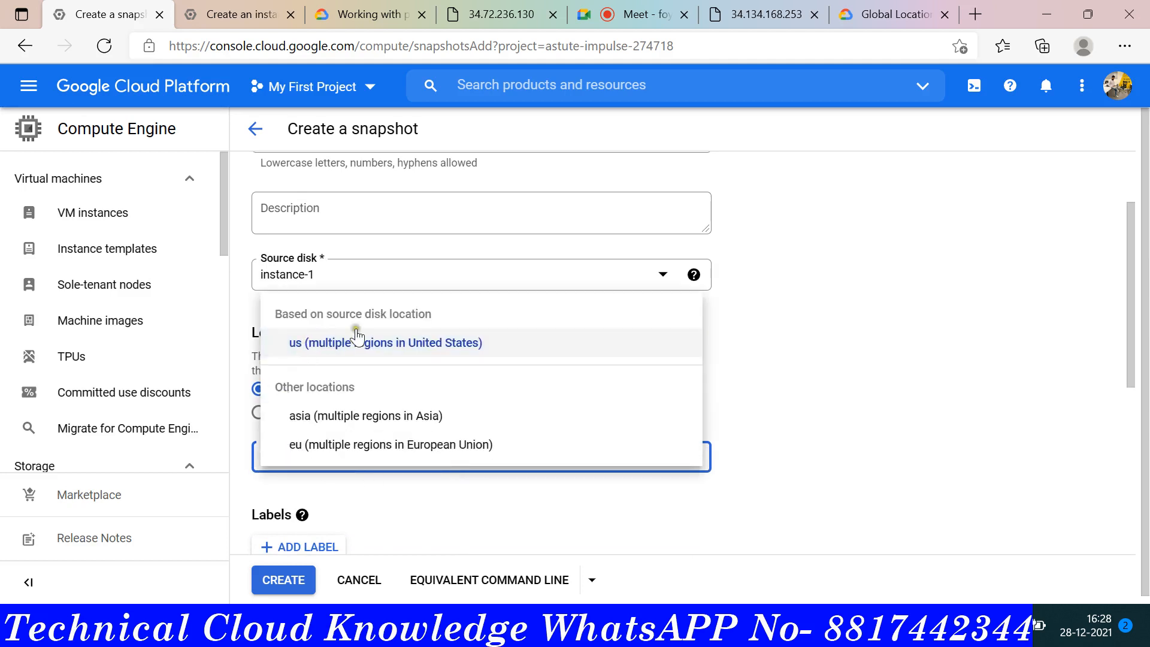
left_click(377, 356)
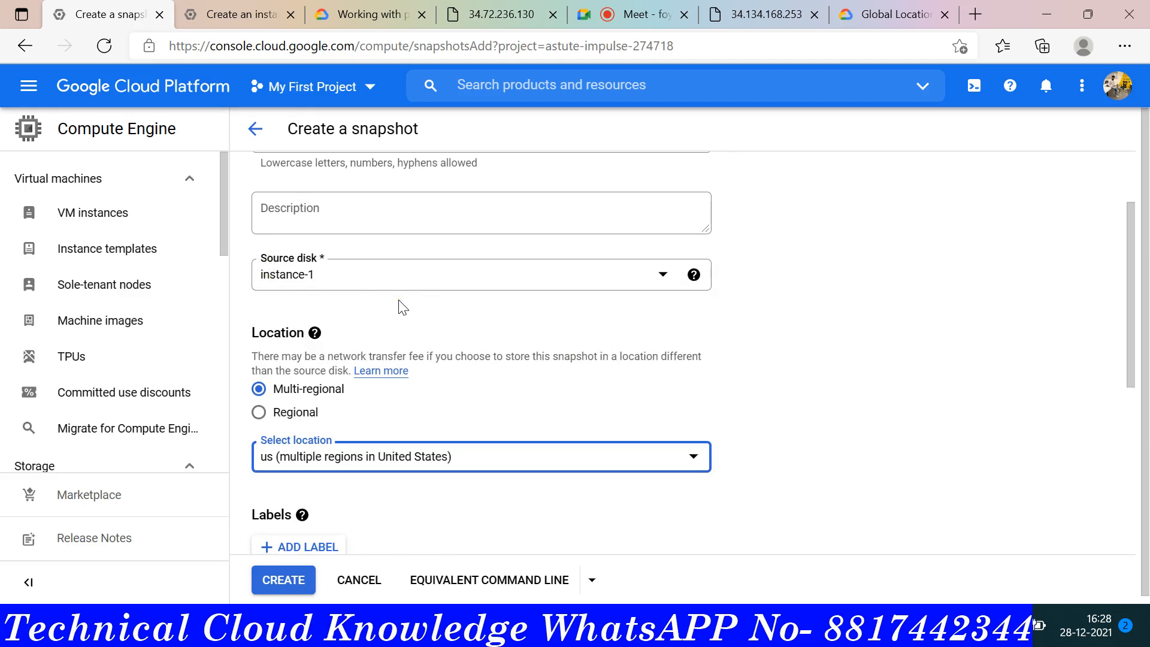
Open the VM instances list in the second browser tab and check instance-1's zone against the snapshot's storage location.
left_click(235, 13)
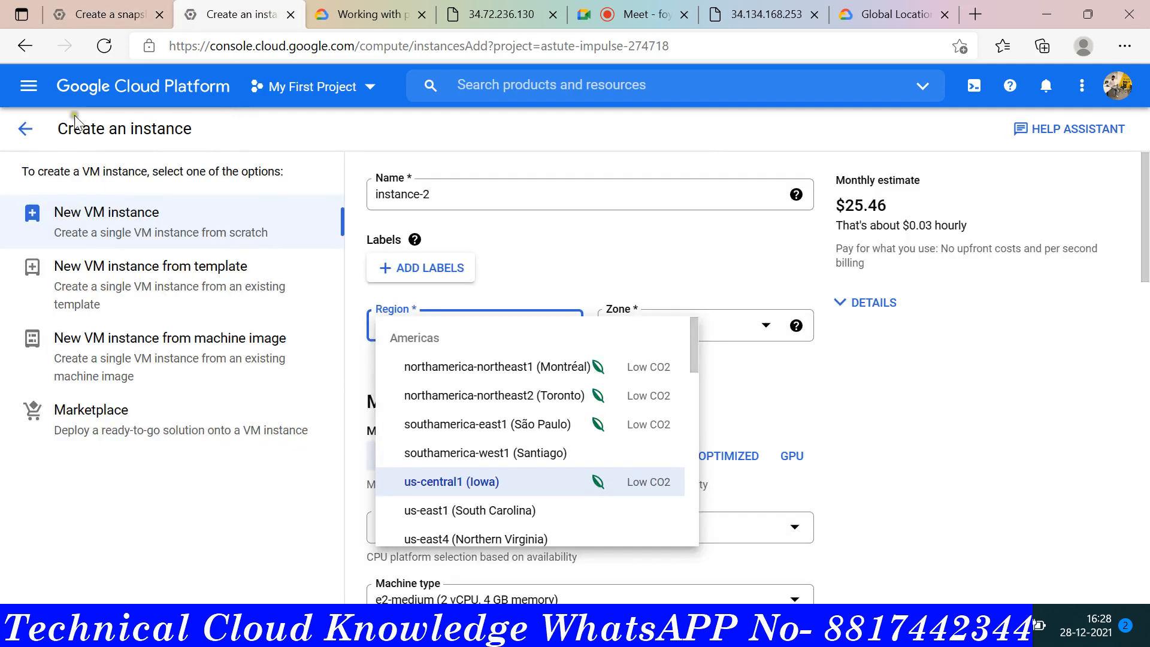
left_click(29, 81)
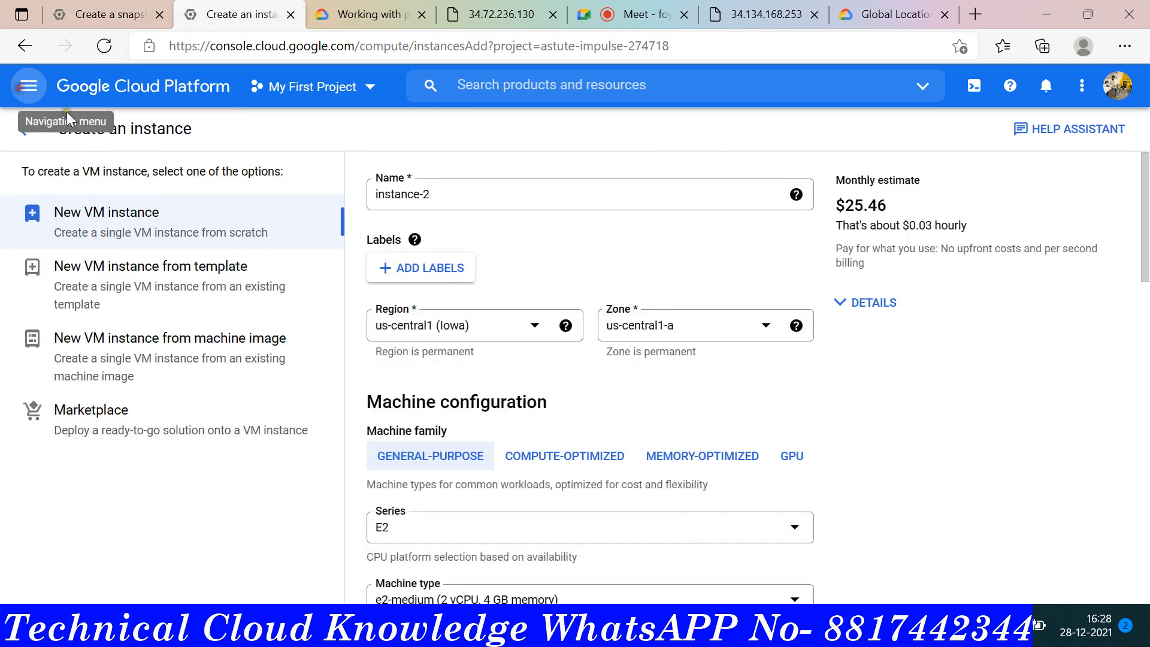
left_click(29, 81)
mouse_move(195, 294)
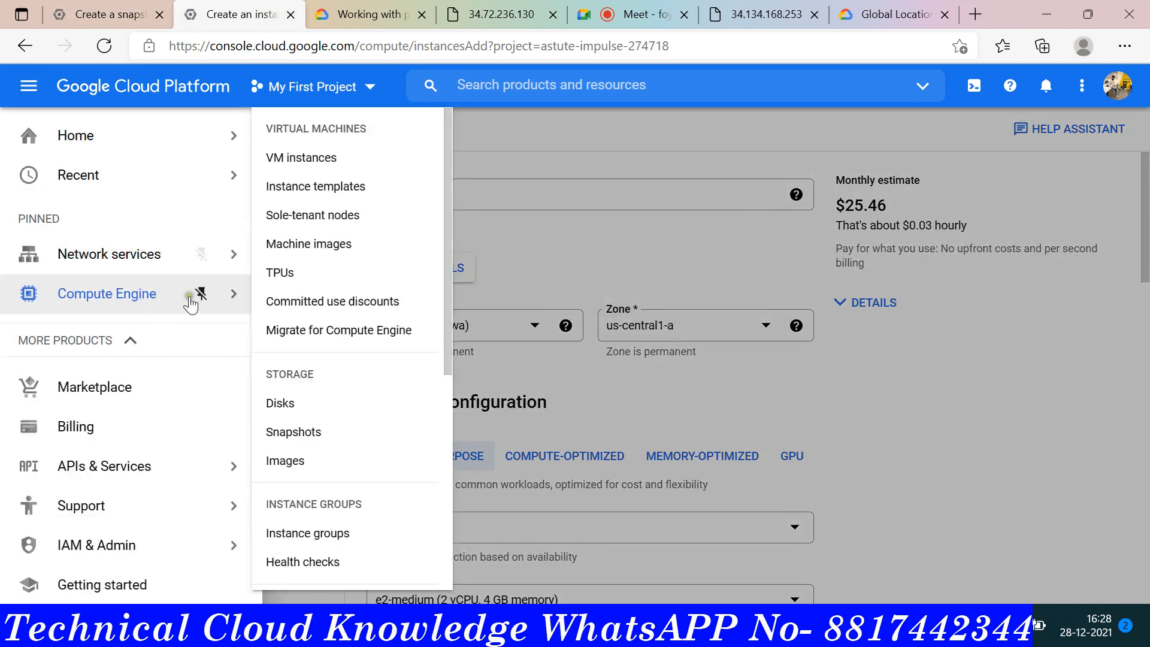
left_click(321, 159)
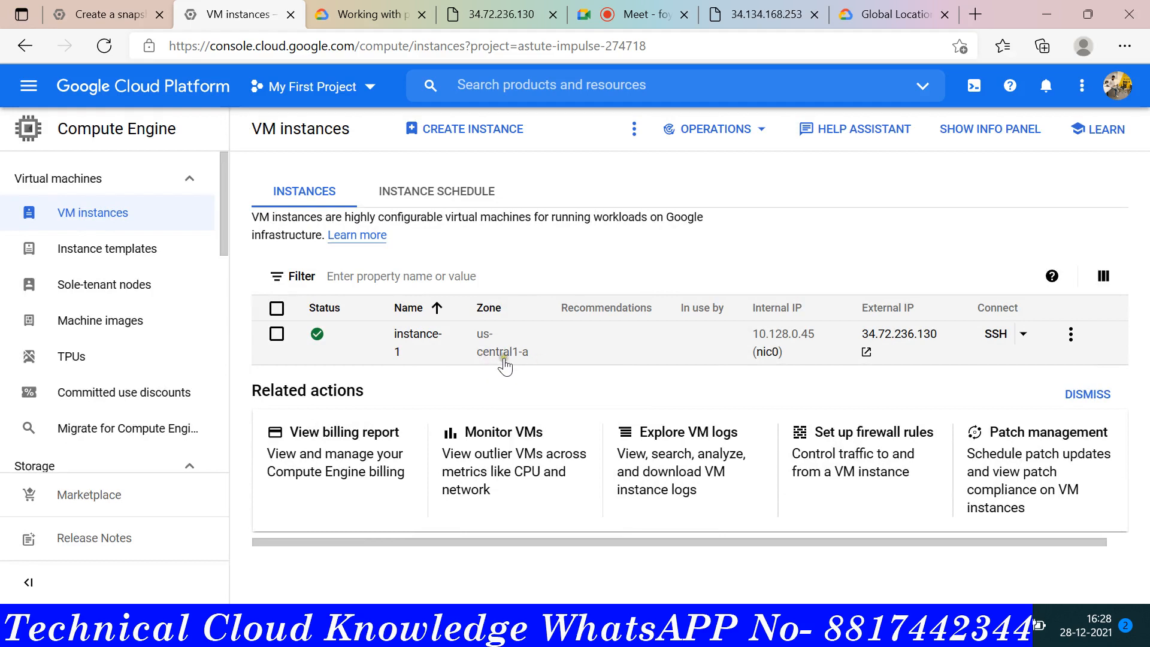
left_click(115, 11)
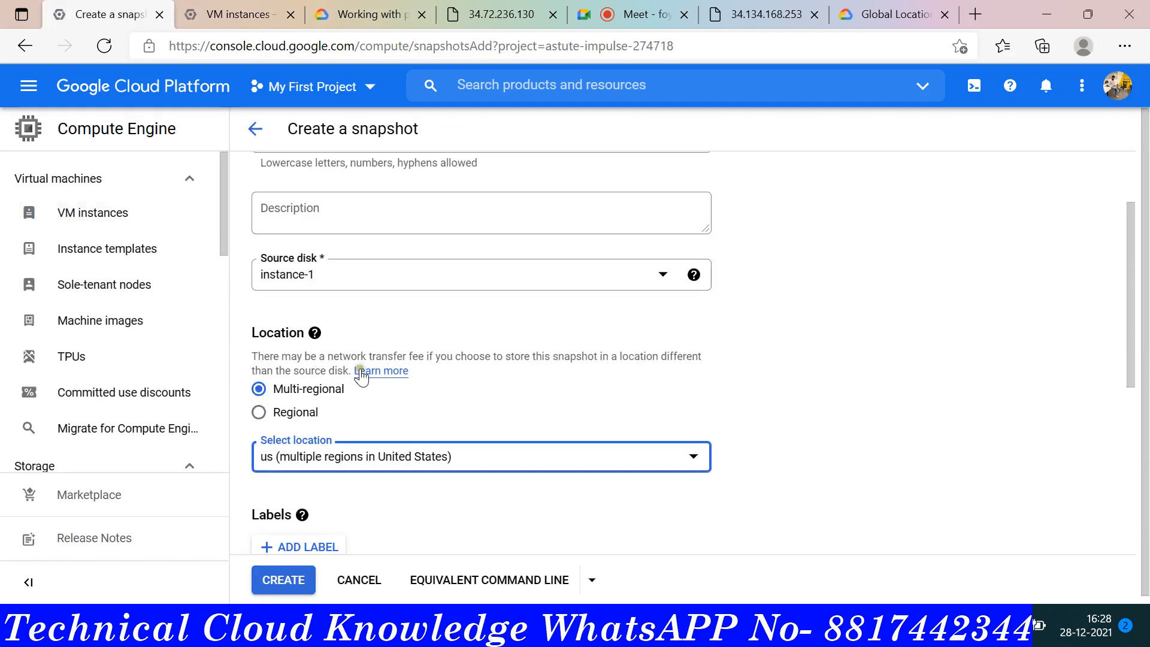
left_click(233, 10)
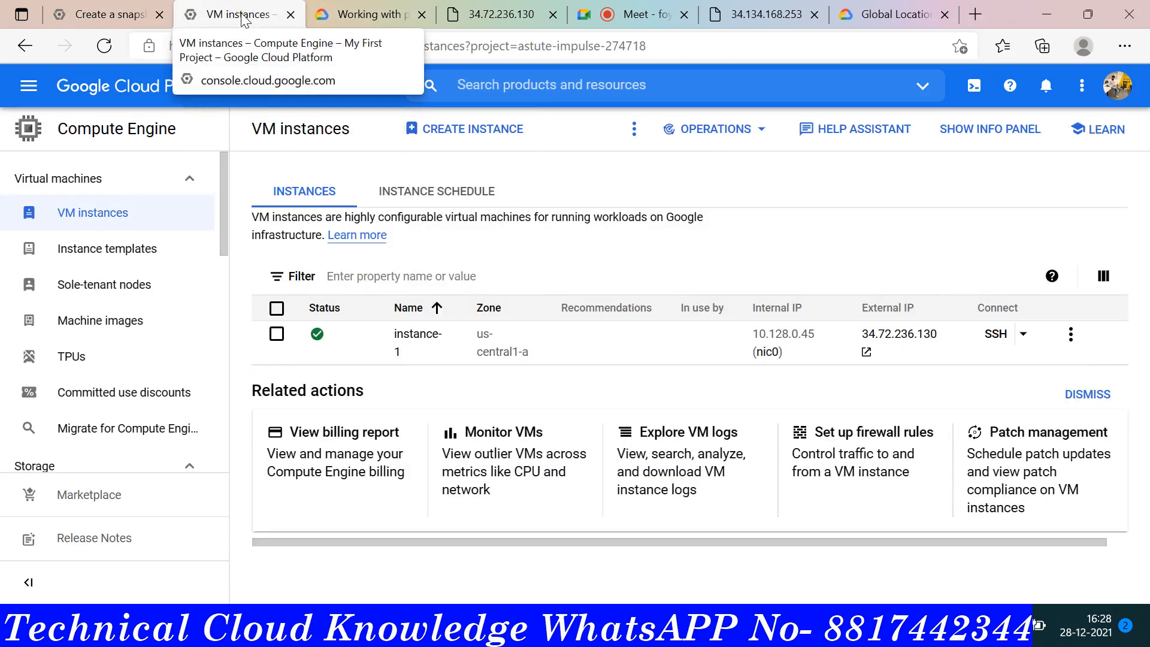
Duplicate the VM instances tab and open the form for creating a new VM instance in the copy.
right_click(243, 17)
left_click(366, 116)
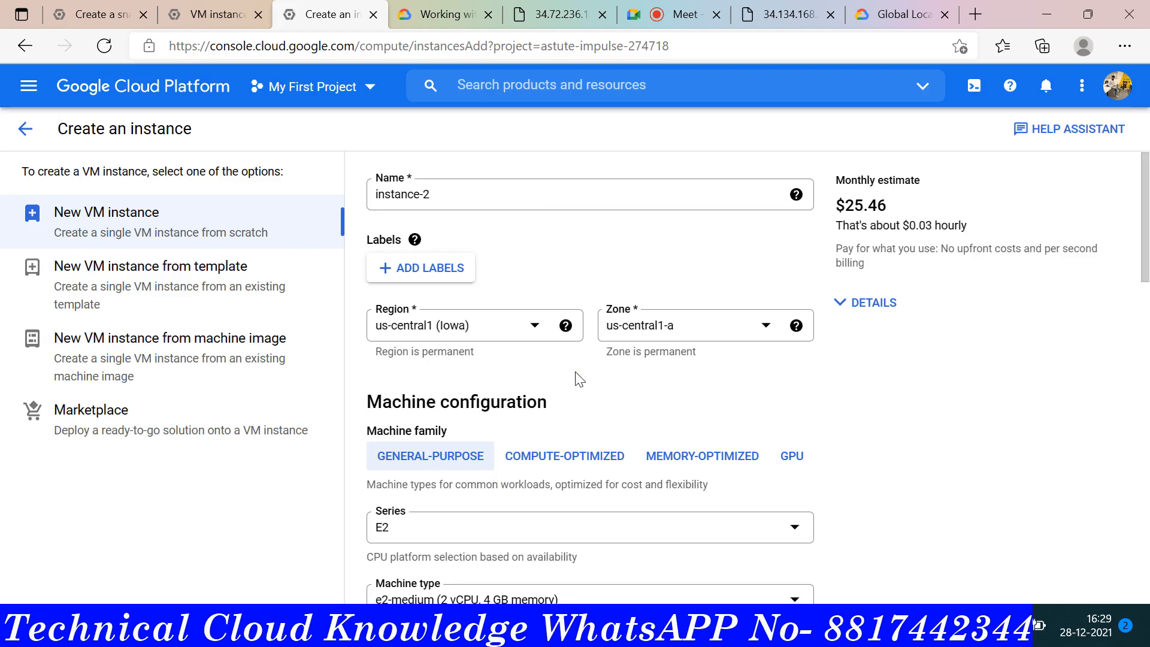
Open the new VM's region list, check instance-1's zone, and review the snapshot form's multi-regional location options.
left_click(528, 329)
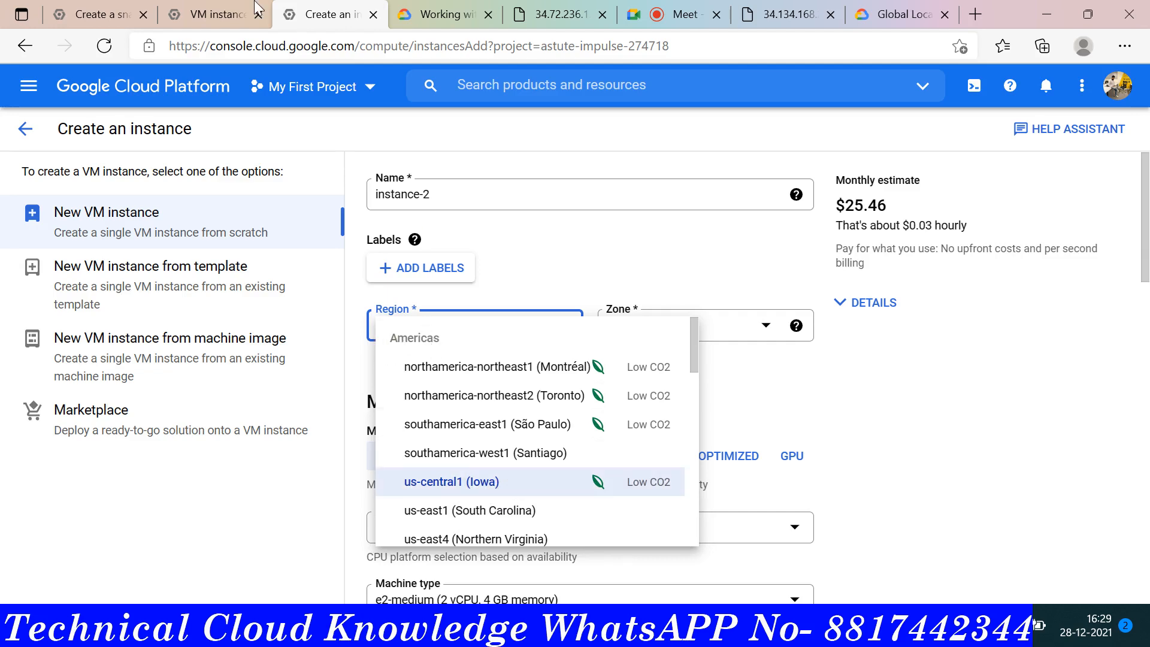
left_click(211, 10)
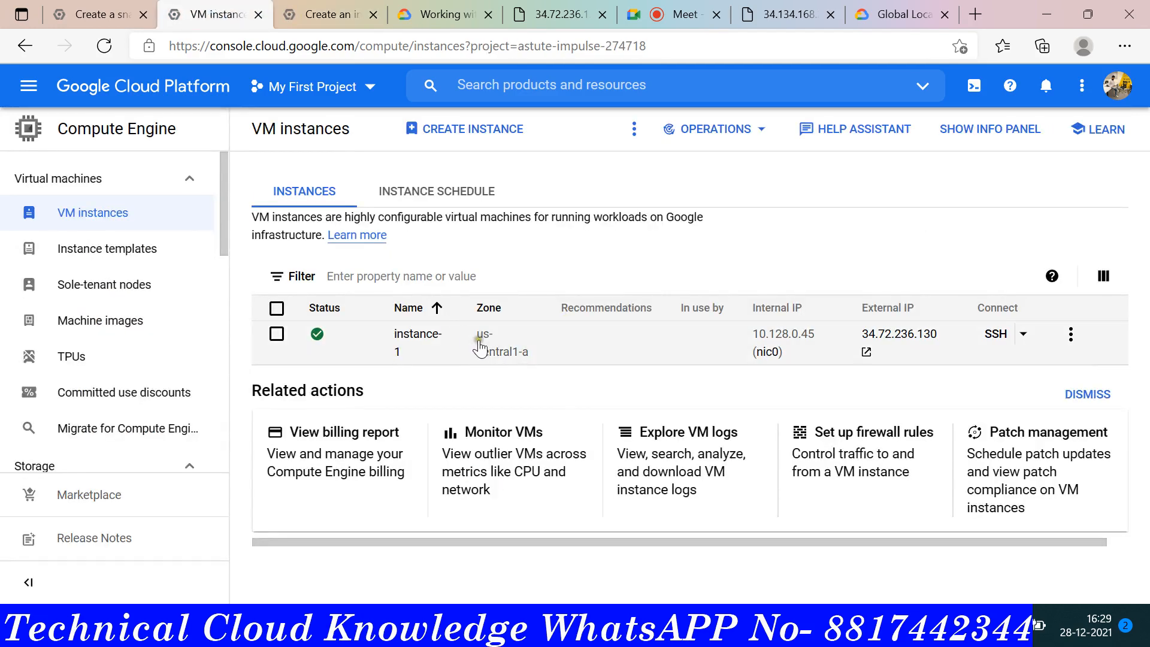
left_click(96, 13)
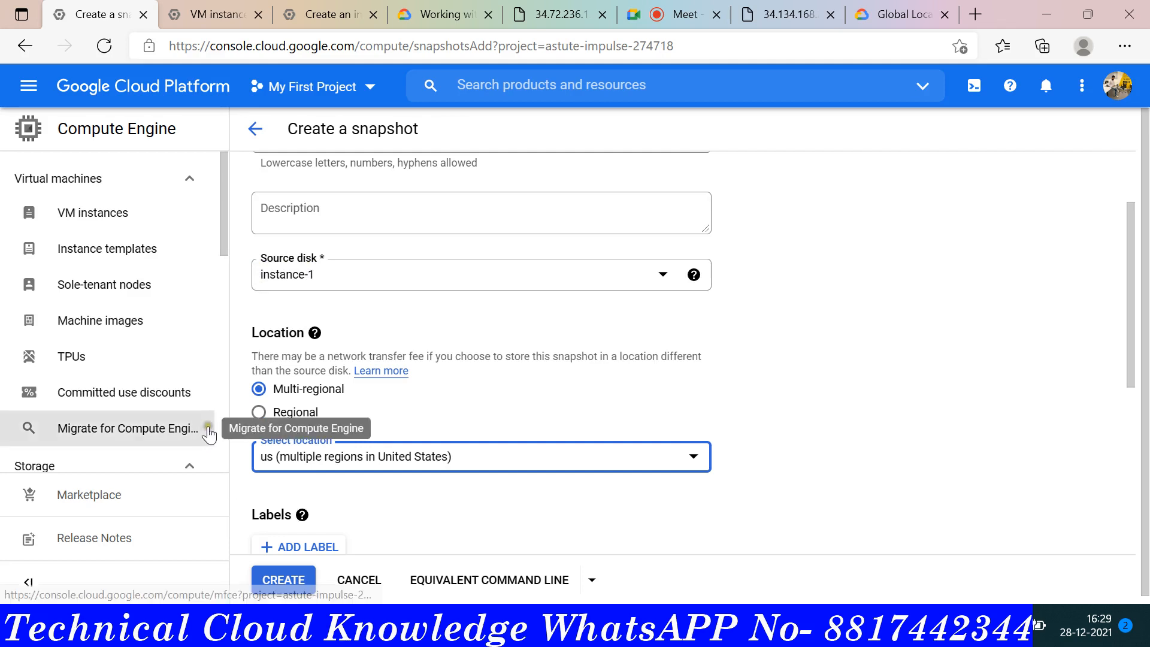
left_click(372, 466)
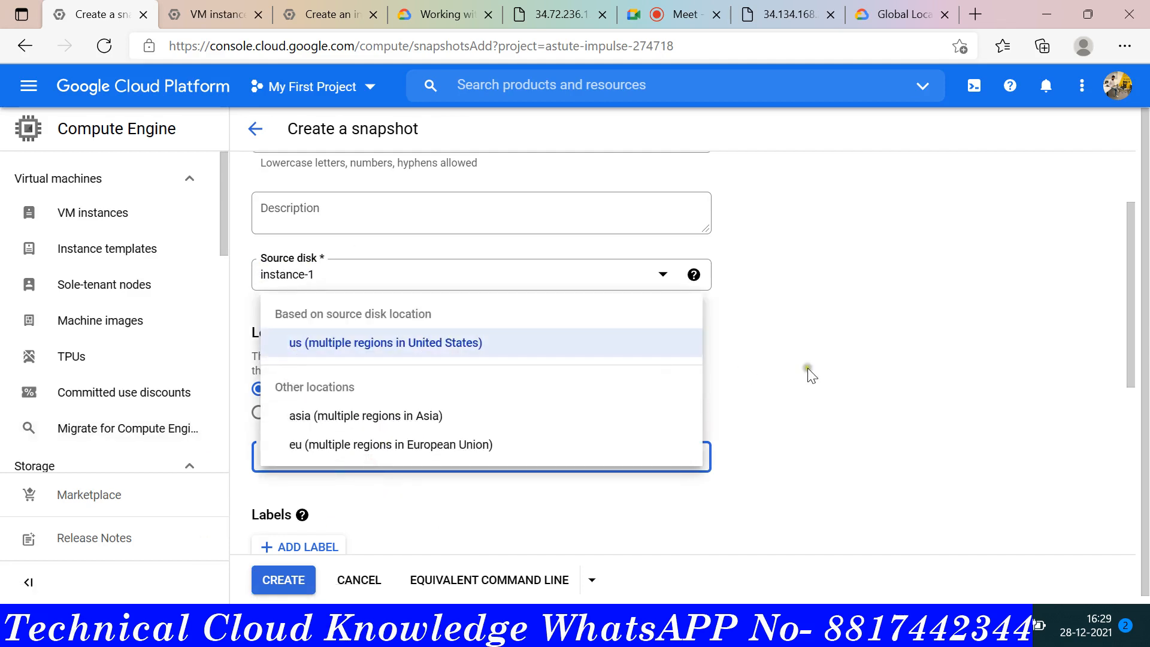
left_click(839, 375)
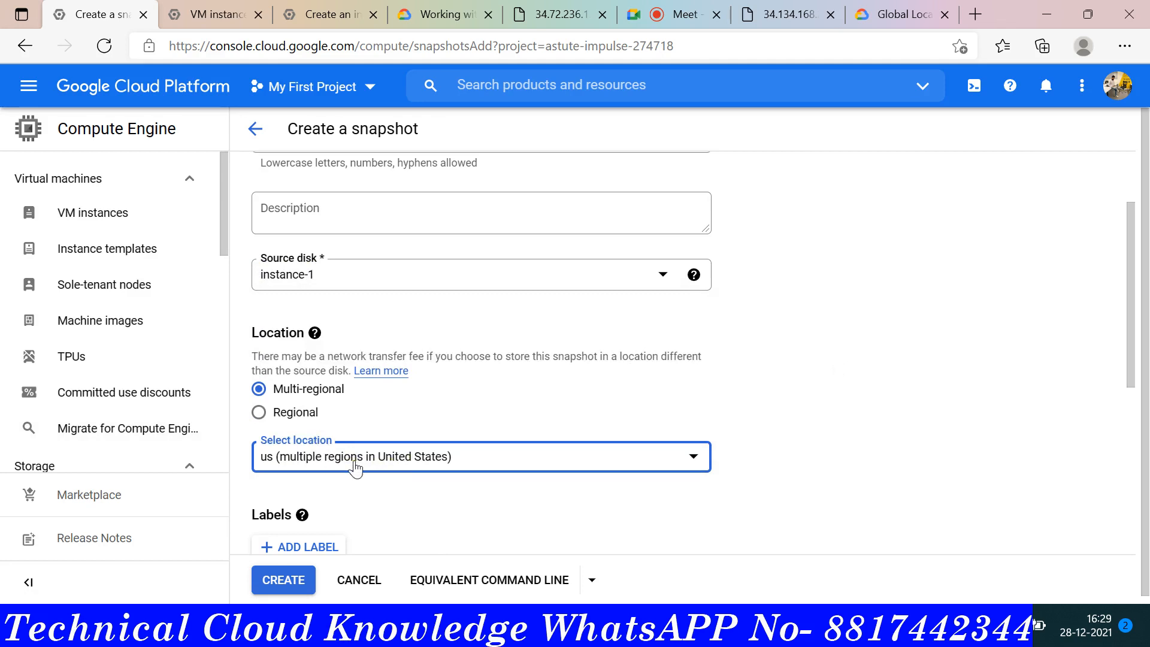
Examine the Americas entries in the new VM's region list to see which US regions the snapshot's multi-regional location covers.
left_click(335, 16)
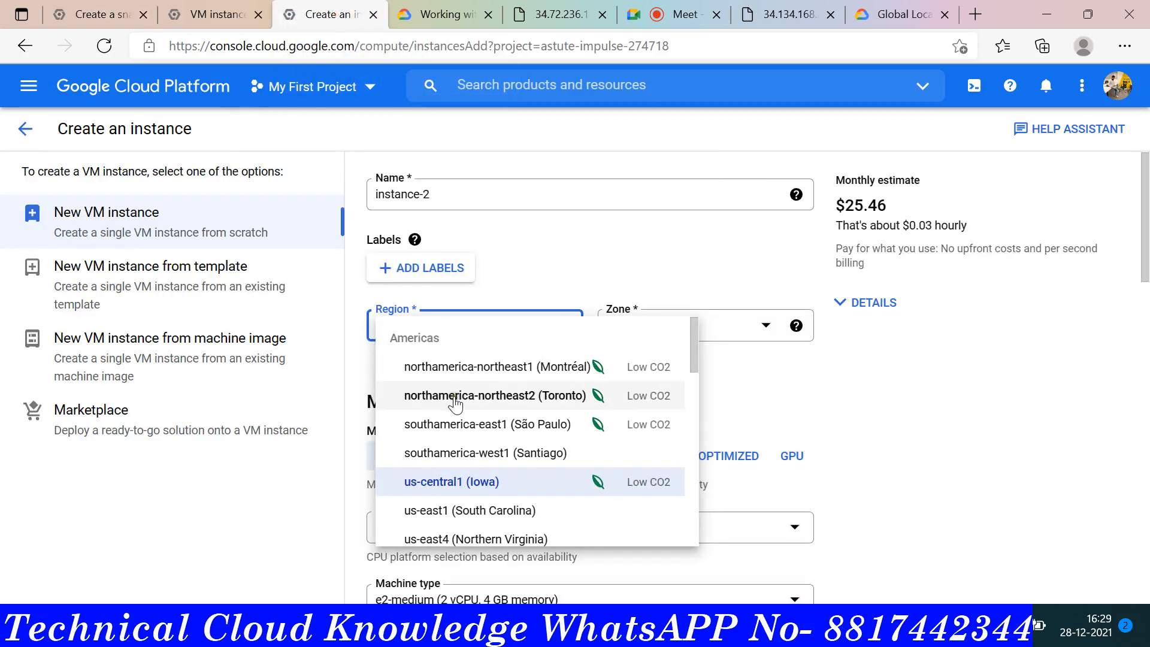
scroll(457, 400, "down", 2)
scroll(456, 401, "down", 1)
scroll(455, 400, "up", 3)
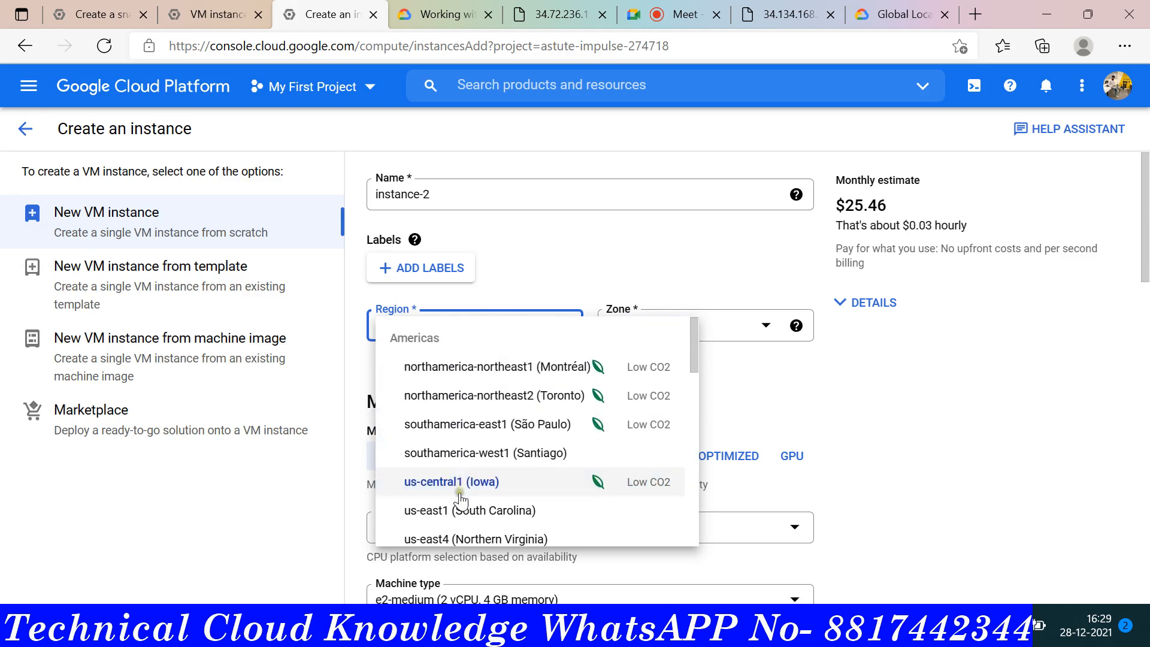
scroll(460, 501, "down", 3)
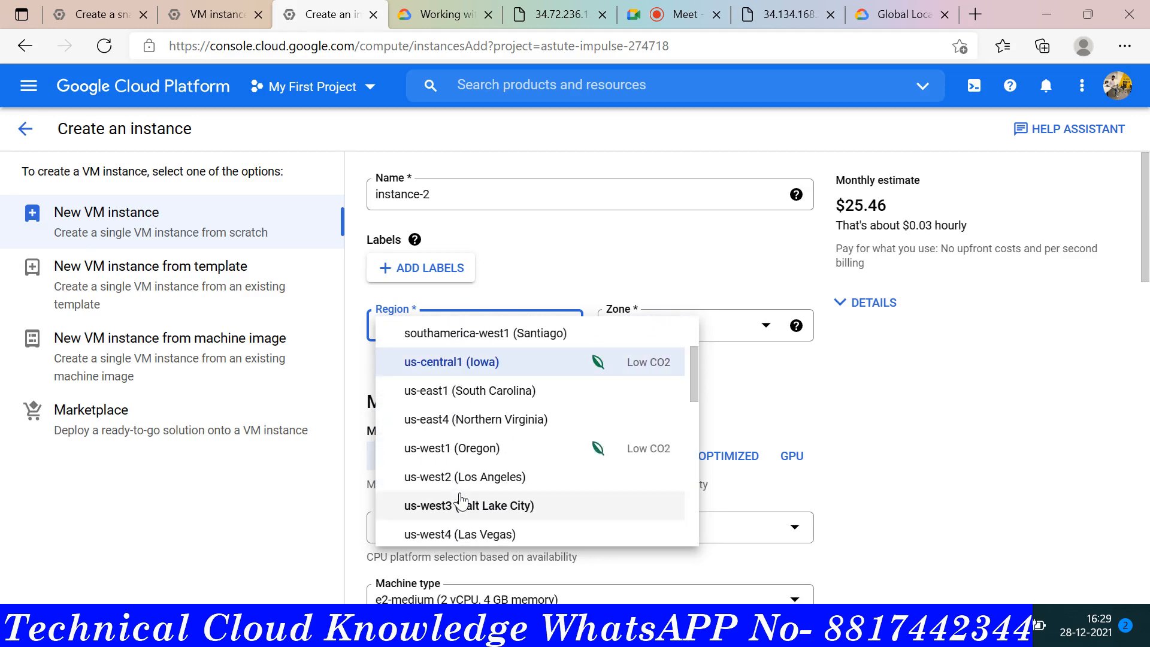
scroll(475, 401, "up", 3)
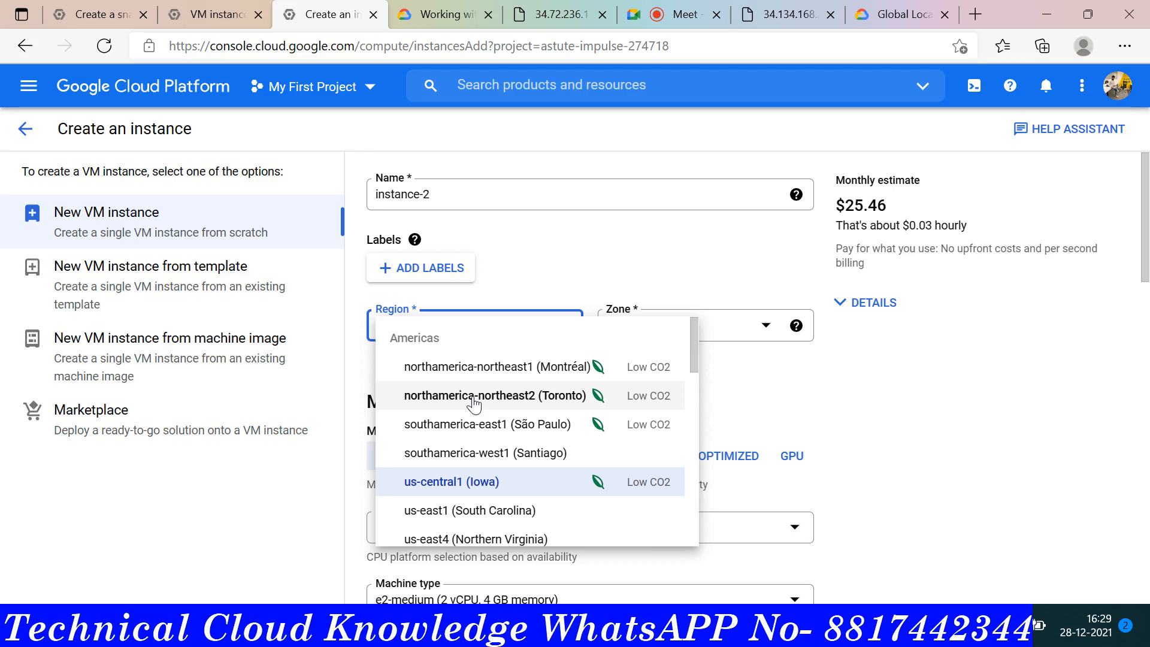
scroll(473, 405, "down", 3)
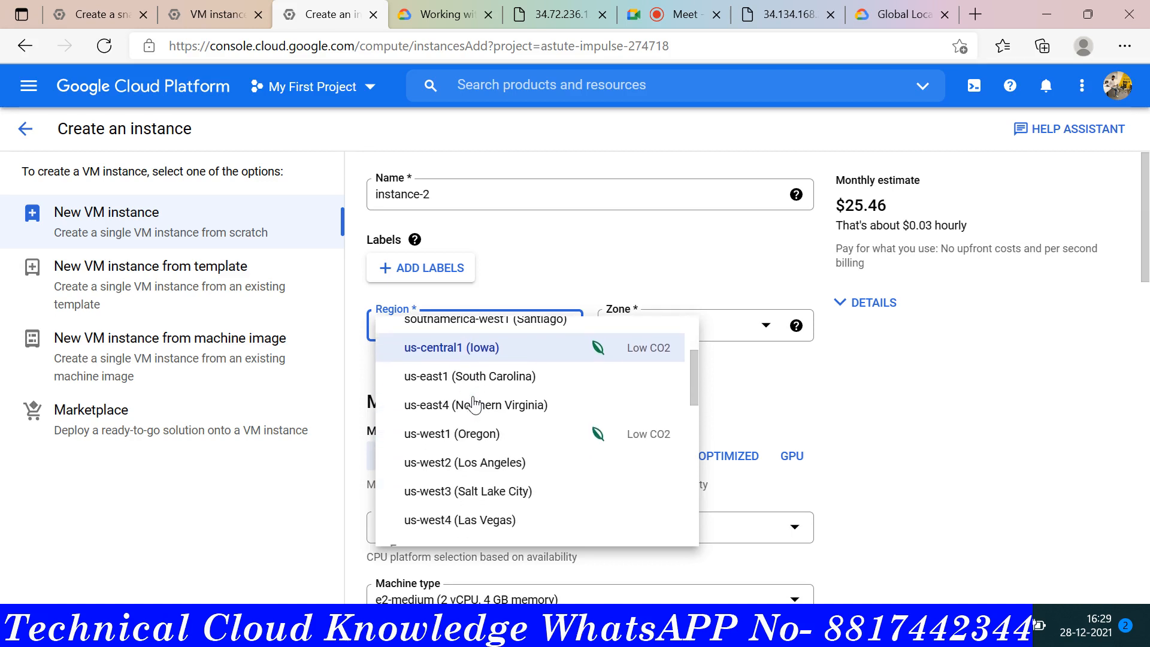
scroll(474, 405, "up", 1)
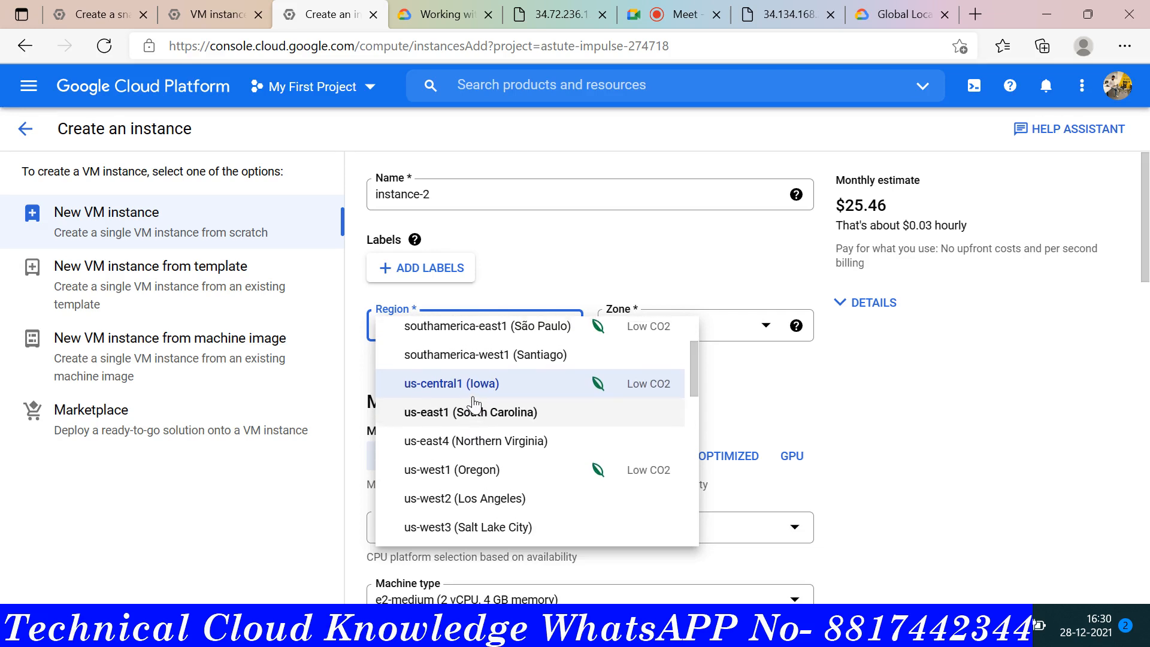
scroll(473, 405, "up", 4)
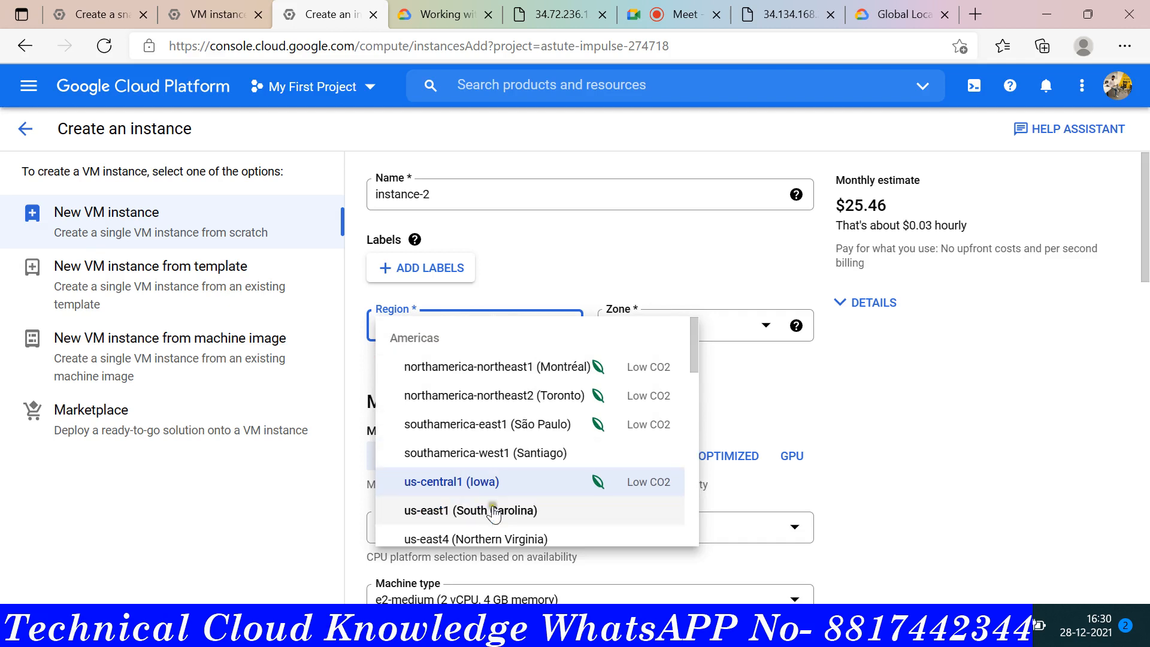
scroll(495, 512, "down", 3)
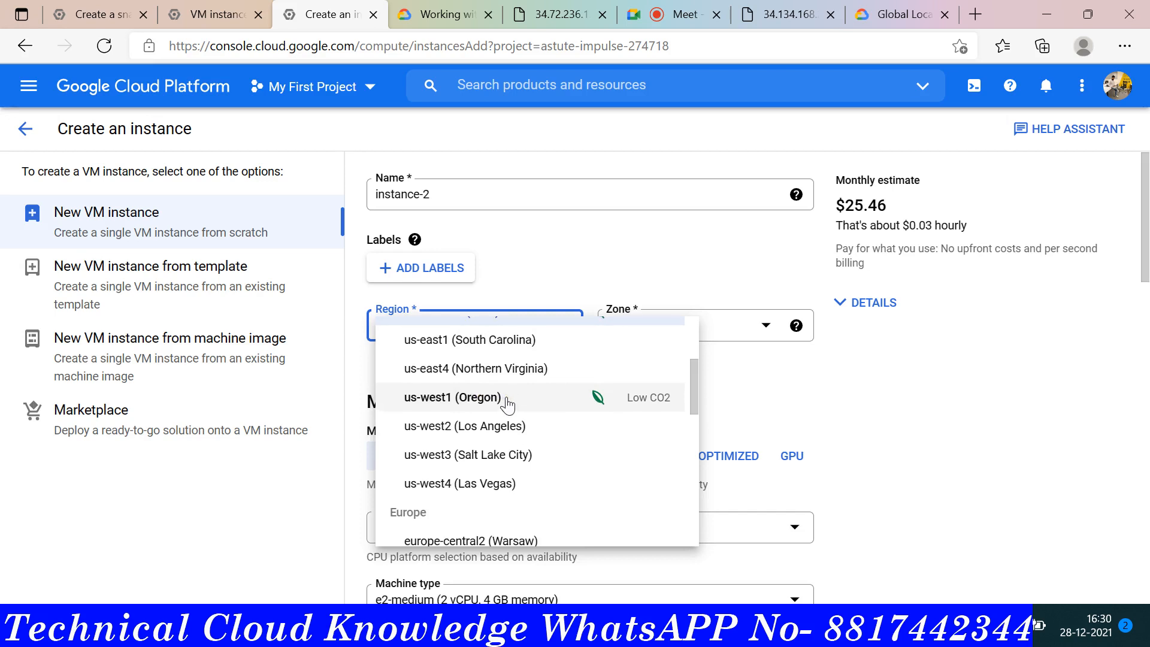
scroll(508, 403, "up", 1)
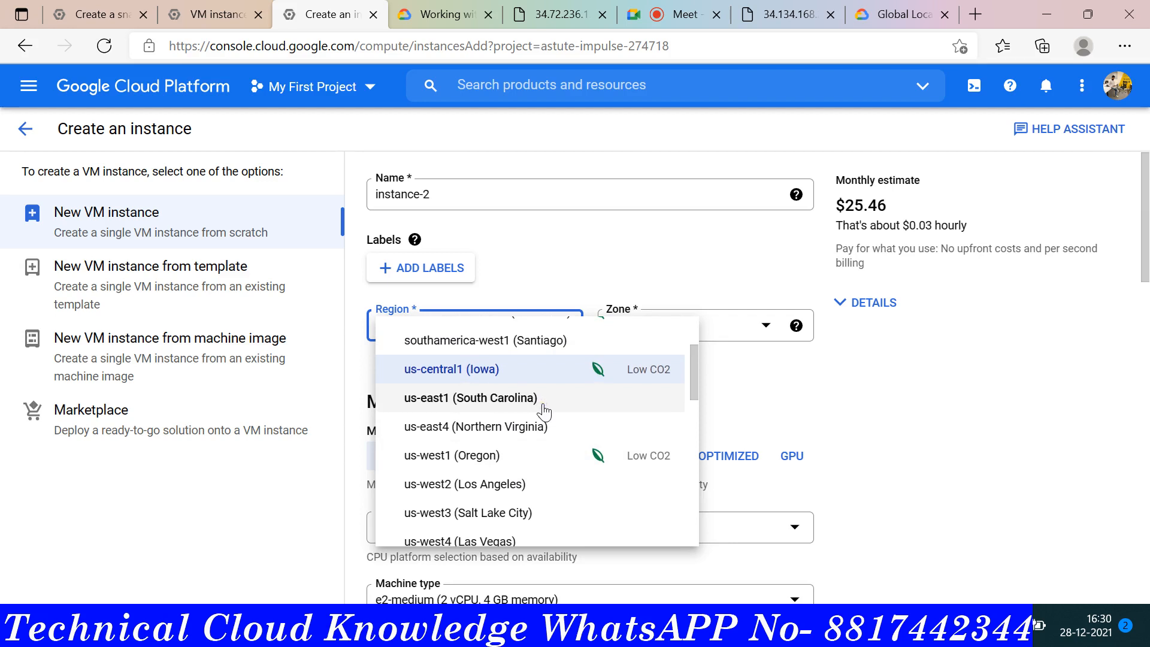
scroll(547, 454, "down", 1)
scroll(547, 454, "up", 1)
scroll(547, 456, "up", 2)
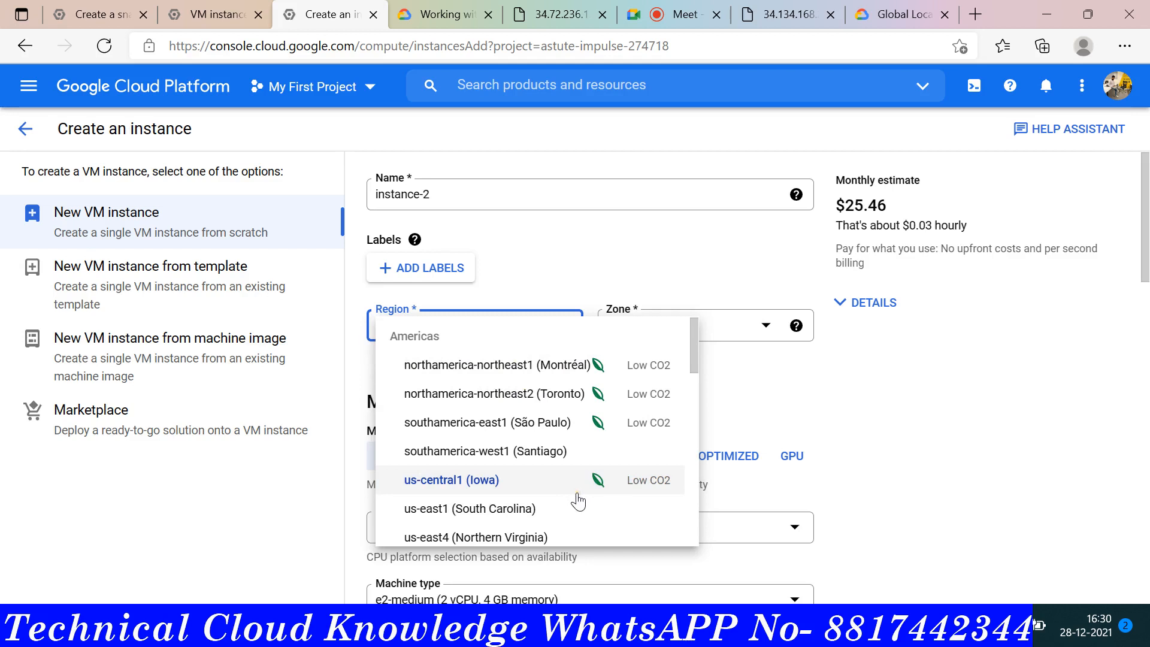
scroll(578, 500, "down", 1)
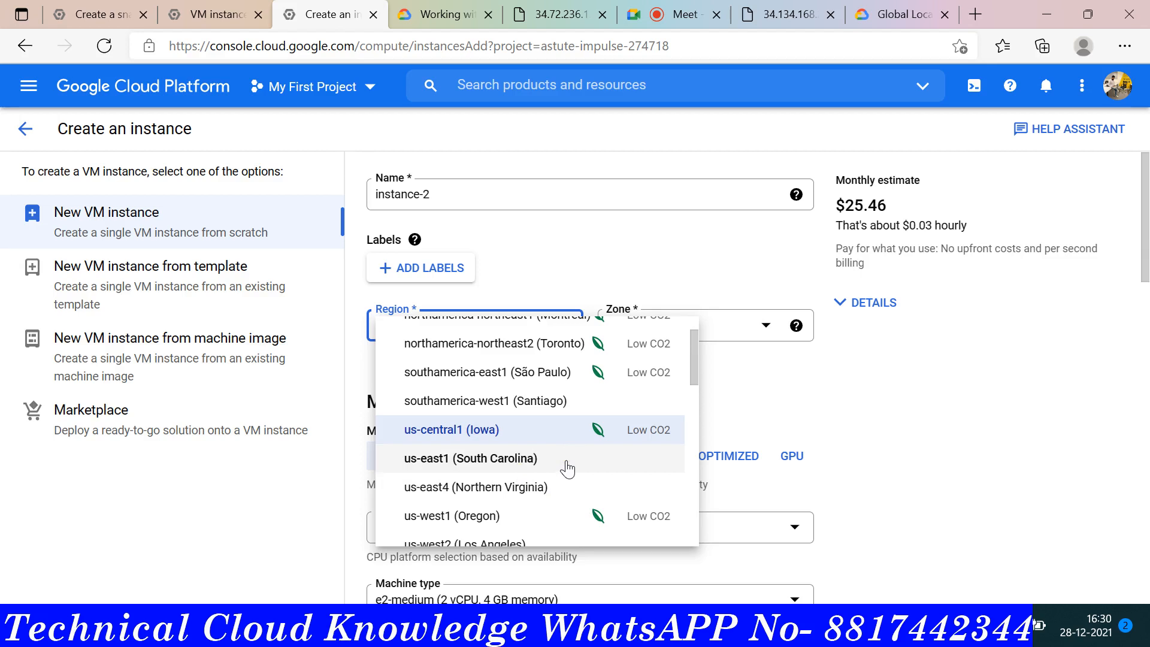
scroll(568, 470, "up", 2)
scroll(567, 469, "down", 3)
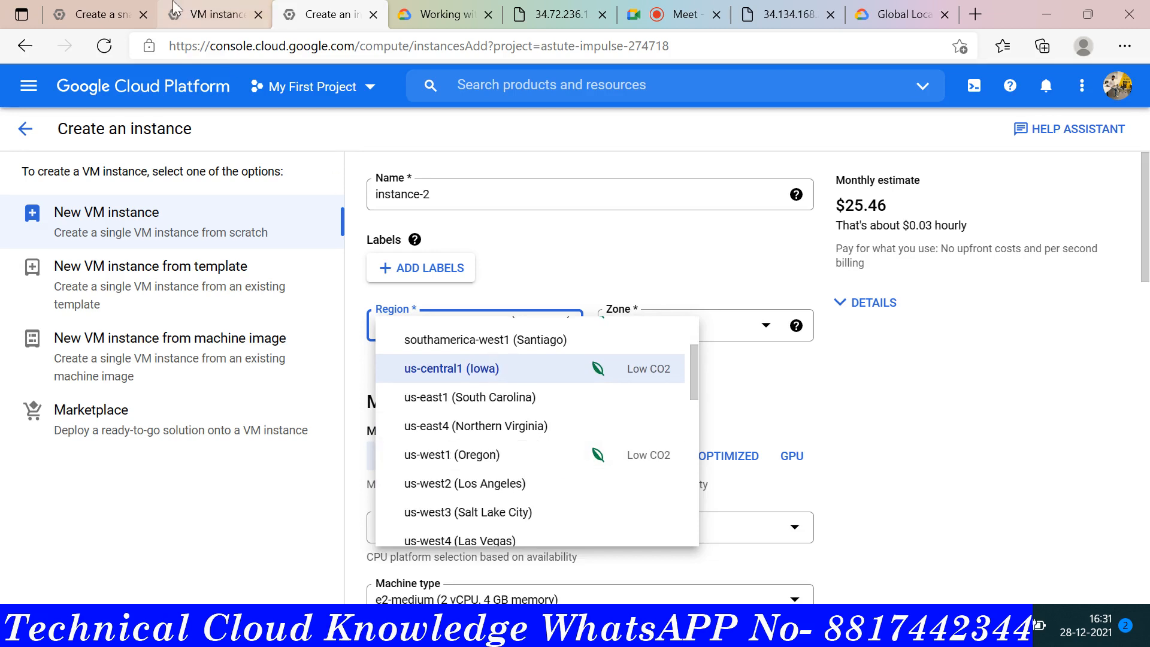
Return to the snapshot form and set its multi-regional storage location to asia (multiple regions in Asia).
left_click(99, 15)
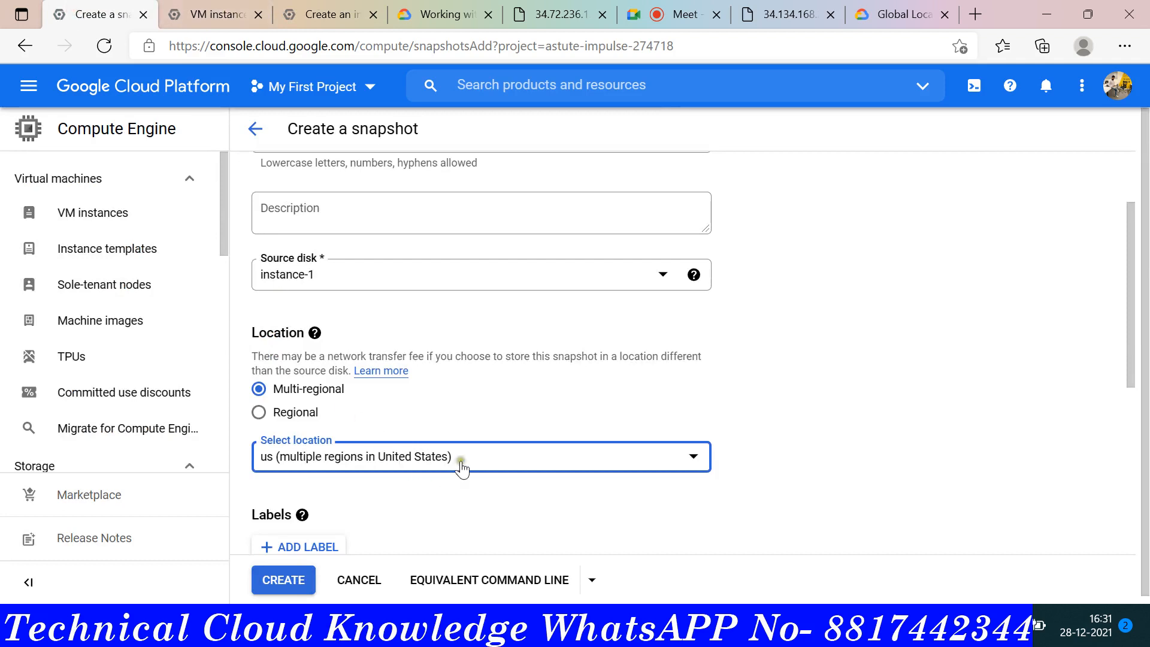
scroll(850, 424, "down", 1)
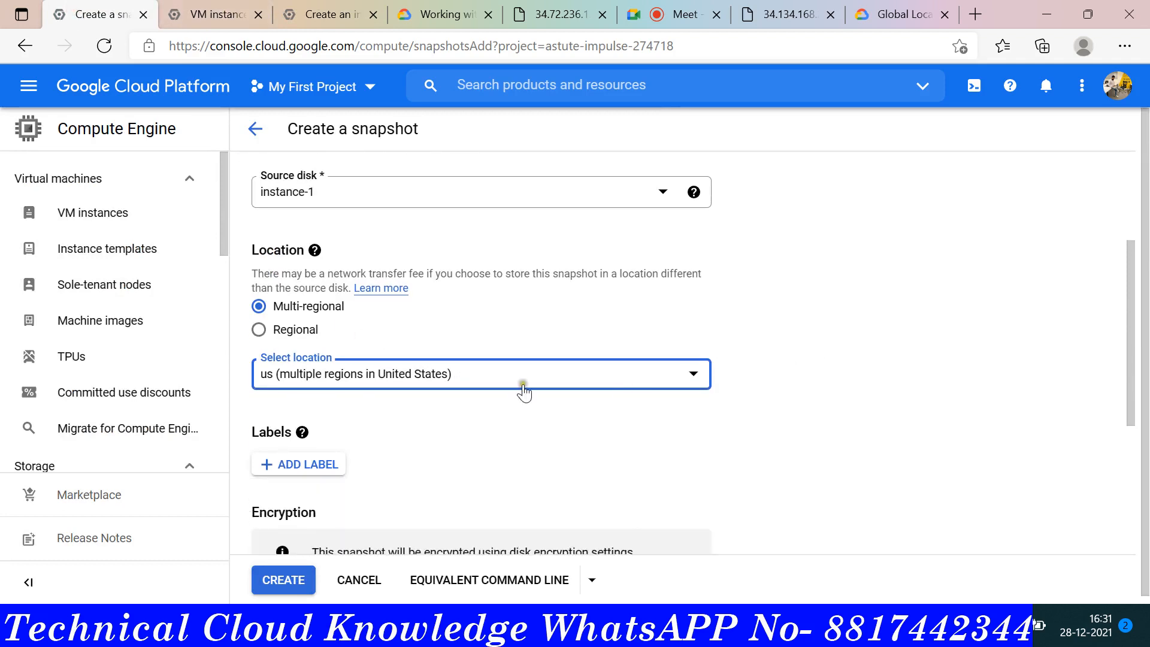
left_click(502, 385)
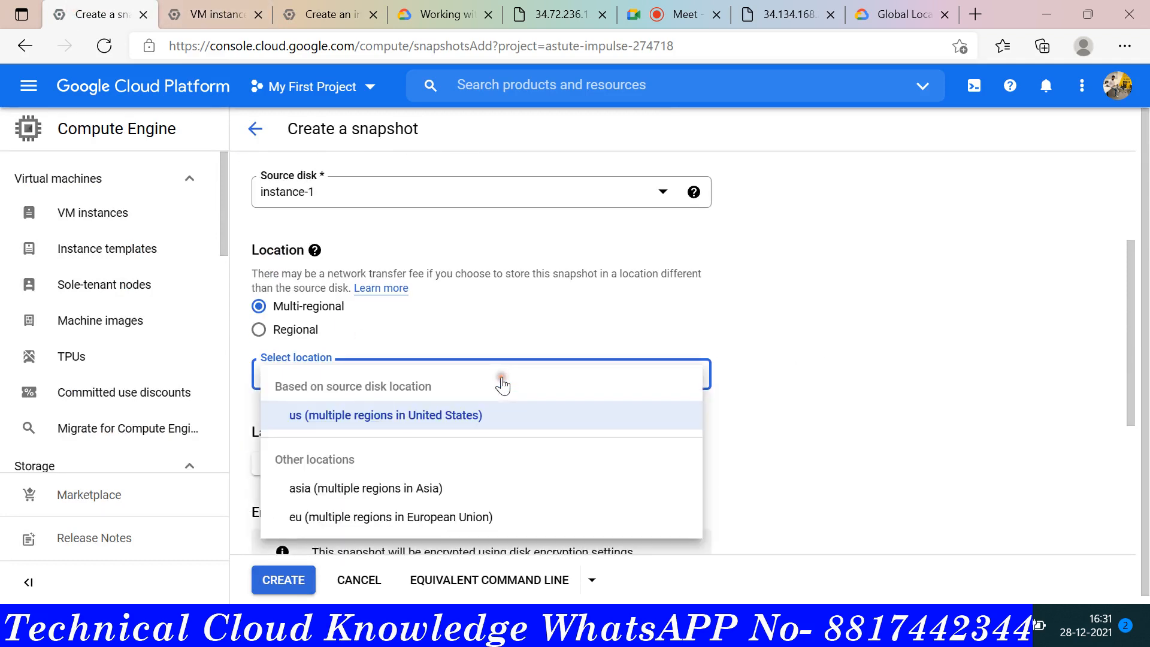
left_click(407, 486)
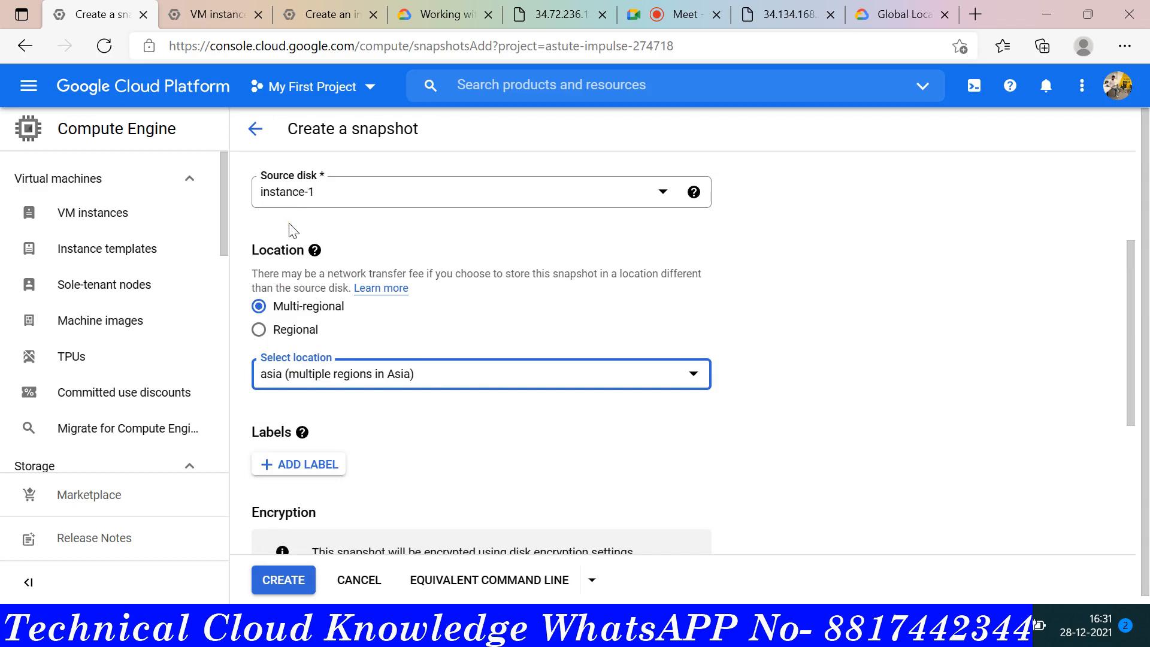
left_click(428, 381)
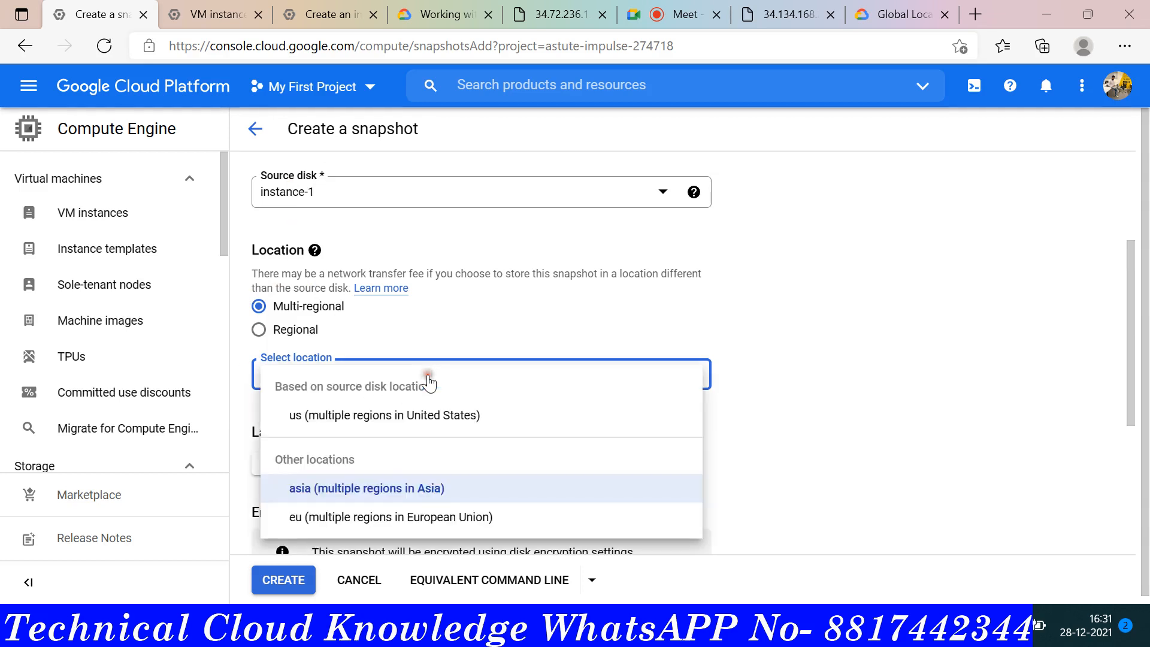
left_click(380, 489)
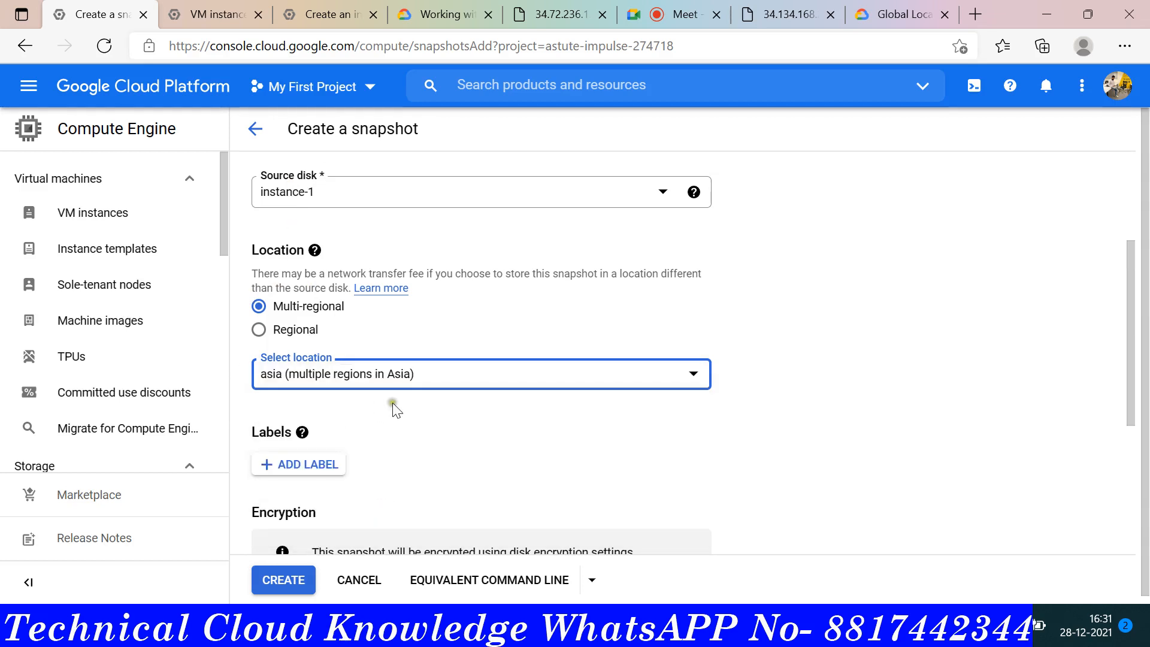
Compare the snapshot's multi-regional location options with the Global Locations region map and instance-1's zone.
left_click(410, 385)
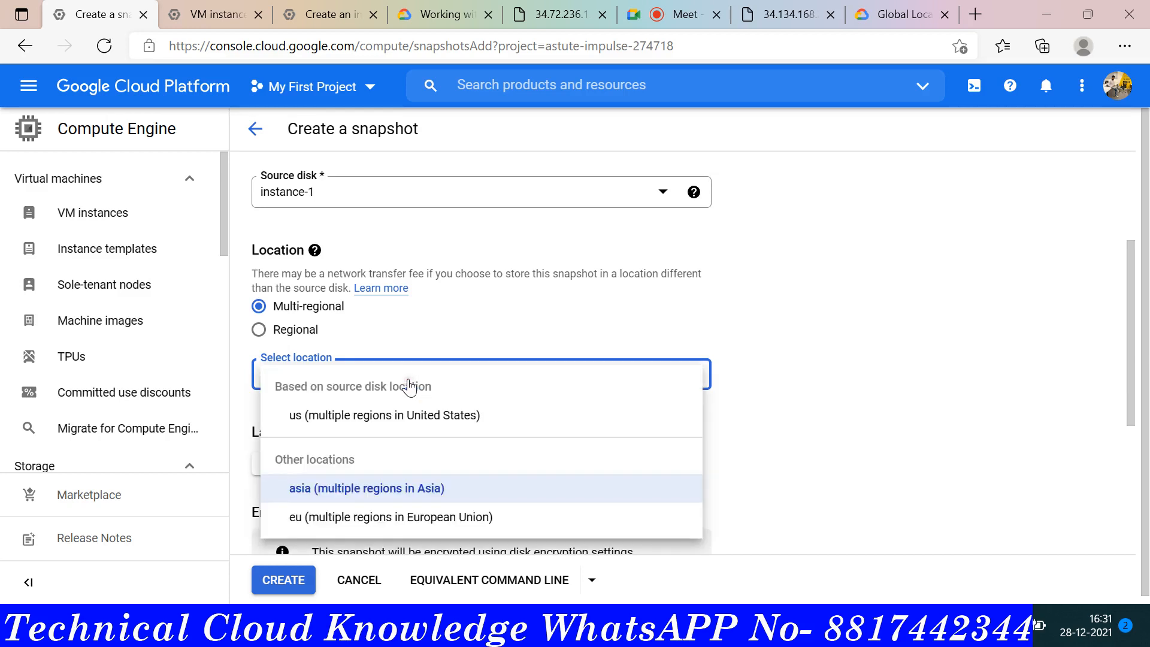
left_click(907, 15)
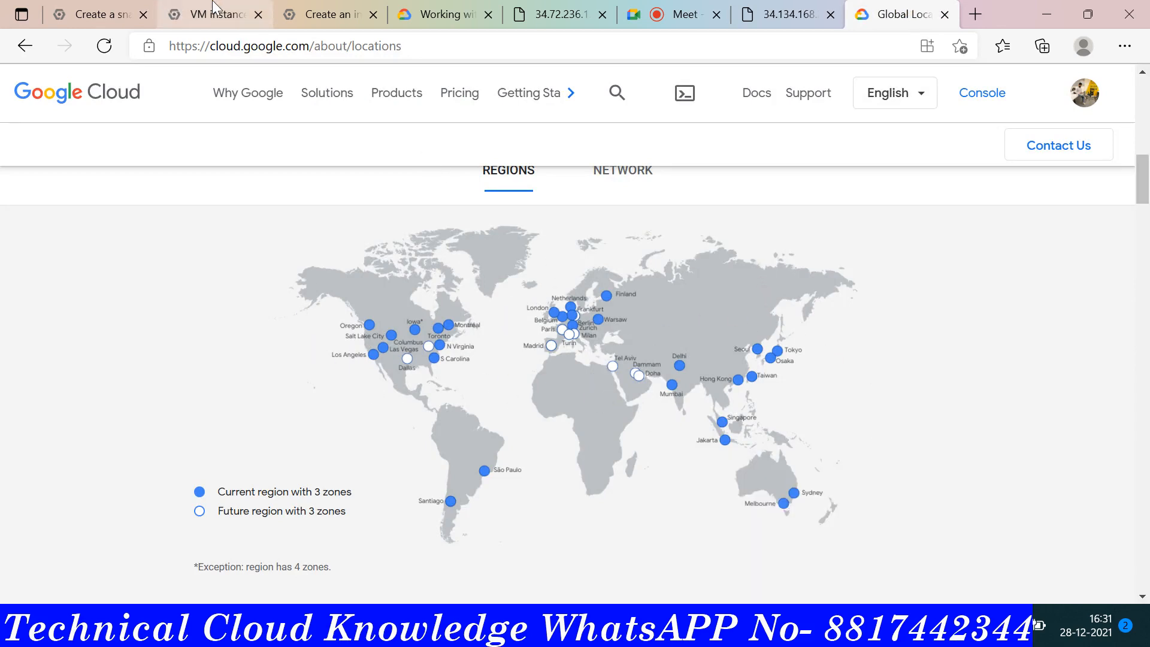
left_click(183, 12)
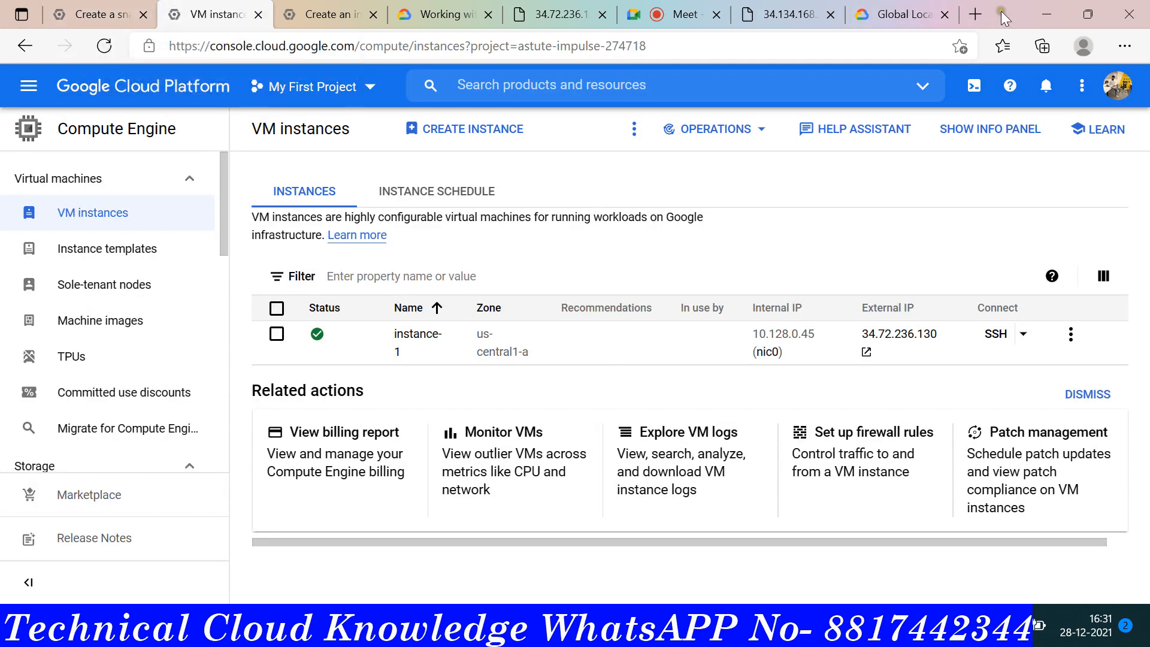
left_click(904, 14)
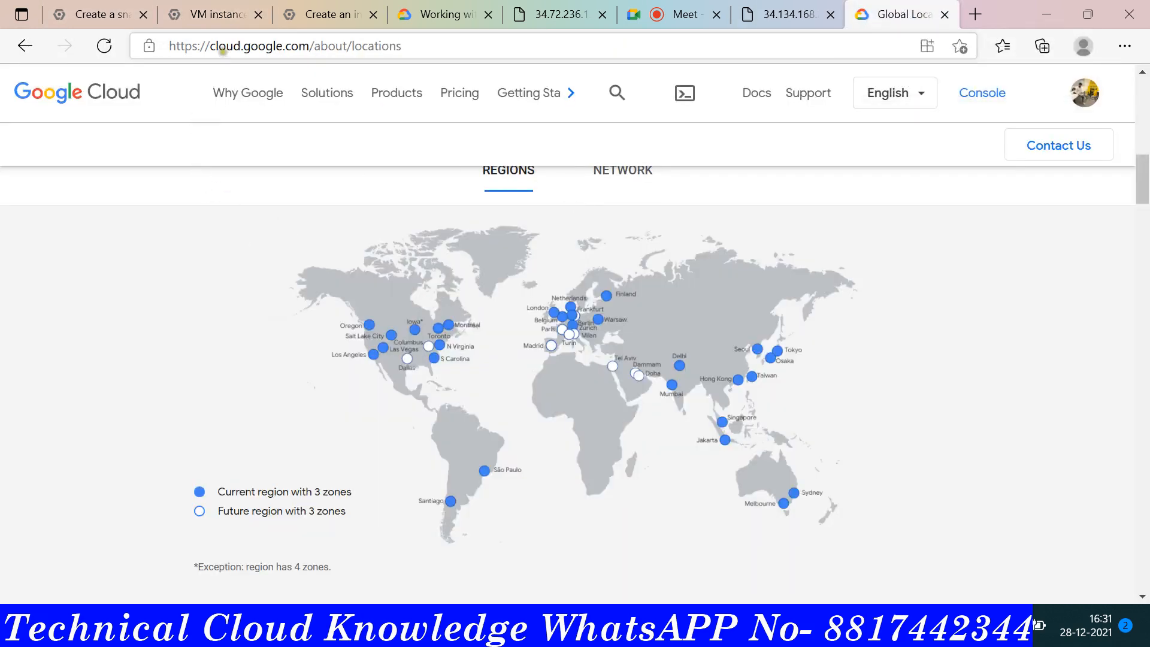
left_click(101, 10)
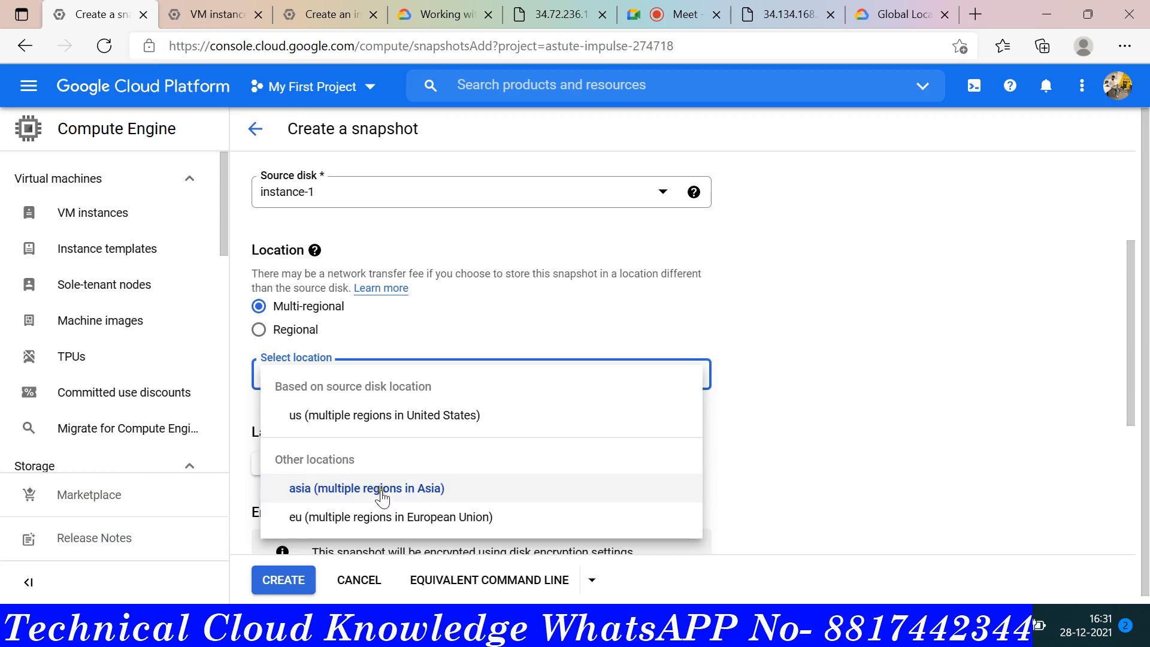
Try eu (multiple regions in European Union) and then asia (multiple regions in Asia) as the snapshot's storage location.
left_click(405, 517)
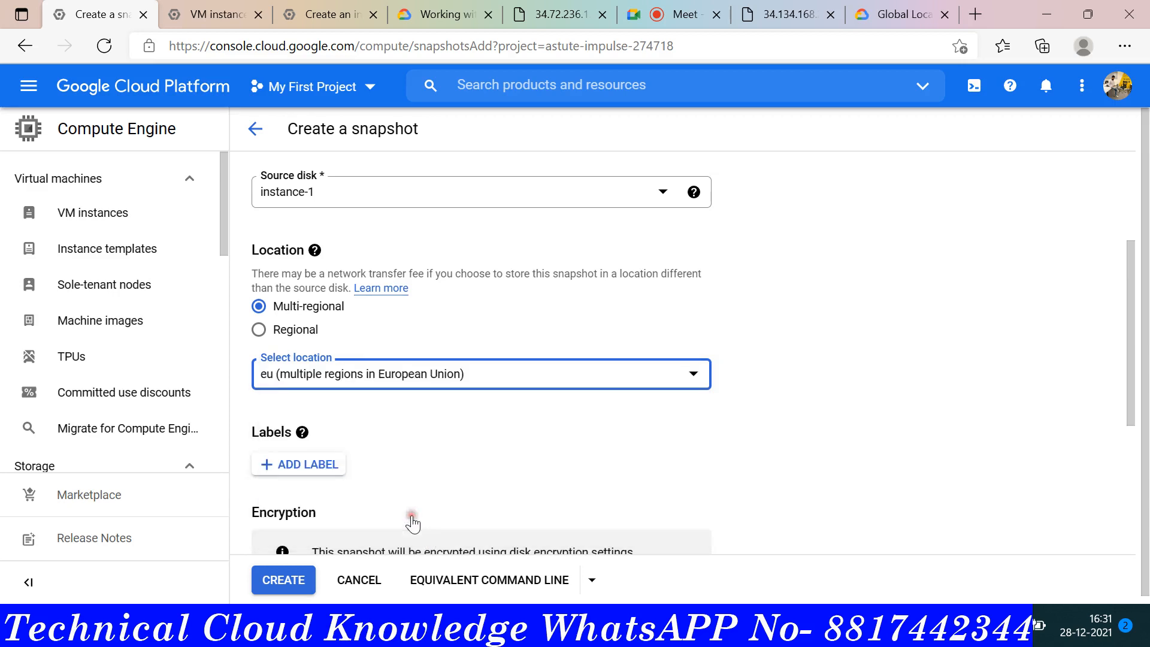
left_click(447, 384)
left_click(353, 498)
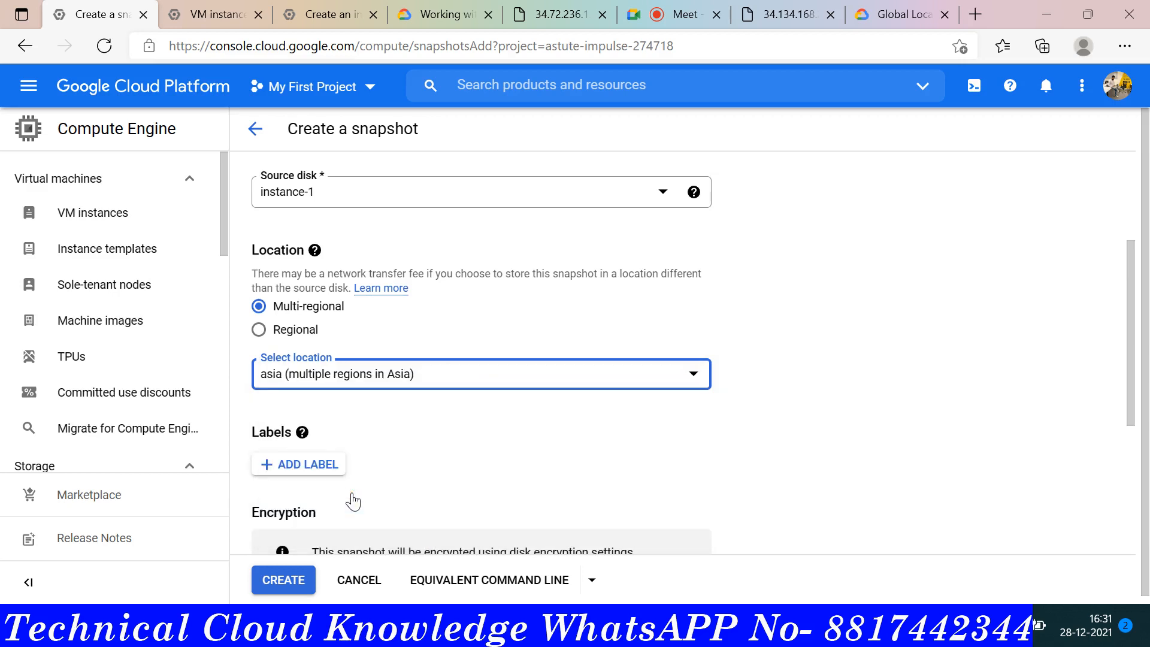
Set the snapshot's storage location to us (multiple regions in United States), checking the options against the Global Locations map.
left_click(442, 375)
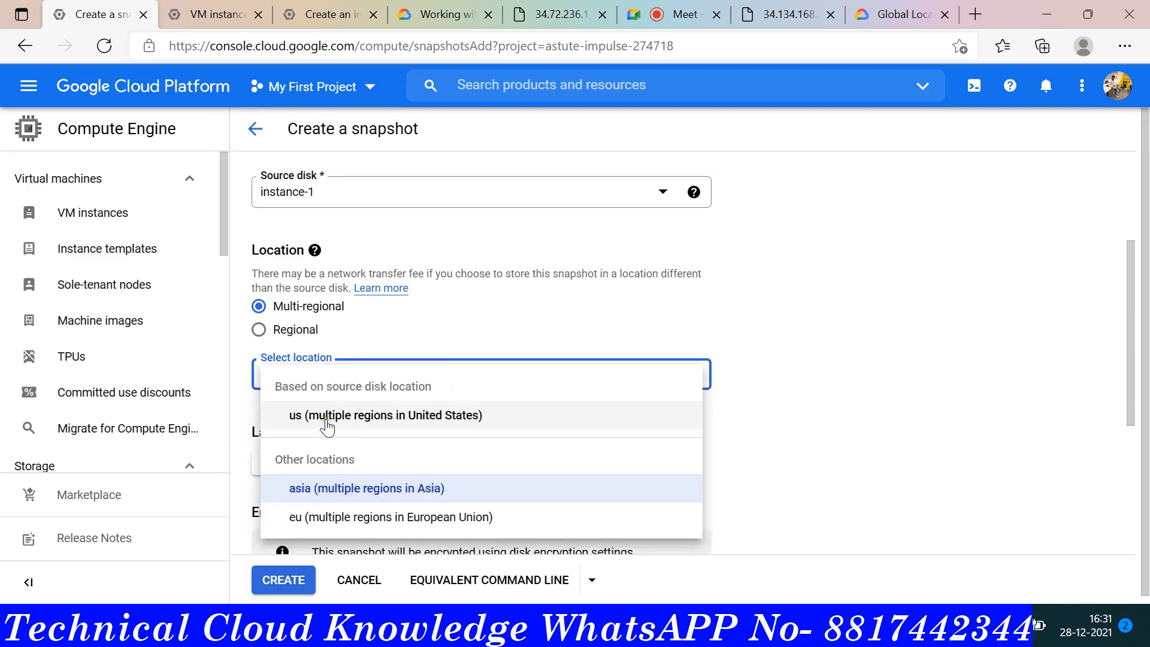
left_click(327, 423)
left_click(397, 377)
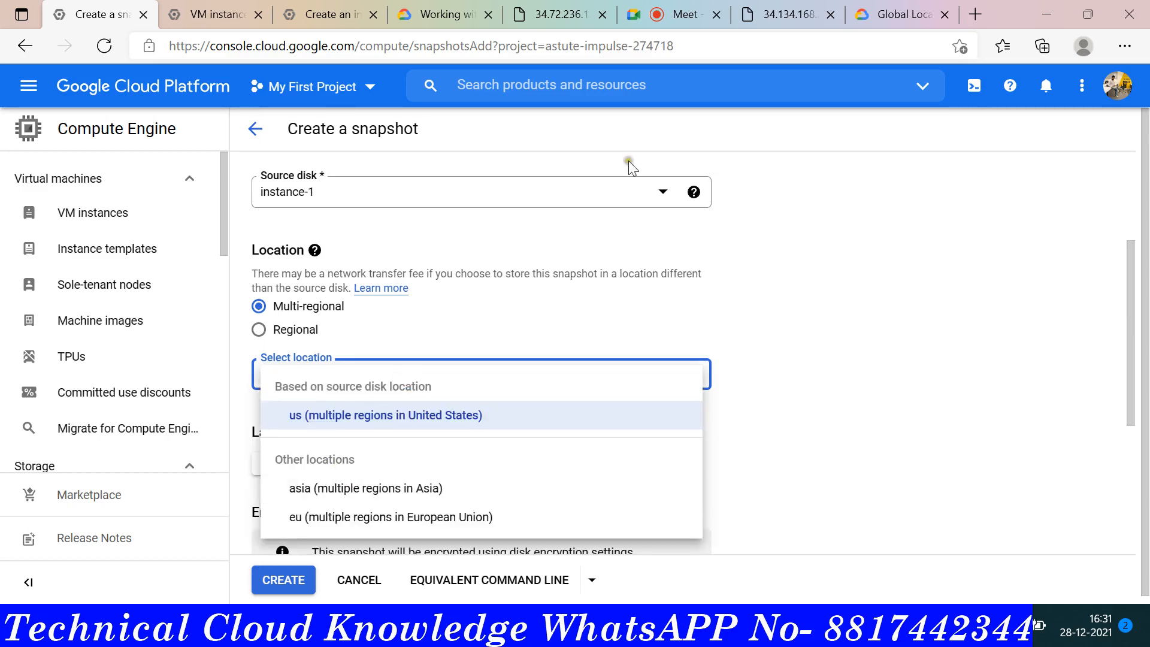
left_click(897, 14)
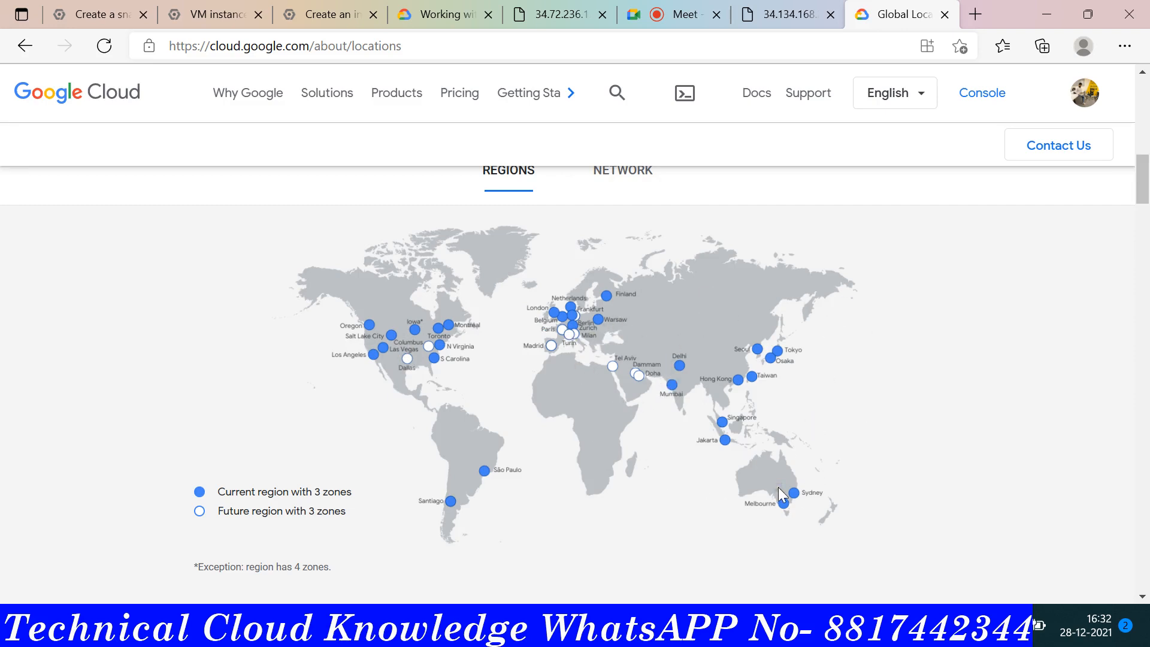
left_click(103, 4)
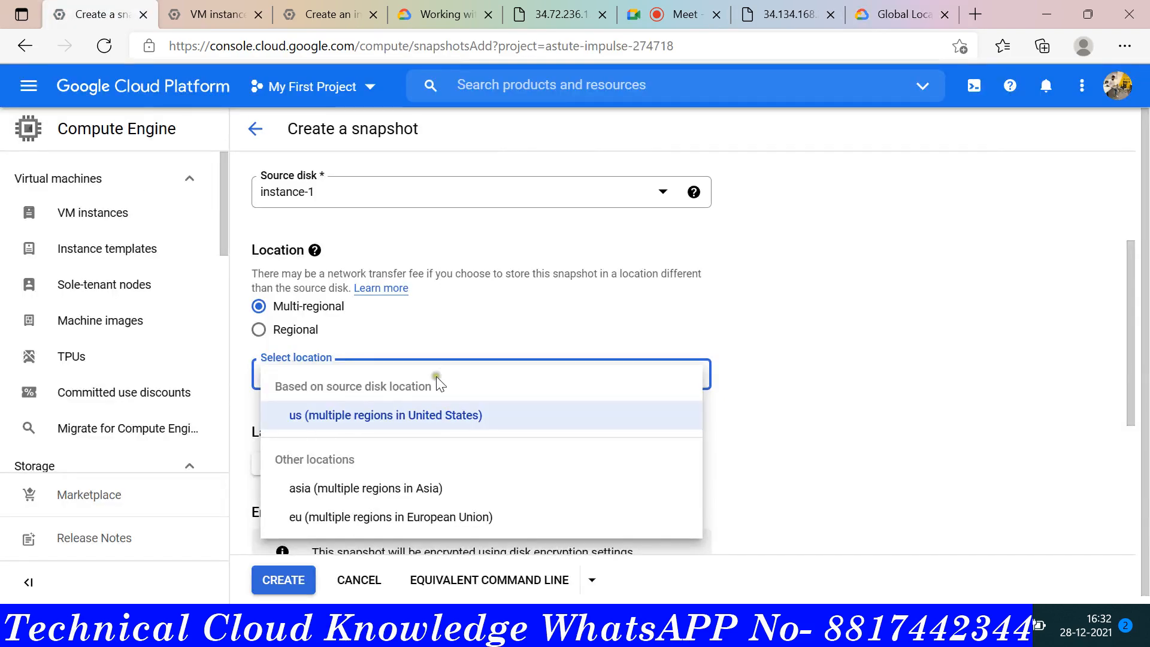
left_click(380, 415)
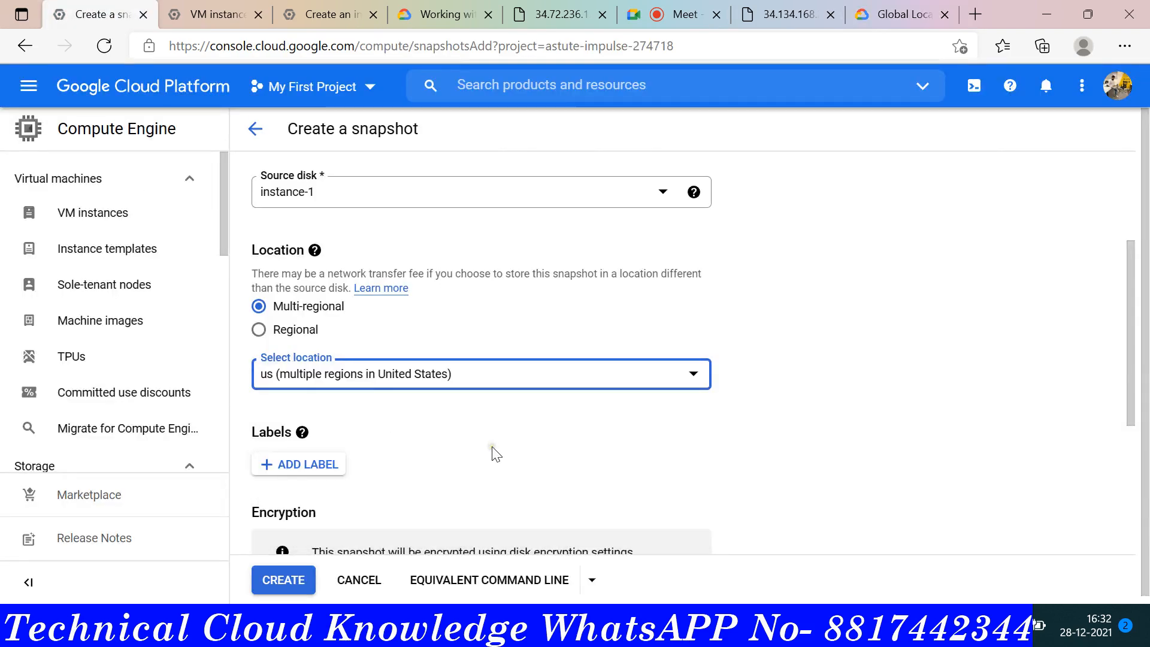
Review the snapshot form's encryption and application consistency settings, checking the snapshot diagram in Paint before returning to the form.
scroll(495, 454, "down", 3)
scroll(511, 360, "down", 2)
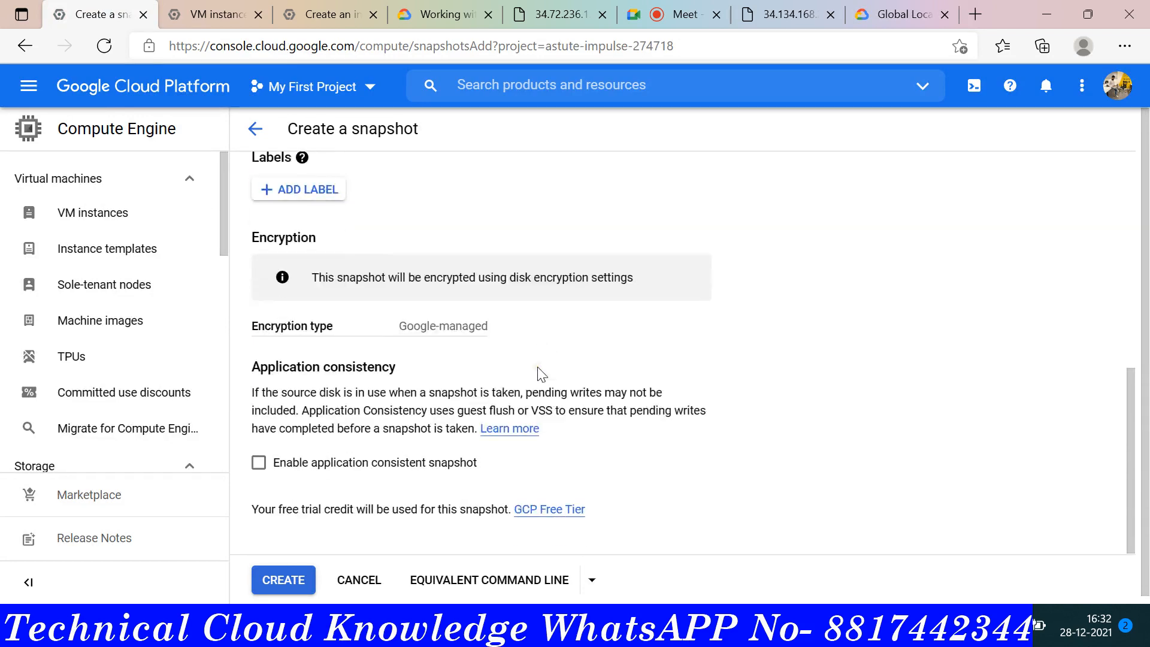
scroll(455, 325, "down", 1)
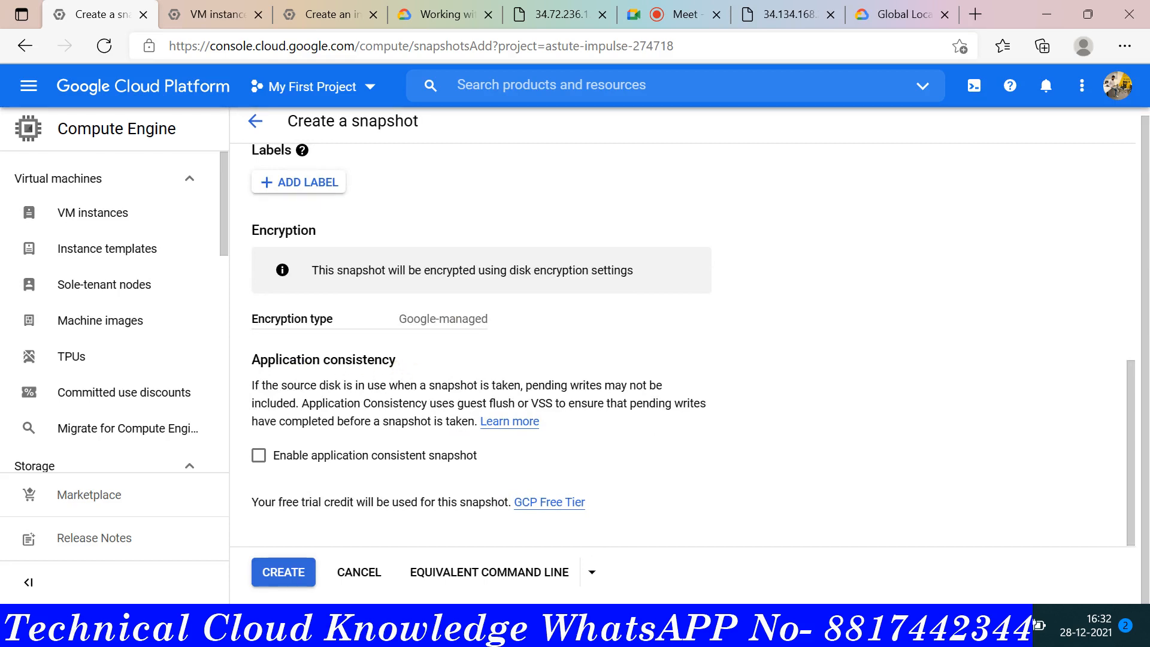
left_click(641, 627)
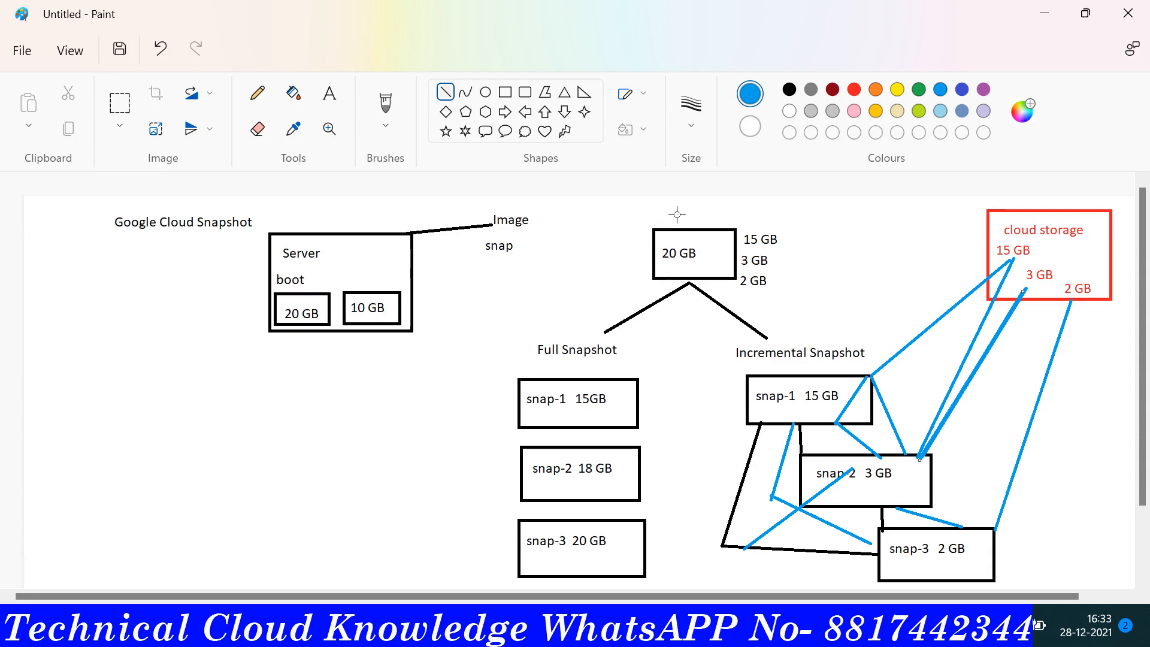
left_click(535, 630)
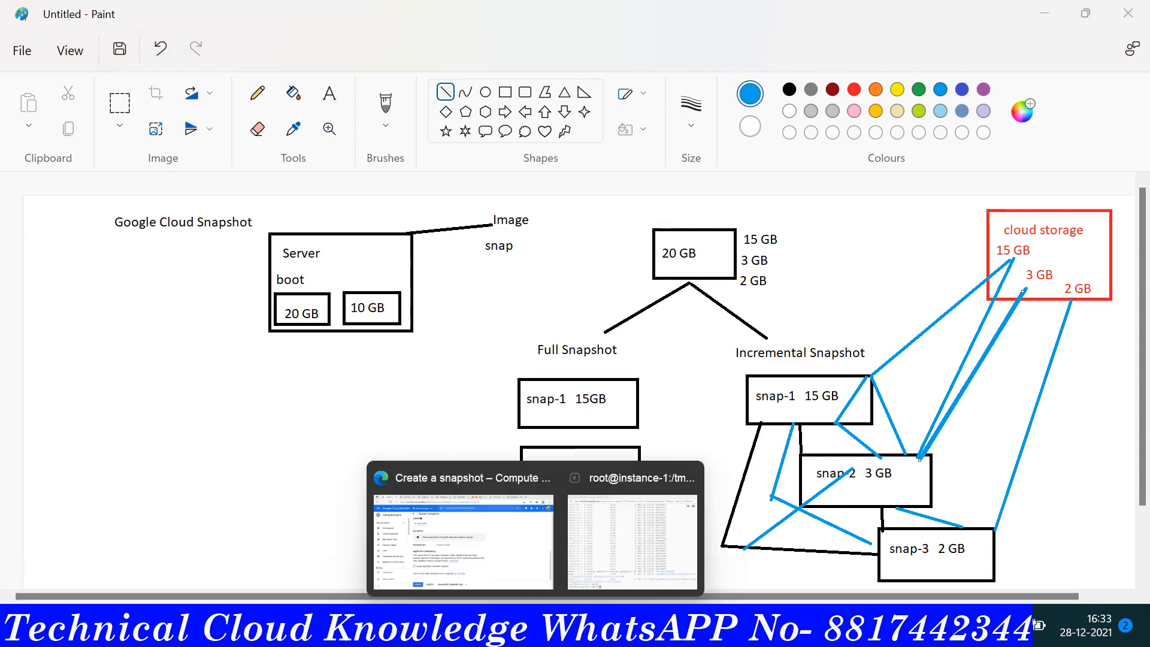
left_click(430, 544)
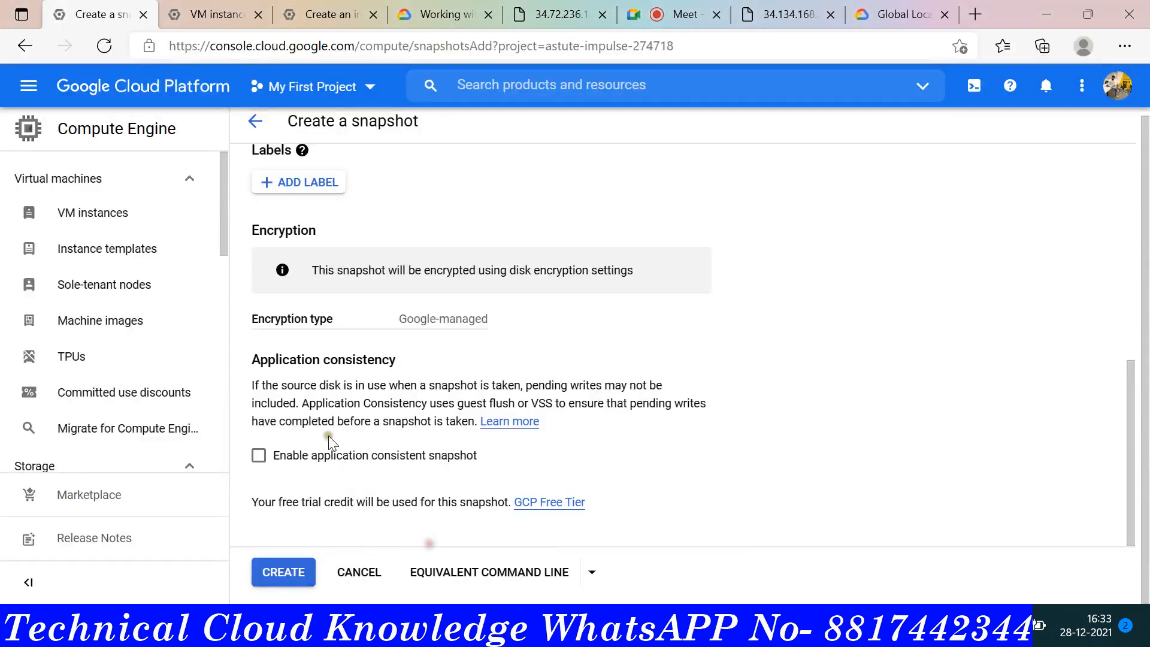
Try enabling the application consistent snapshot option and disable it again.
left_click(259, 456)
scroll(431, 458, "down", 1)
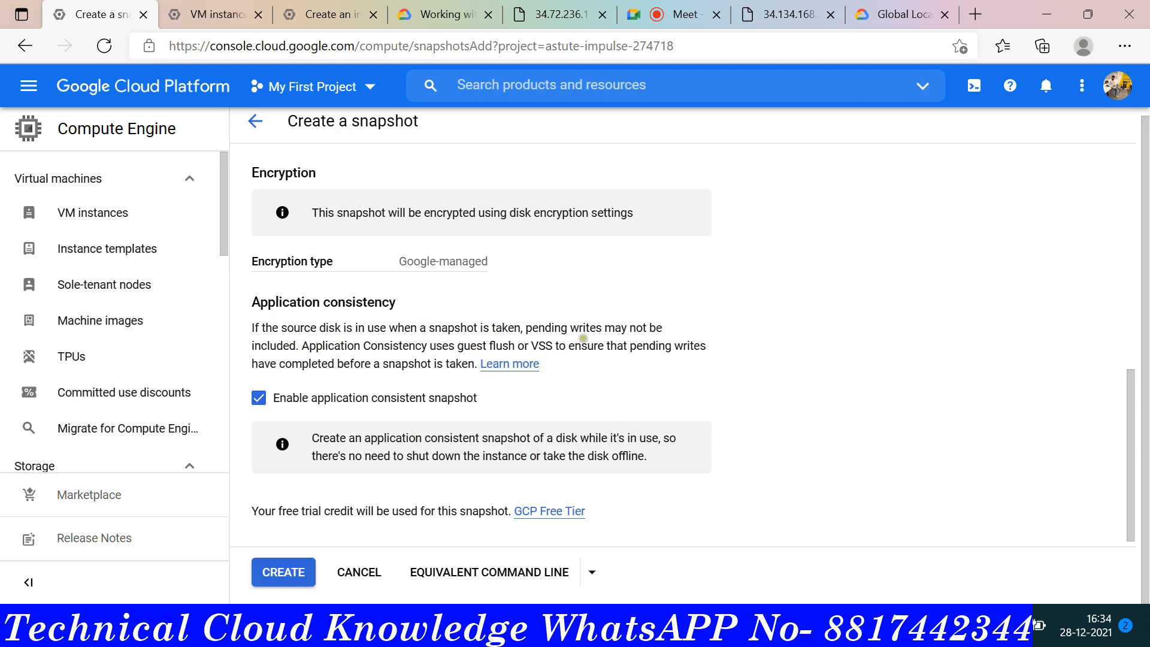
left_click(256, 403)
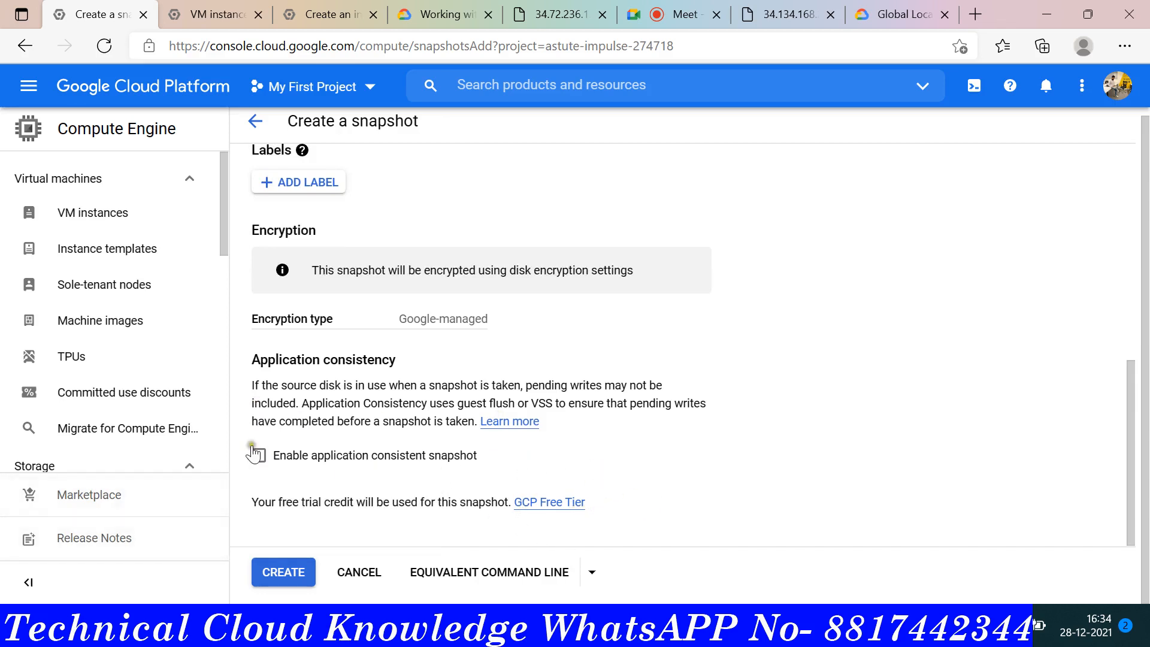
Create the instance-1 disk snapshot with the us multi-regional location.
left_click(292, 576)
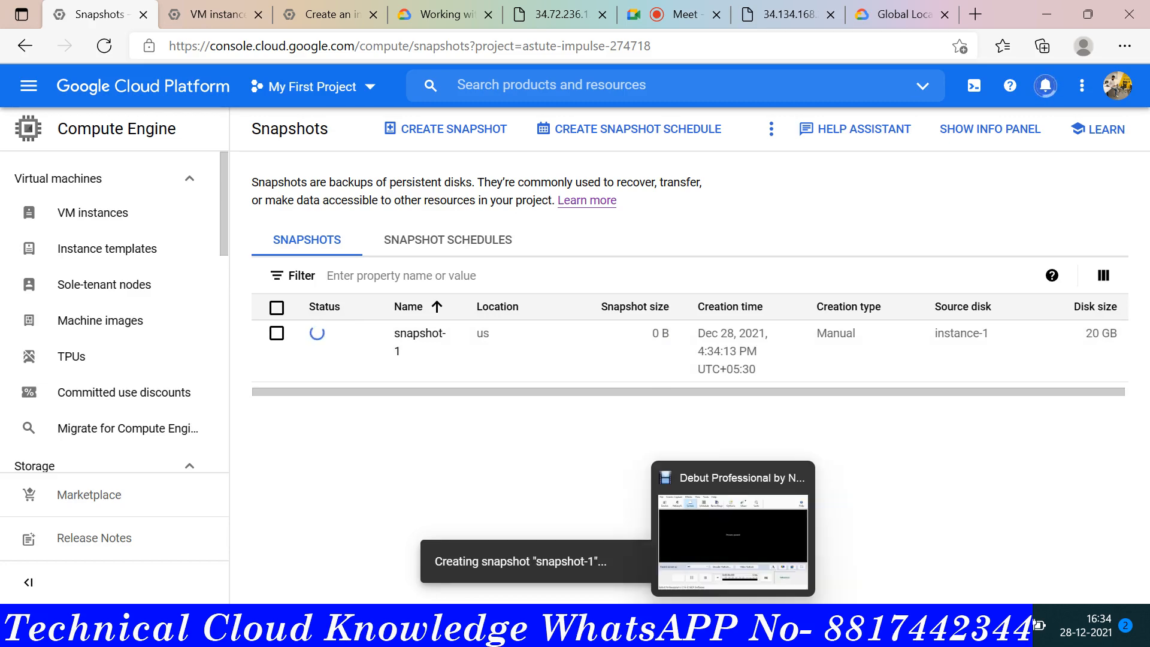
left_click(731, 625)
left_click(731, 625)
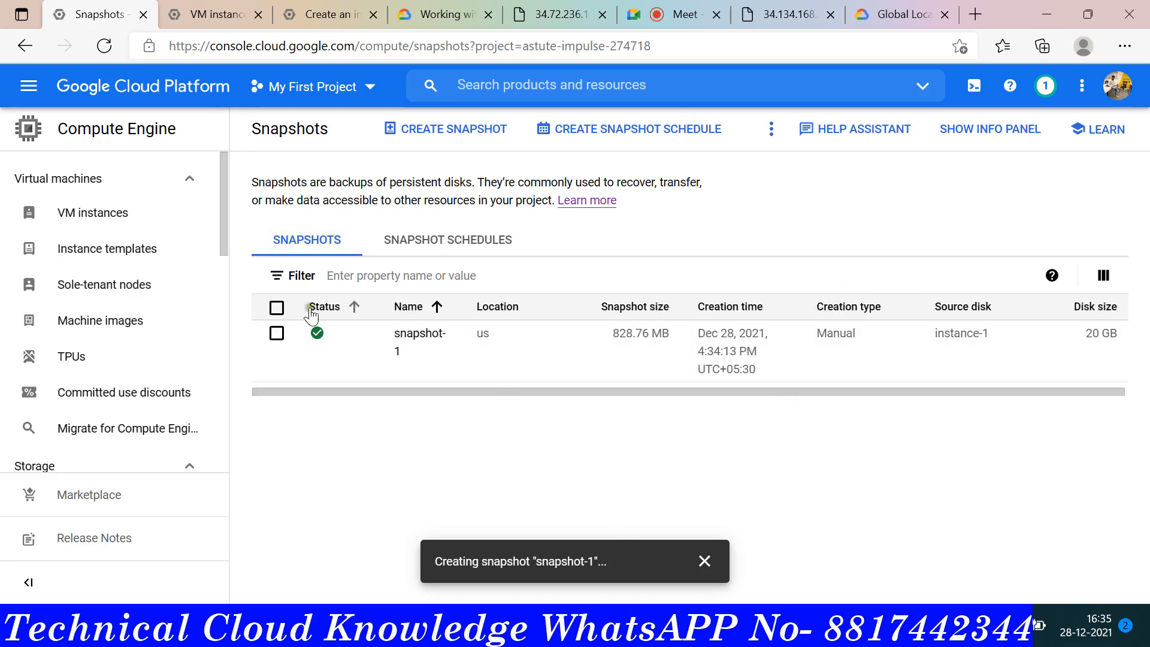
In instance-1's SSH terminal, use touch to create first-name-prefixed files numbered {1..100000} in /tmp, and list the directory with ls.
left_click(92, 13)
mouse_move(546, 629)
left_click(638, 537)
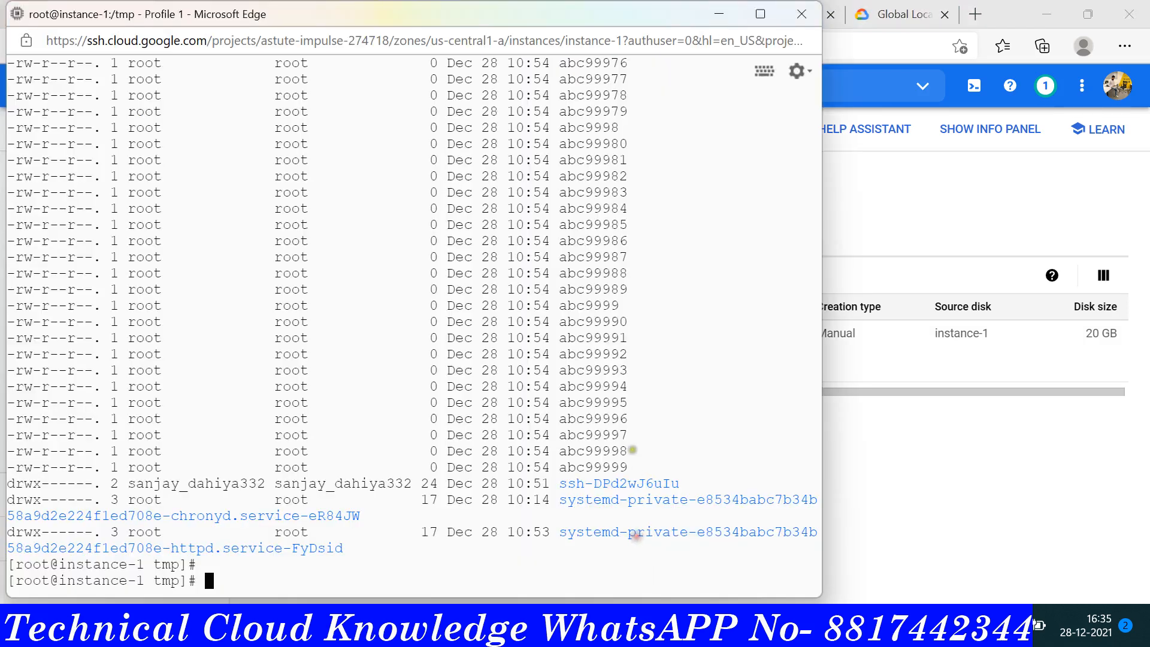
key("Return")
key("Return")
key("Return")
key("Return")
key("Return")
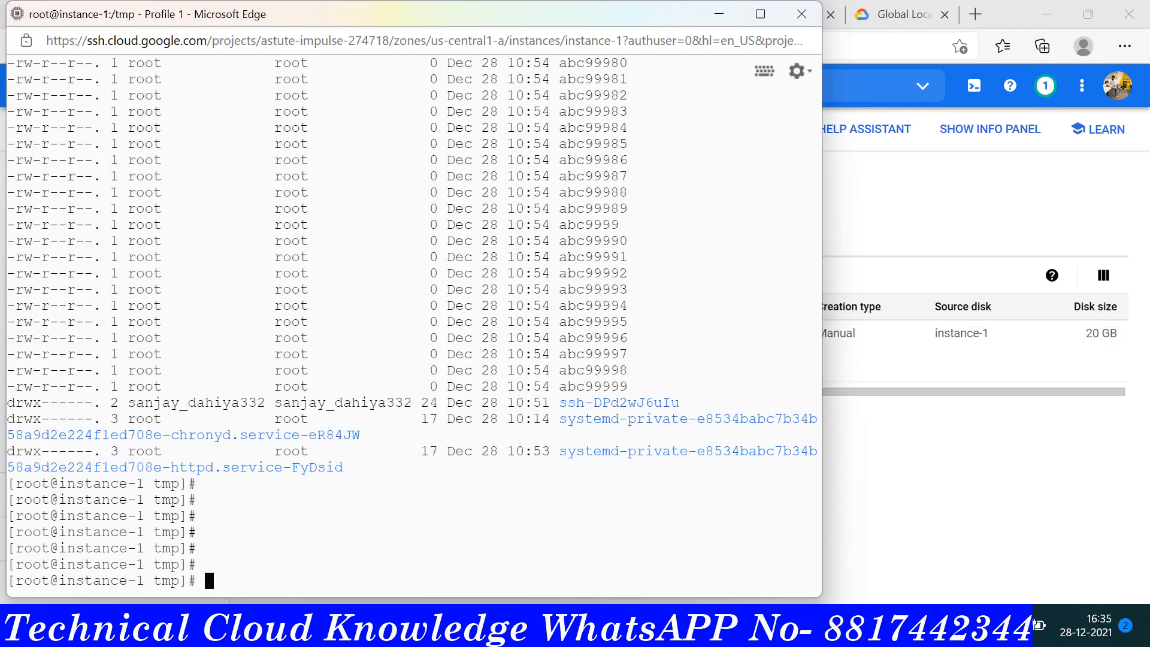
type("touch  sanjay{1..100000}")
key("Return")
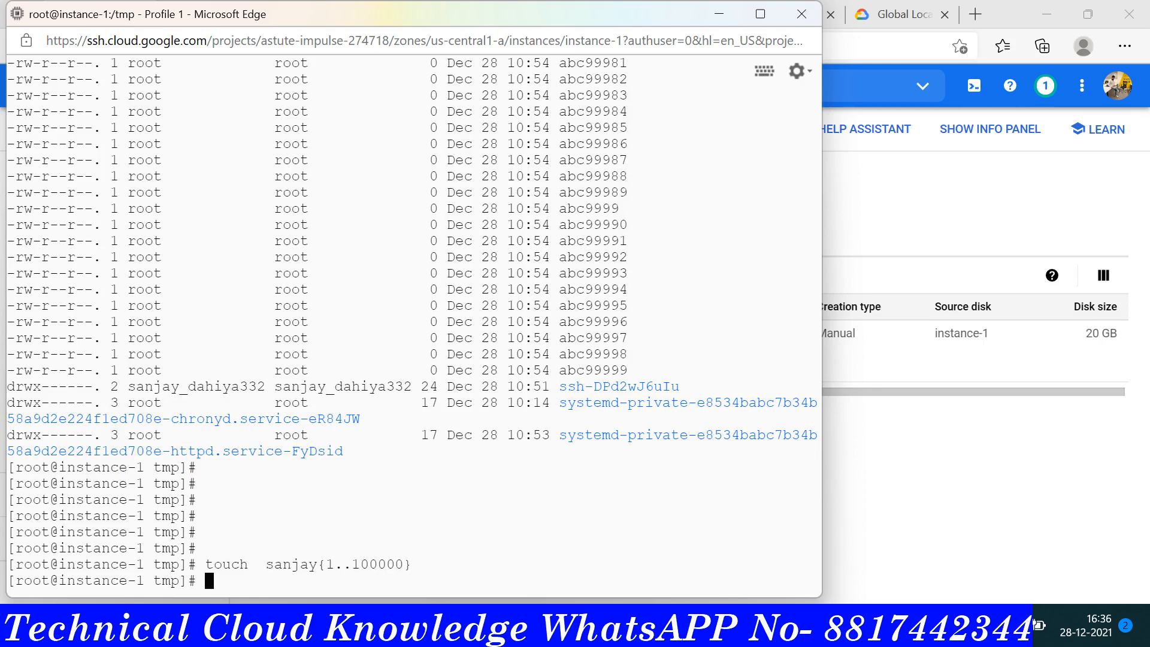
type("ls")
key("Return")
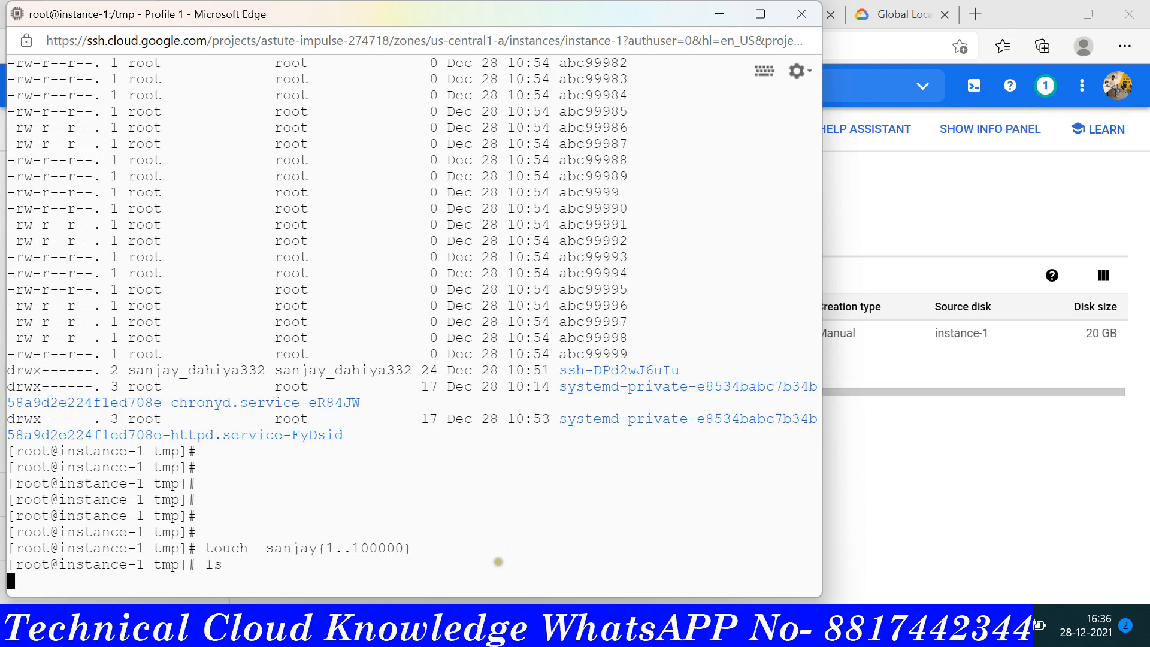
Create snapshot-2 from the instance-1 source disk and compare its size with snapshot-1's in the snapshot list.
left_click(1012, 8)
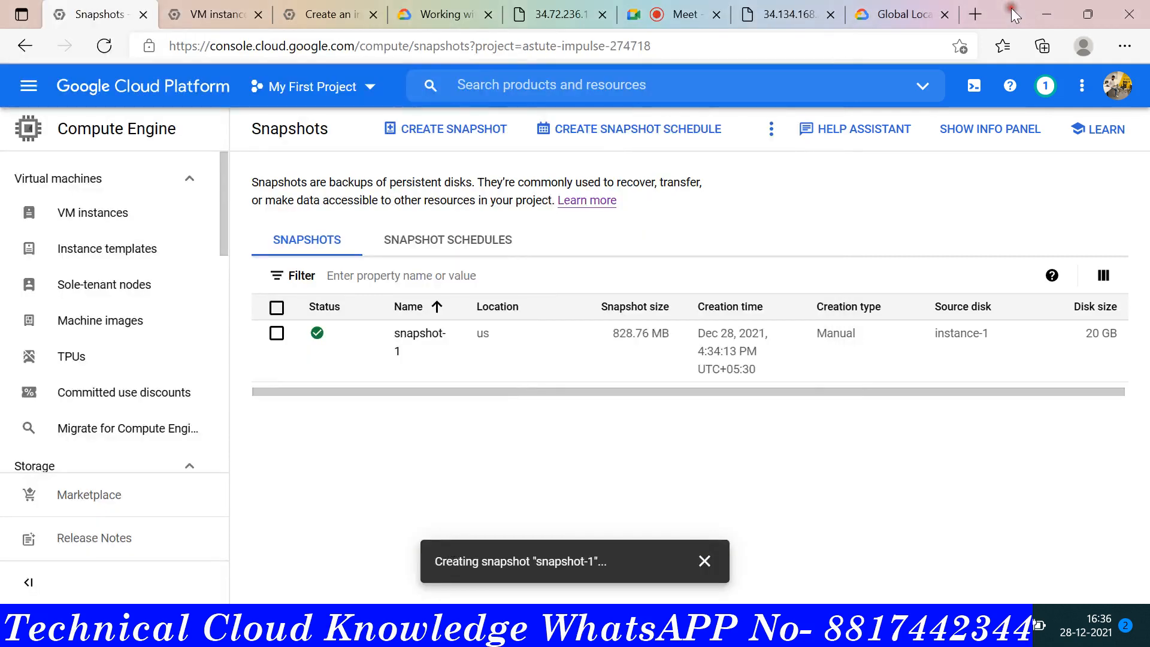
left_click(394, 135)
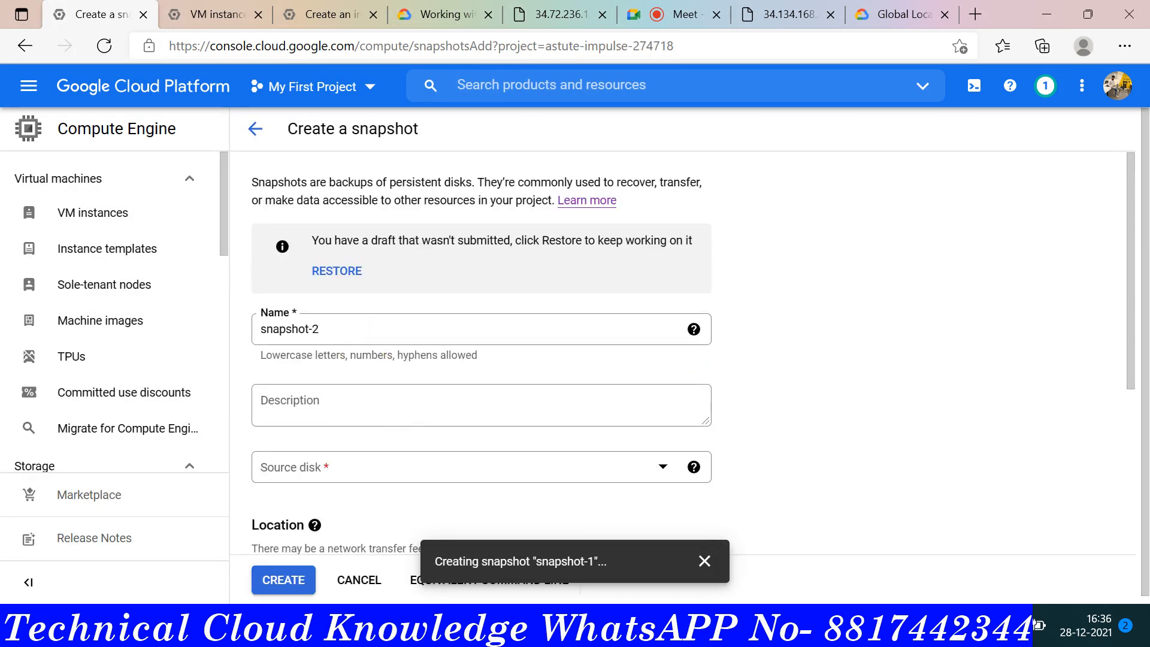
scroll(358, 328, "down", 3)
left_click(377, 321)
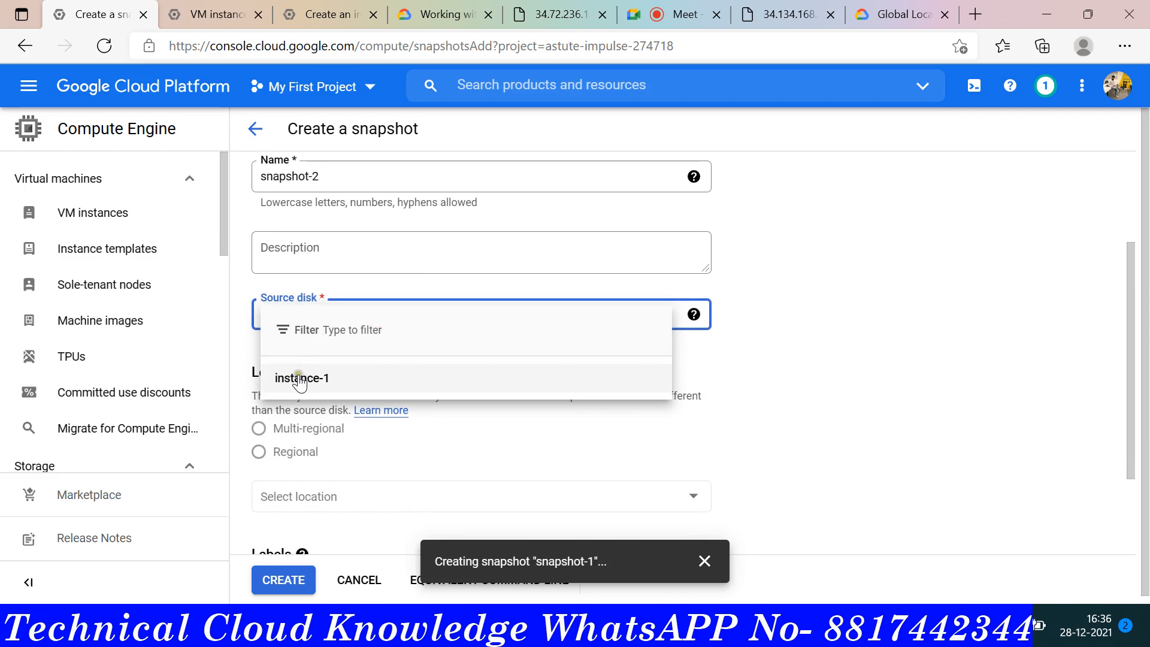
left_click(303, 375)
scroll(503, 456, "down", 5)
scroll(506, 455, "down", 2)
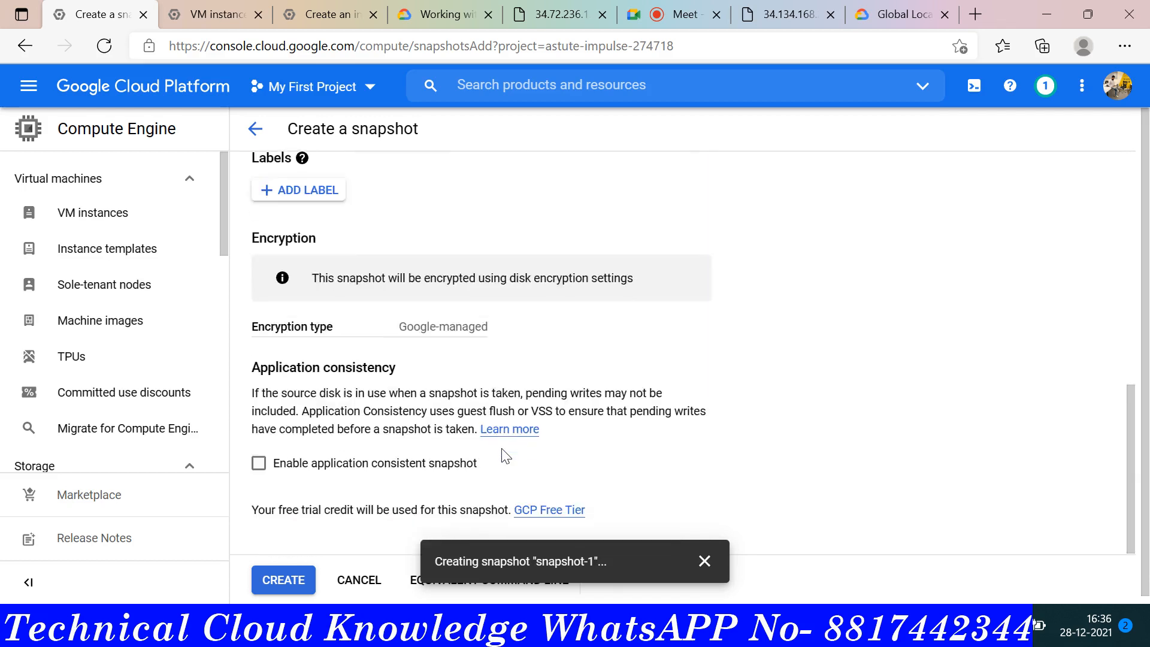
left_click(284, 581)
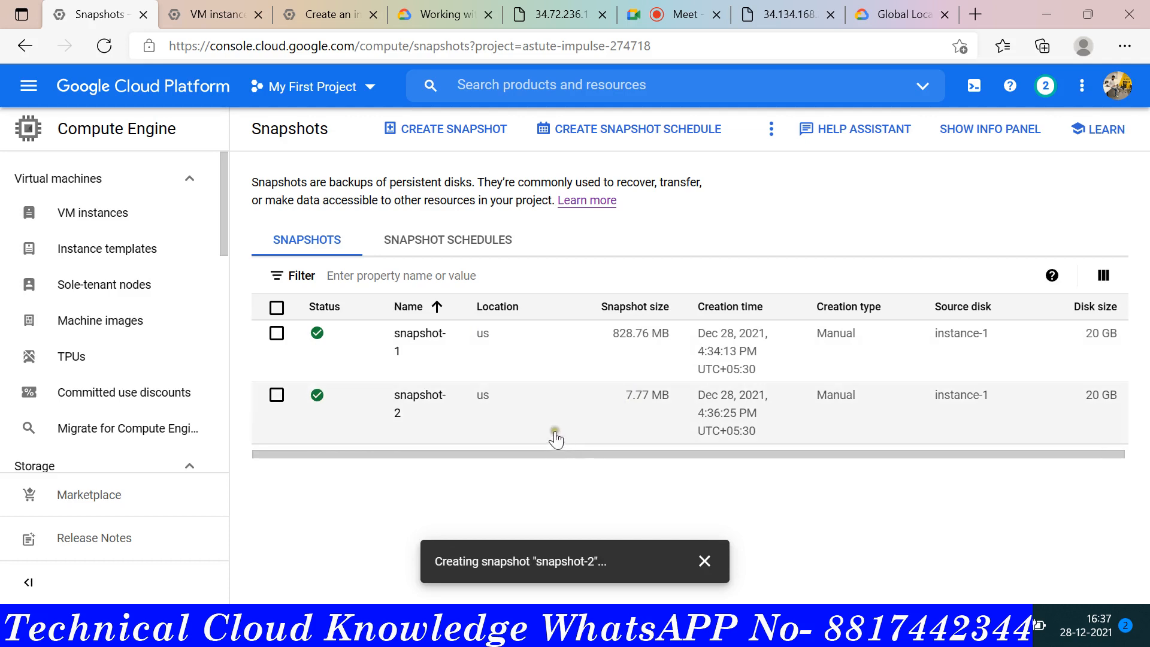
left_click(627, 419)
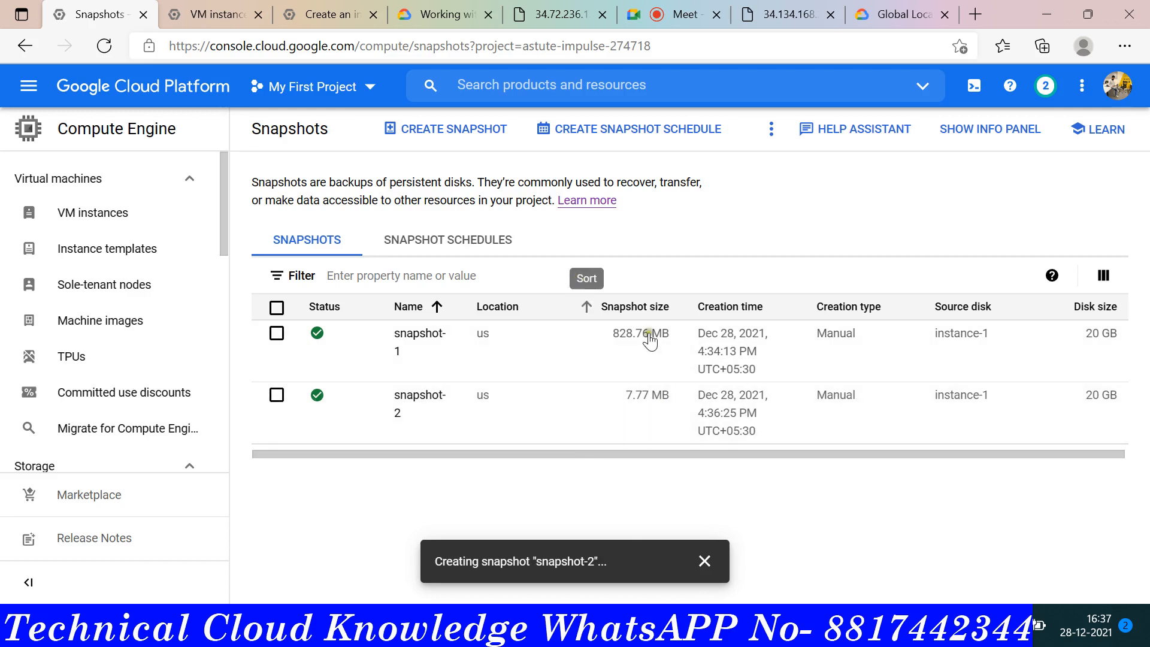
left_click(713, 438)
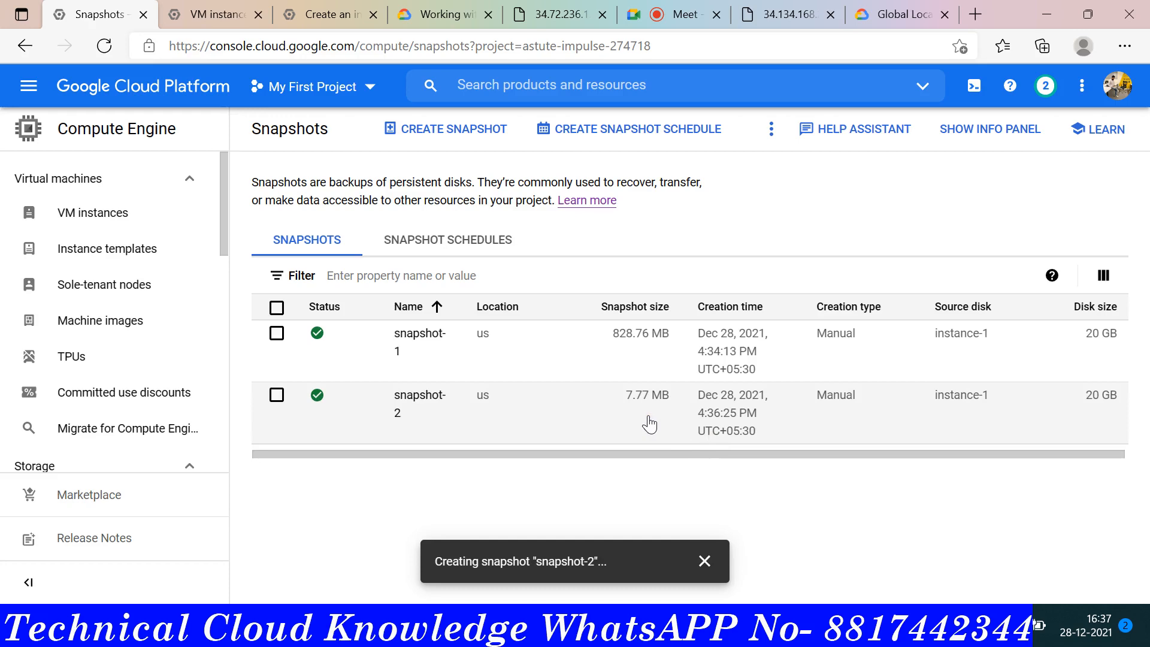
In instance-1's SSH terminal, try to create surname-prefixed files numbered {1..10000000} in /tmp with touch.
mouse_move(536, 629)
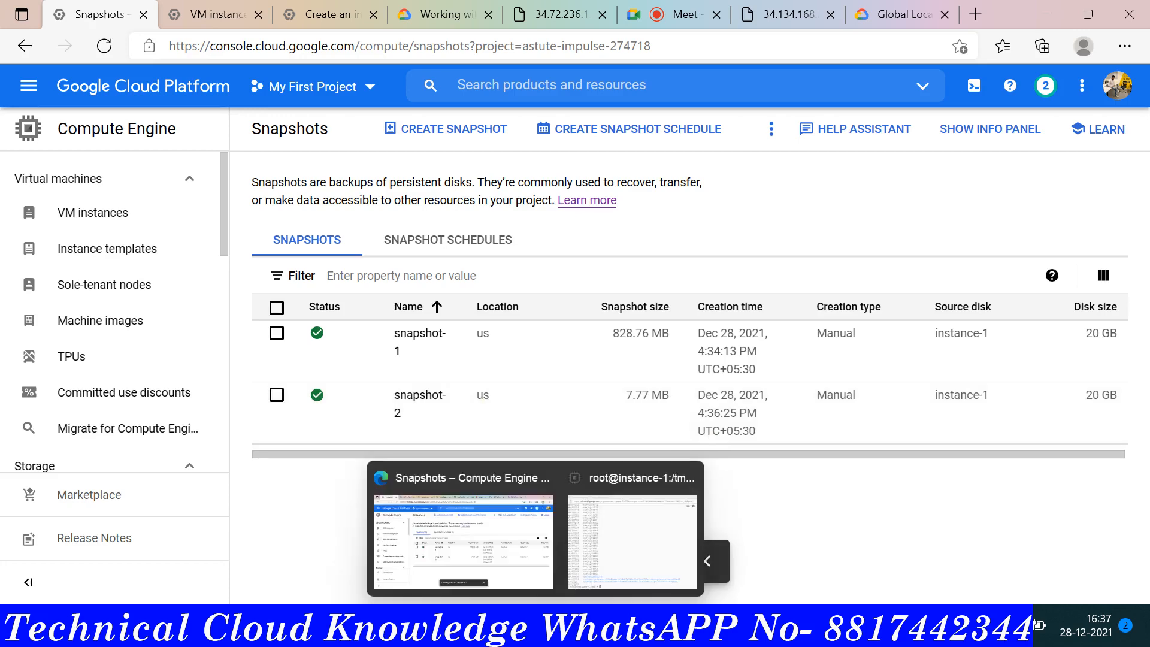
left_click(617, 543)
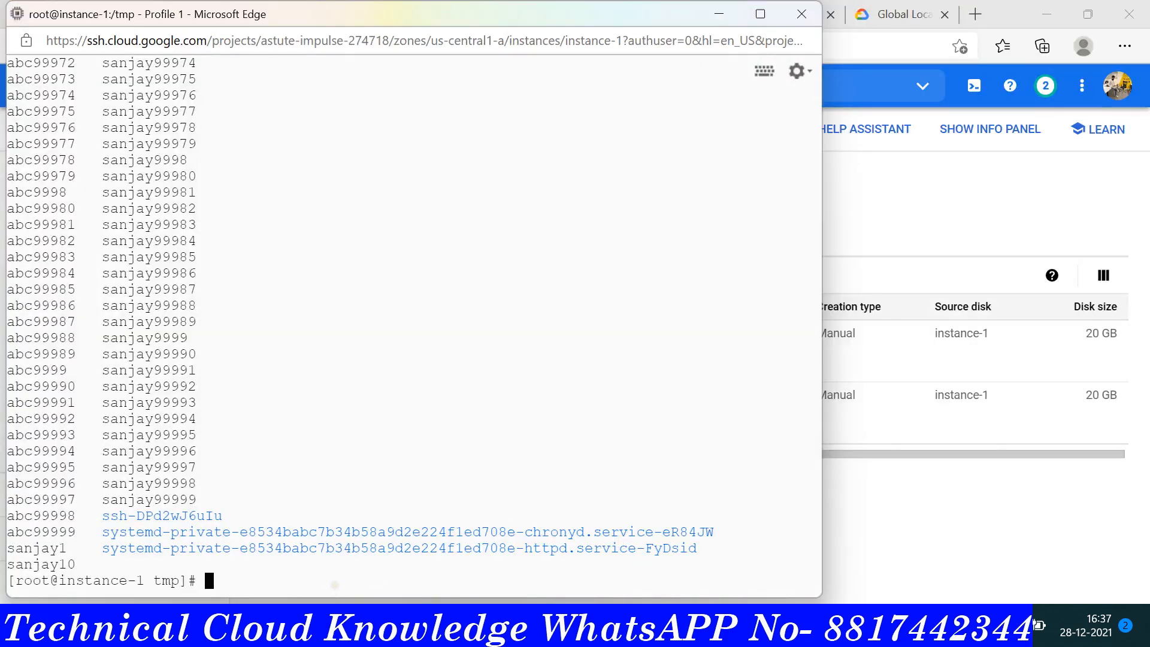
key("Return")
key("Return")
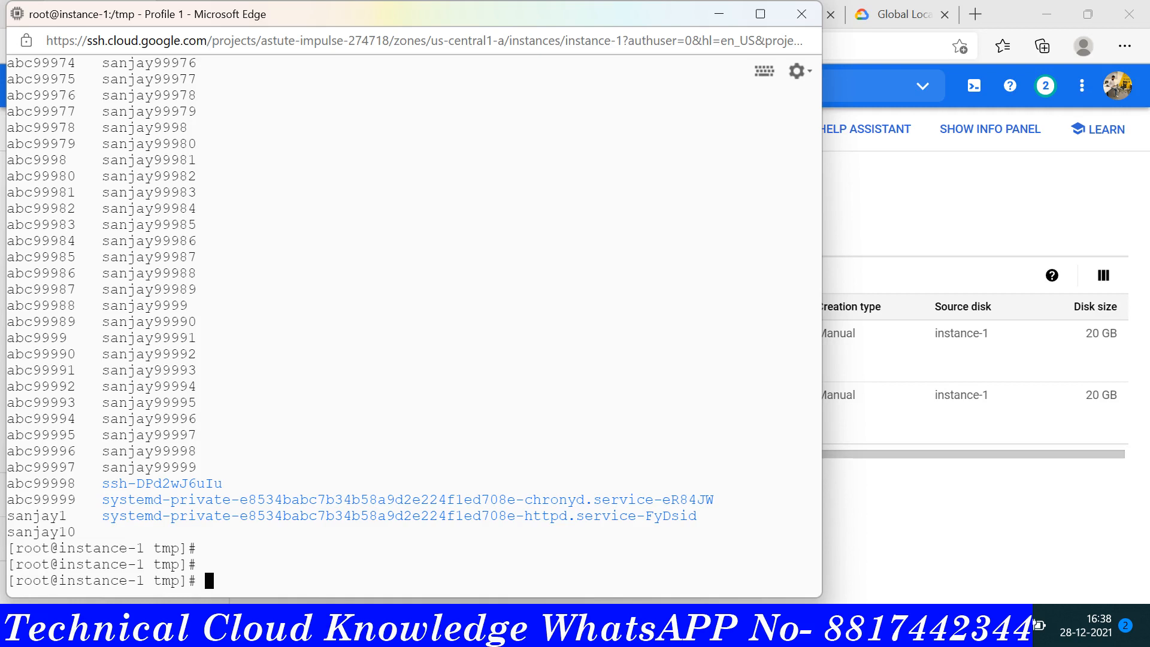
type("touch dahiya{1..10000000}")
key("Return")
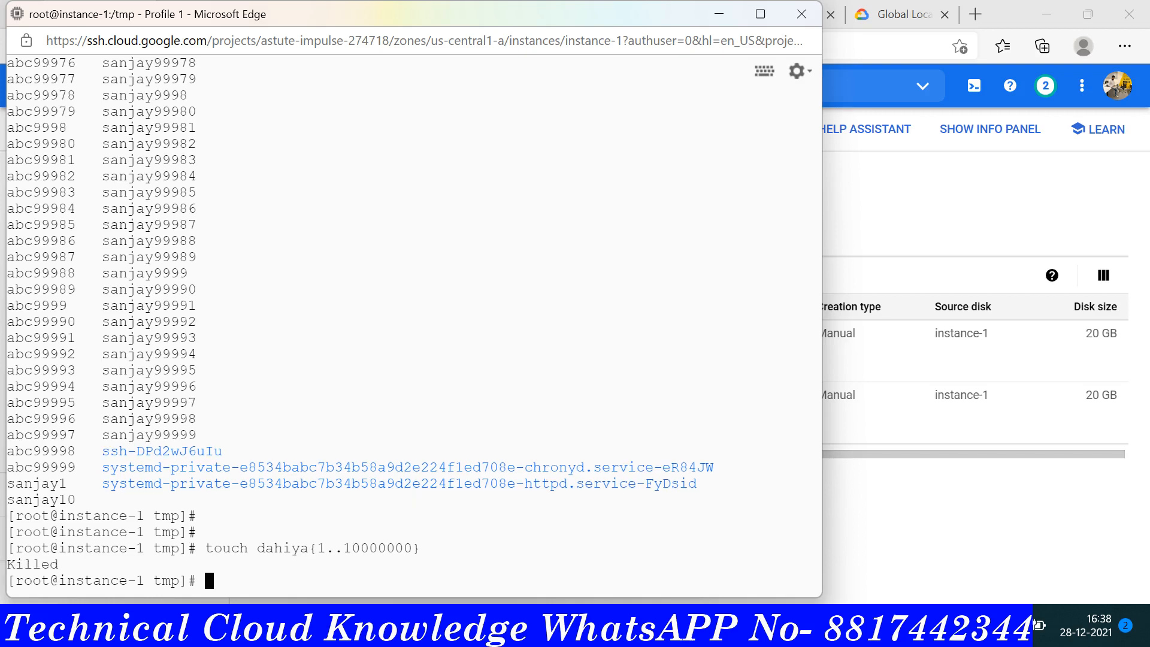
Create snapshot-3 from the instance-1 source disk in the us multi-region and refresh the snapshot list.
left_click(929, 217)
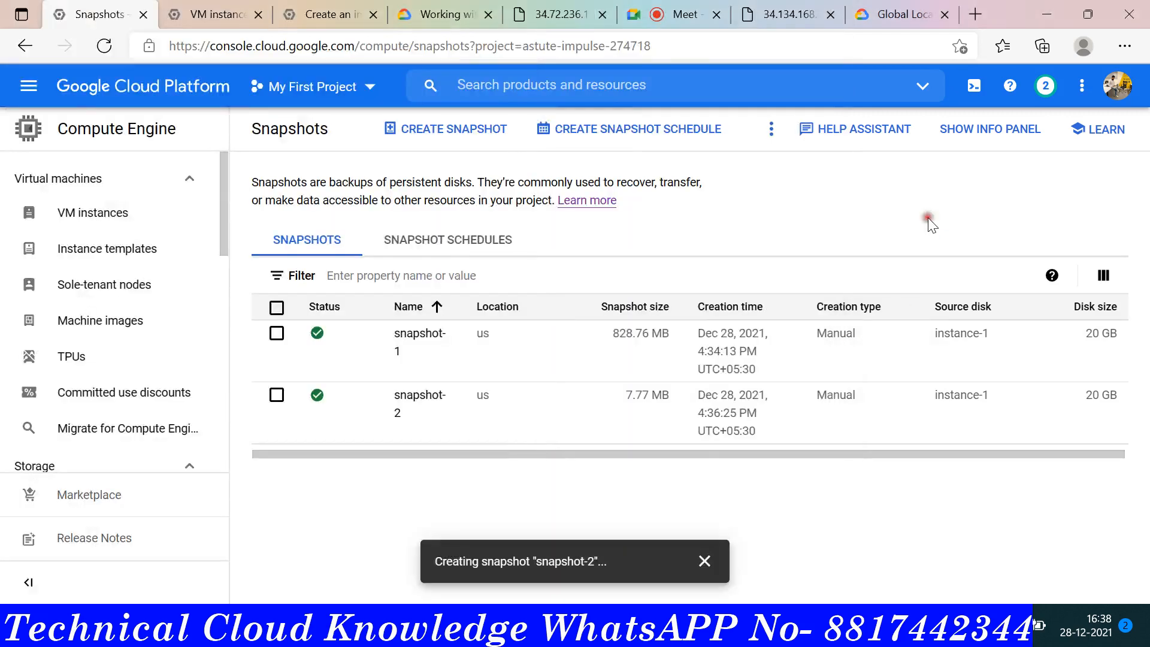
left_click(402, 133)
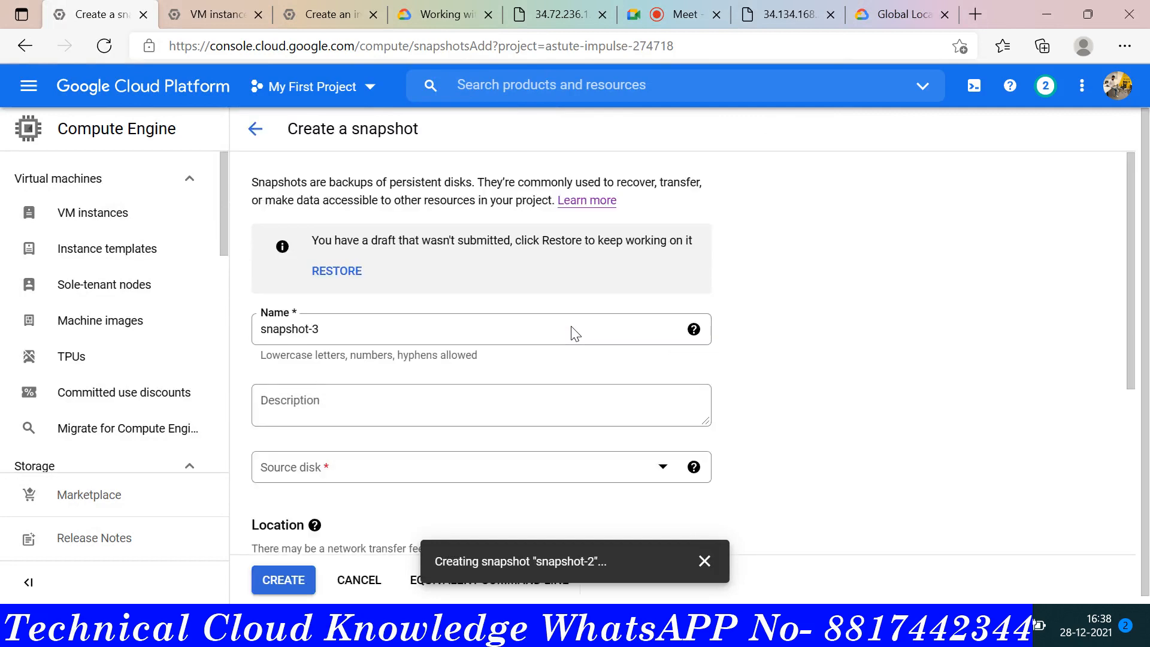
scroll(783, 380, "down", 2)
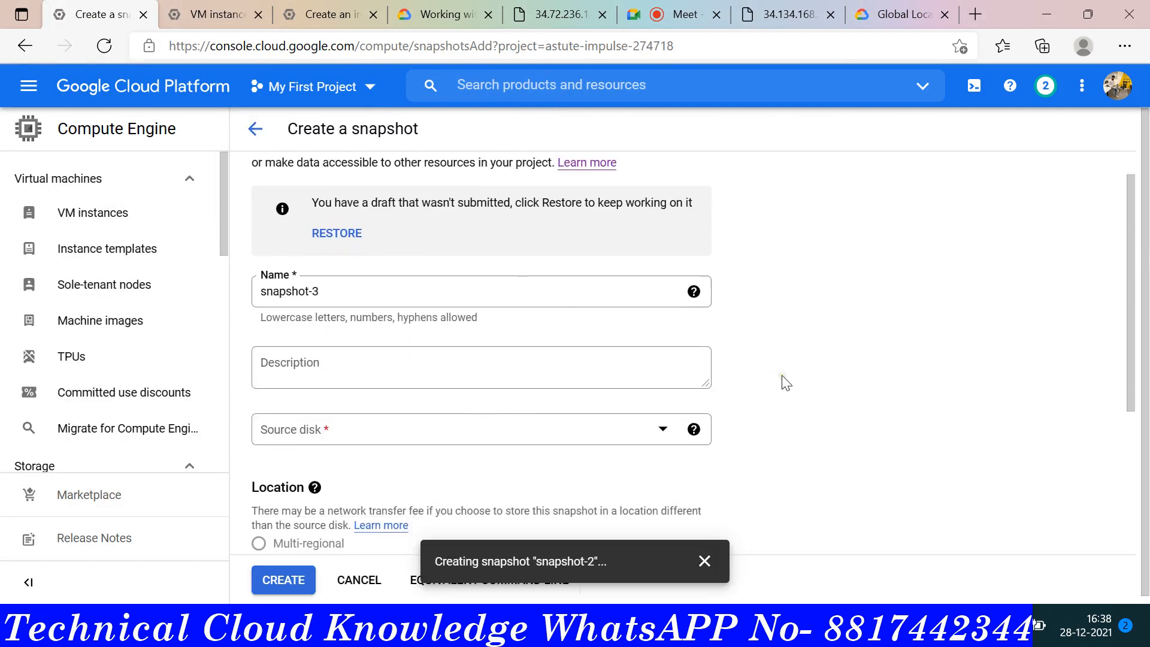
left_click(639, 359)
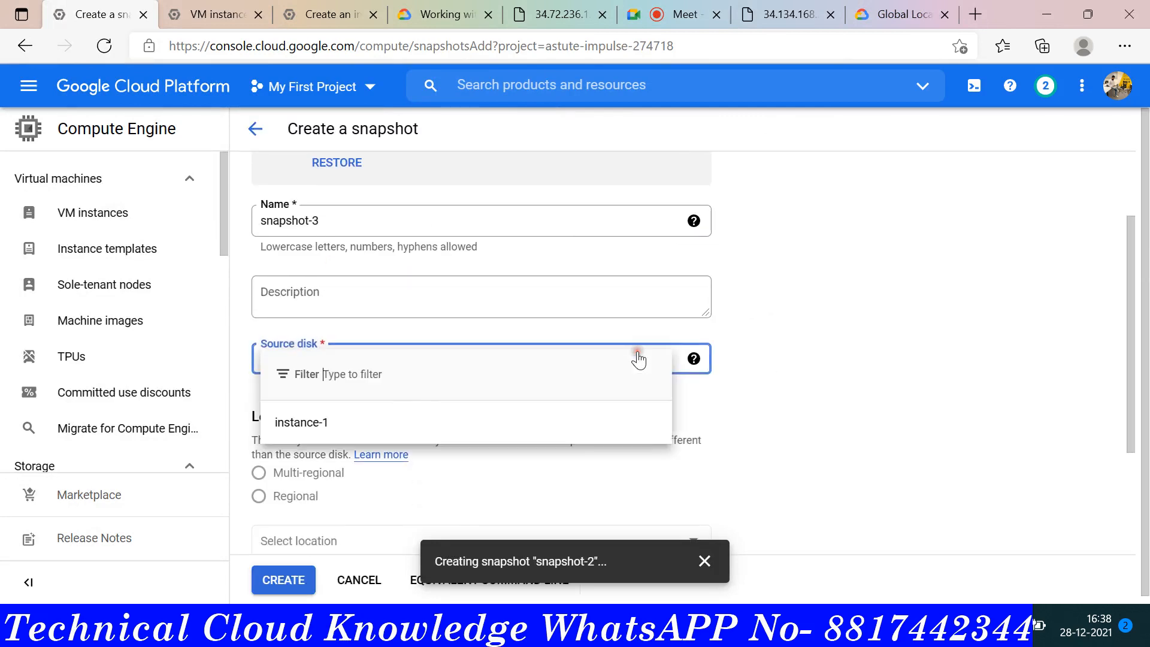
left_click(277, 419)
scroll(676, 457, "down", 4)
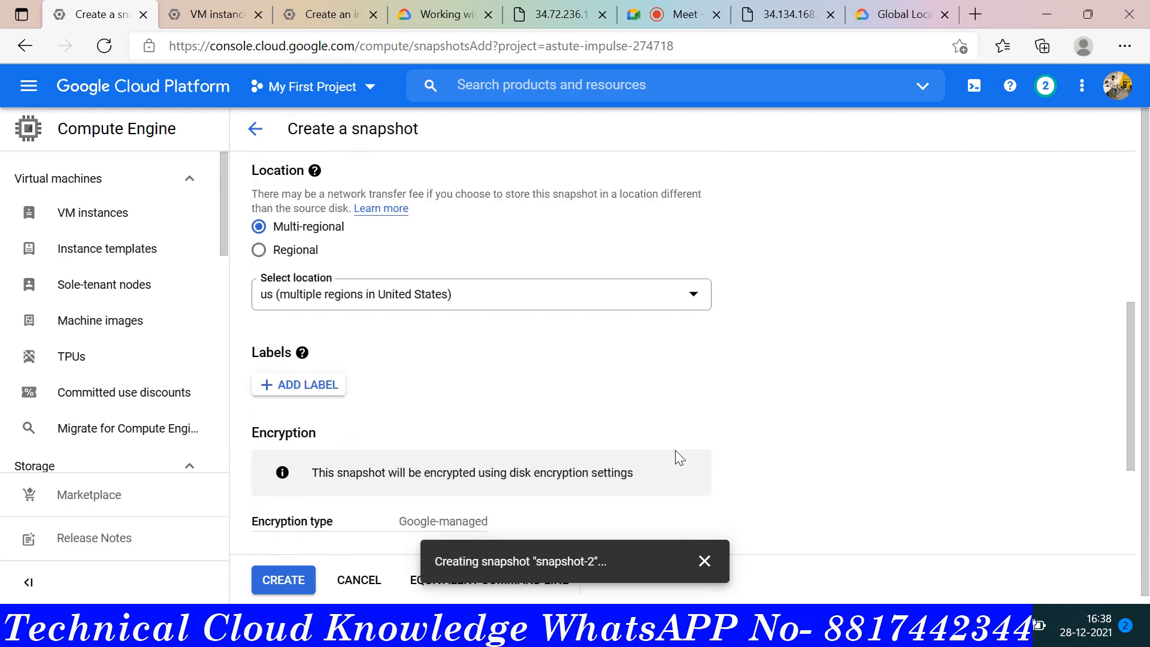
scroll(595, 384, "down", 3)
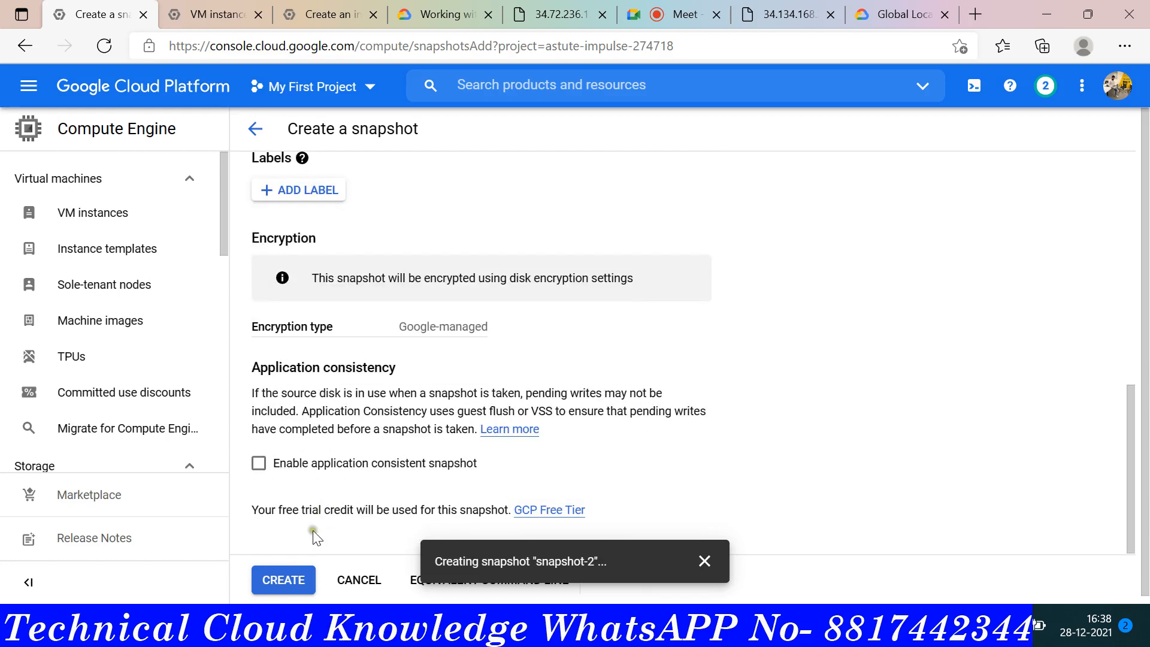
left_click(284, 582)
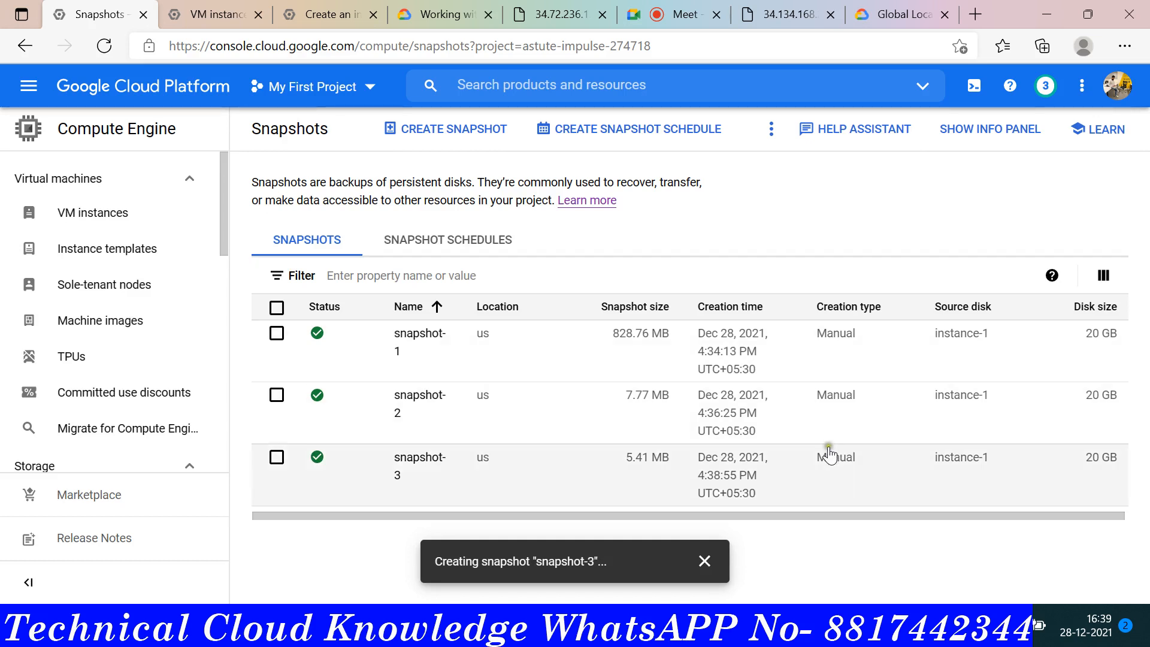
left_click(105, 48)
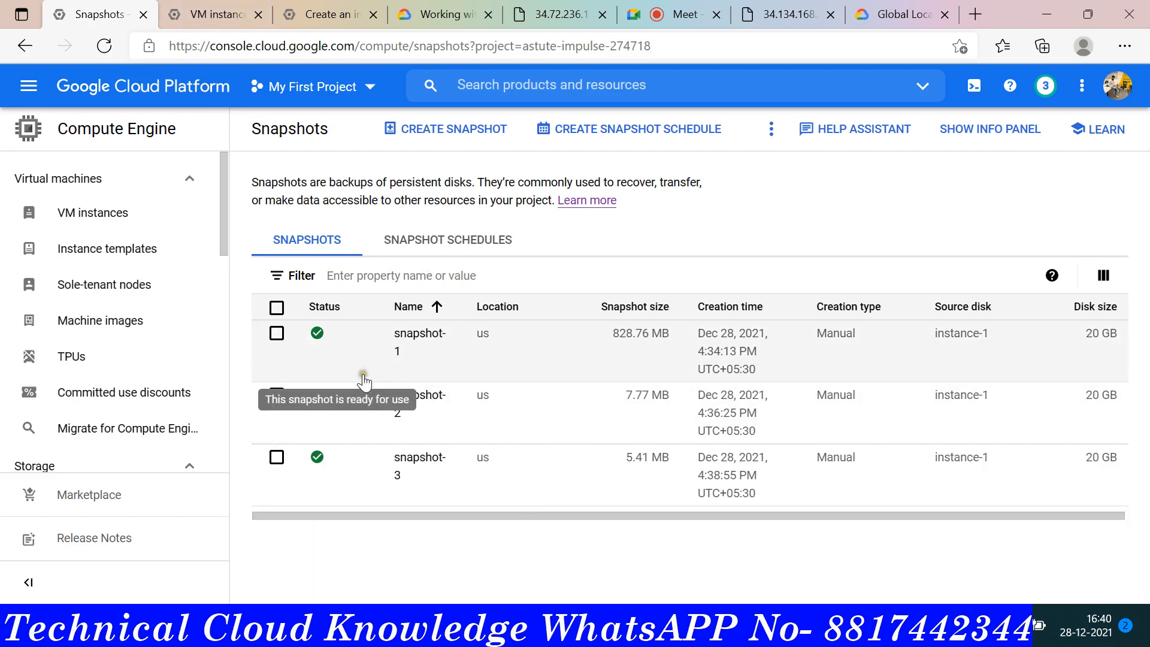
Start a new VM instance from the VM instances page and name it snapshot-1.
left_click(213, 9)
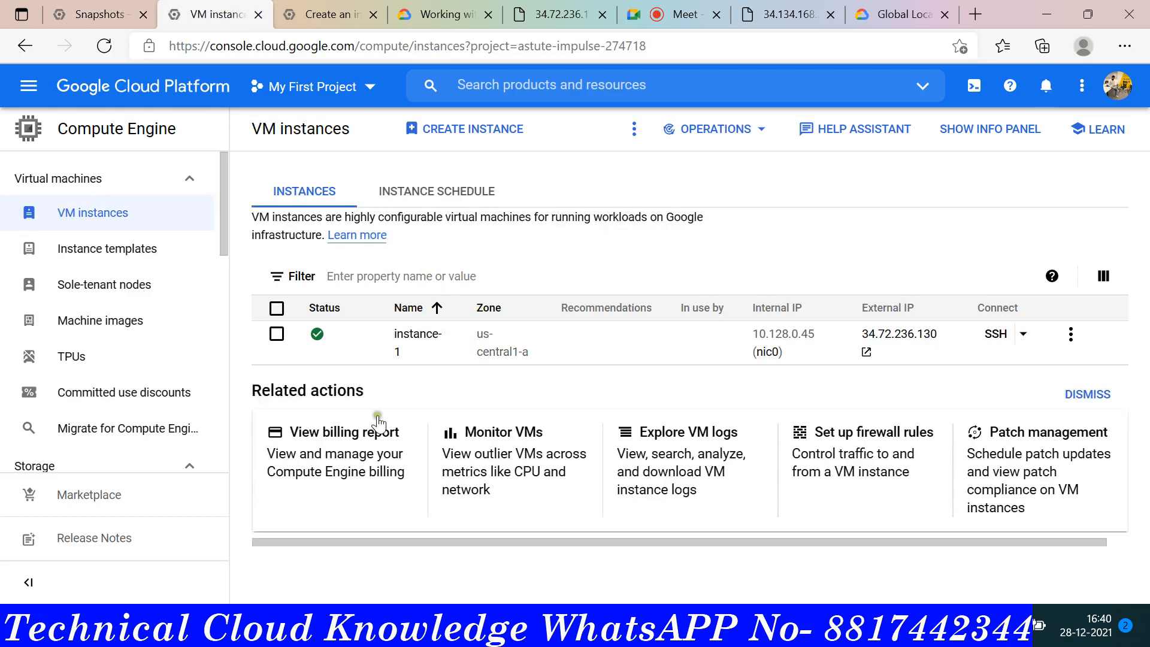
left_click(411, 128)
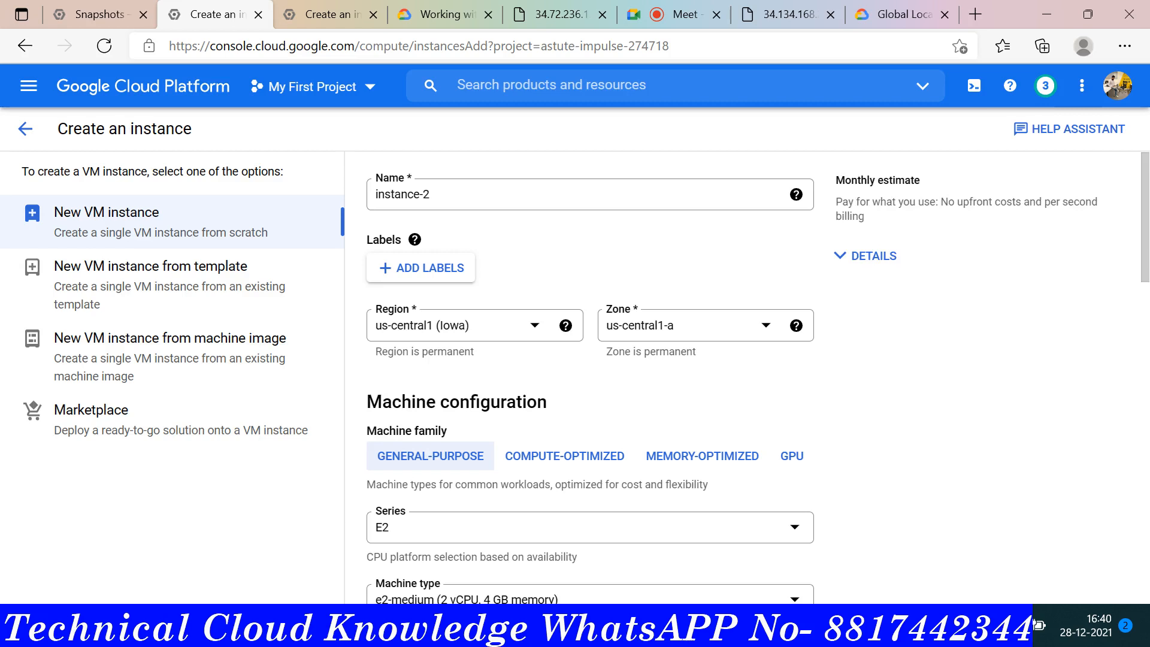
left_click(387, 194)
key("ctrl+a")
type("snap")
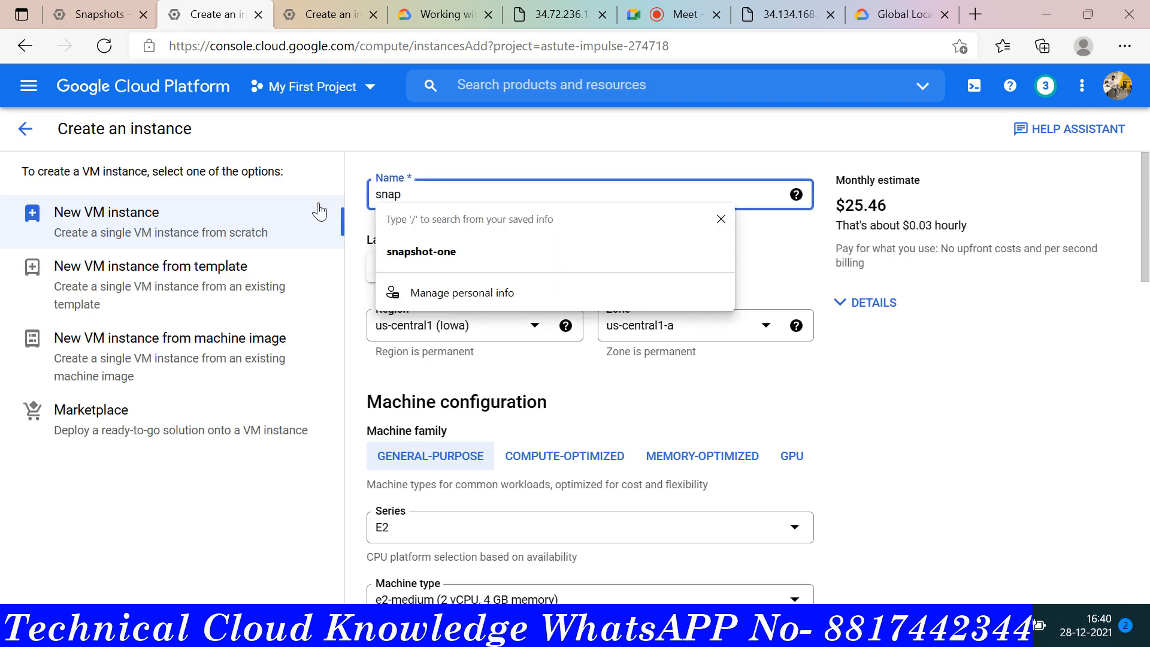
type("shot-1")
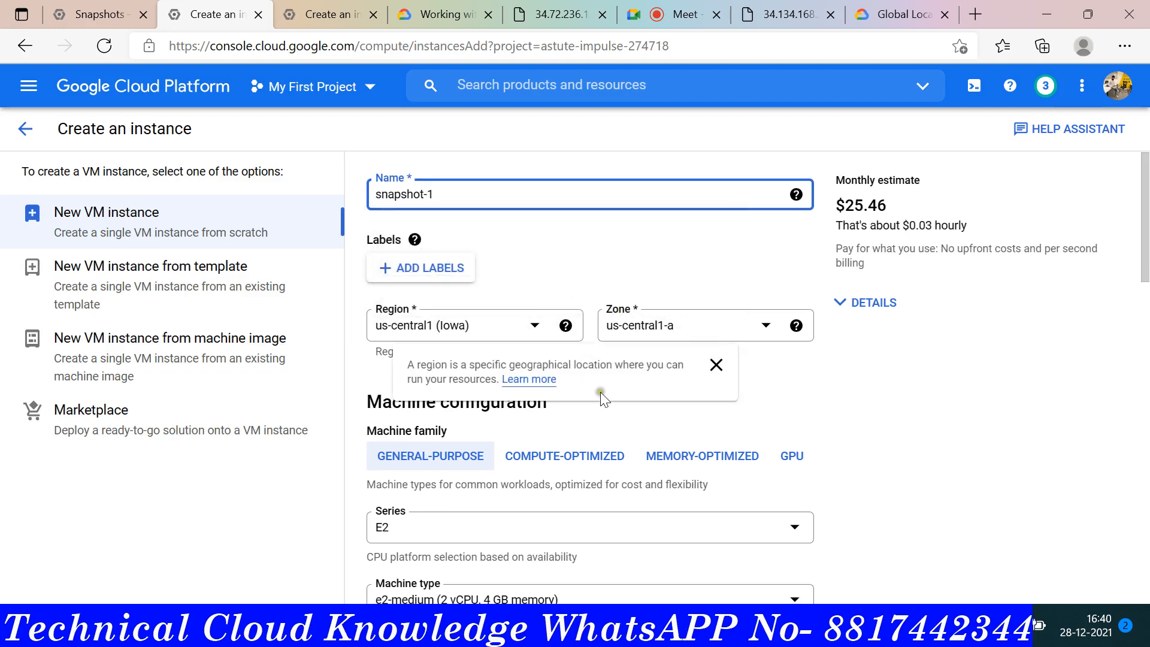
Set the new VM's boot disk source to the snapshot snapshot-1.
scroll(889, 431, "down", 8)
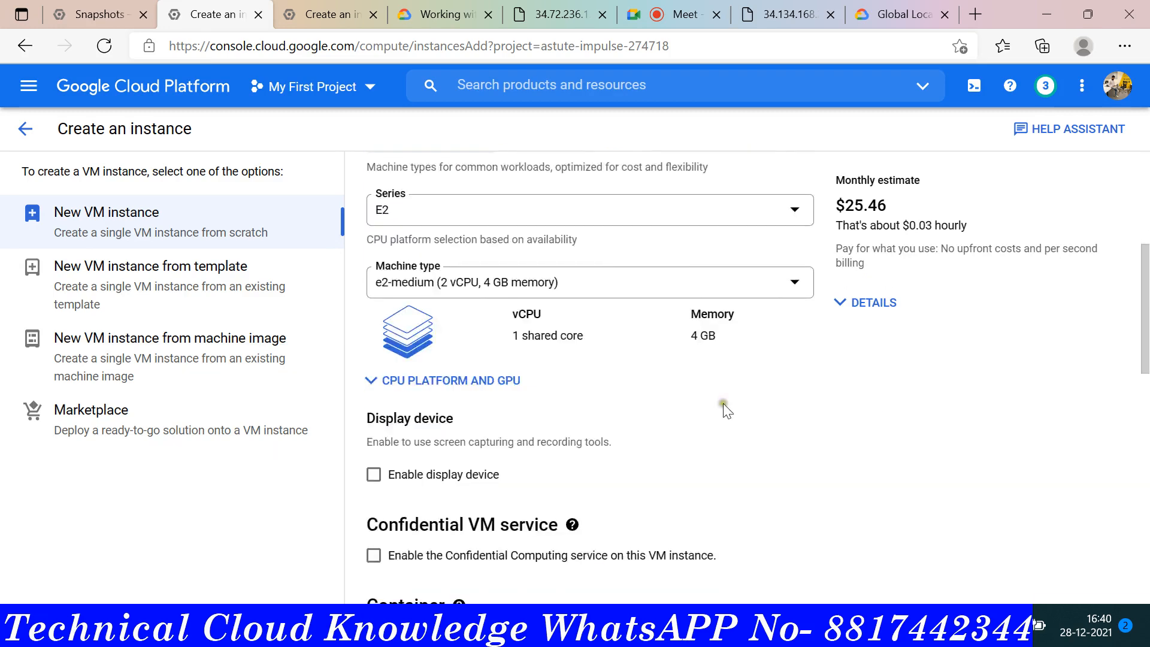
scroll(424, 485, "down", 5)
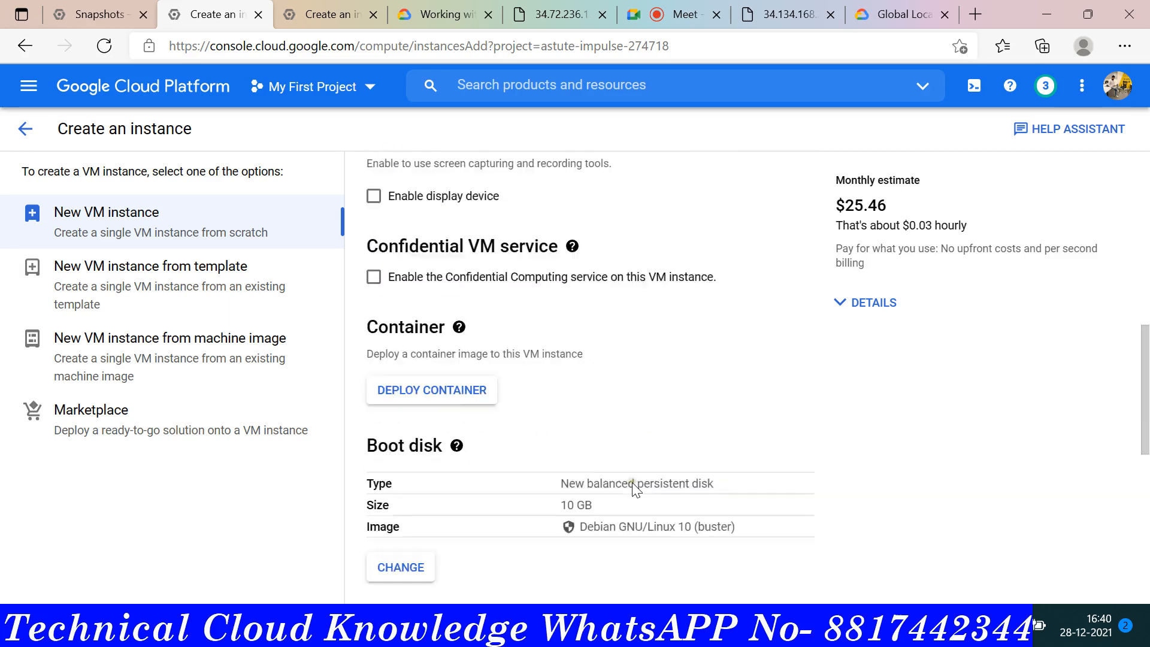
left_click(406, 349)
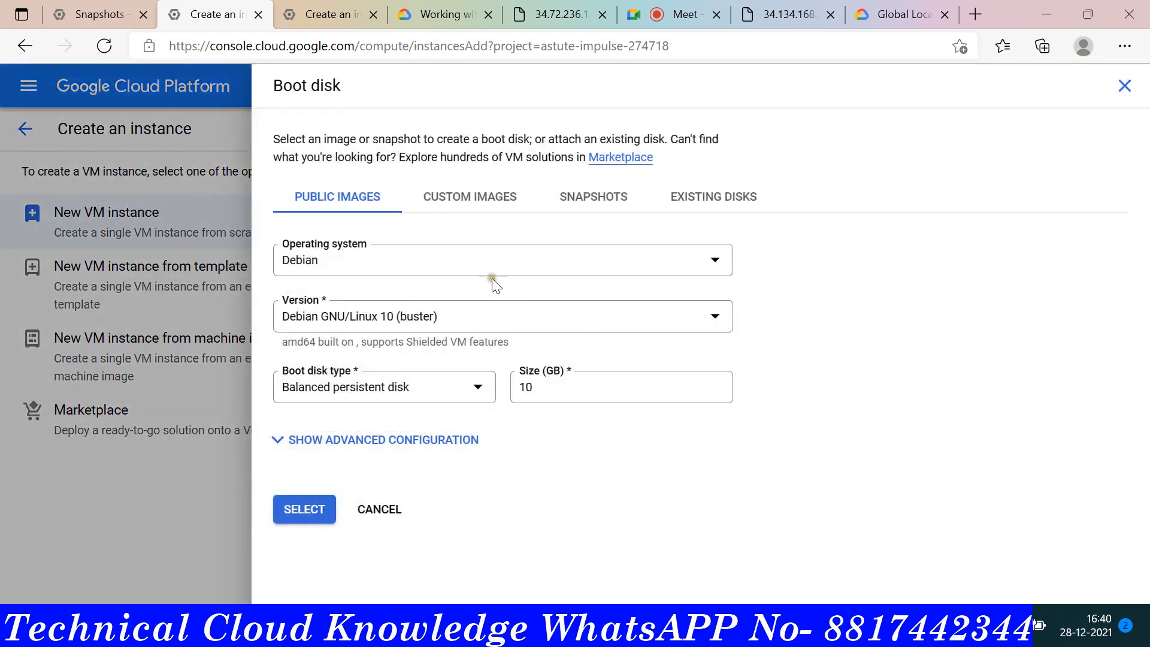
left_click(593, 204)
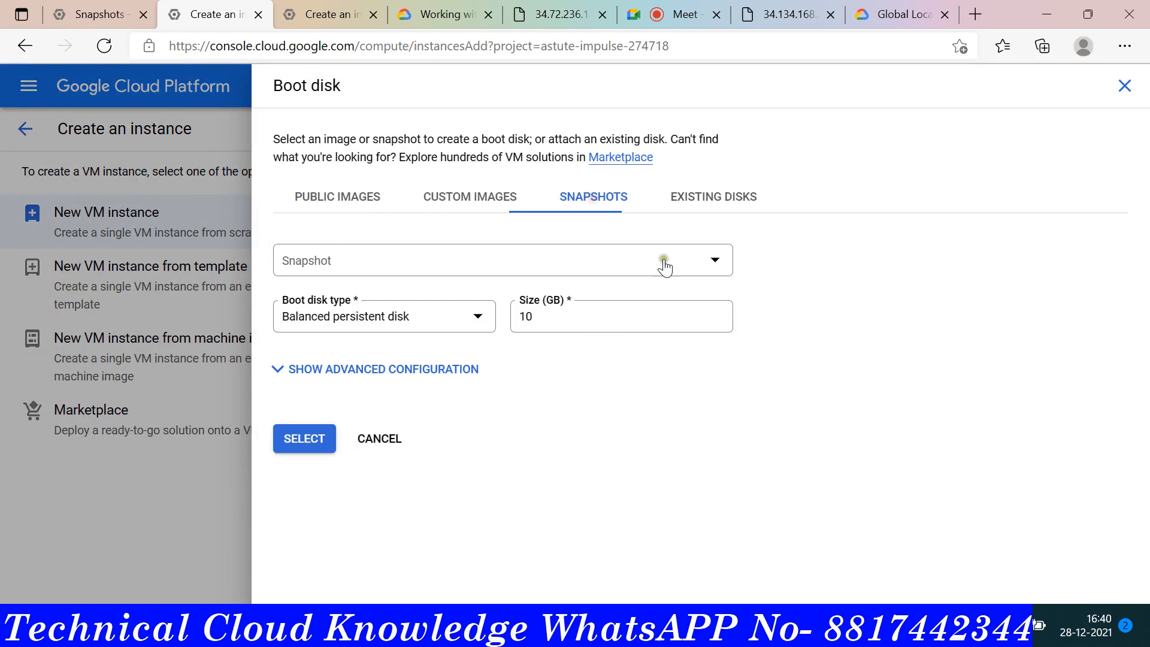
left_click(459, 264)
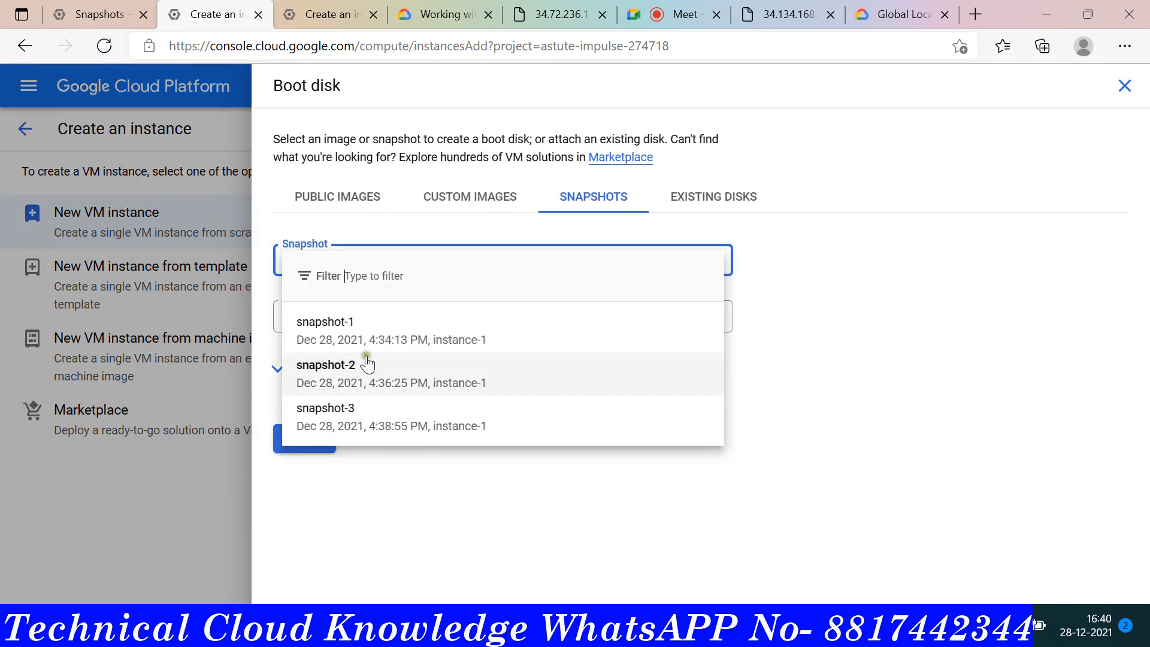
left_click(335, 336)
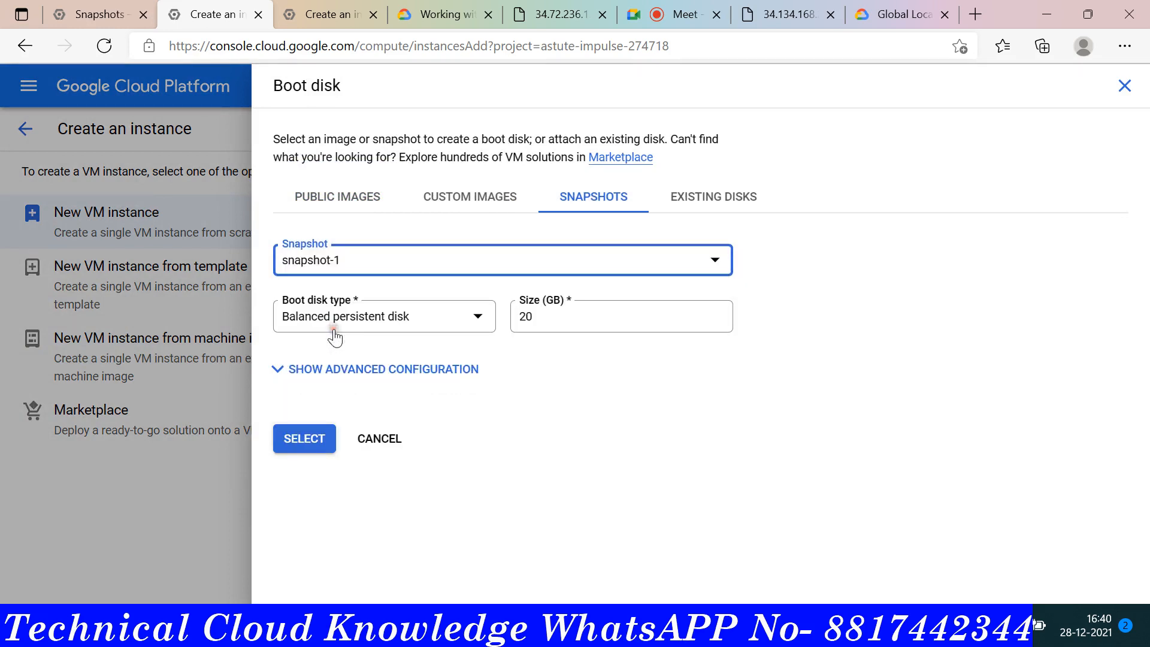
left_click(313, 449)
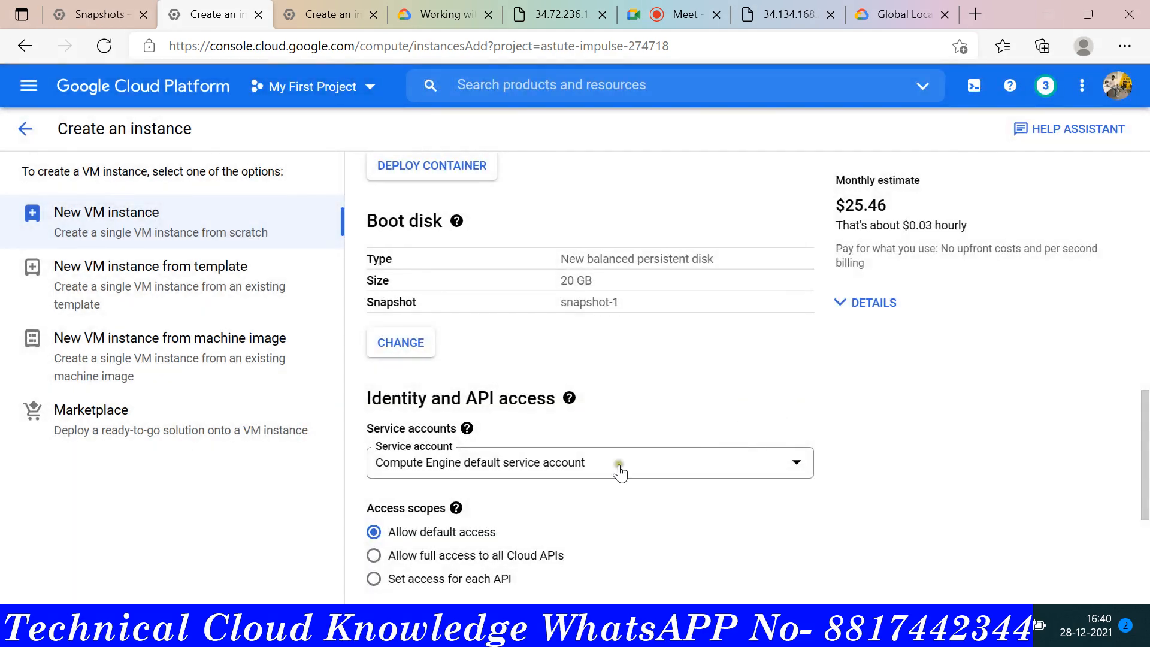
Allow HTTP and HTTPS traffic through the firewall and create the snapshot-1 VM.
scroll(631, 540, "down", 4)
left_click(374, 385)
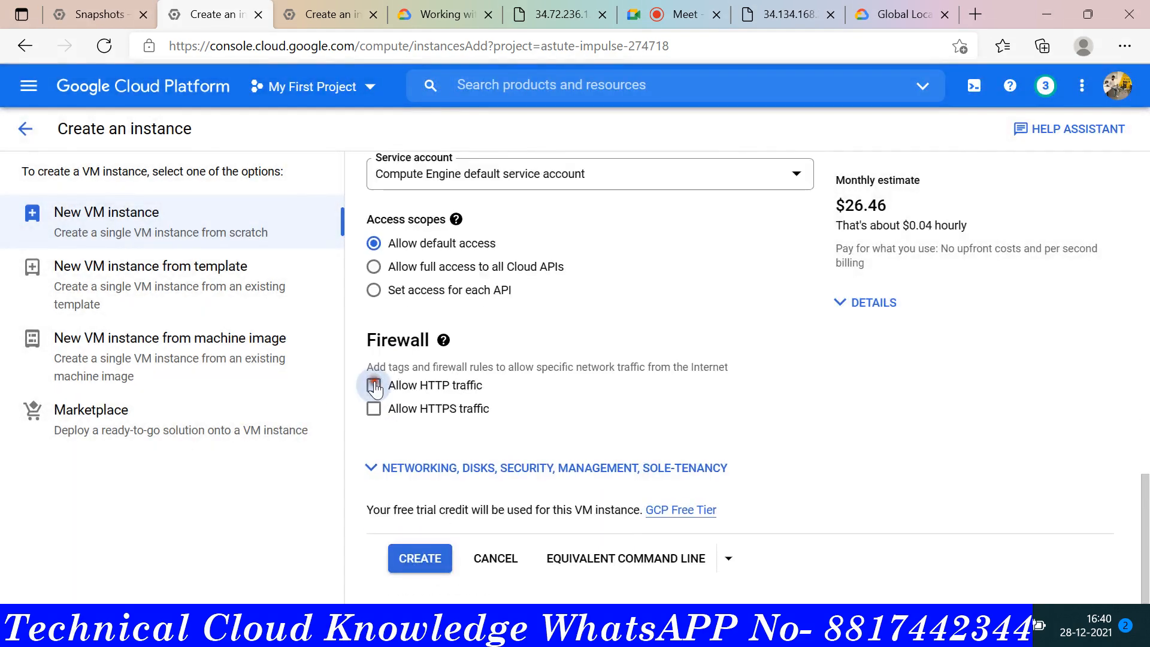
left_click(375, 409)
left_click(434, 564)
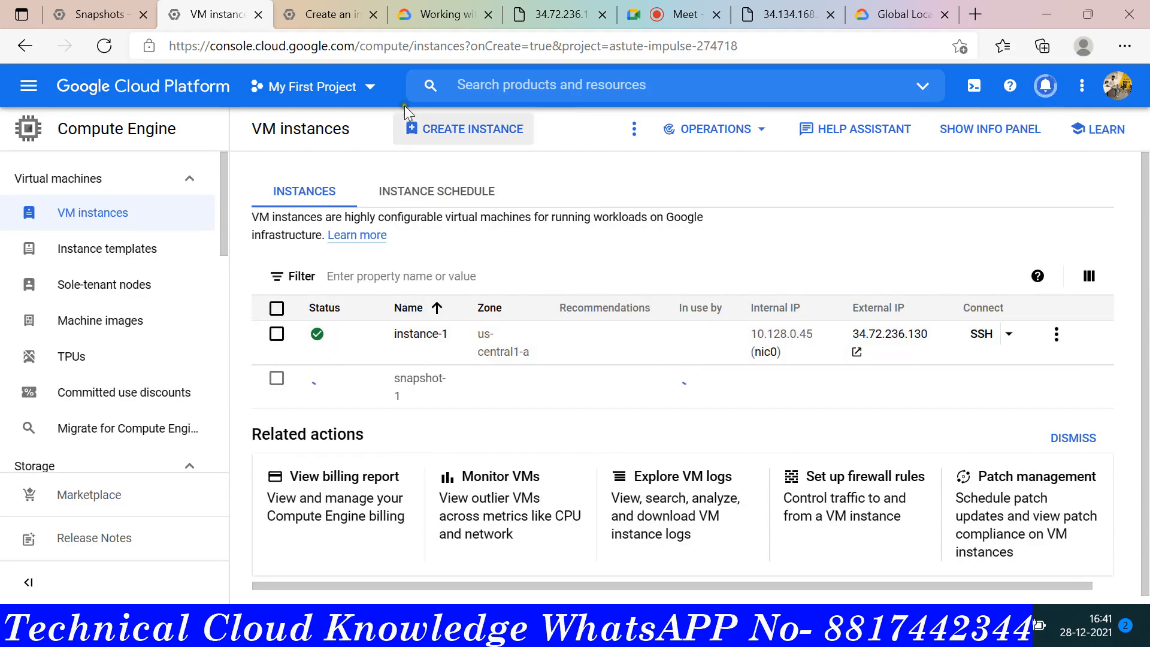
Start another new VM instance and name it snapshot-2.
left_click(414, 137)
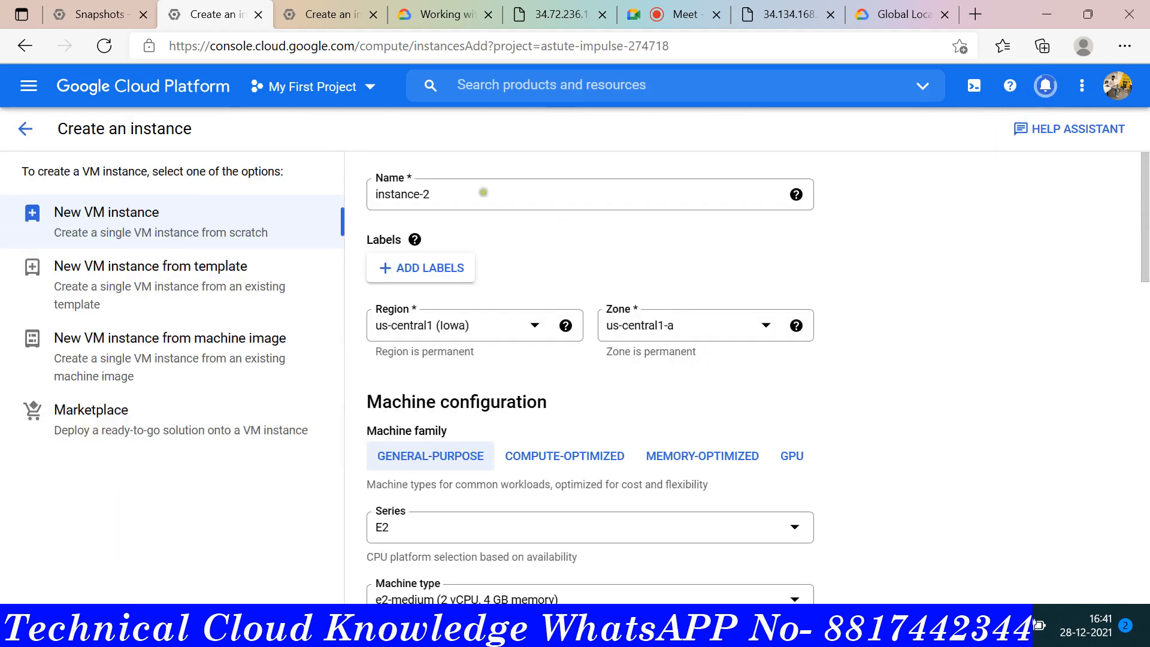
left_click_drag(482, 193, 301, 164)
type("snaps")
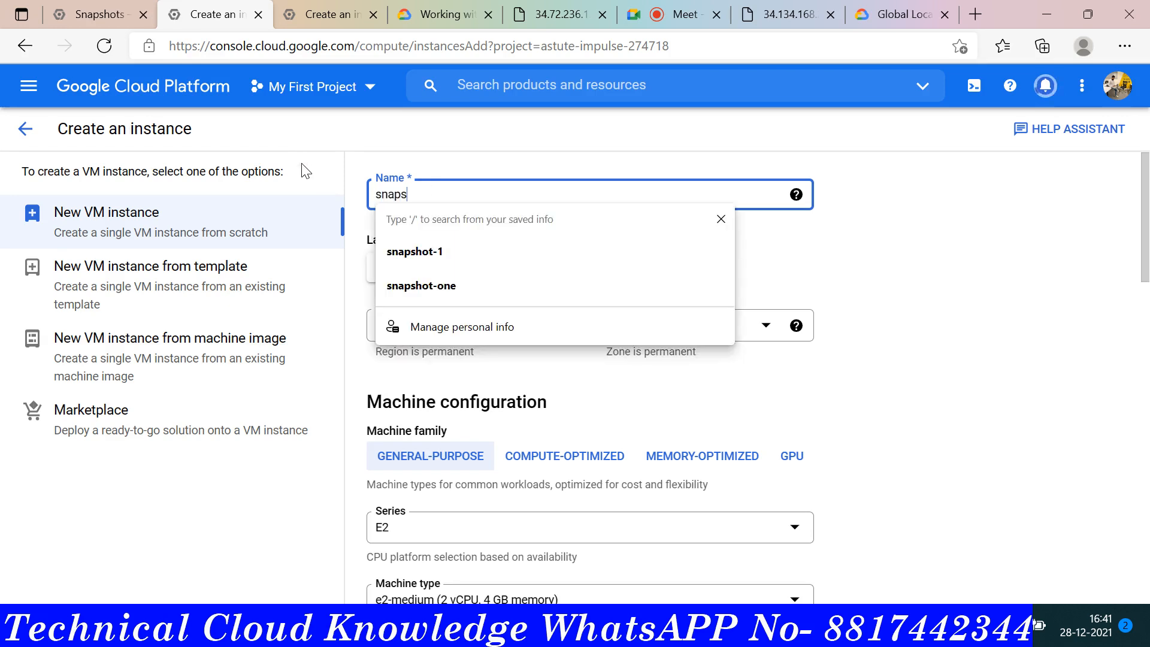
type("hot-2")
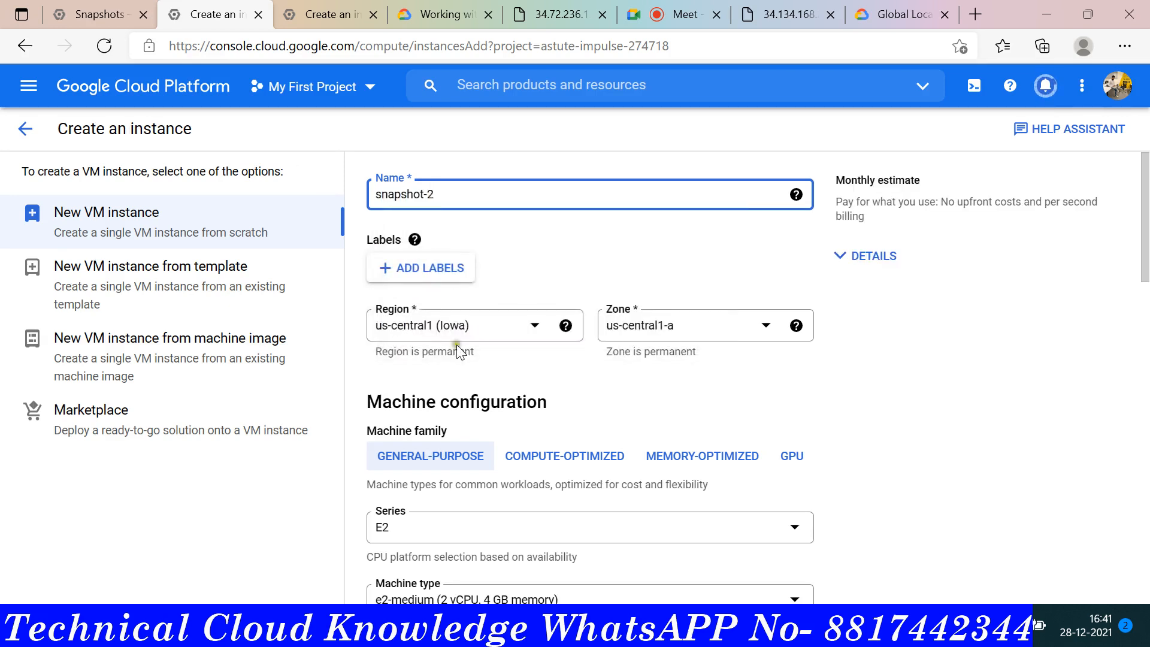
Use the snapshot snapshot-2 as the boot disk source for the snapshot-2 VM.
scroll(607, 393, "down", 1)
scroll(607, 393, "down", 5)
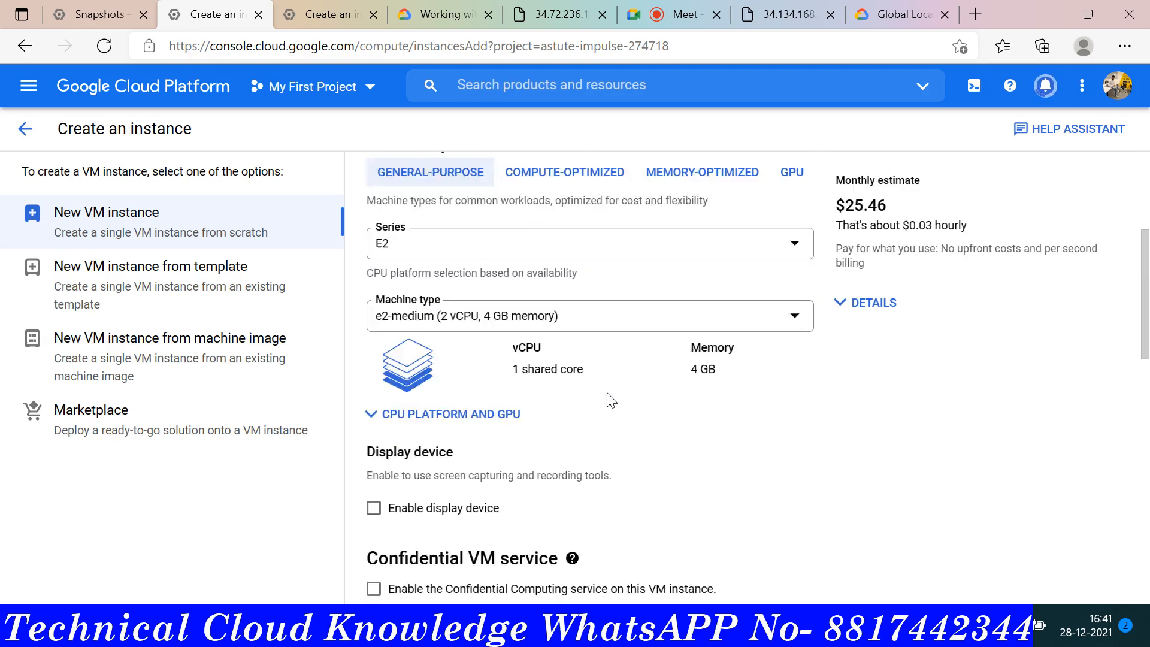
scroll(578, 462, "down", 4)
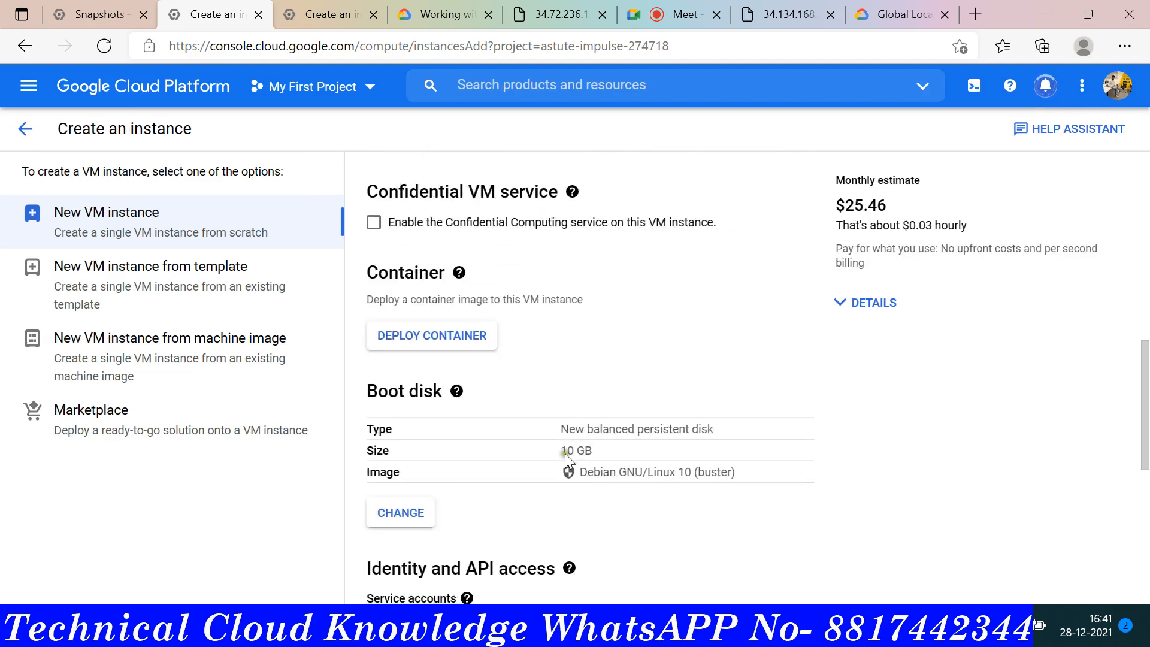
left_click(414, 516)
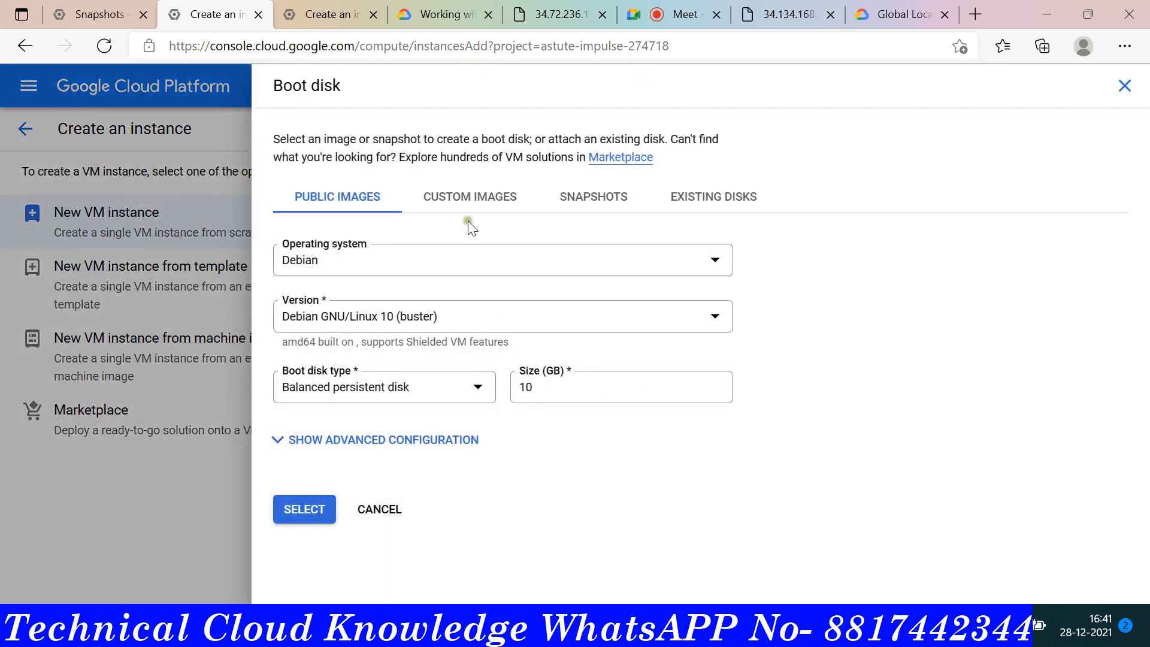
left_click(586, 197)
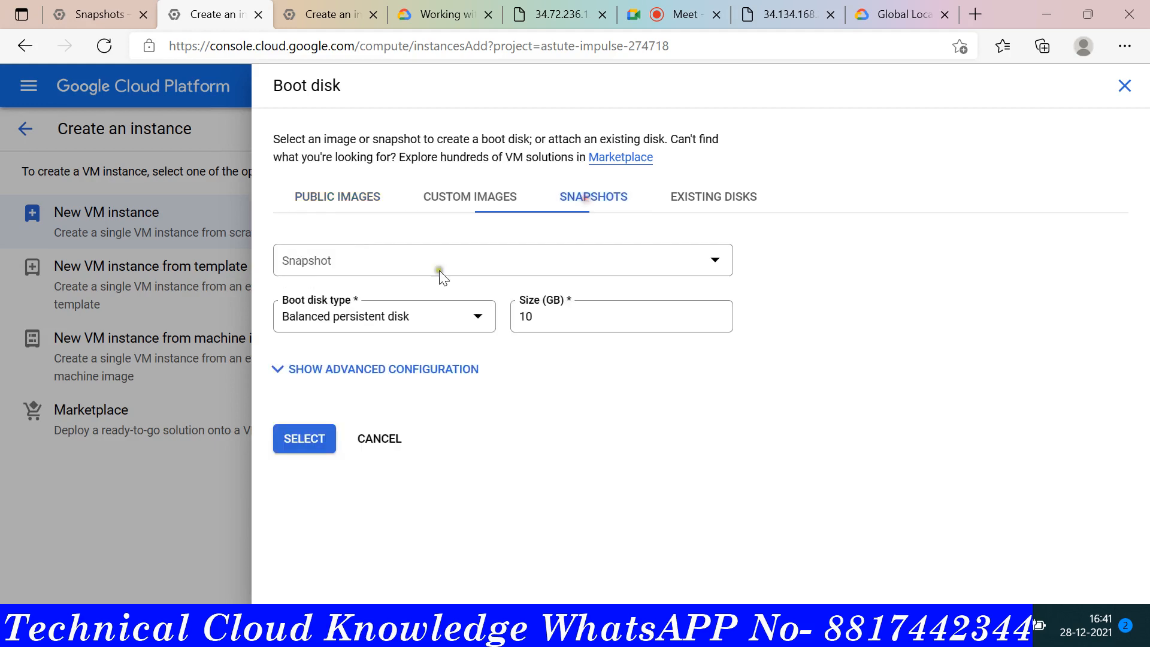
left_click(450, 258)
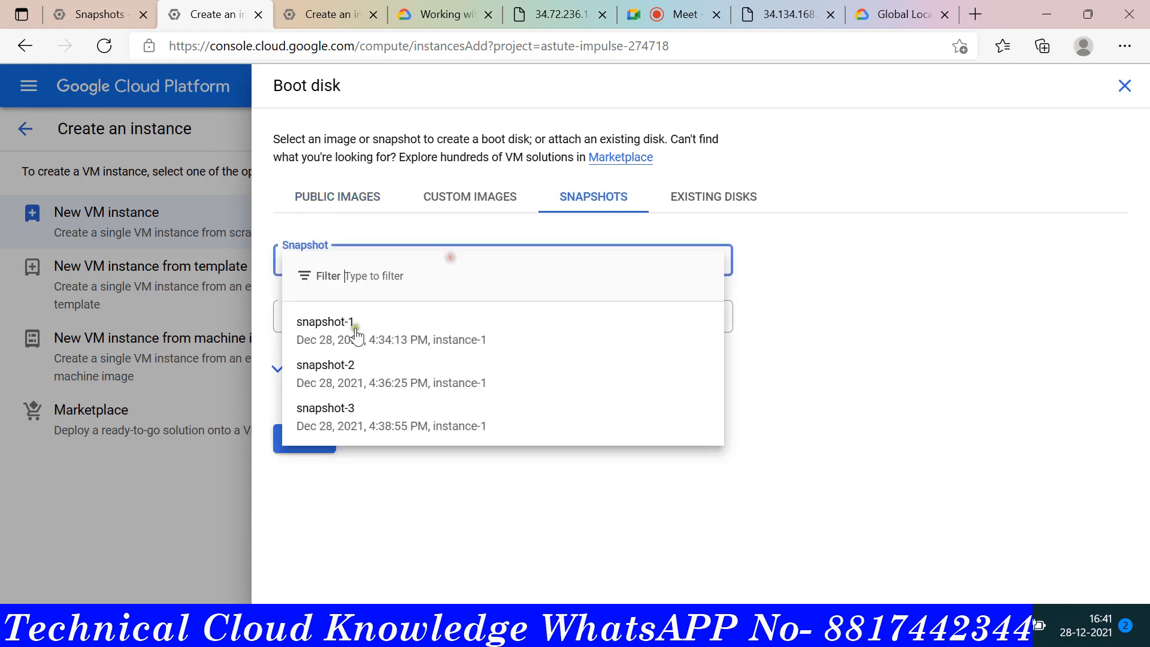
left_click(386, 383)
left_click(310, 446)
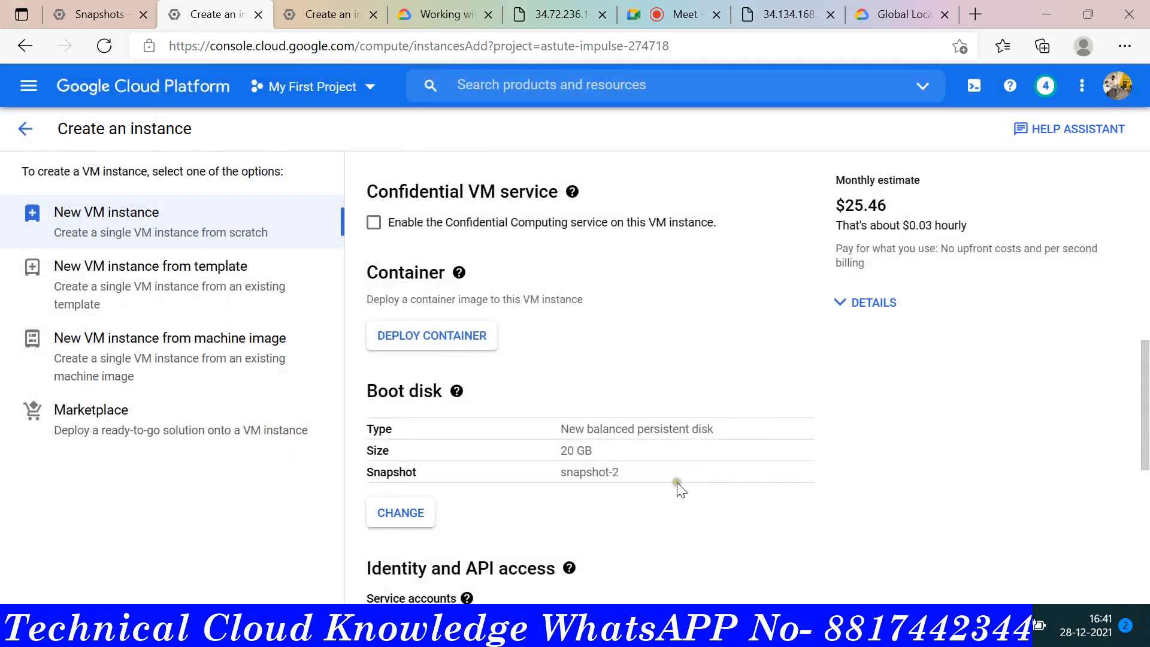
Allow HTTP and HTTPS traffic through the firewall and create the snapshot-2 VM.
scroll(677, 485, "down", 7)
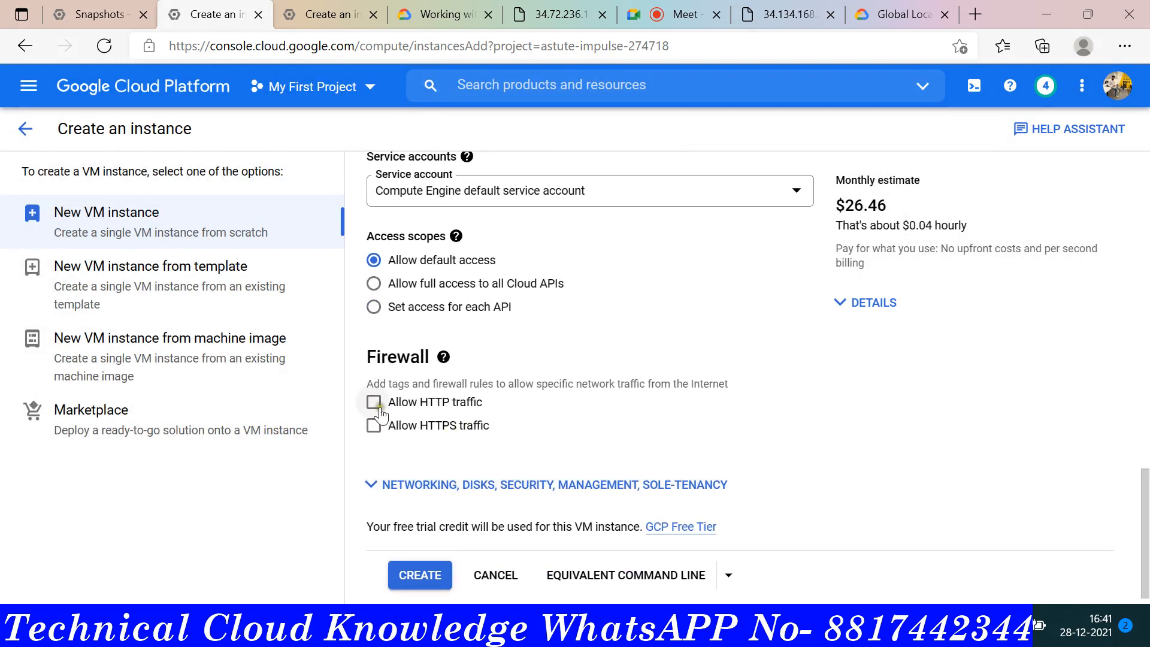
left_click(374, 402)
left_click(374, 425)
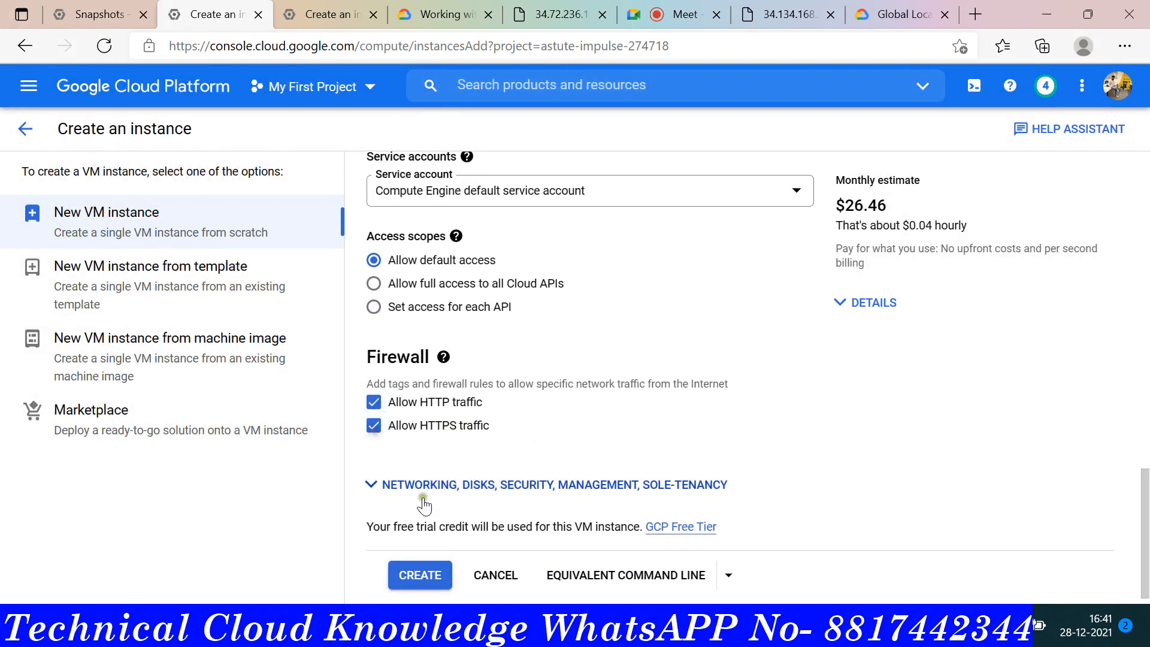
left_click(414, 574)
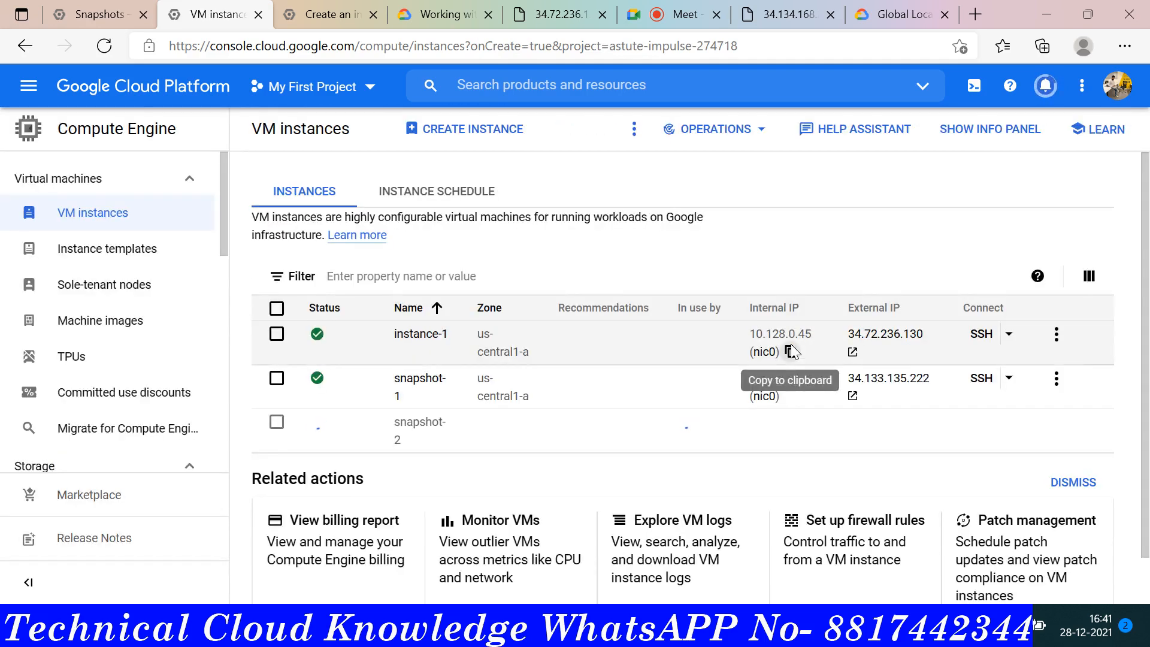
Start a third new VM instance and name it snapshot-3.
left_click(422, 133)
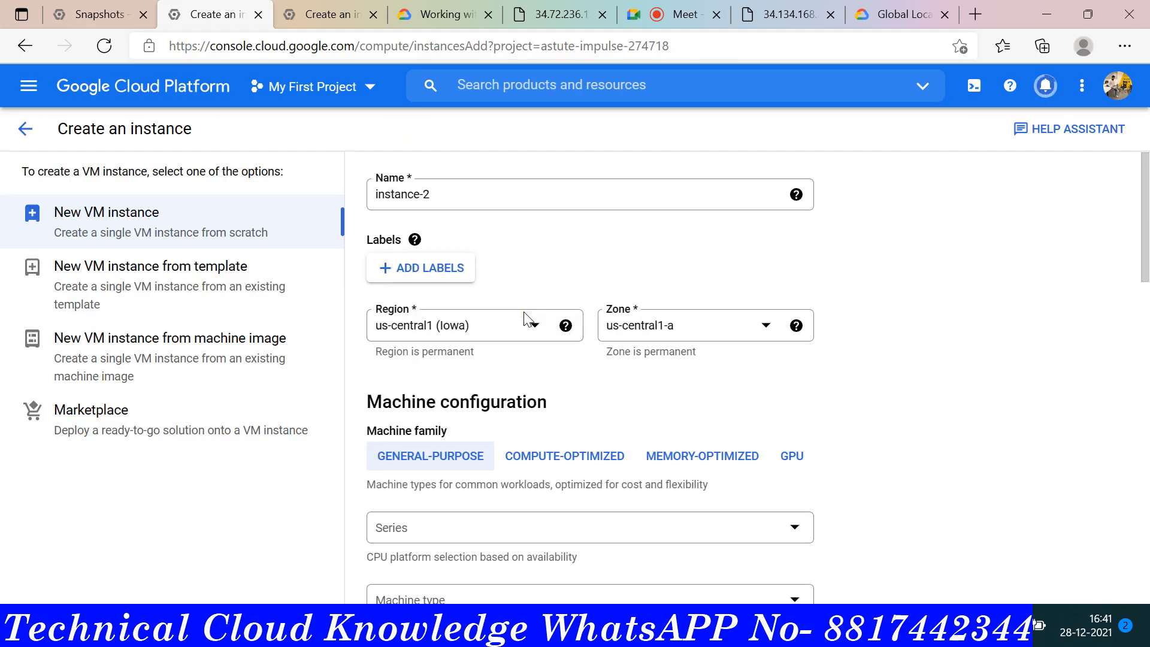
triple_click(458, 197)
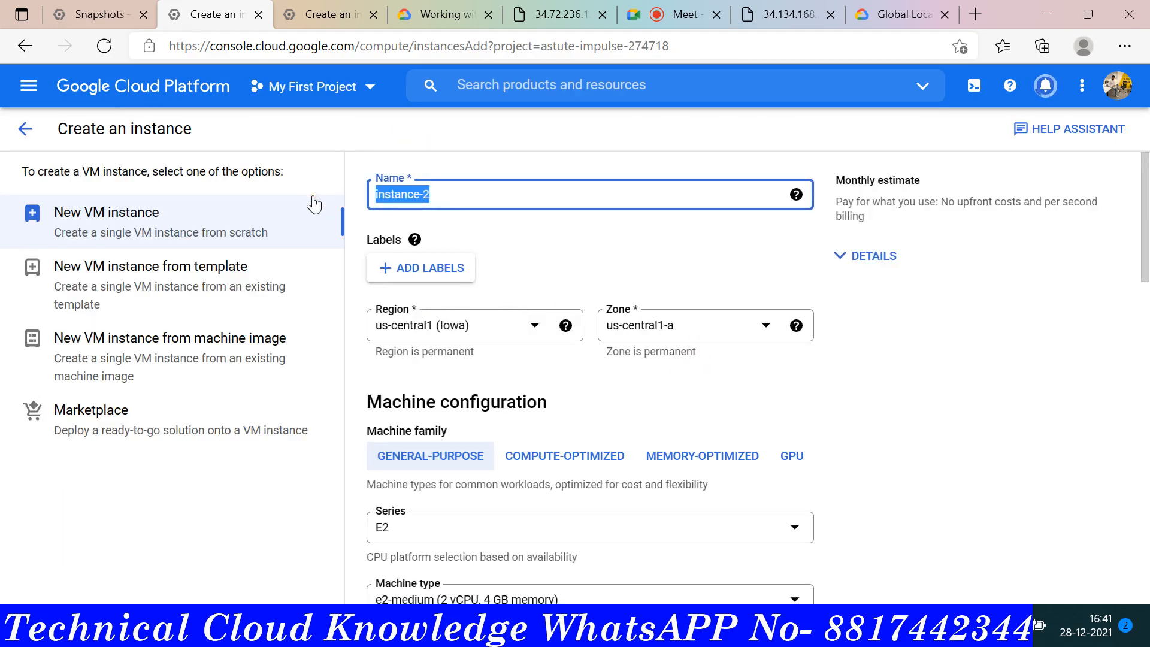
type("snapshot-")
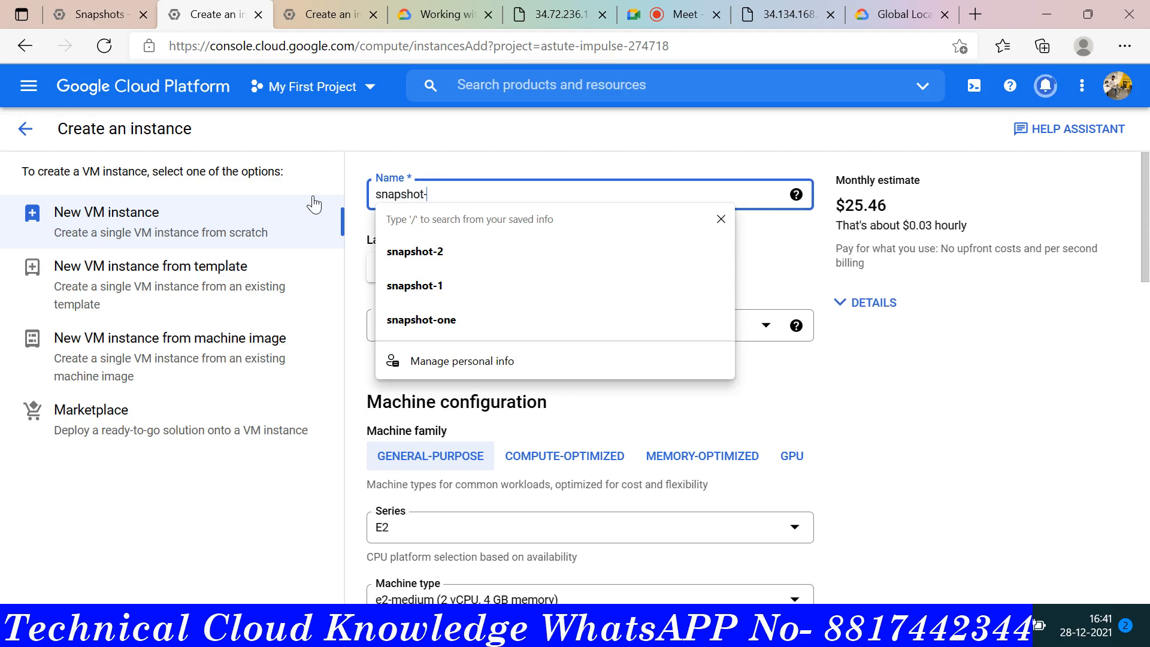
type("3")
Use the snapshot snapshot-3 as the boot disk source for the snapshot-3 VM.
scroll(711, 398, "down", 3)
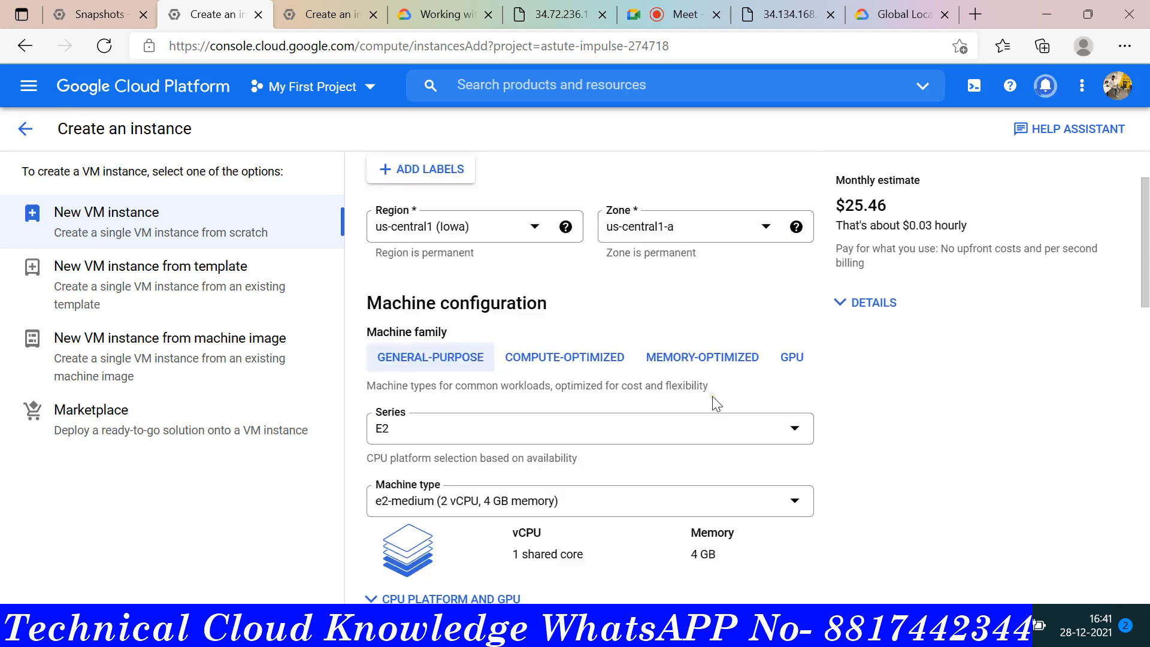
scroll(713, 403, "down", 4)
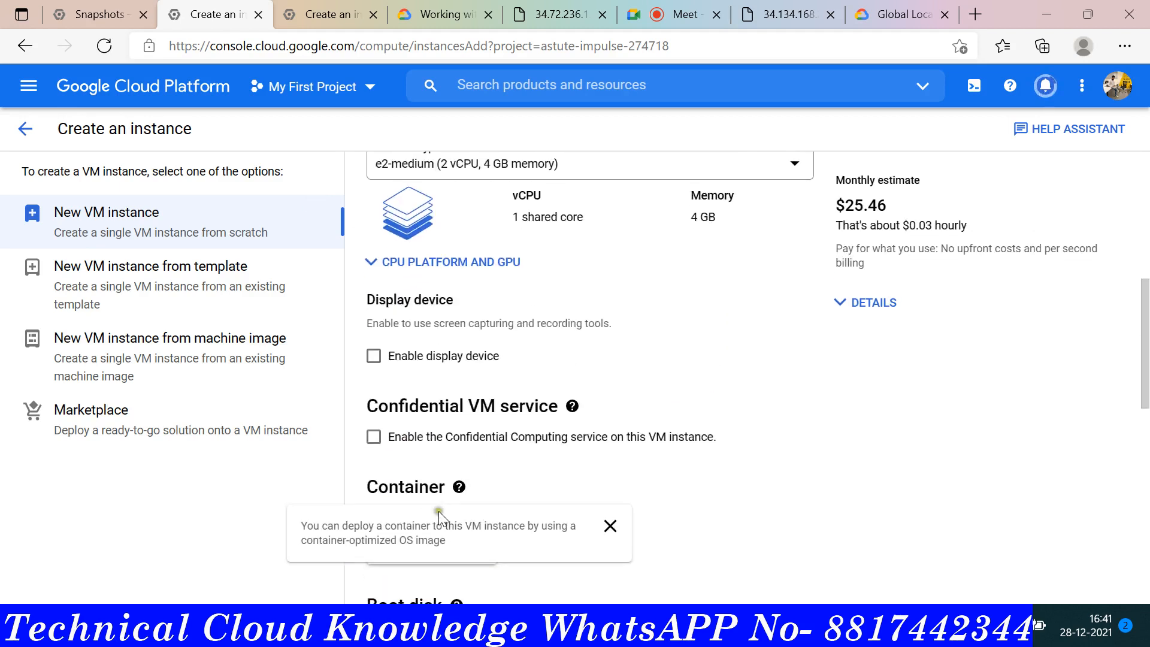
scroll(636, 464, "down", 5)
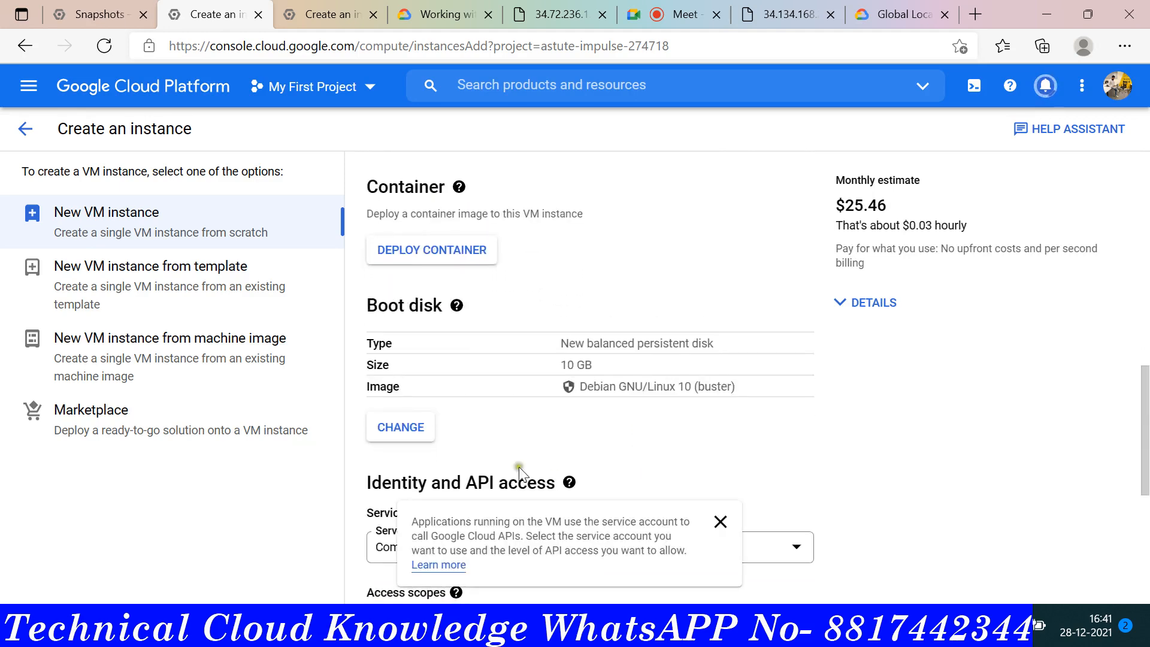
left_click(405, 428)
left_click(589, 195)
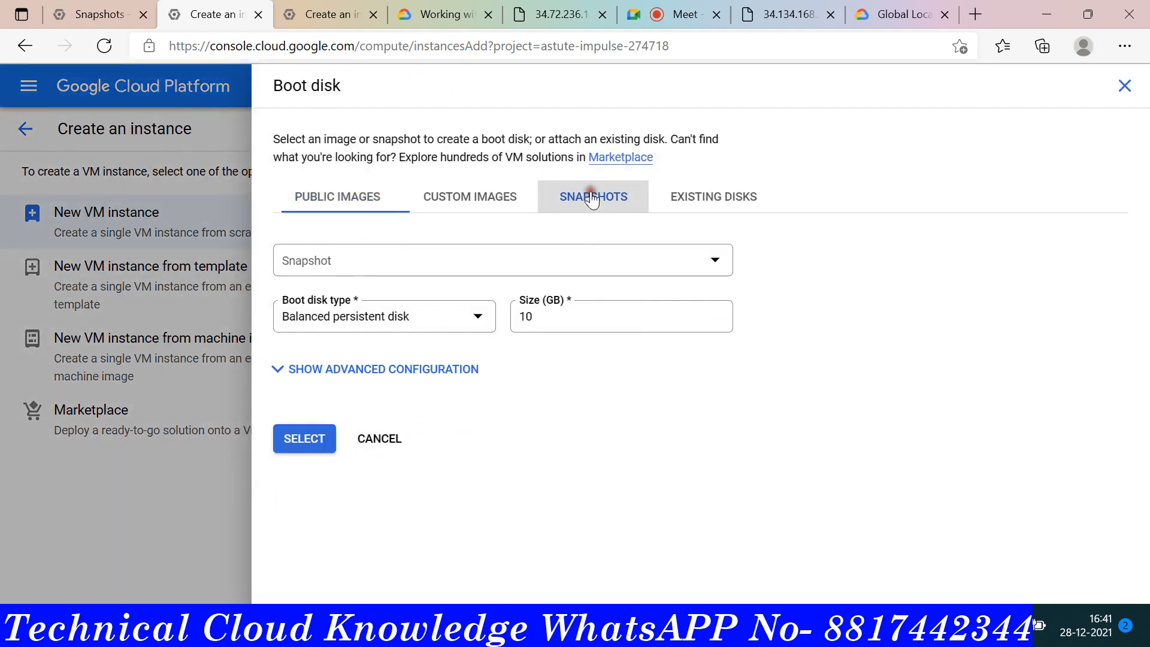
left_click(532, 269)
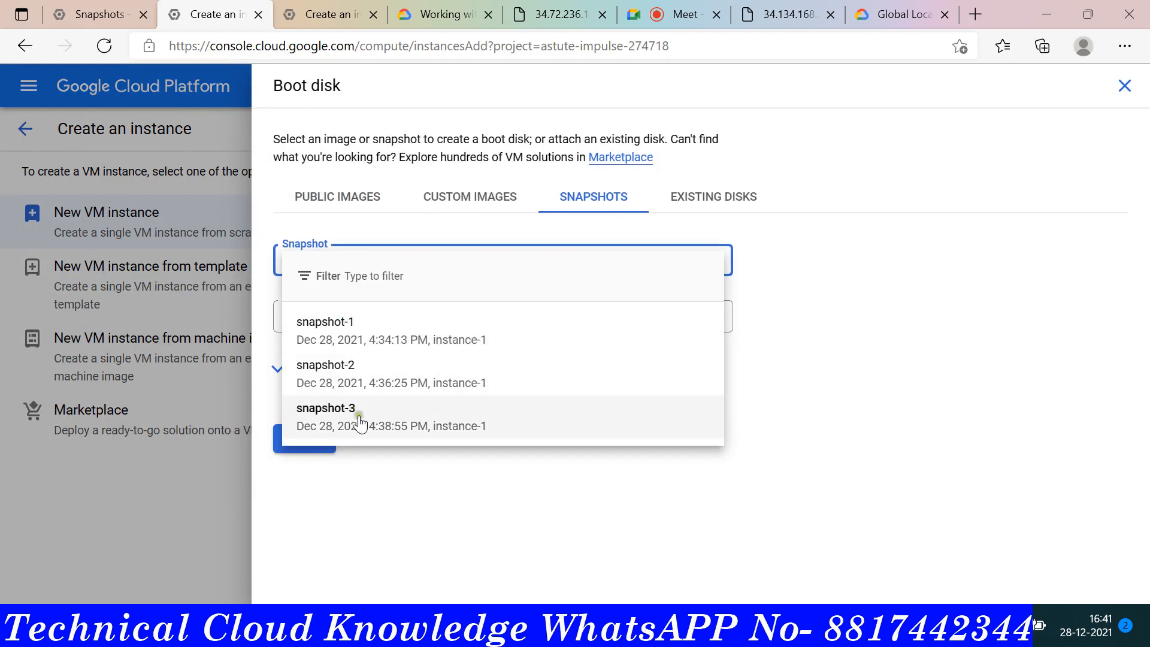
left_click(336, 407)
left_click(306, 440)
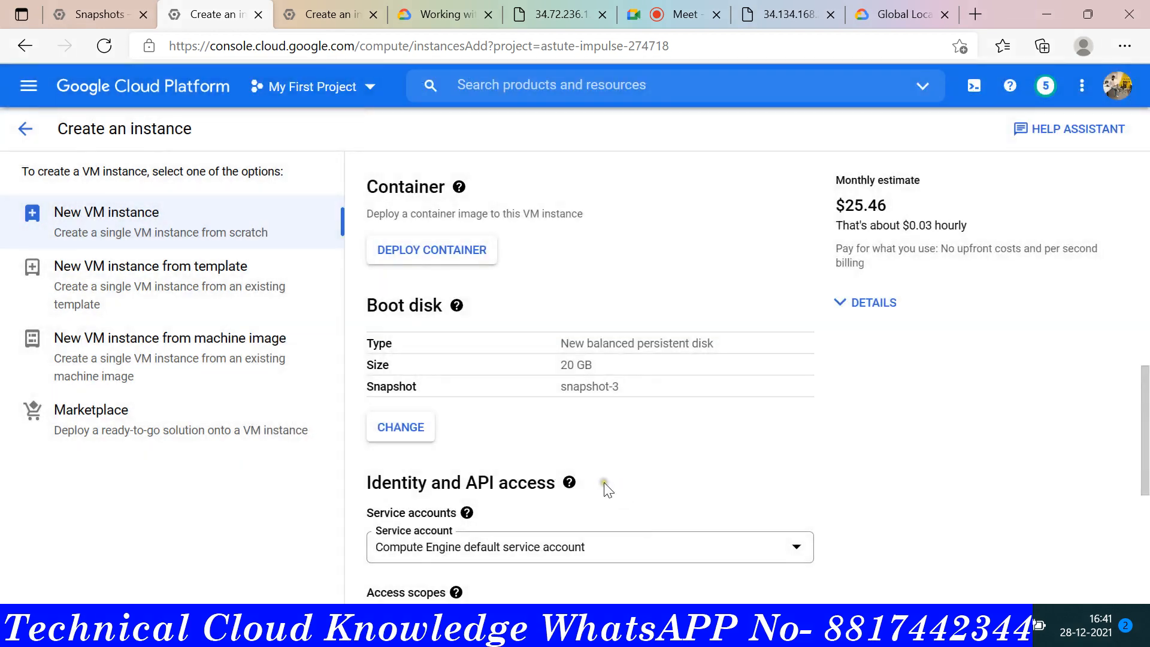
Allow HTTP and HTTPS traffic through the firewall and create the snapshot-3 VM.
scroll(606, 485, "down", 5)
left_click(374, 385)
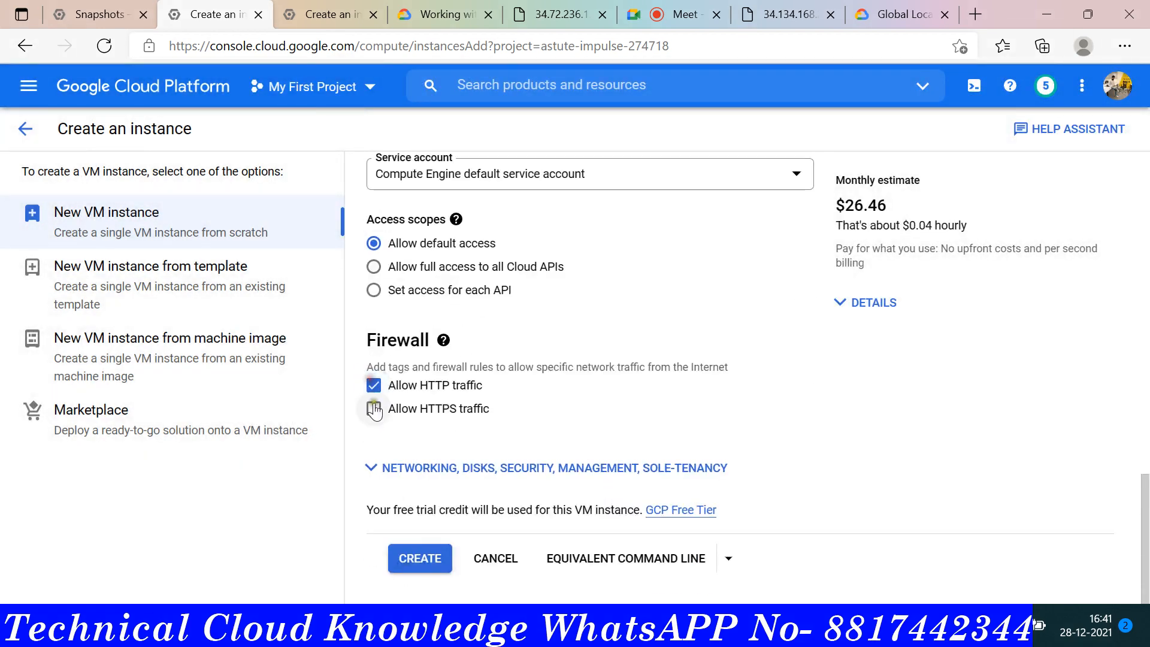
left_click(373, 409)
left_click(430, 552)
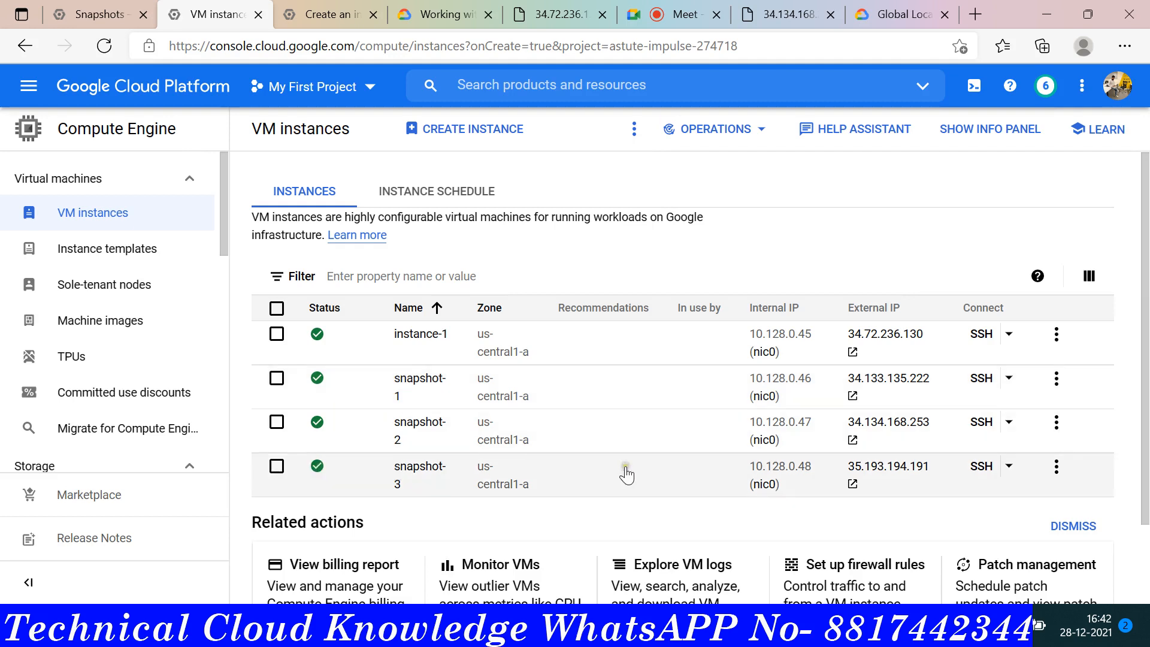
Open an SSH session to the snapshot-1 VM, switch to root with sudo su and go to the home directory.
left_click(982, 378)
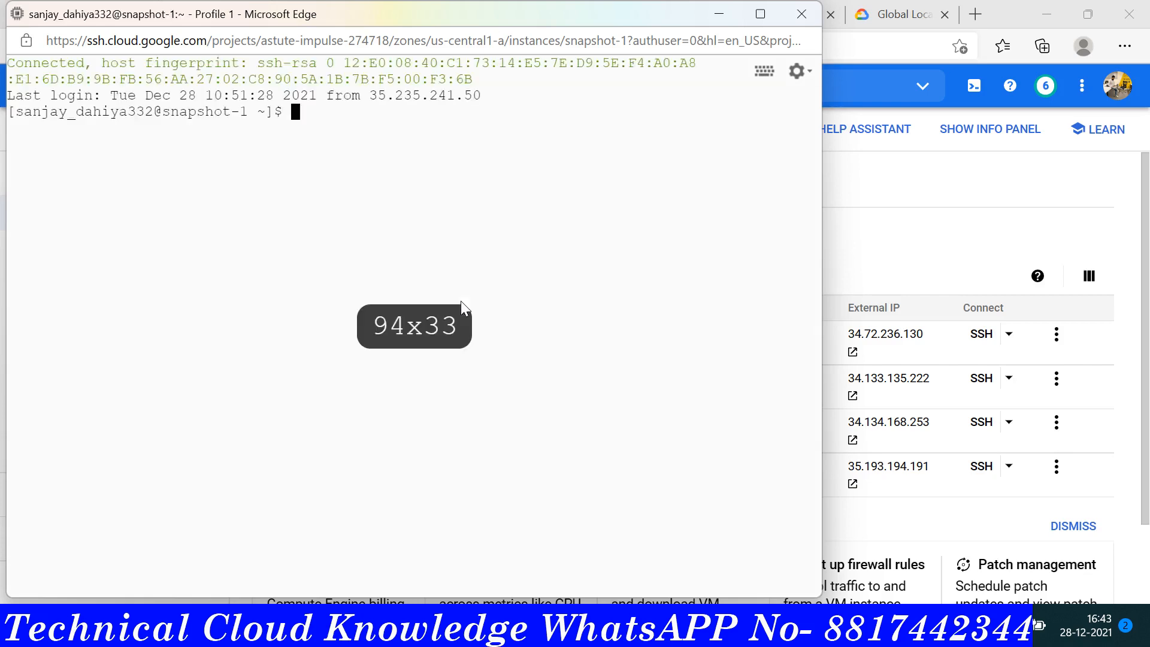
key("Return")
key("Return")
key("Return")
key("Return")
type("sudo ")
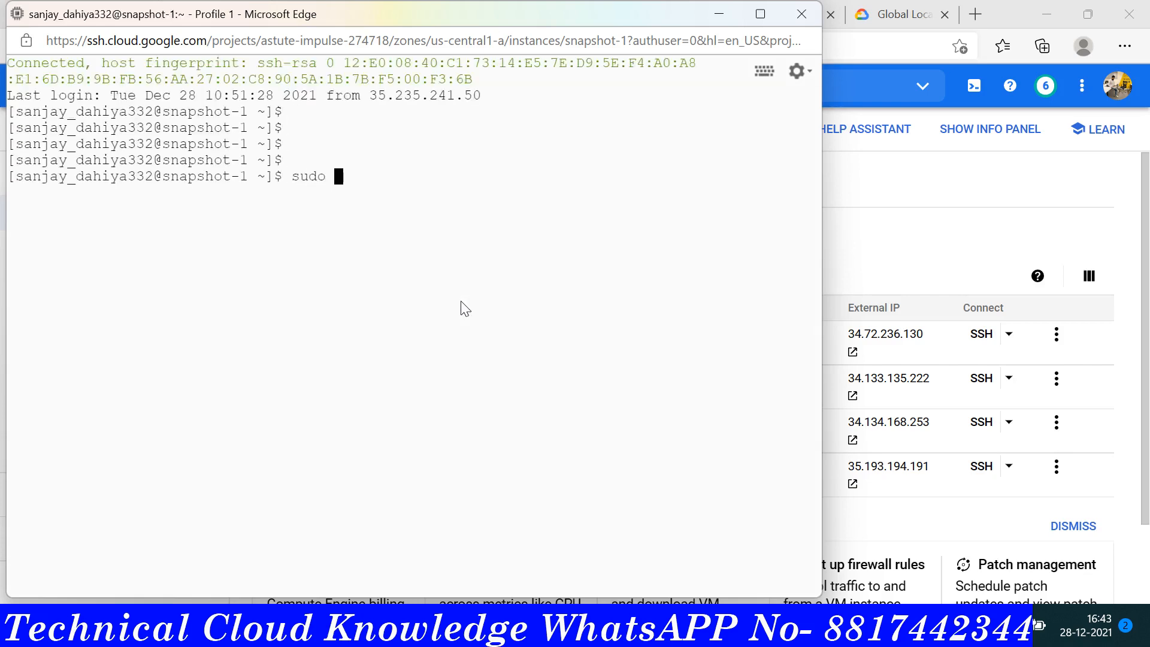
type("su")
key("Return")
key("Return")
key("Return")
type("cd")
key("Return")
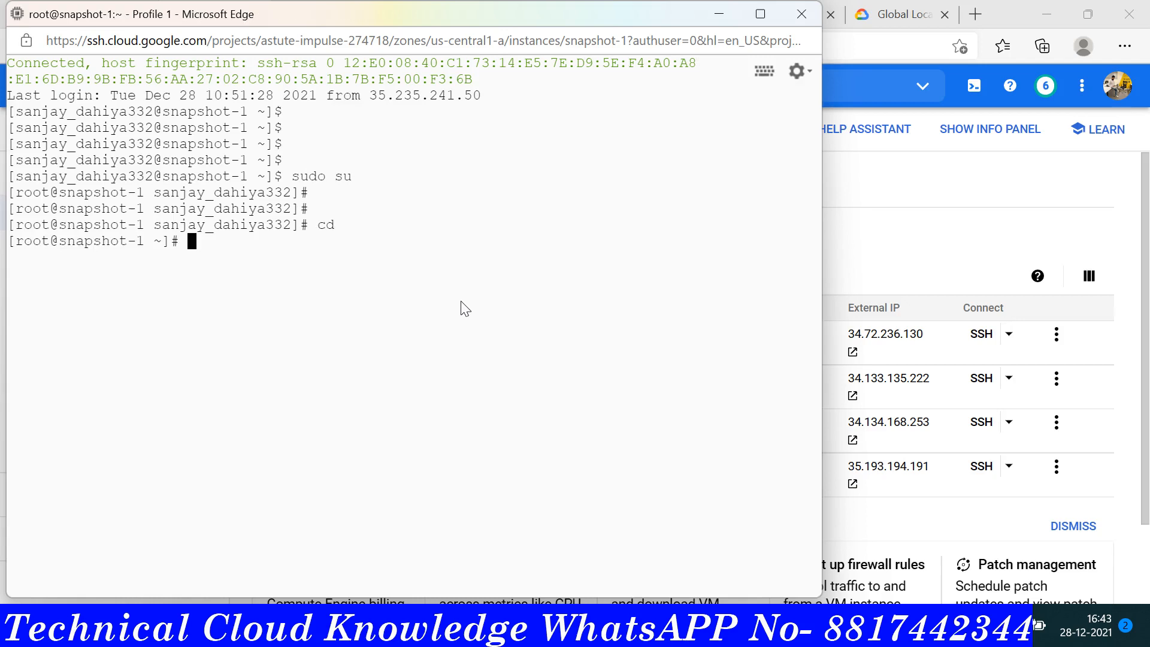
Go to /var/www/html/ on the snapshot-1 VM and list its files.
type("cd /var/www/html/")
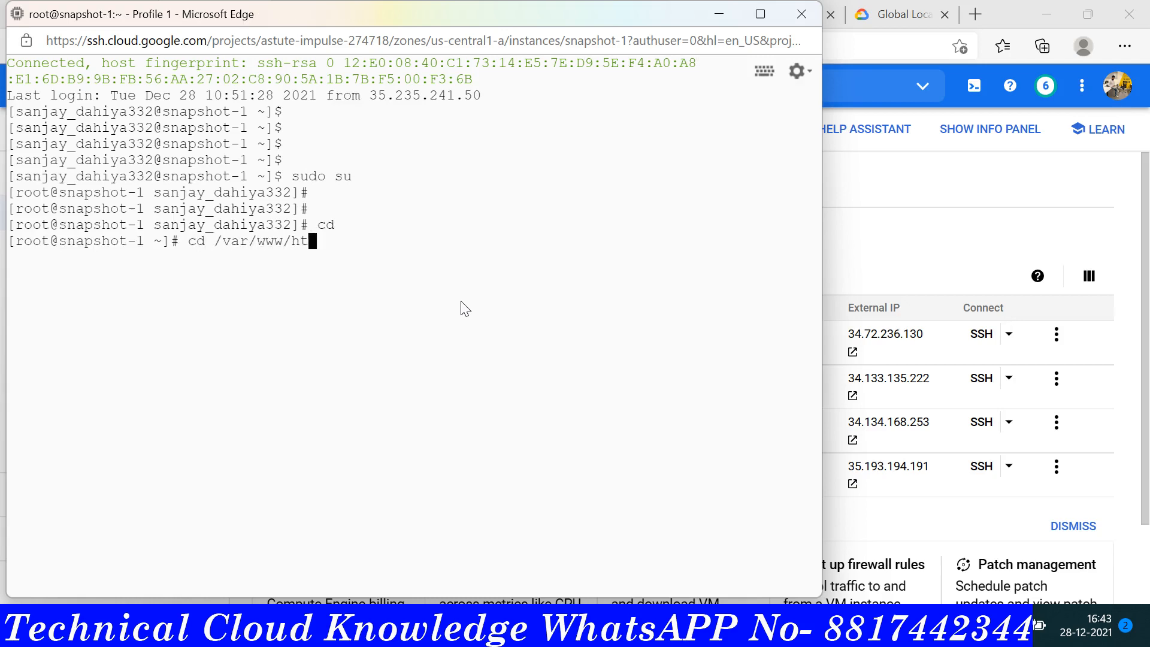
key("Return")
type("ls")
key("Return")
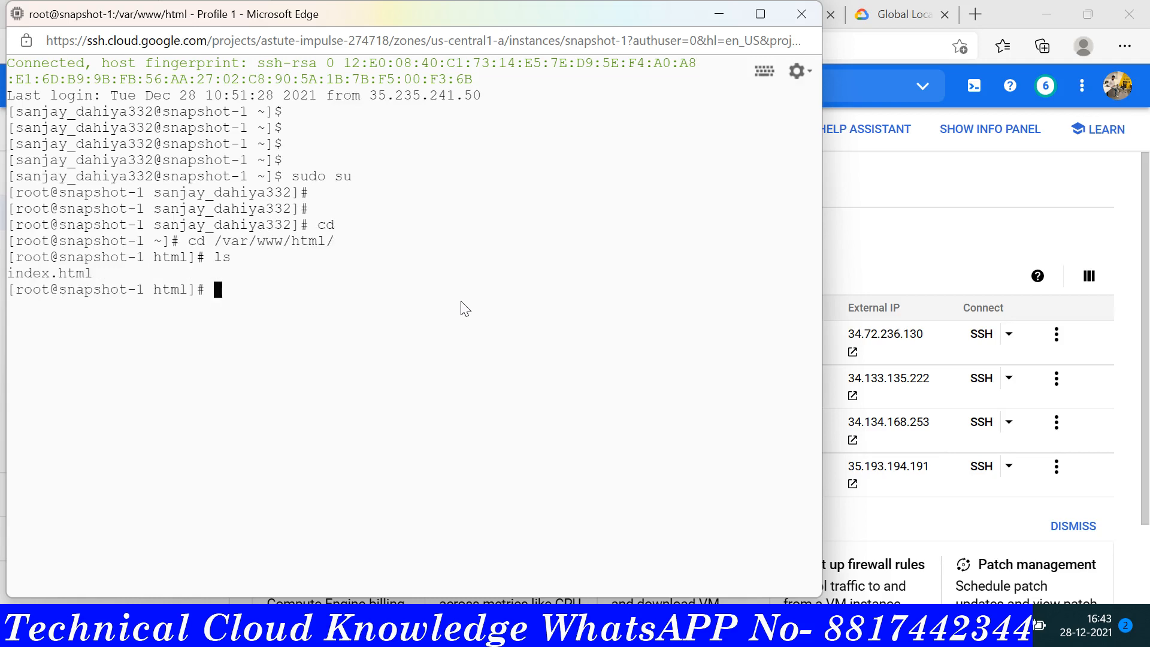
Go to /tmp/ on the snapshot-1 VM, list its files and look through the listing.
type("cd /tmp/")
key("Return")
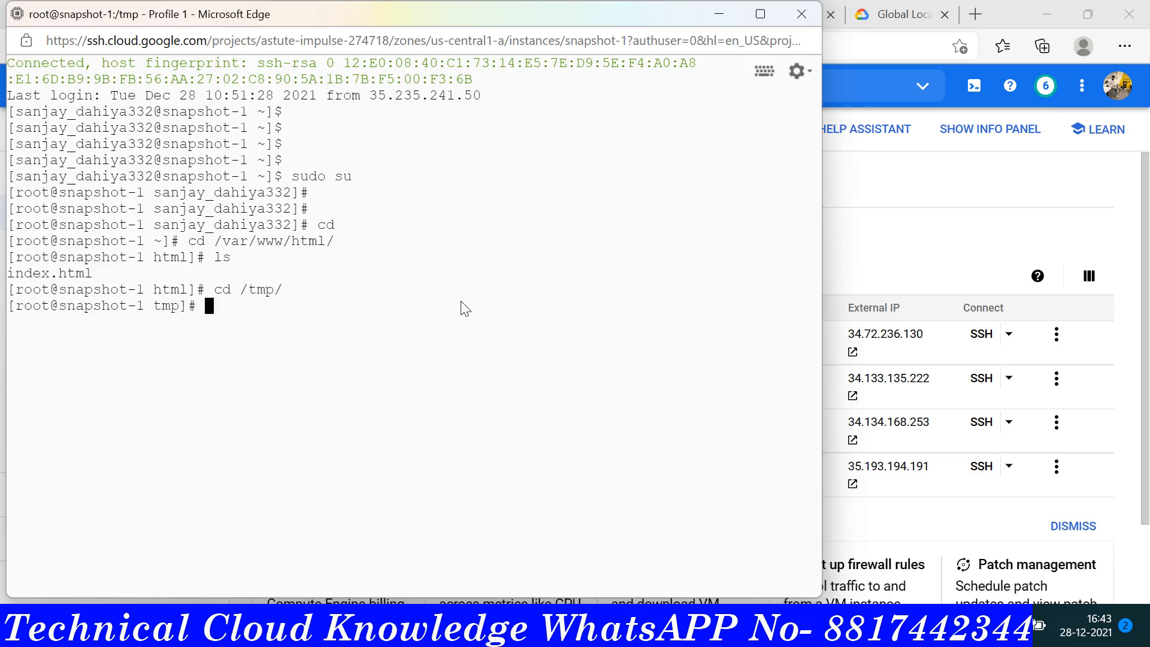
type("ls")
key("Return")
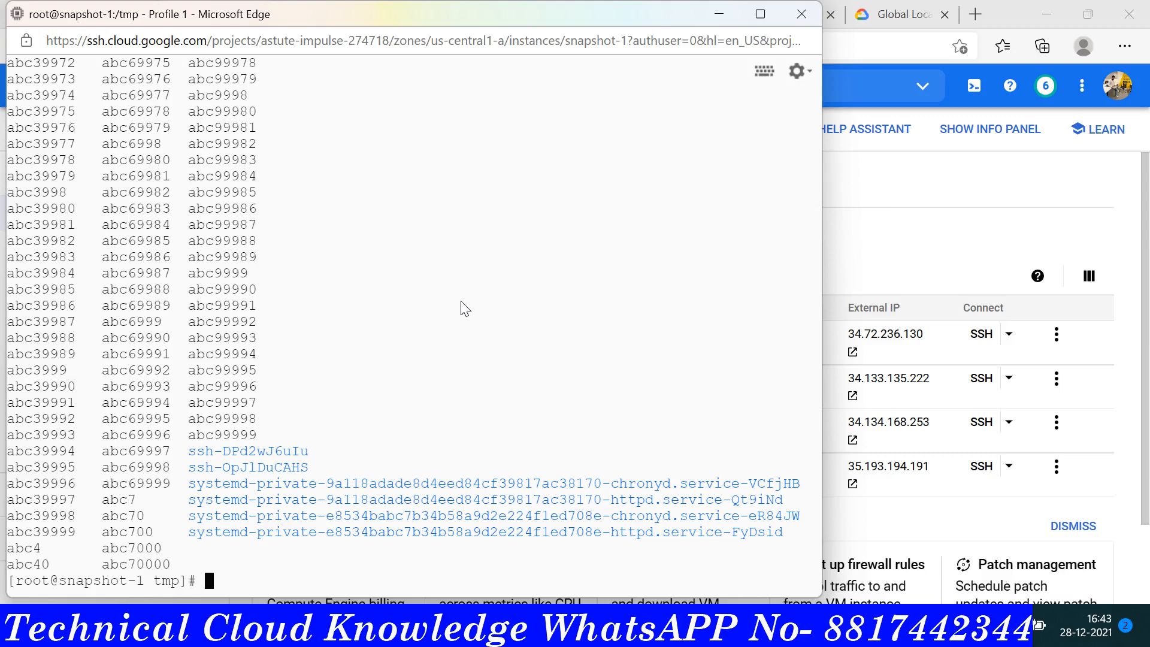
scroll(306, 308, "up", 15)
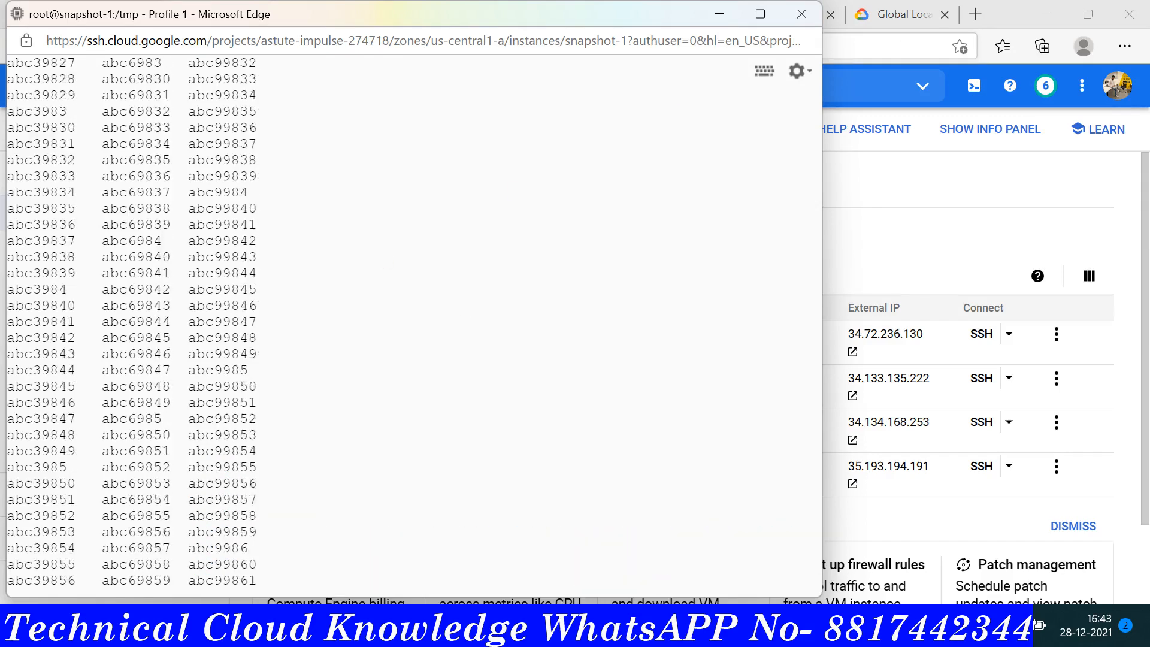
Open an SSH session to the snapshot-2 VM, become root with sudo su and change to the home directory.
left_click(1005, 5)
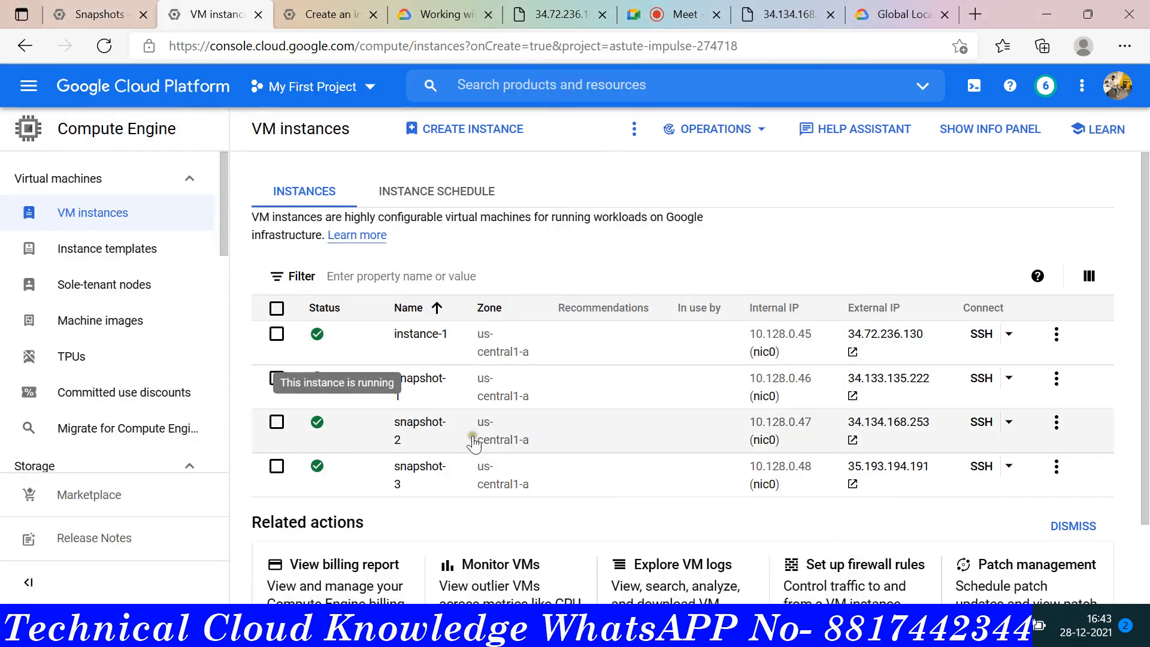
left_click(975, 424)
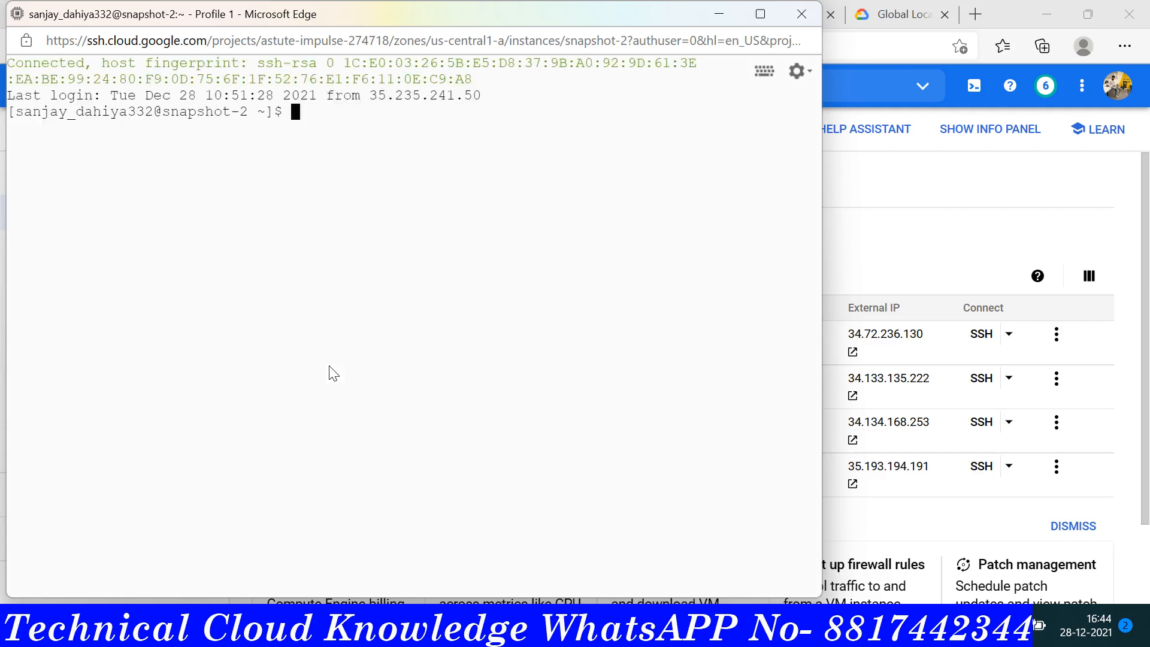
key("Return")
key("Return")
key("Return")
type("sudo")
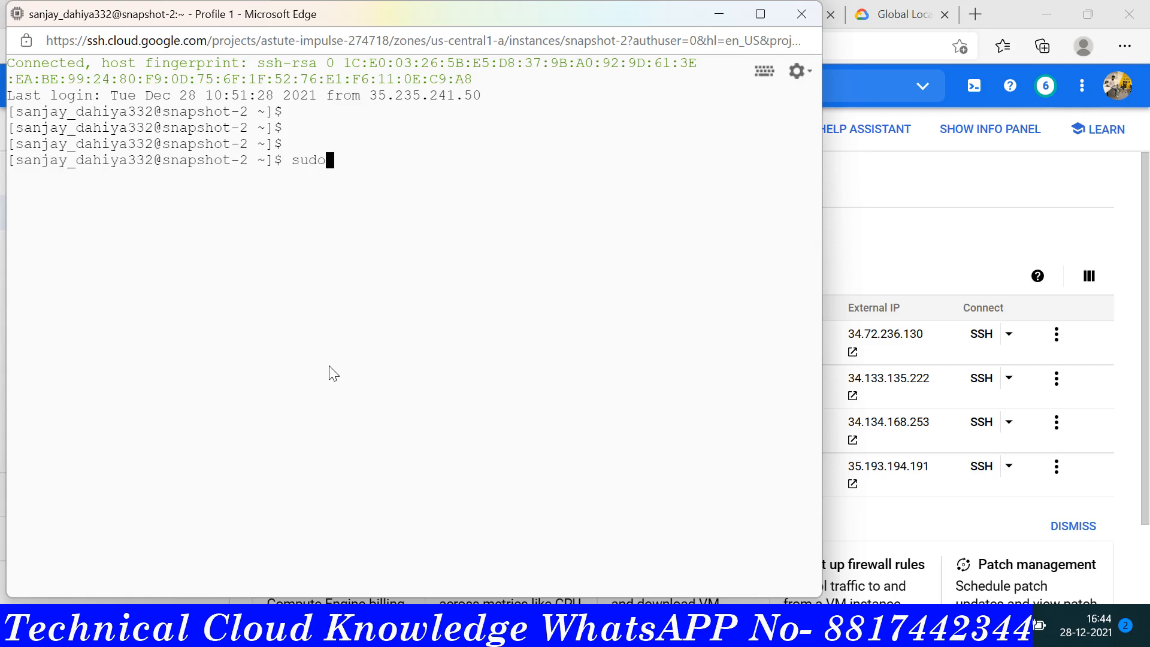
type(" su")
key("Return")
key("Return")
type("cd")
key("Return")
key("Return")
key("Return")
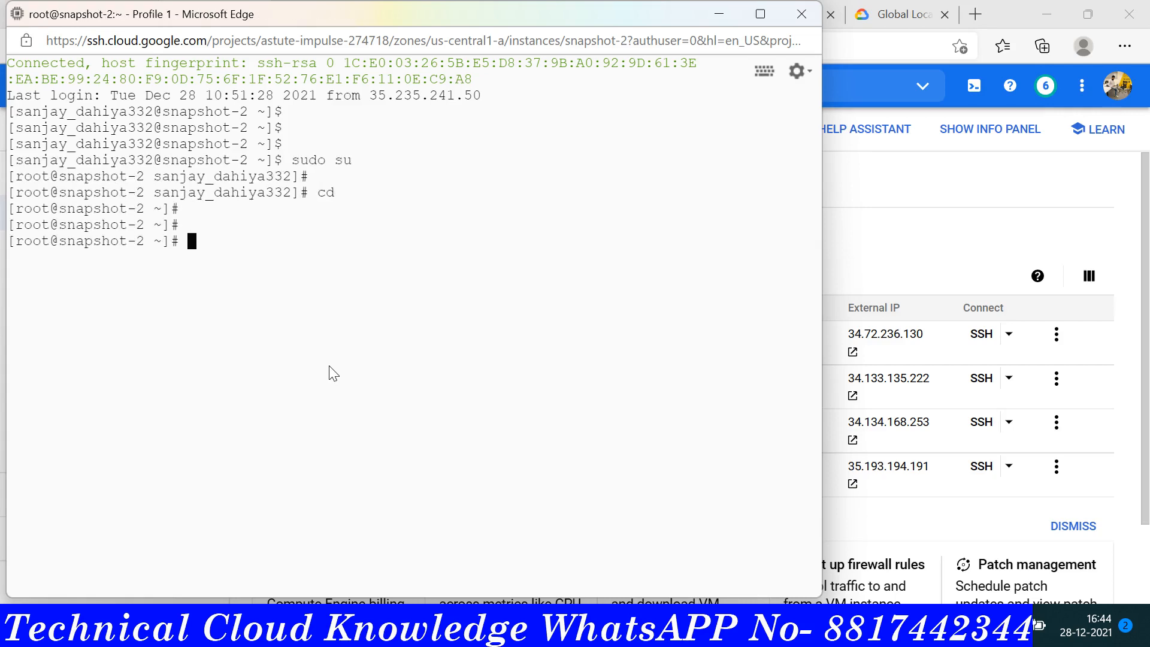
Go to /var/www/html/ on the snapshot-2 VM and list its files.
type("cd /var/www/html/")
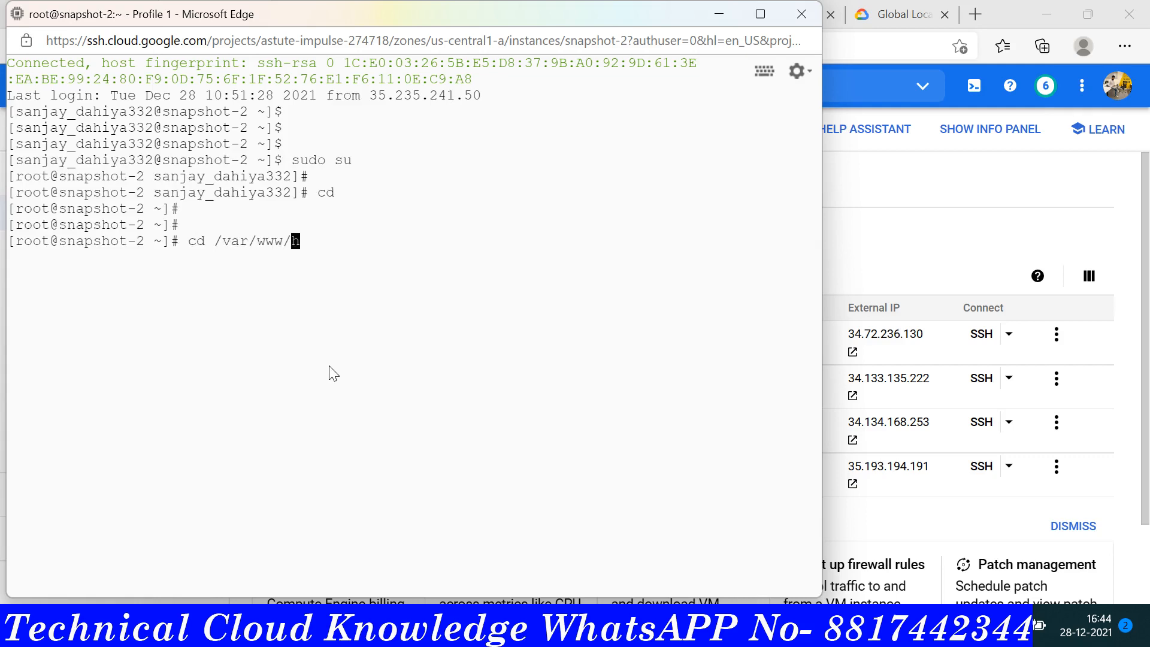
key("Return")
type("ls")
key("Return")
Go to /tmp/ on the snapshot-2 VM, list its files and examine the listing.
type("cd /t")
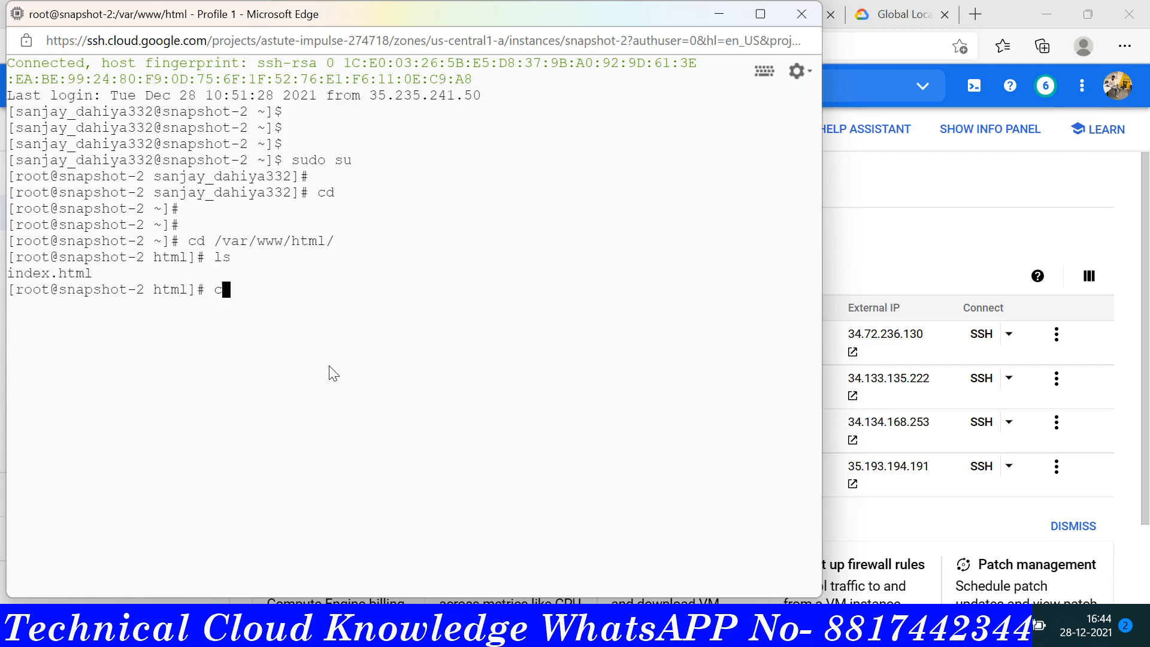
type("mp/")
key("Return")
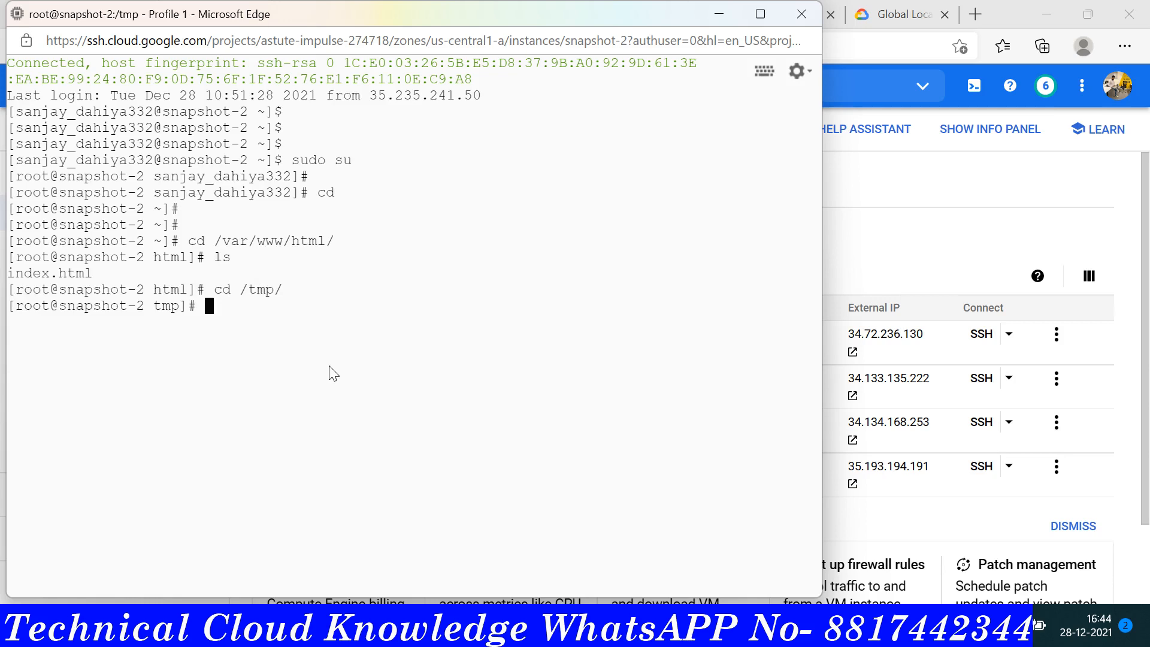
type("ls")
key("Return")
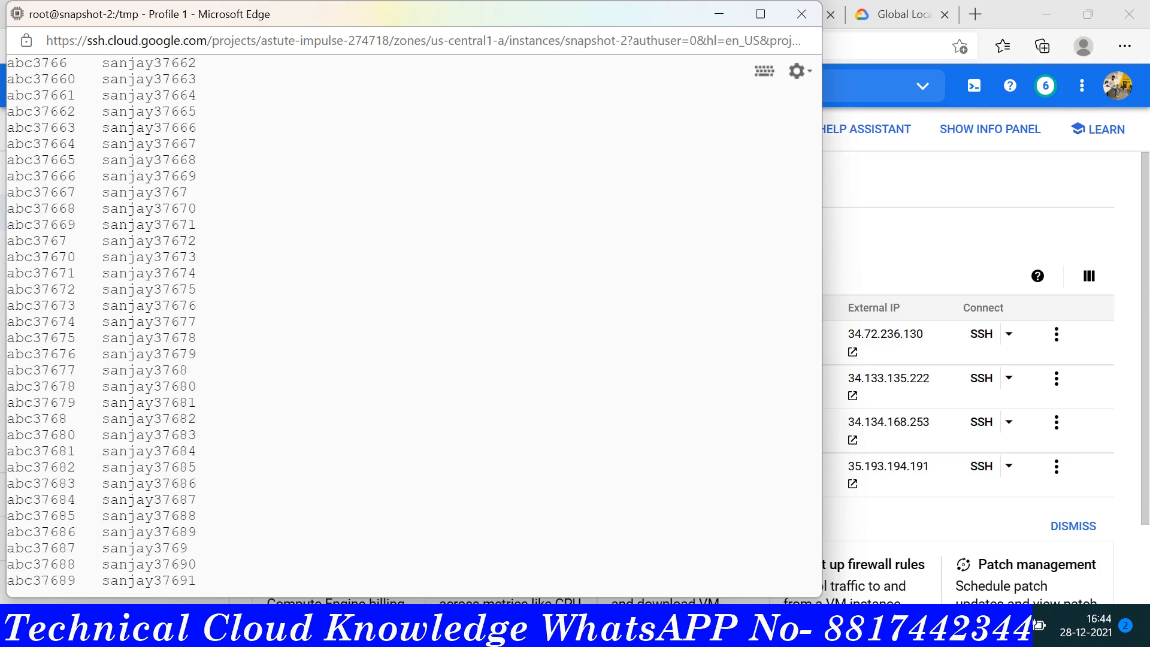
scroll(413, 324, "up", 20)
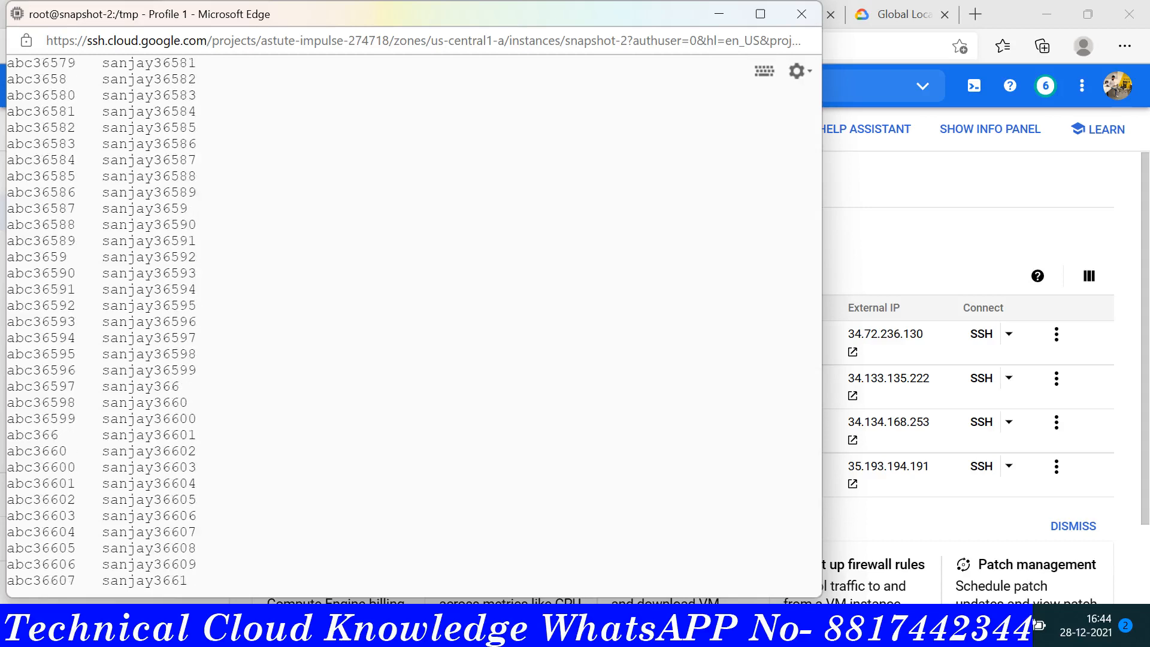
scroll(496, 282, "down", 20)
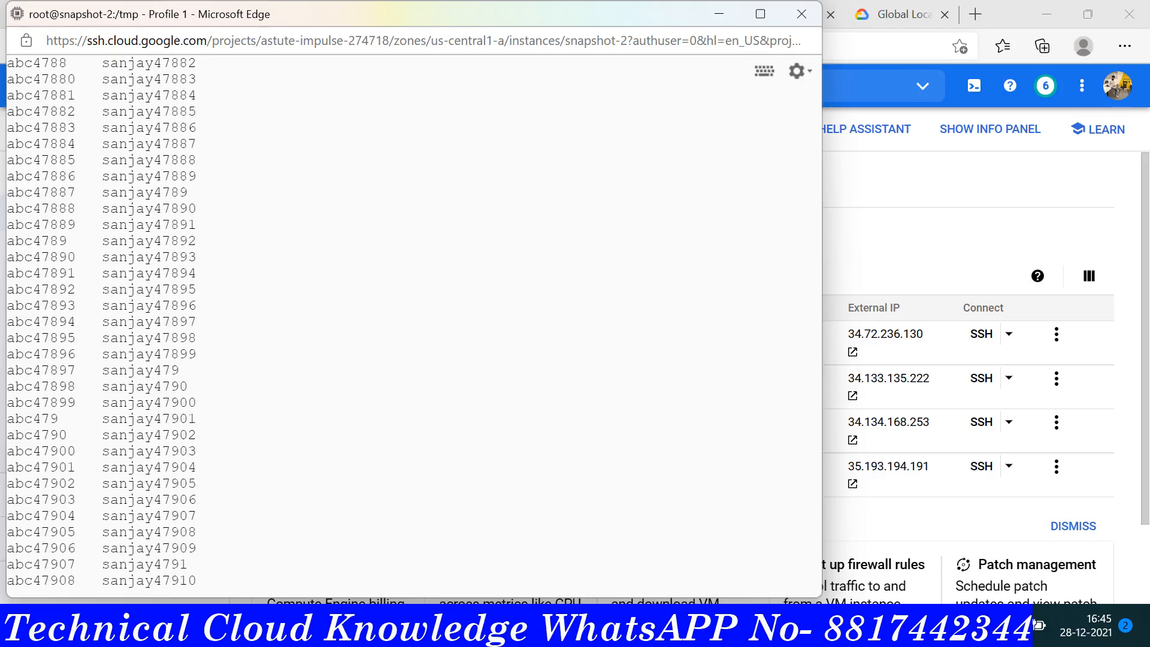
key("ctrl+c")
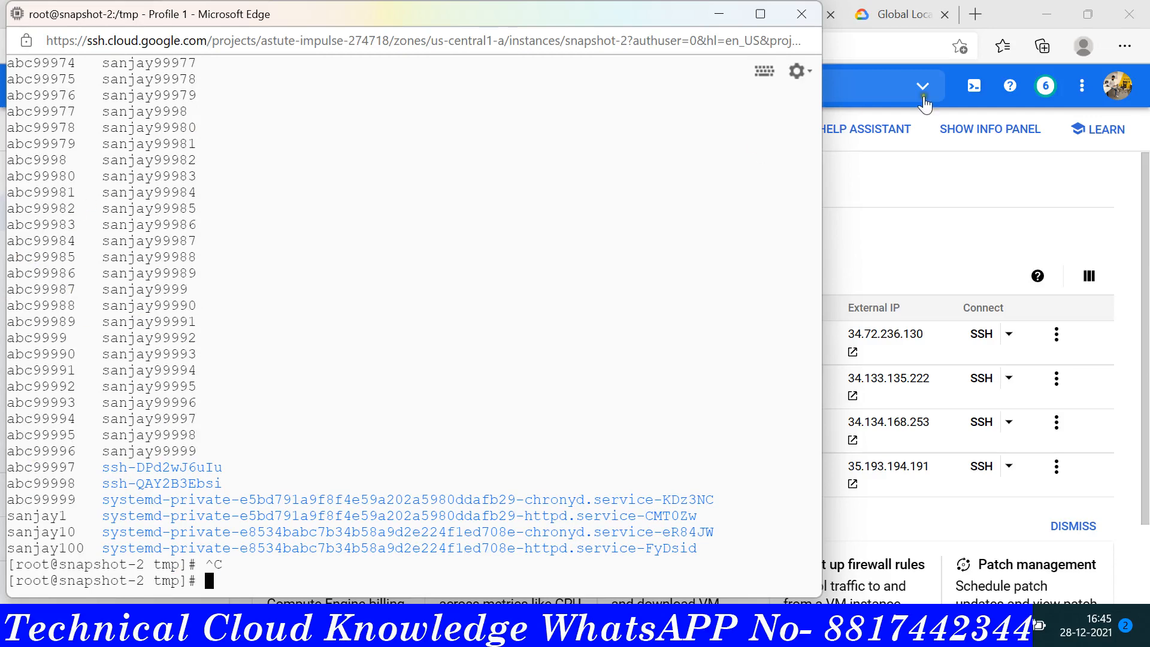
Open an SSH session to the snapshot-3 VM, become root with sudo su and return to the home directory.
left_click(998, 6)
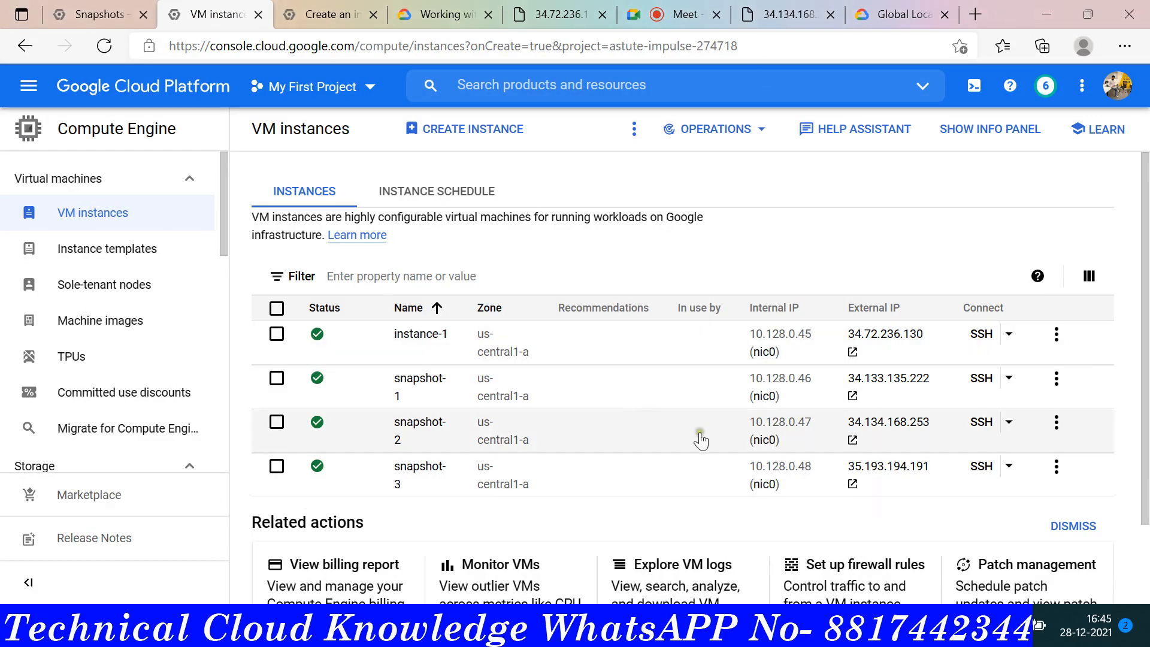
left_click(981, 466)
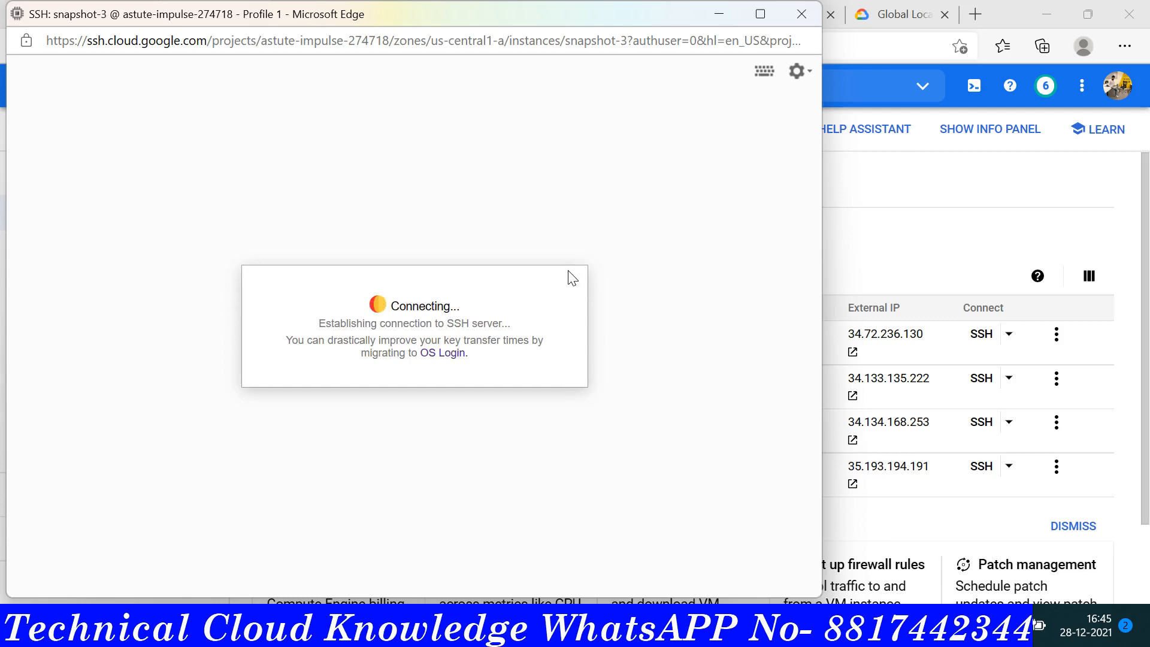
key("Return")
key("Return")
key("Return")
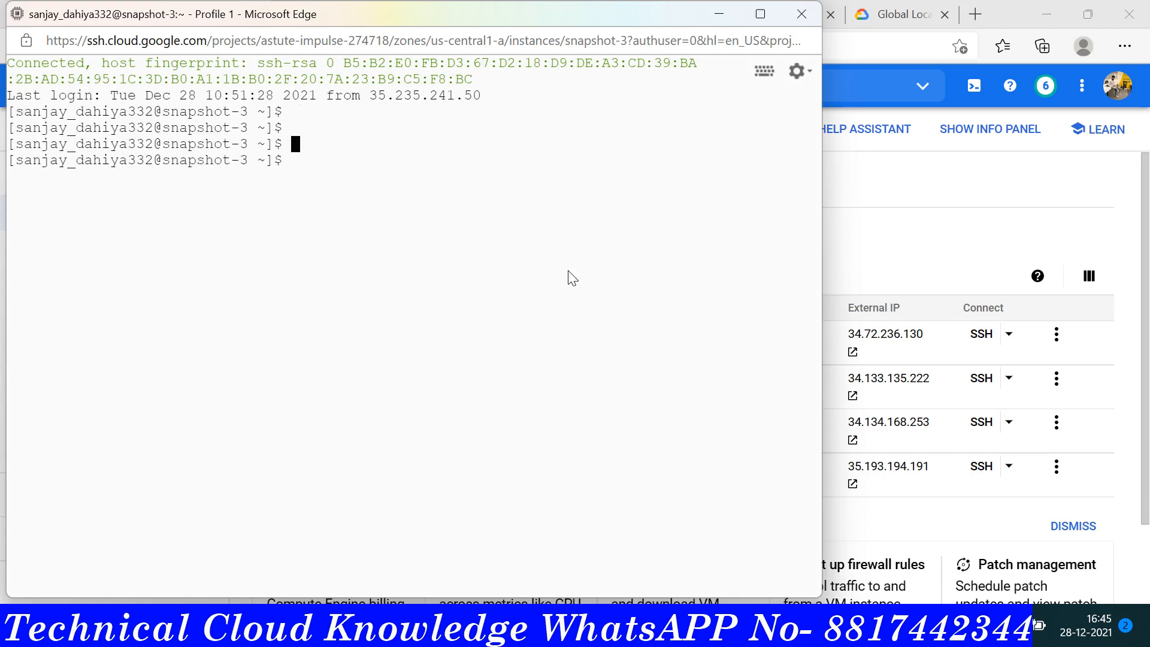
type("sudo su")
key("Return")
key("Return")
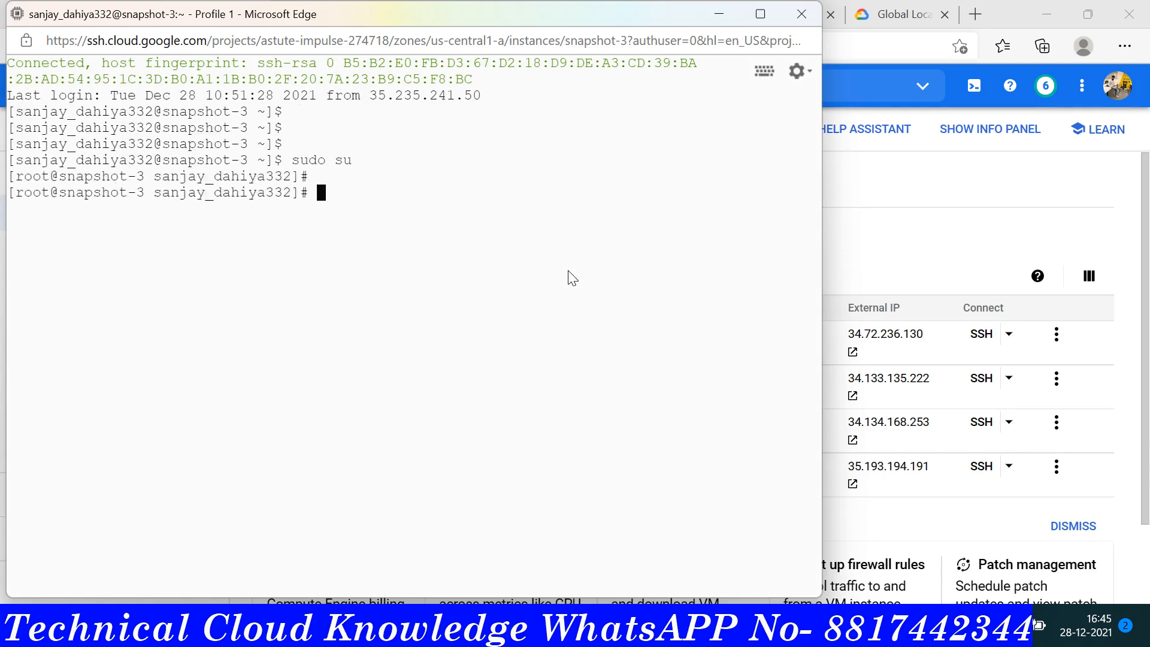
key("Return")
type("cd")
key("Return")
key("Return")
Go to /tmp/ on the snapshot-3 VM, list its files and look back through the listing.
type("cd /tm")
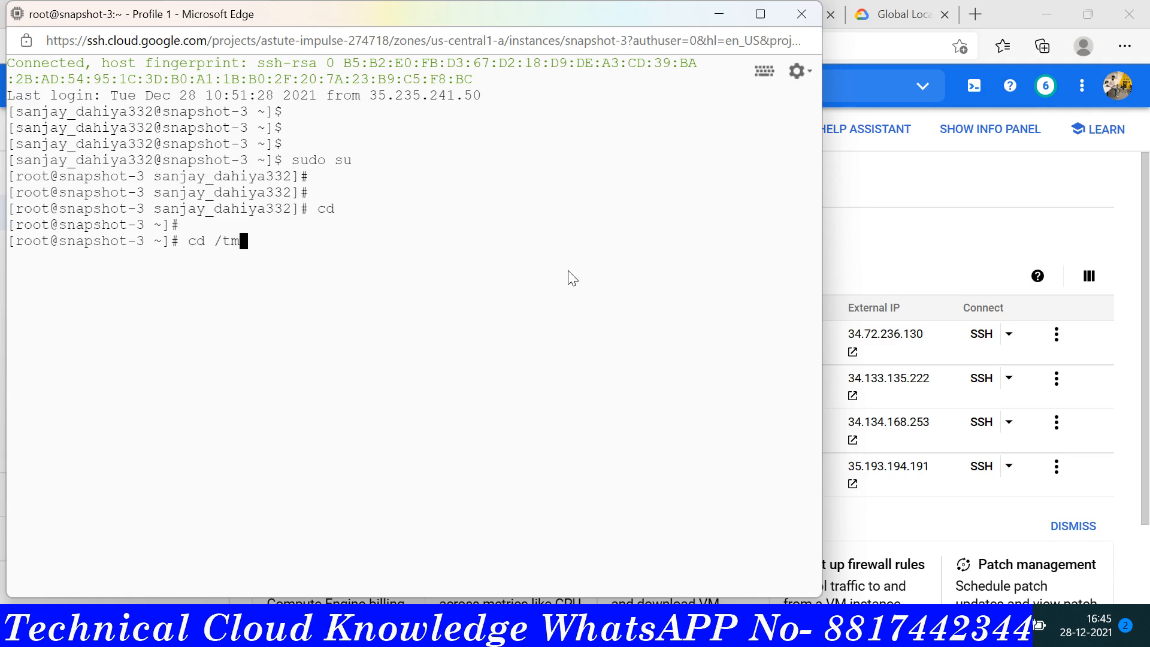
key("Tab")
key("Return")
type("ls")
key("Return")
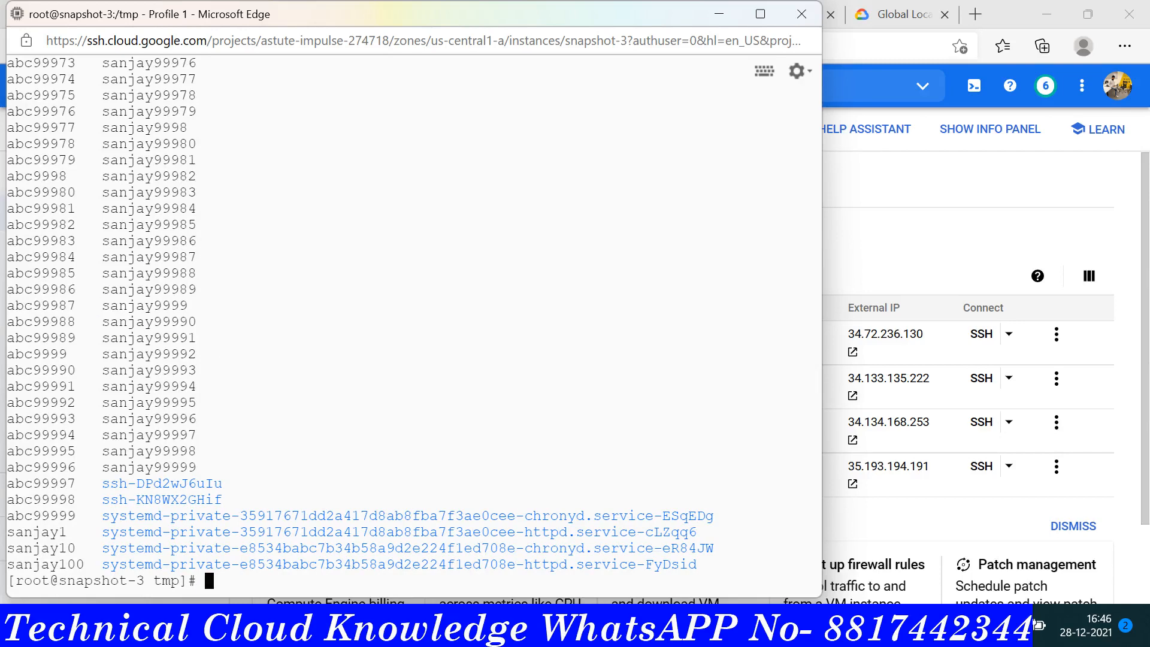
scroll(413, 324, "up", 9)
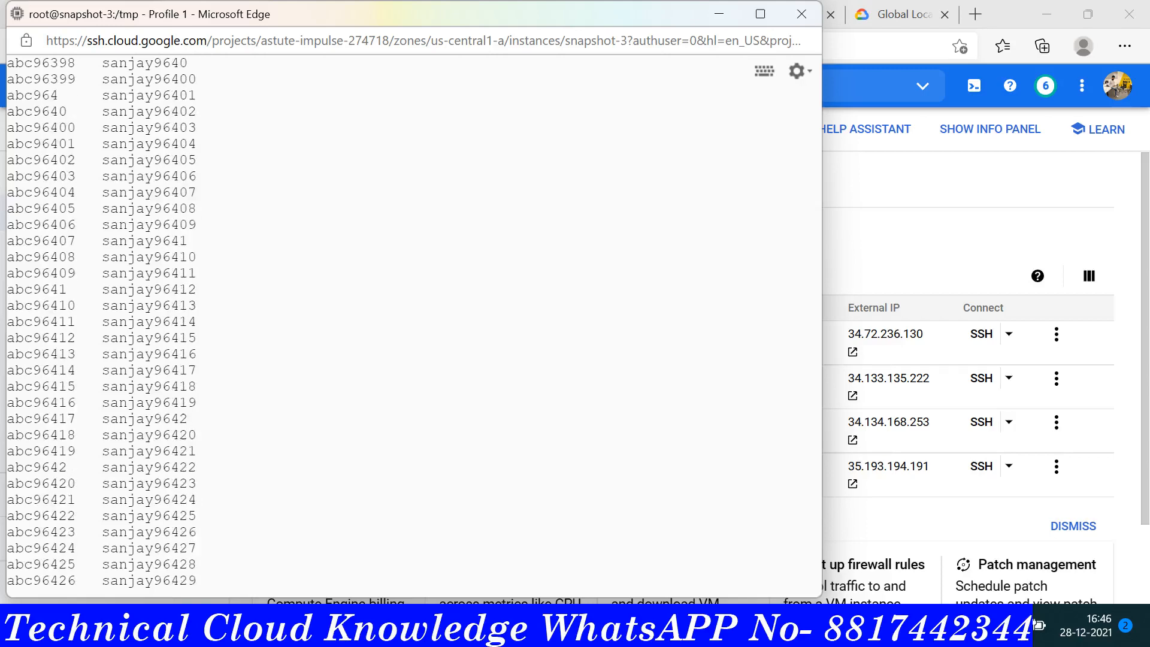
scroll(465, 439, "up", 10)
Switch to the instance-1 SSH session and recall its last command to check which files it was meant to create.
mouse_move(490, 626)
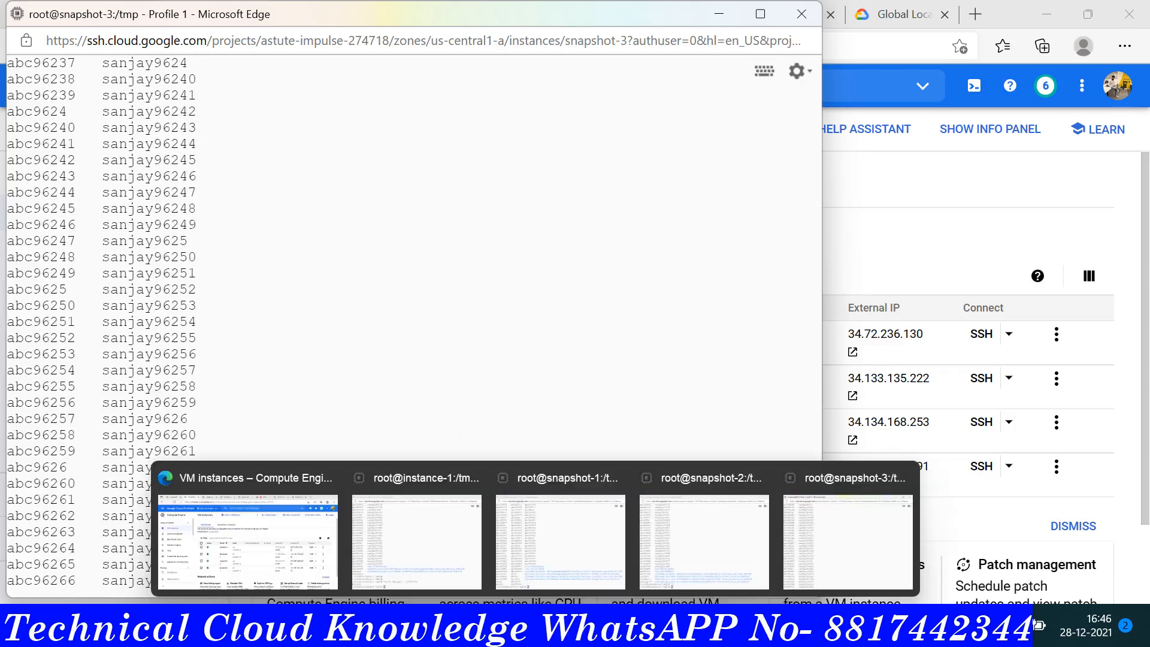
left_click(401, 544)
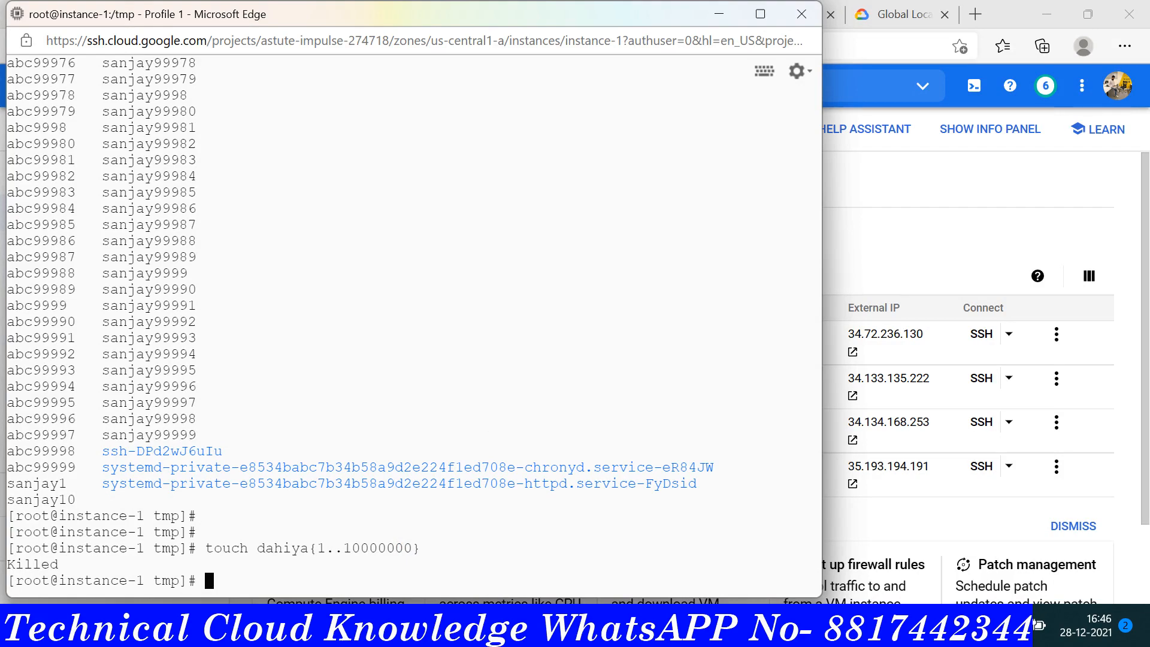
key("Up")
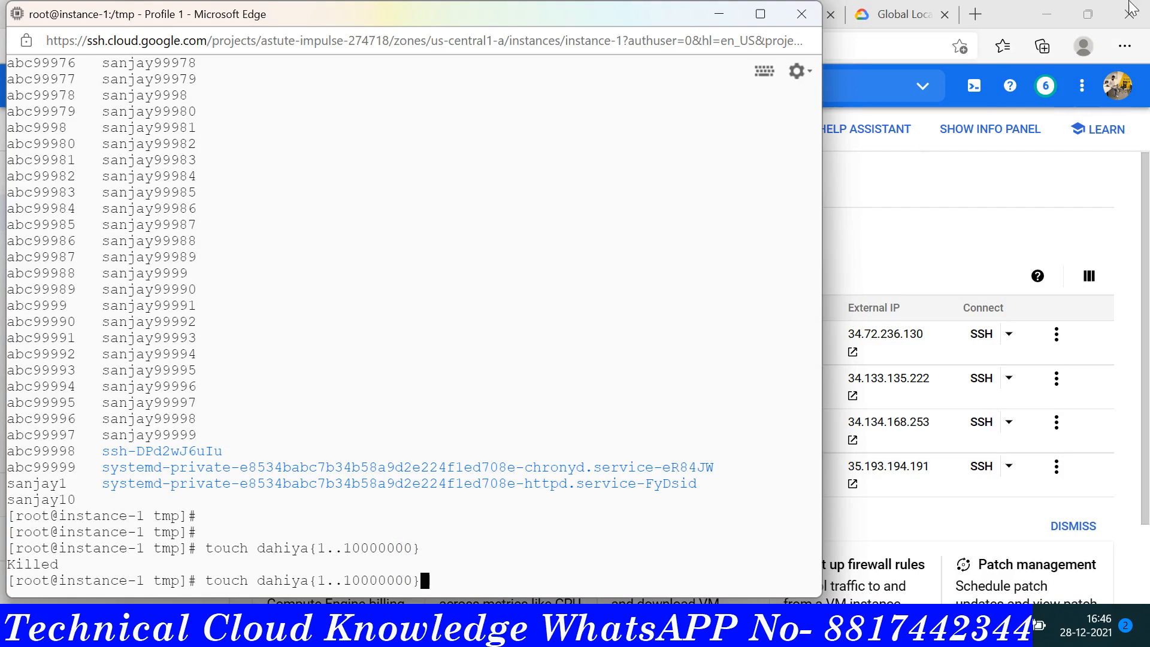
Return to the snapshot-3 SSH session and examine the earlier entries of its /tmp listing.
left_click(1003, 9)
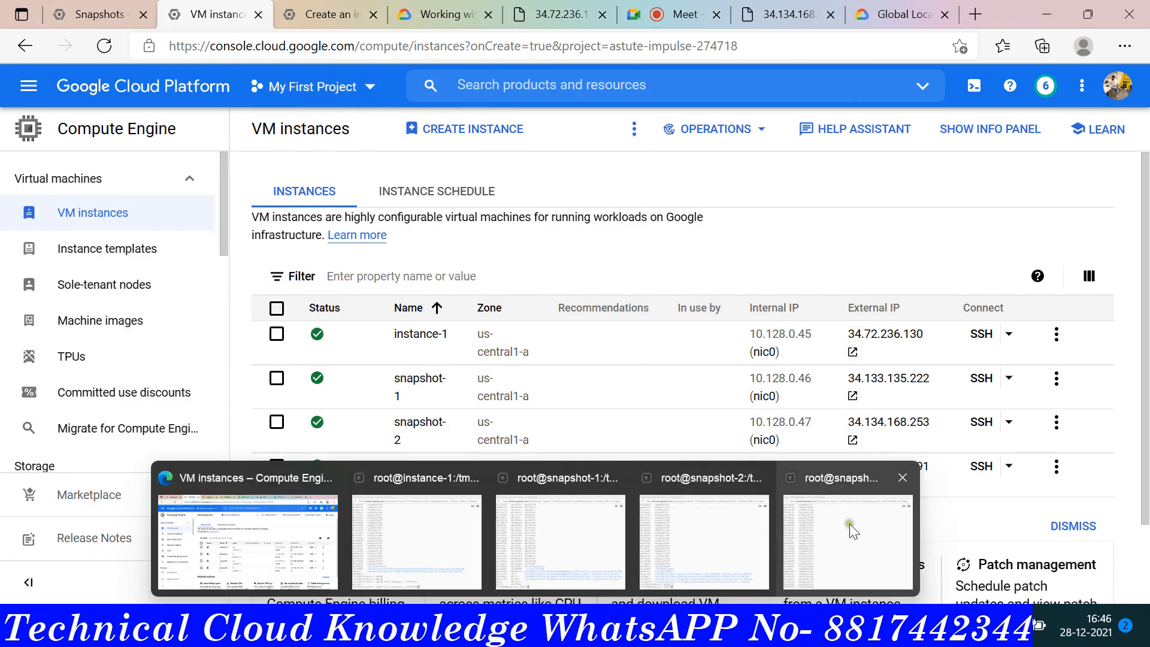
left_click(850, 524)
scroll(540, 270, "up", 6)
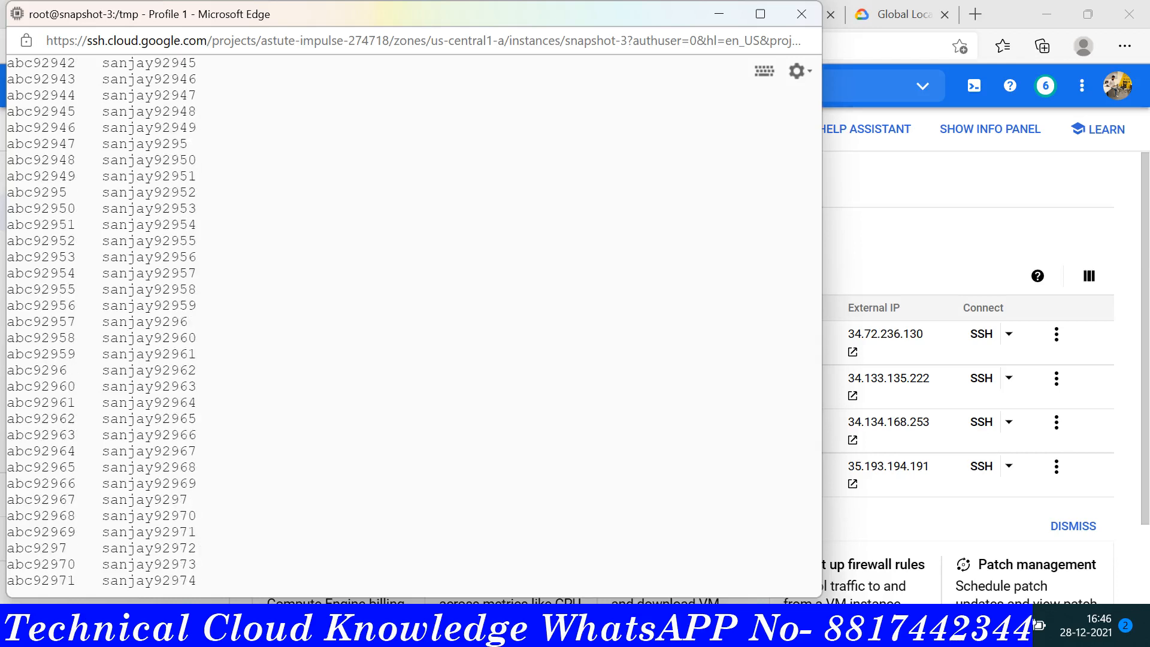
scroll(423, 309, "up", 20)
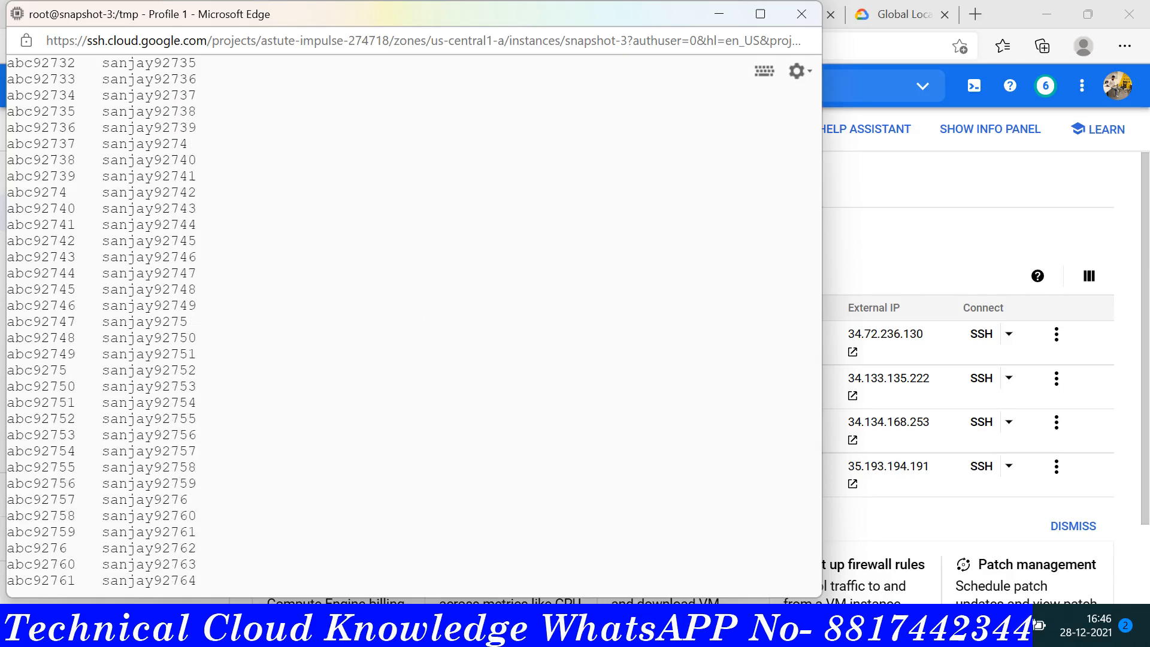
scroll(414, 324, "up", 15)
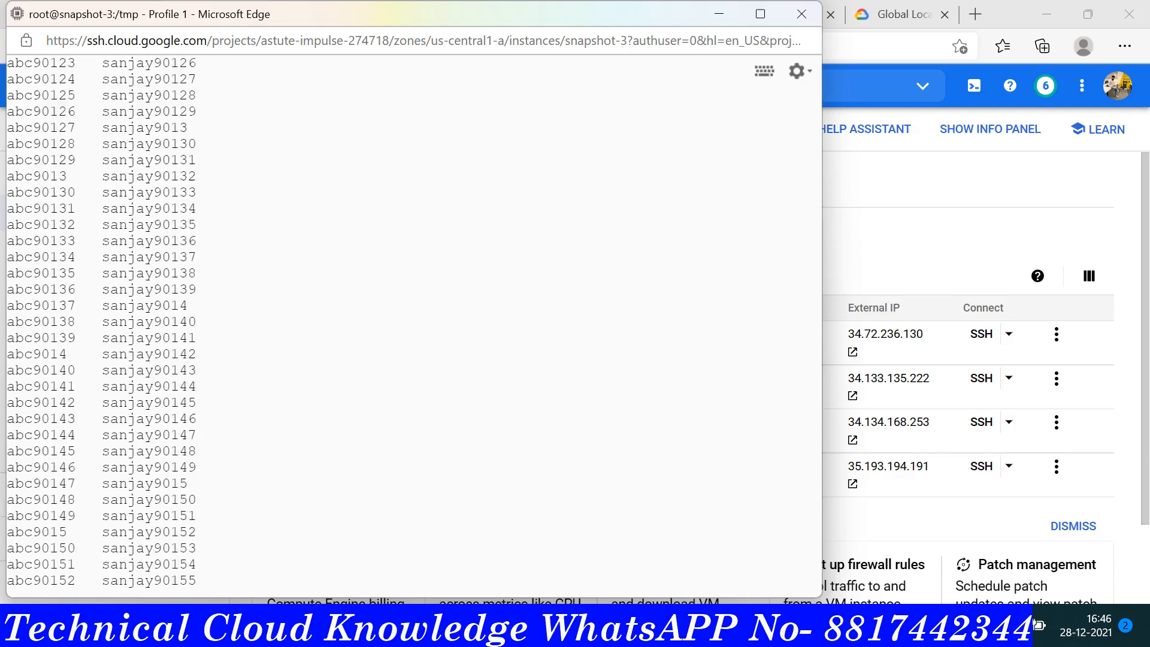
Look further back through the abc and sanjay files in the snapshot-3 VM's /tmp listing.
scroll(414, 323, "up", 18)
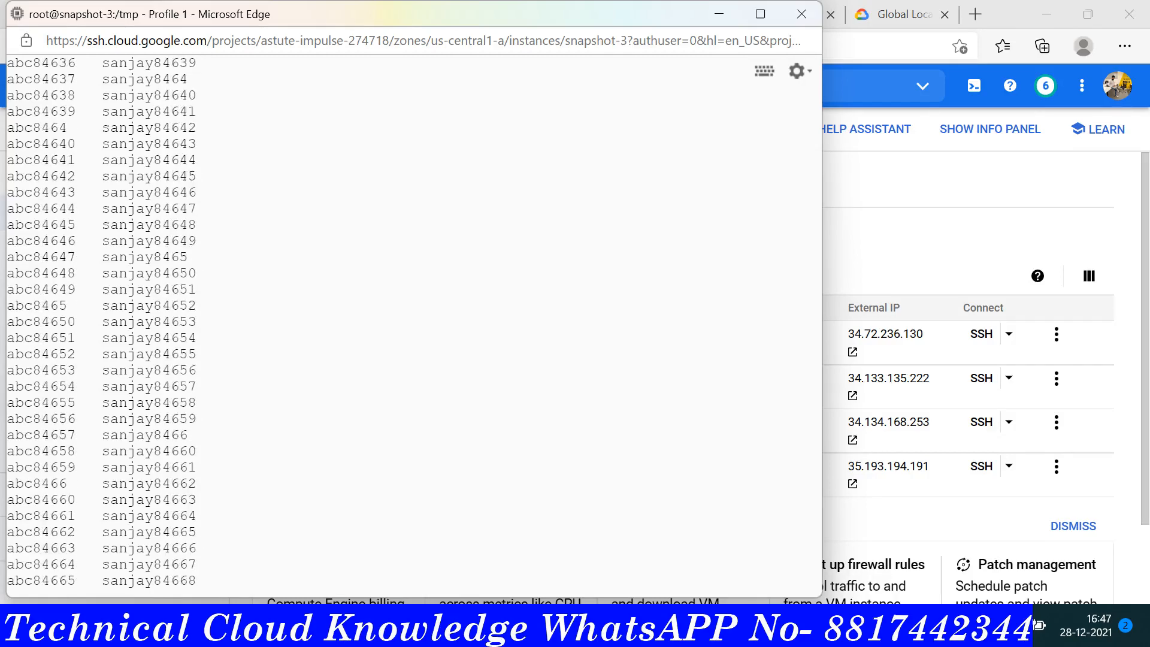
scroll(414, 323, "up", 20)
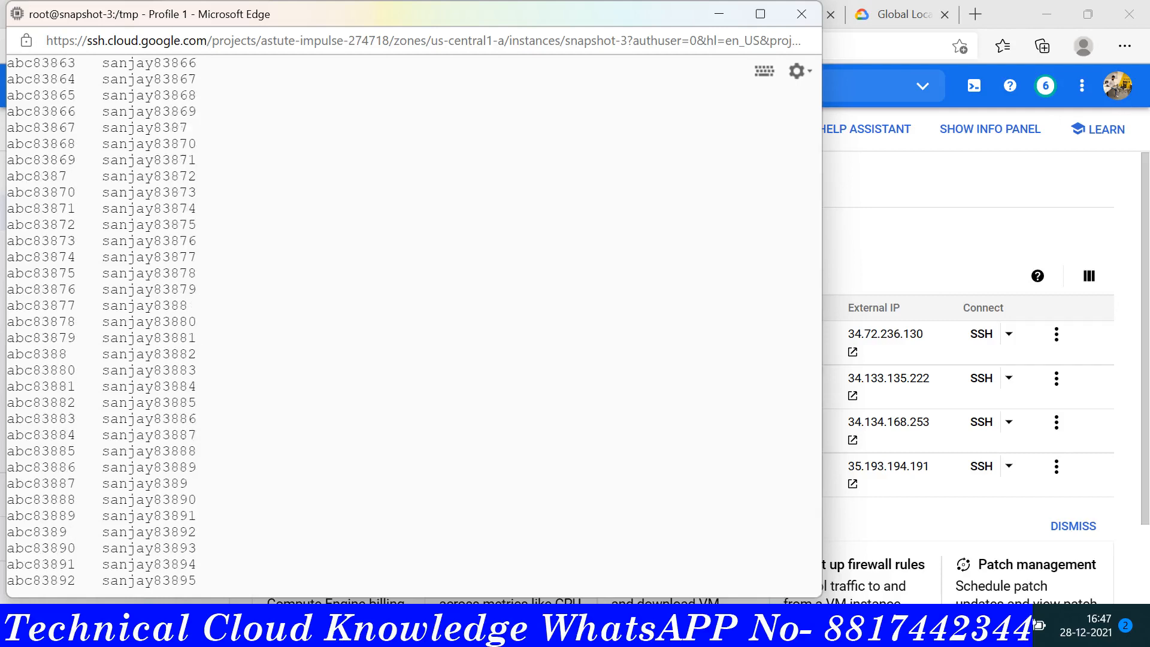
scroll(413, 324, "up", 4)
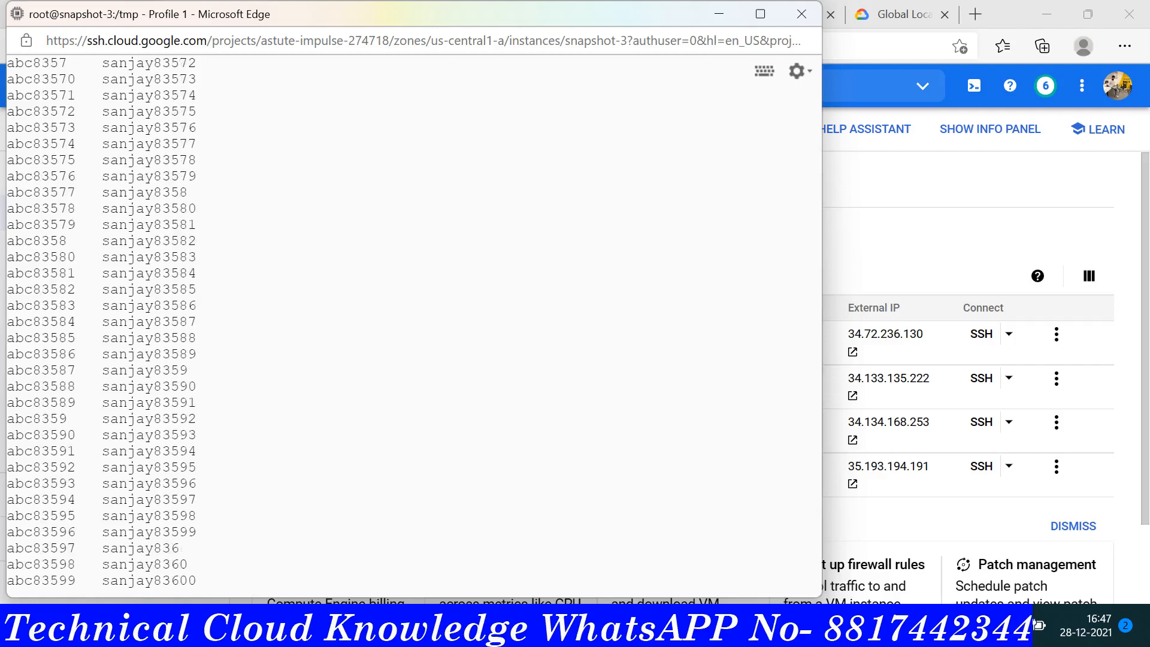
scroll(413, 323, "up", 20)
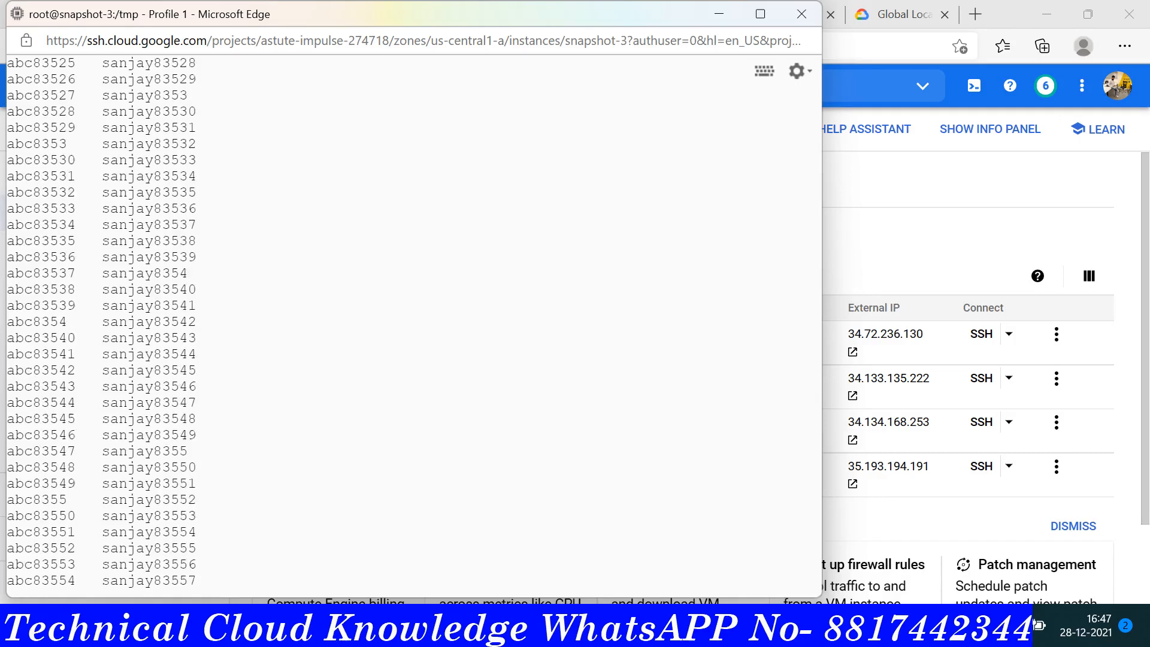
scroll(702, 314, "up", 20)
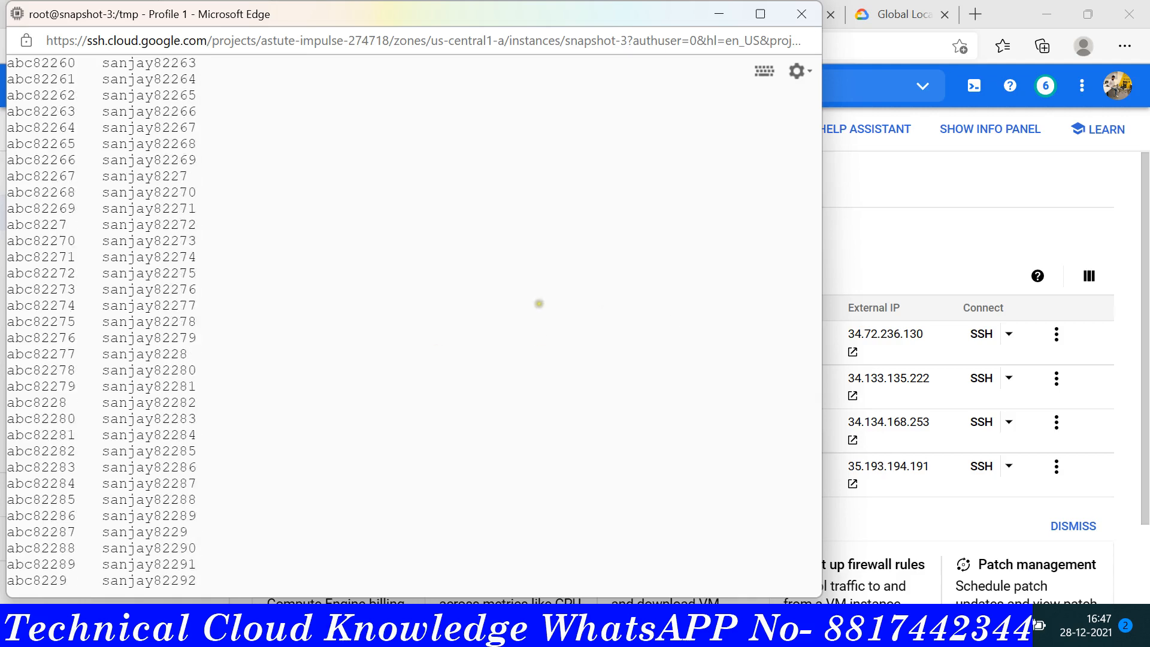
key("Return")
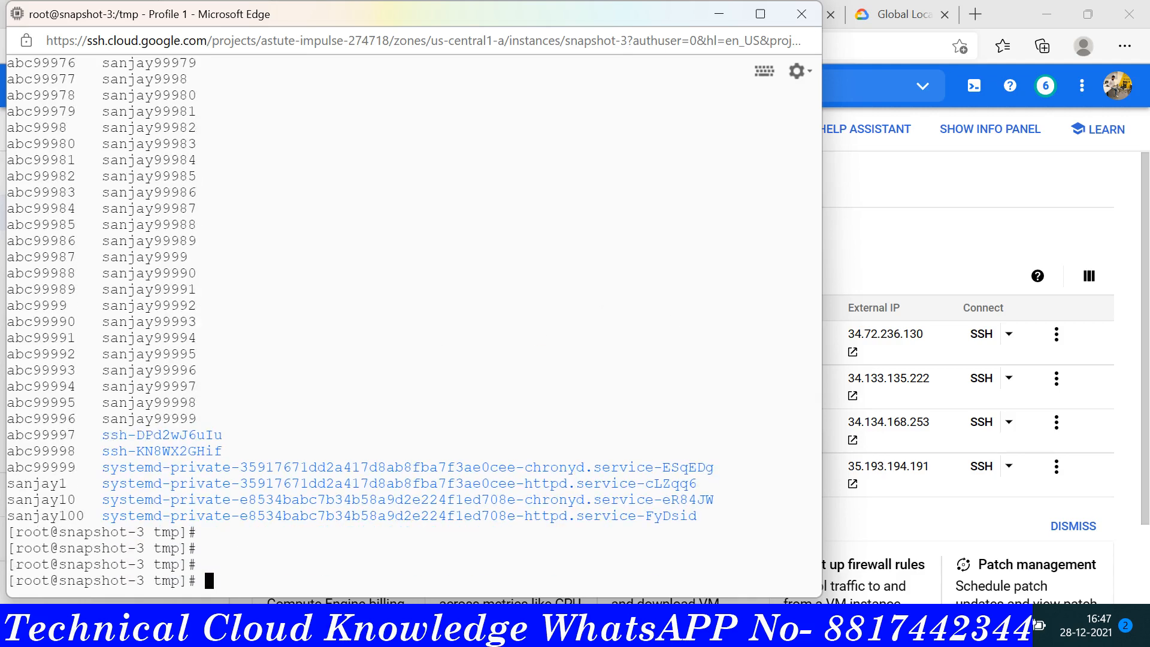
scroll(426, 305, "up", 20)
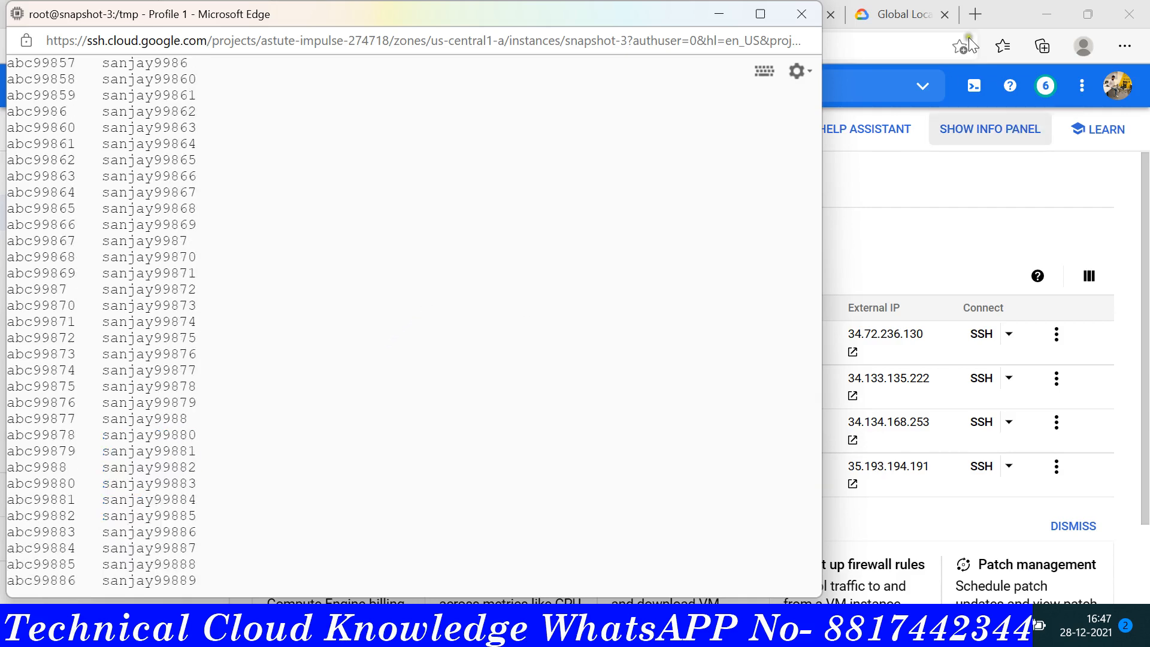
Return to the Snapshots page of the Google Cloud console and delete snapshot-2.
left_click(1008, 7)
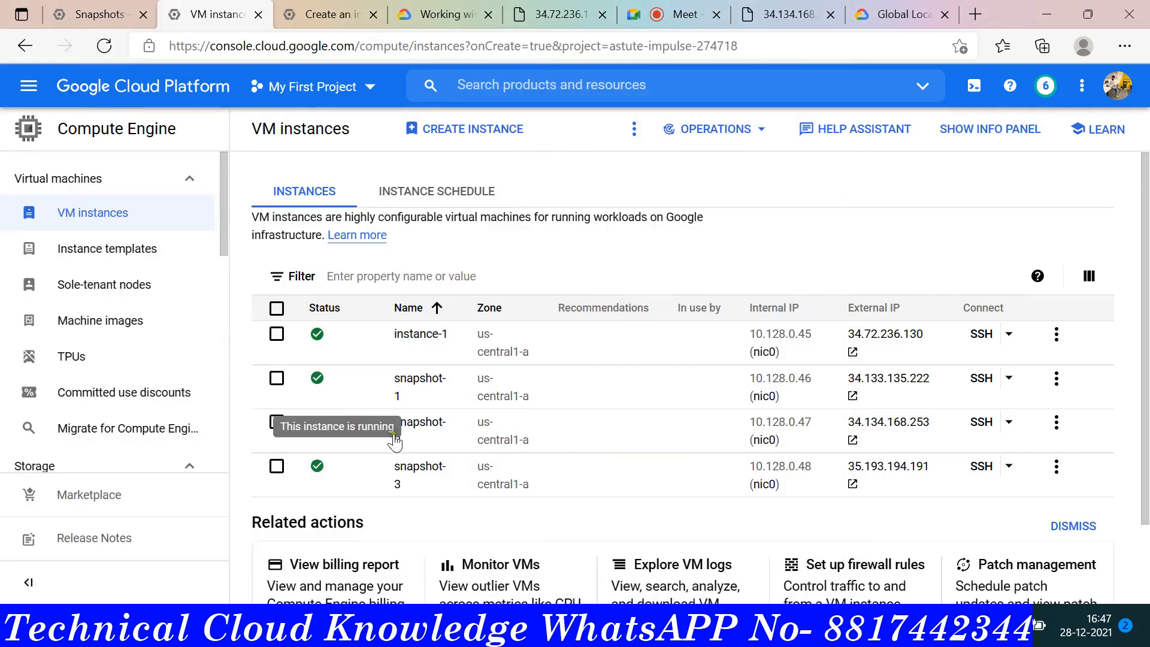
left_click(28, 85)
left_click(86, 10)
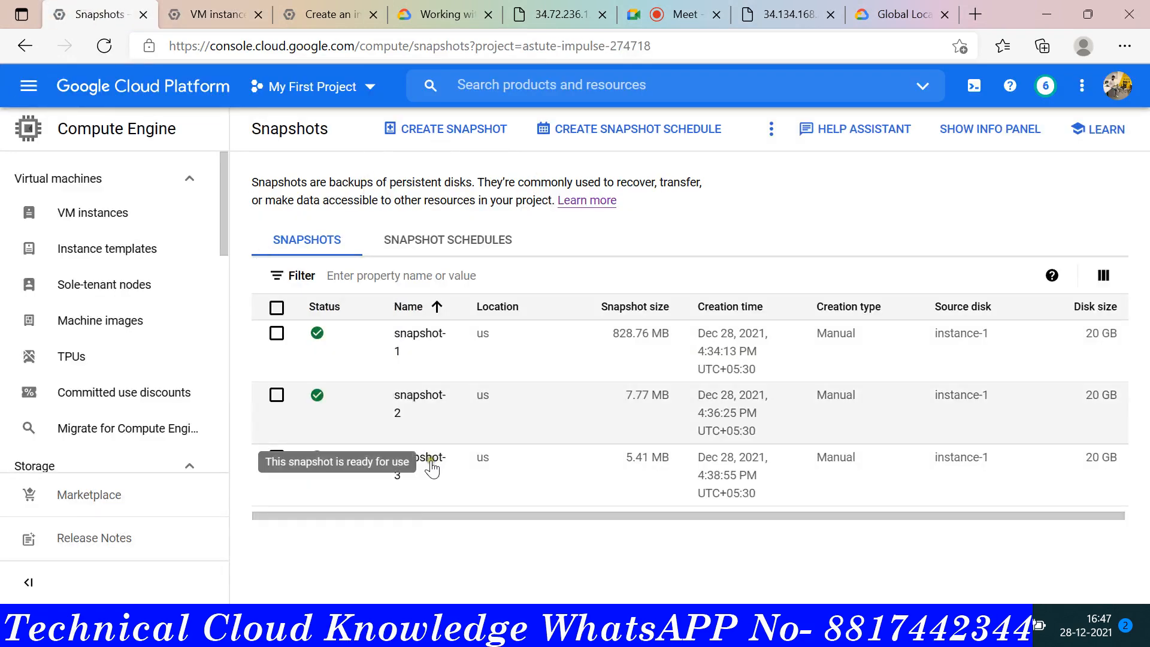
left_click(276, 395)
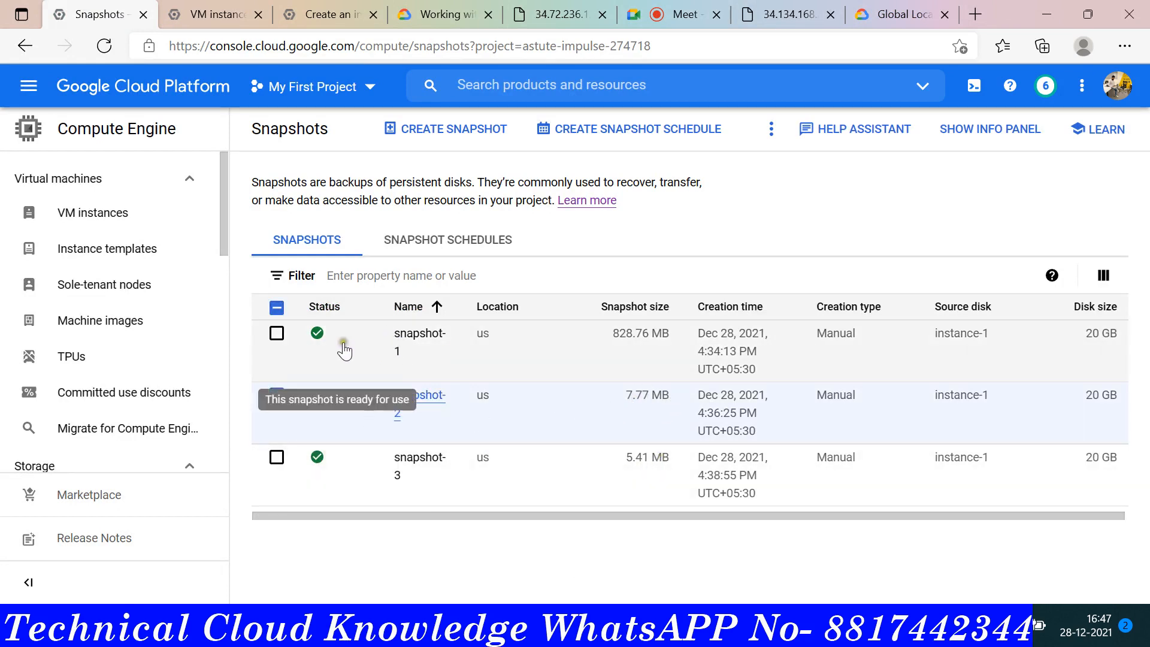
left_click(775, 137)
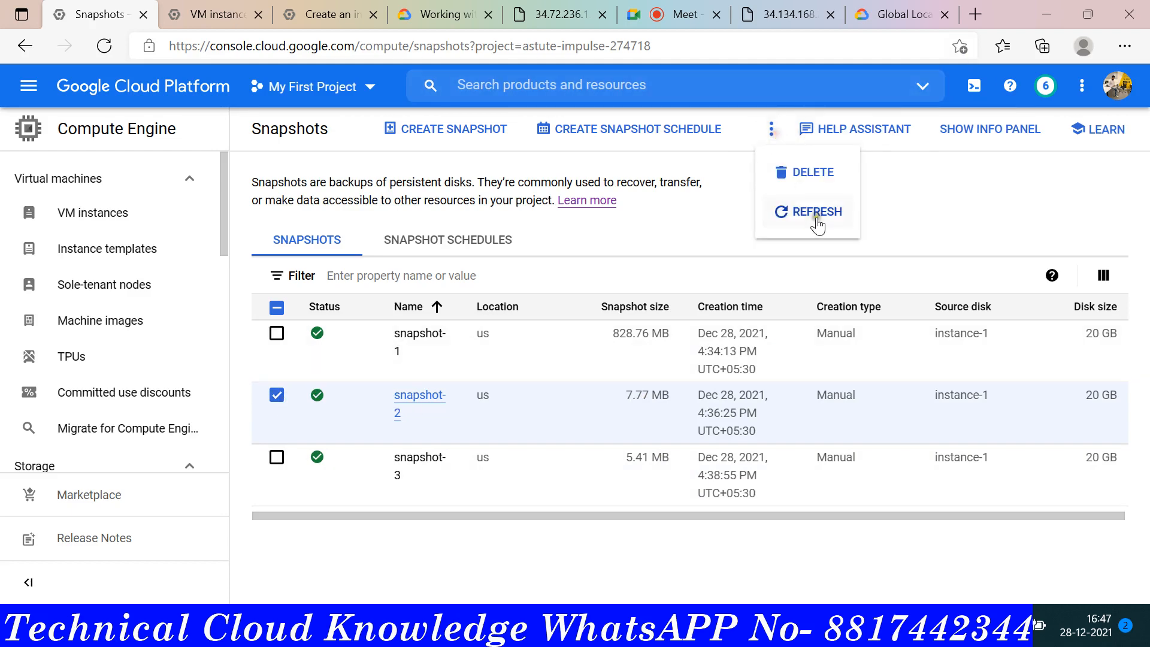
left_click(819, 177)
left_click(642, 363)
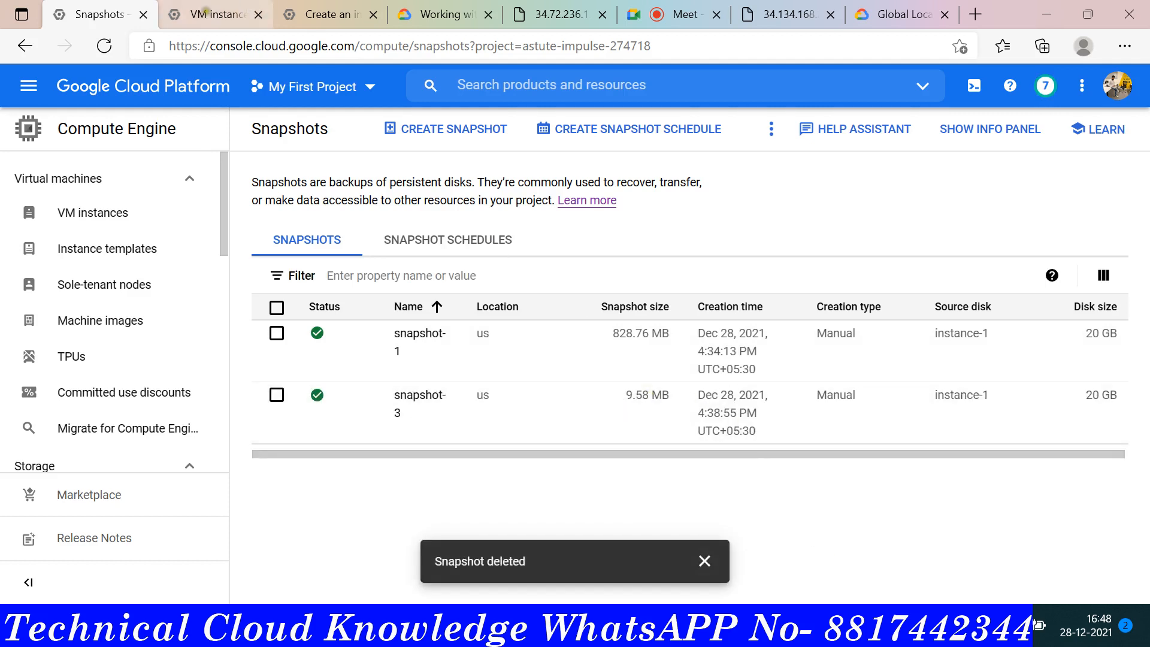
Create snapshot-4 from the source disk instance-1, stored multi-regionally in us (multiple regions in United States).
left_click(390, 136)
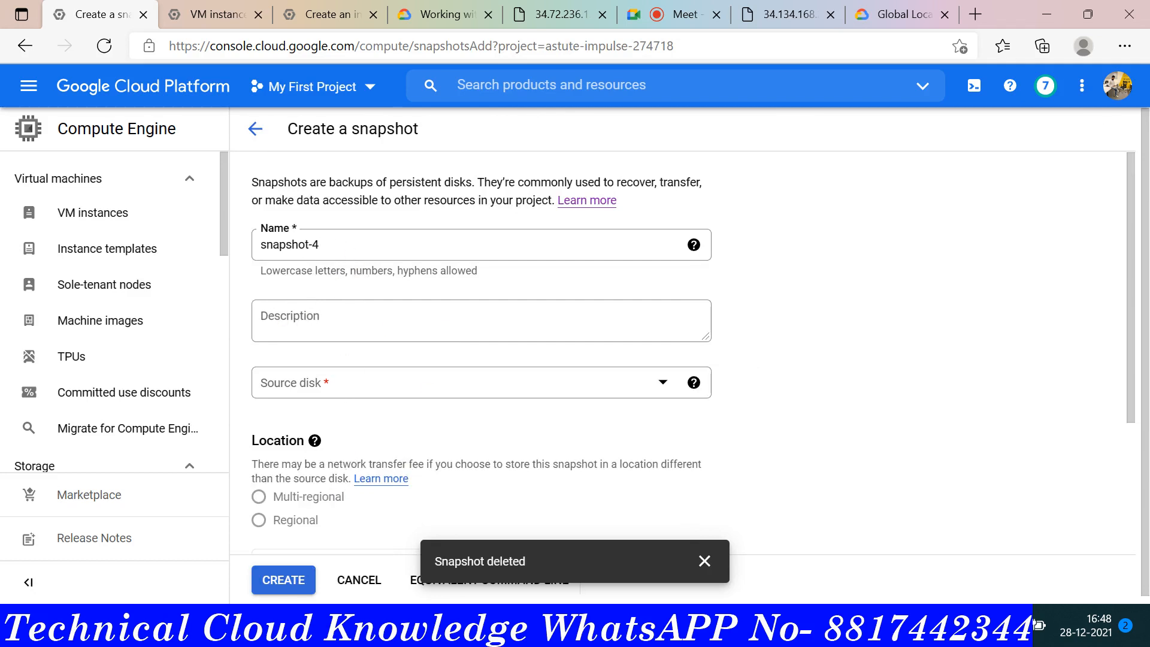
scroll(440, 446, "down", 3)
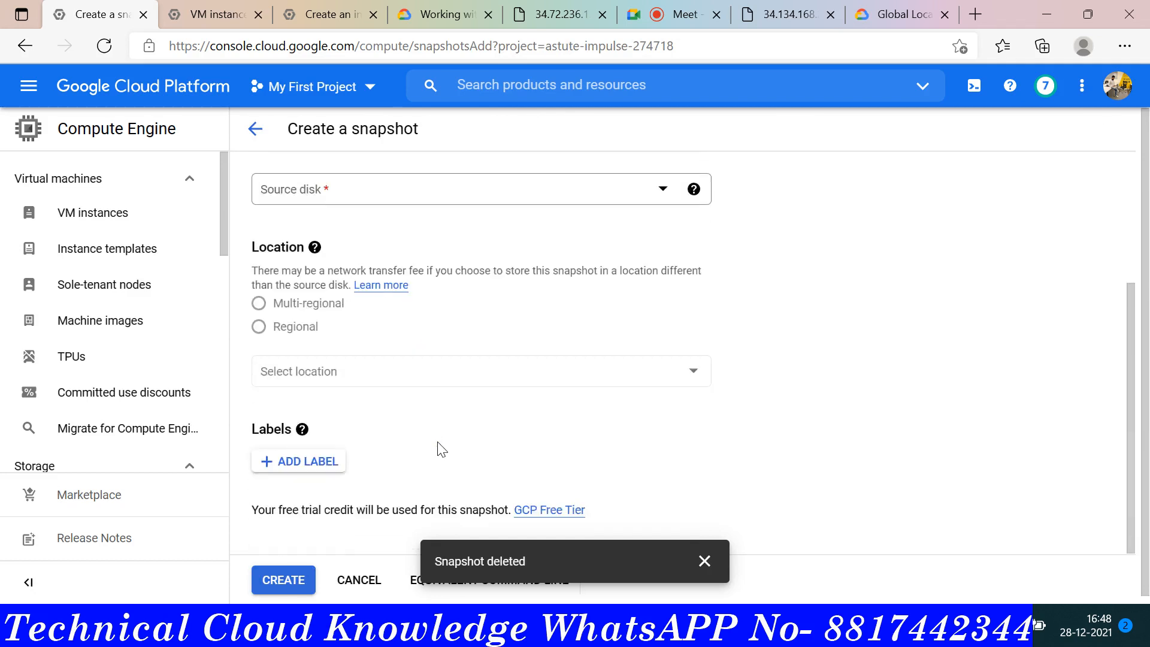
left_click(509, 195)
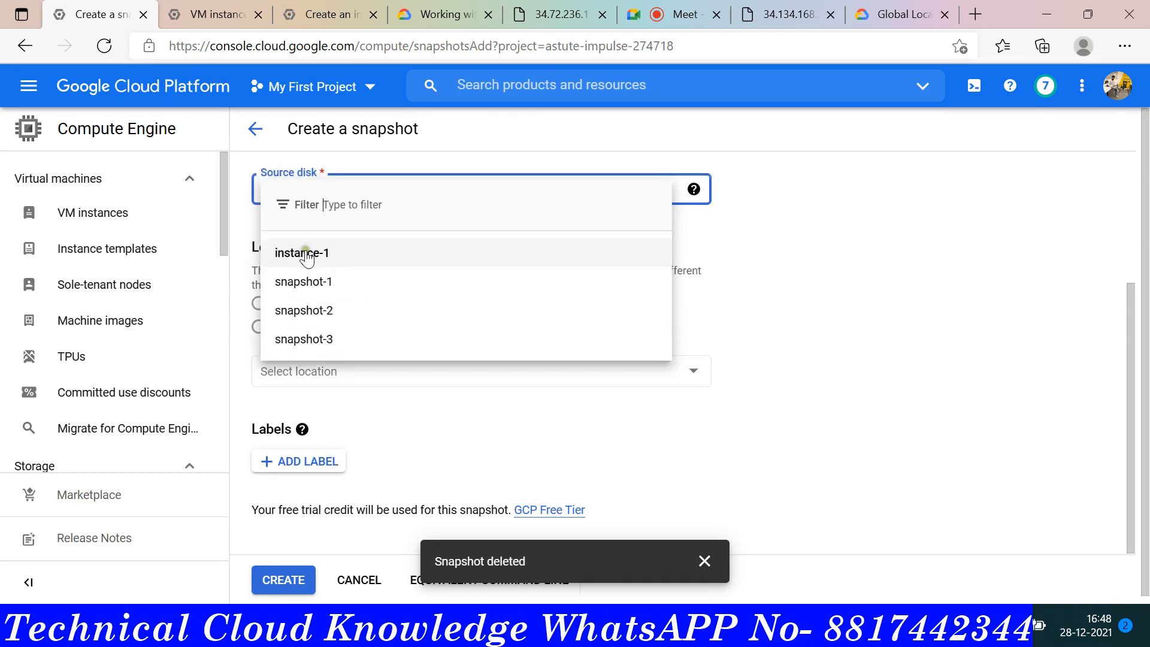
left_click(306, 254)
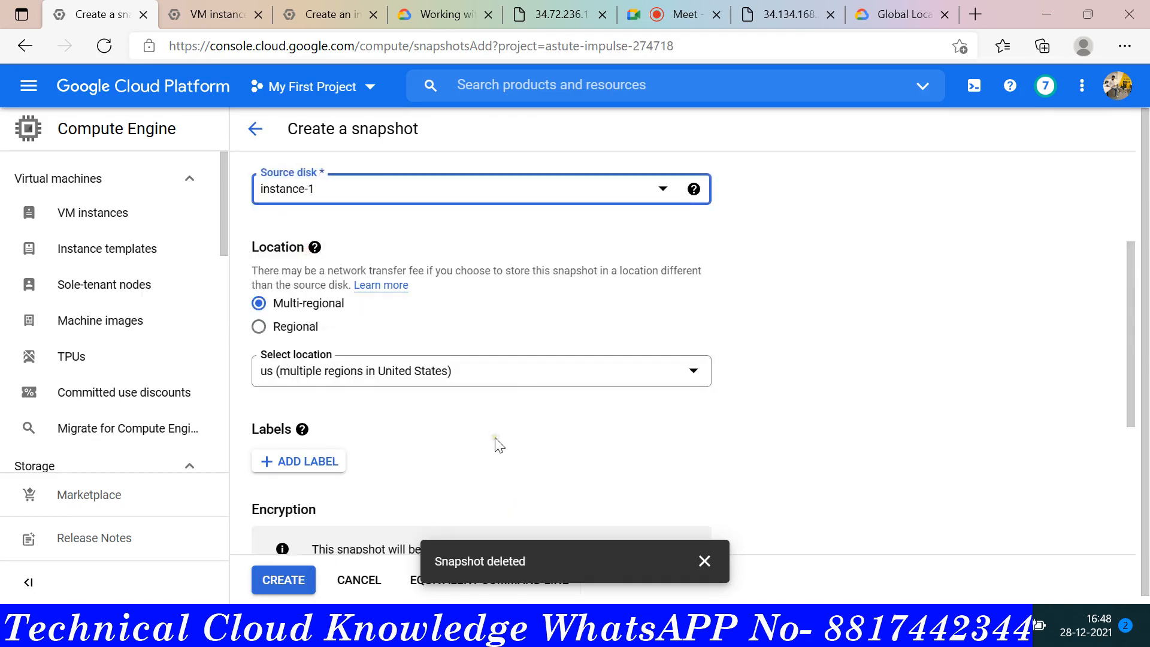
scroll(497, 444, "up", 2)
scroll(506, 444, "down", 3)
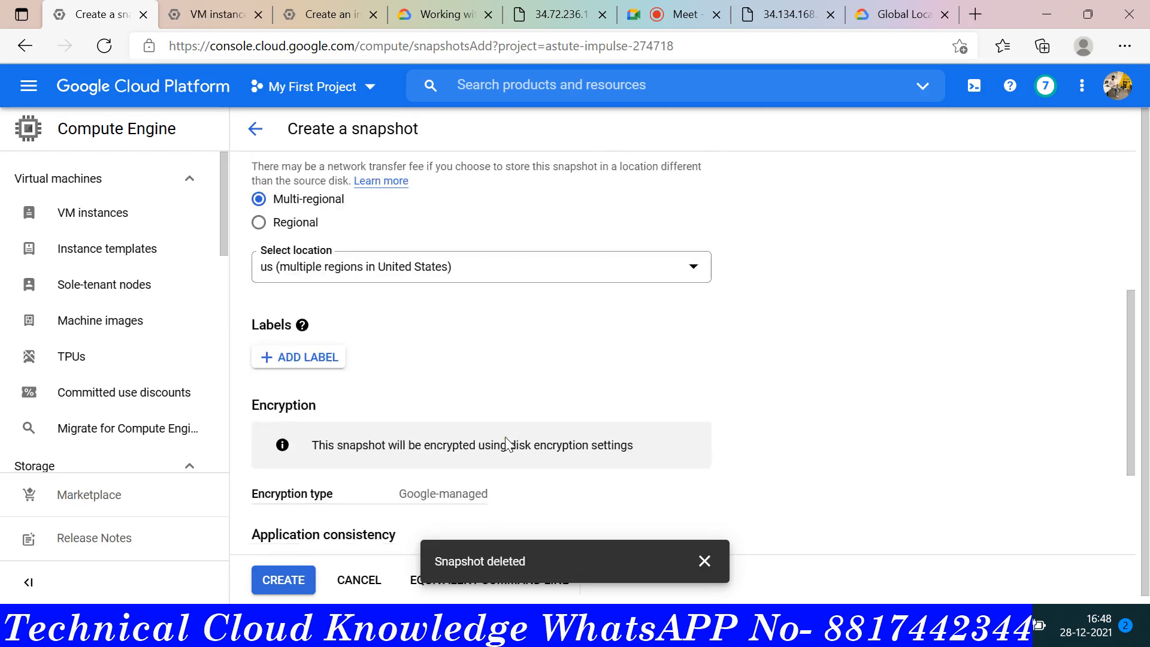
left_click(284, 580)
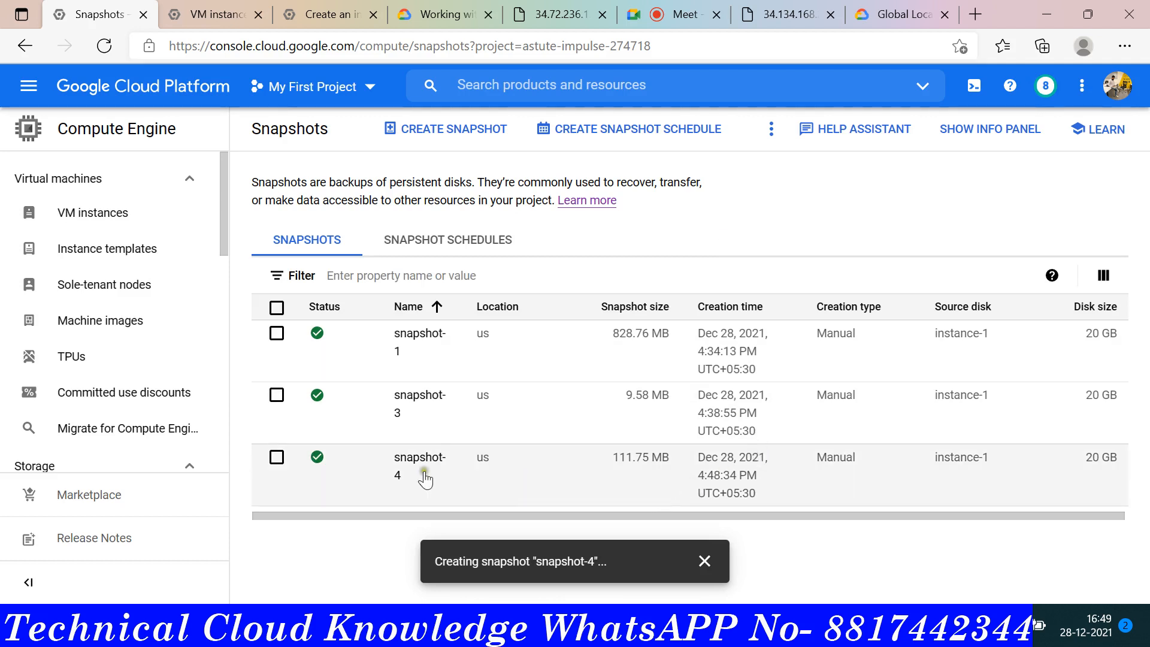
Delete snapshot-4 and reload the snapshot list.
left_click(270, 458)
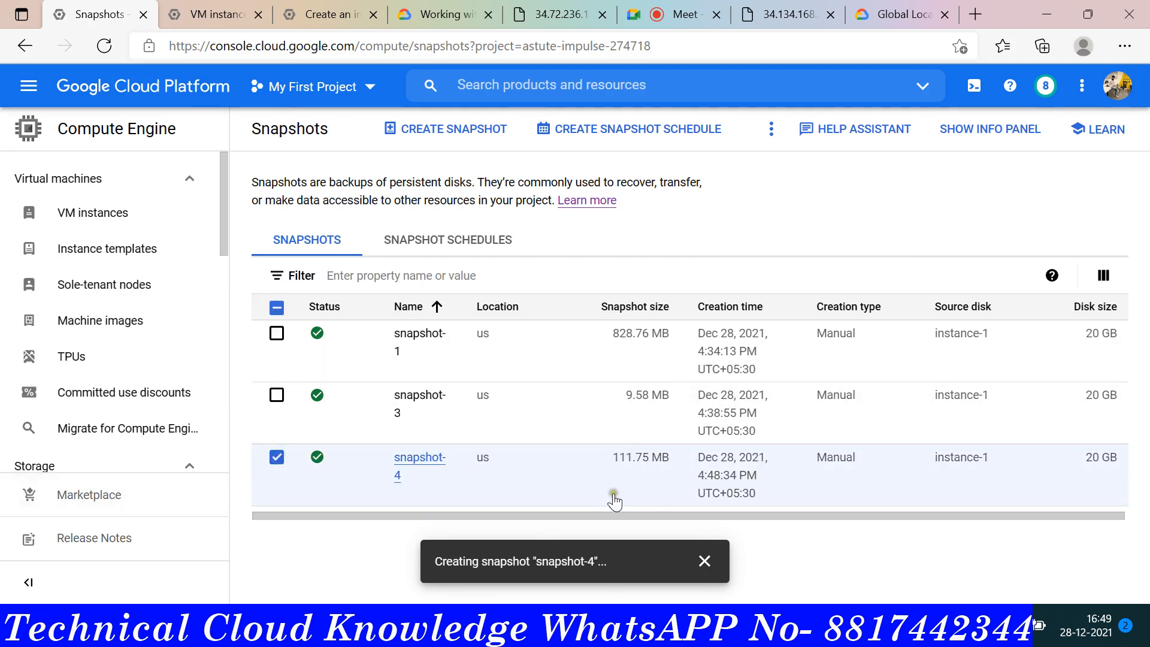
left_click(771, 129)
left_click(803, 213)
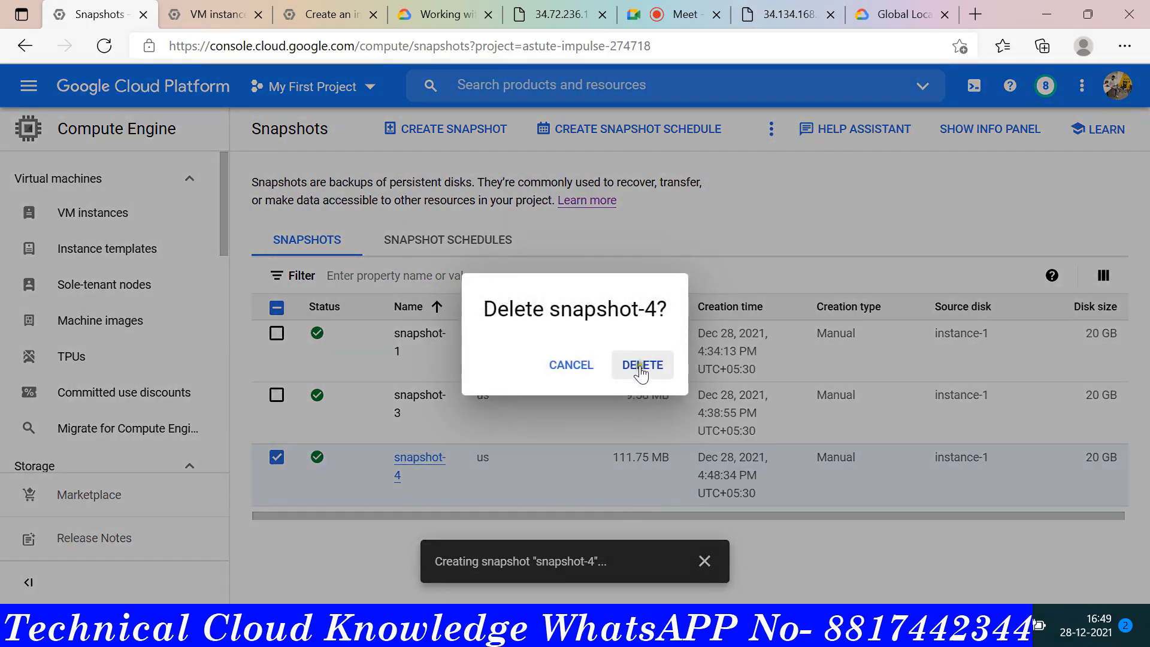
left_click(641, 364)
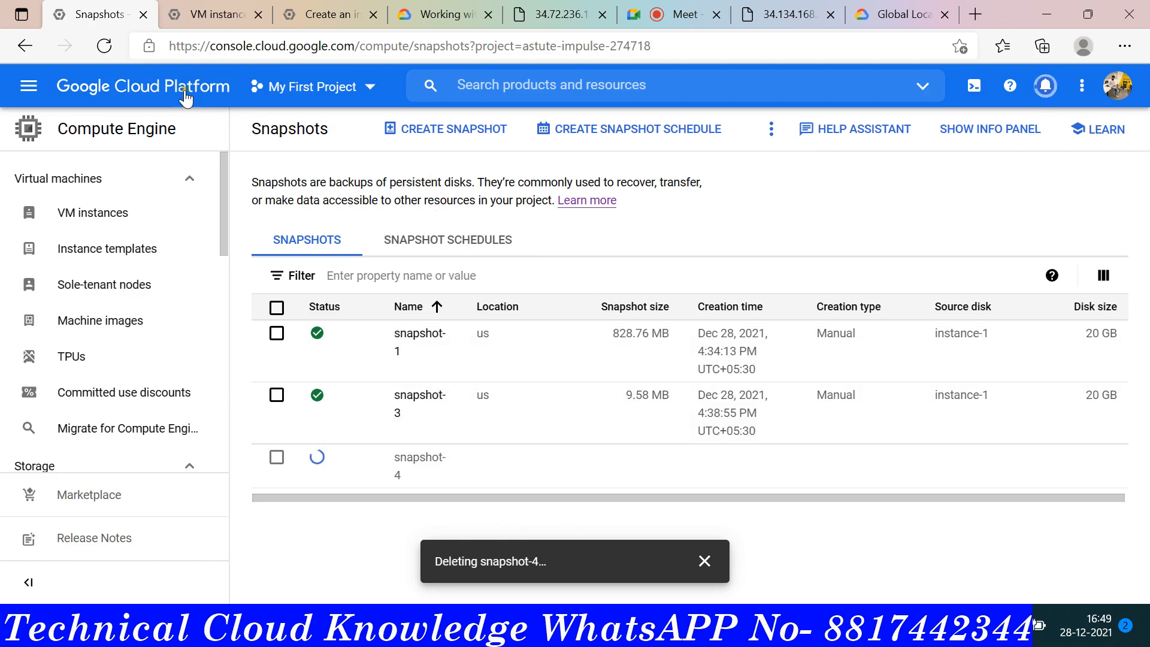
left_click(108, 49)
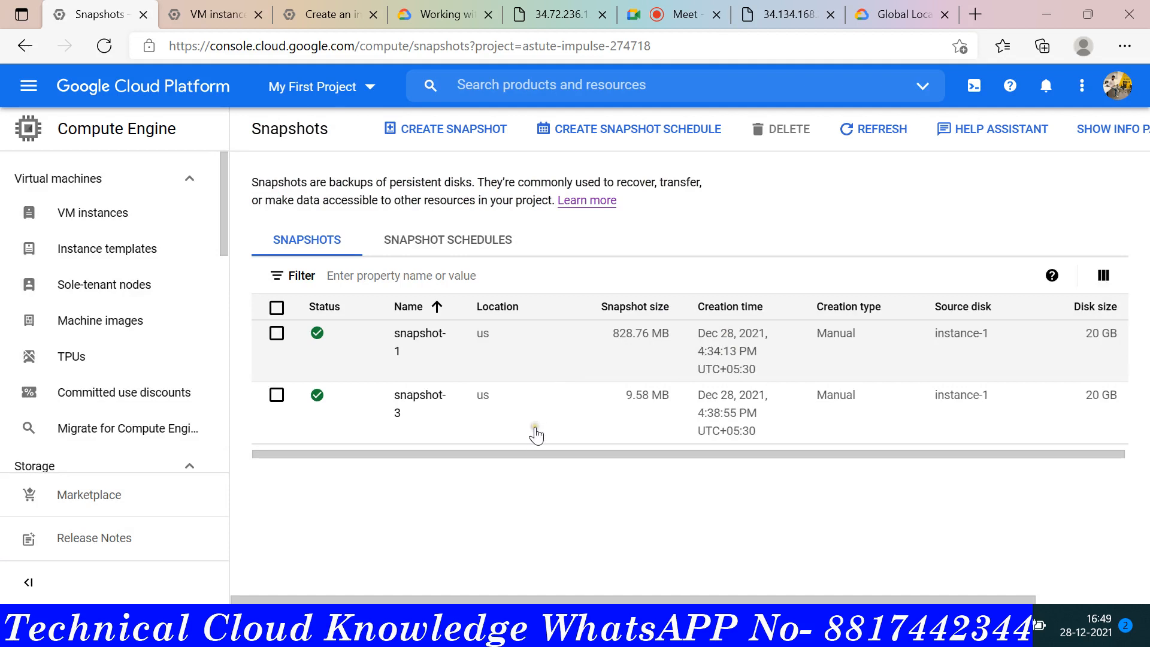
Delete snapshot-1 and reload the Snapshots page.
left_click(276, 333)
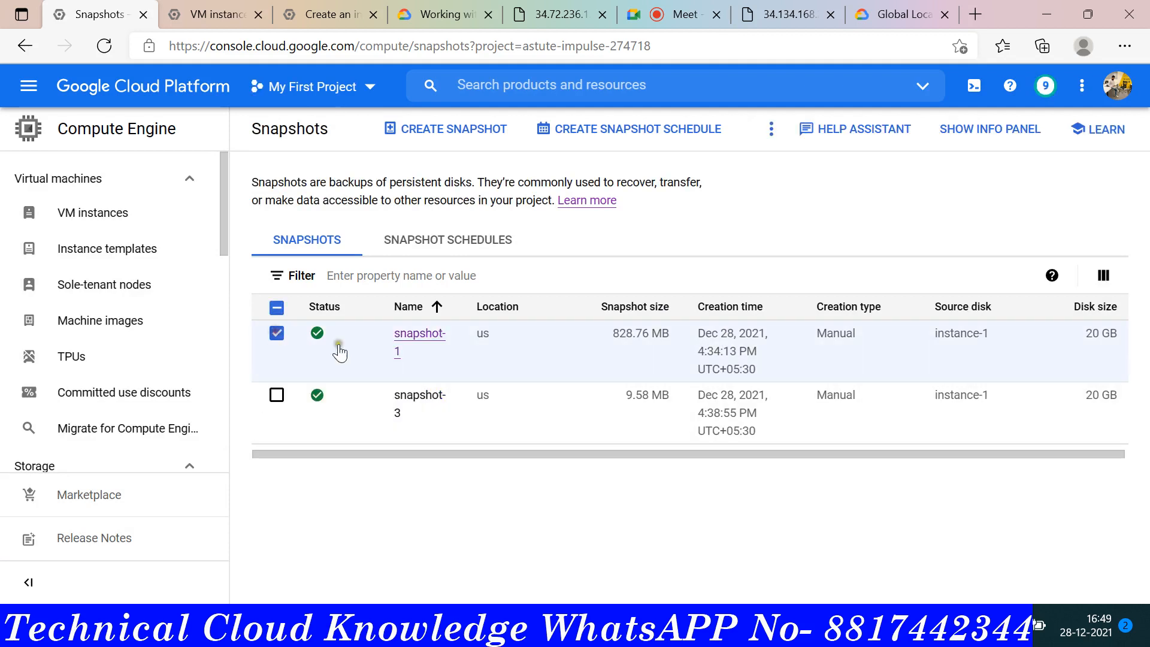
left_click(771, 129)
left_click(810, 174)
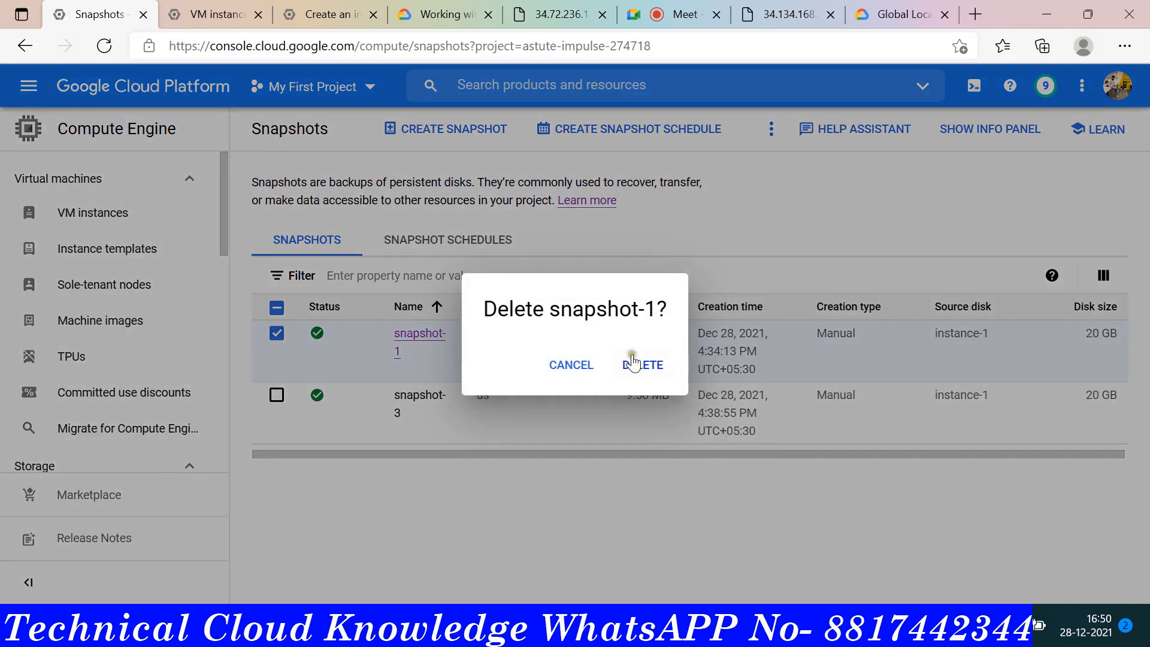
left_click(644, 373)
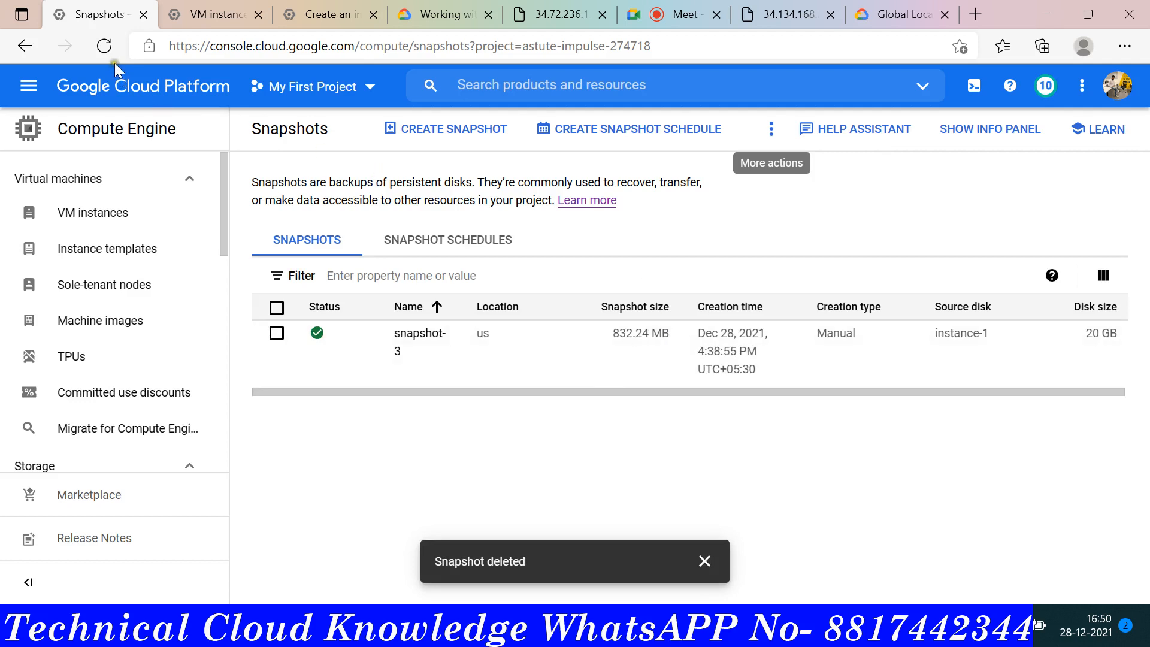
left_click(105, 47)
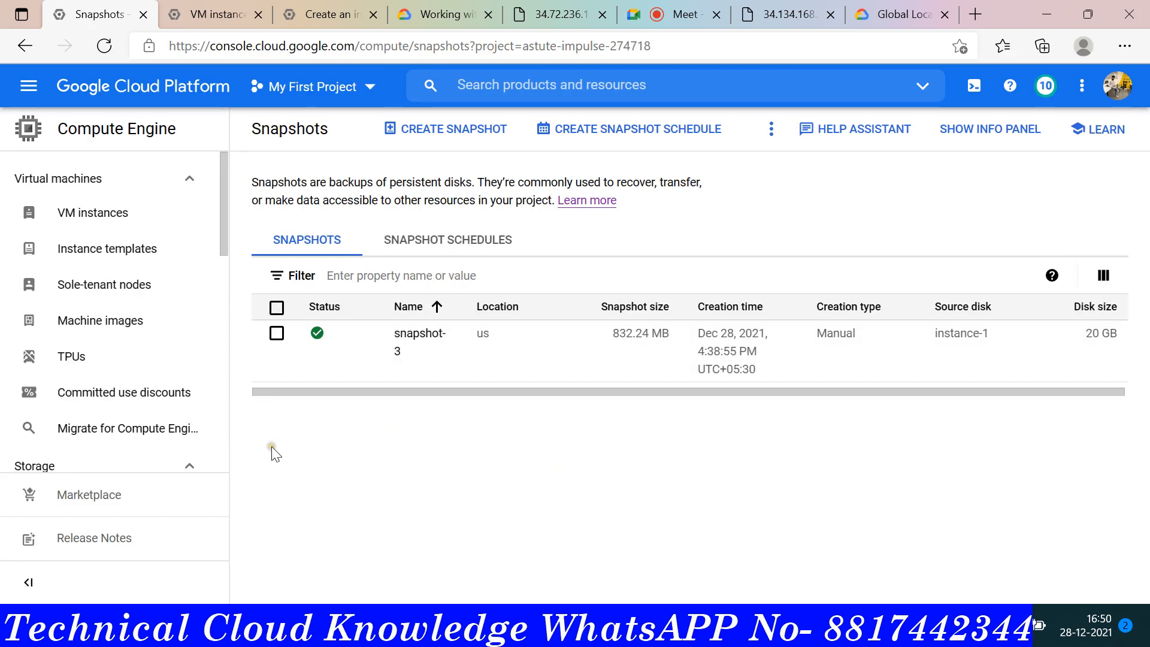
Delete the remaining snapshot-3 from the list.
left_click(276, 309)
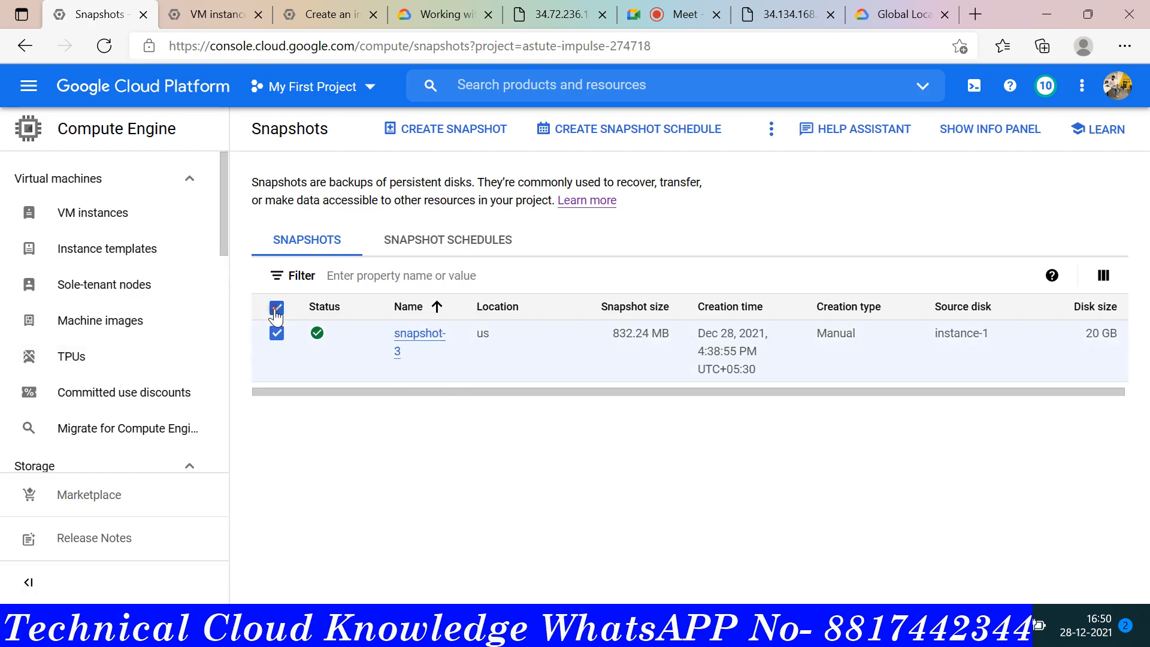
left_click(772, 132)
left_click(815, 175)
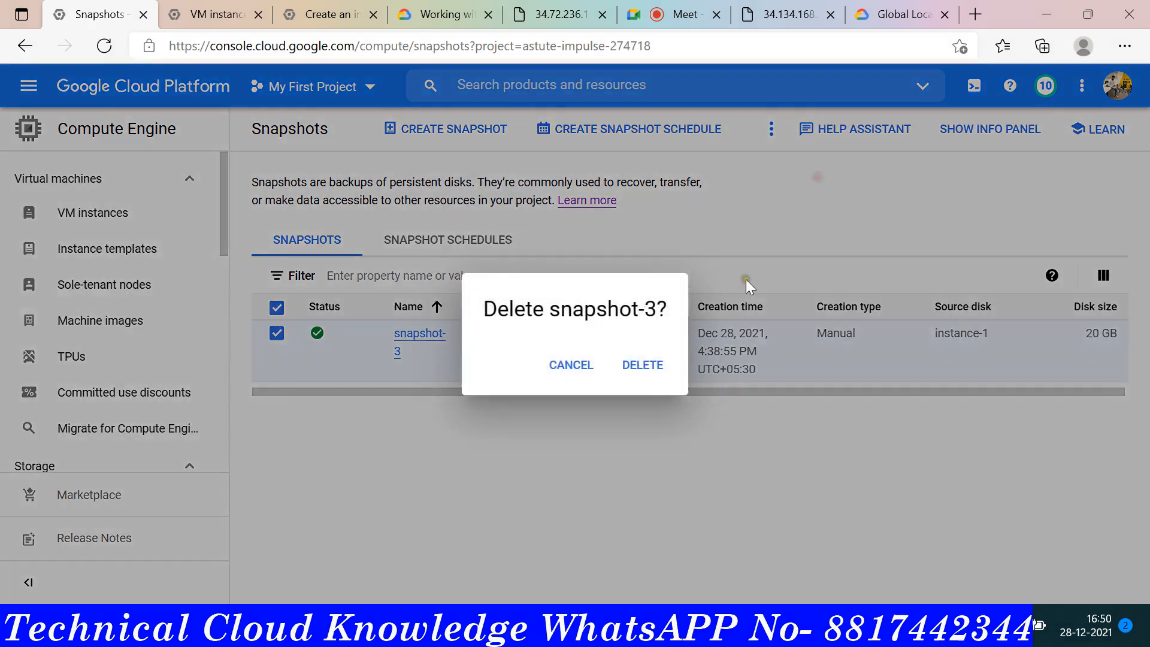
left_click(651, 365)
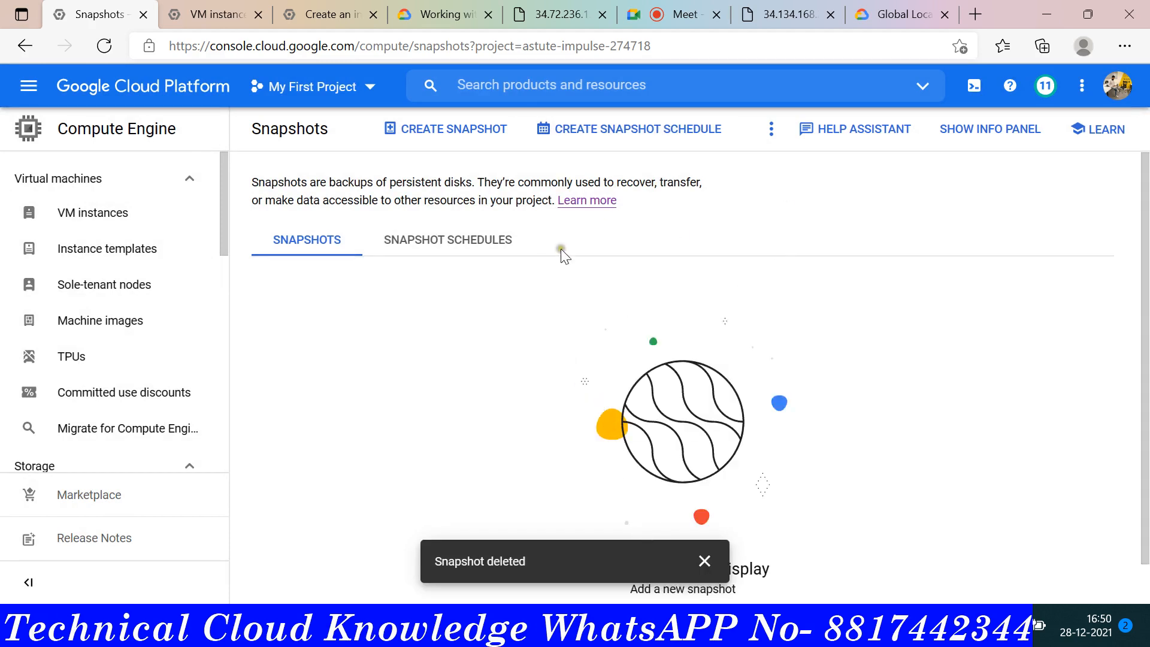
mouse_move(734, 629)
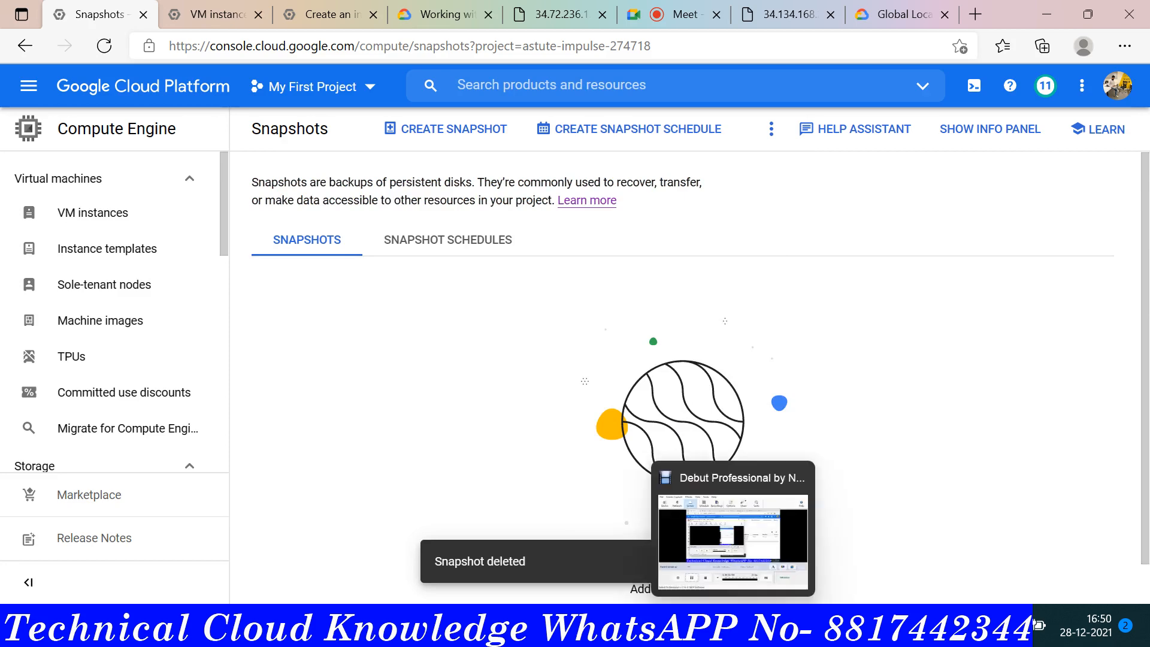
left_click(733, 528)
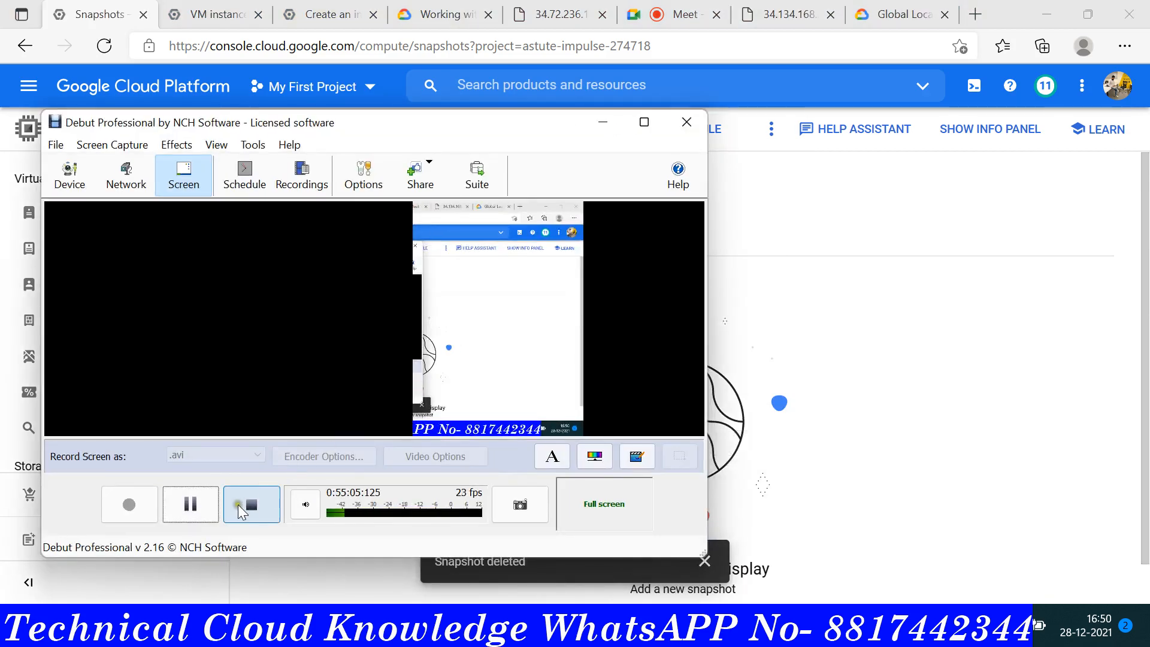